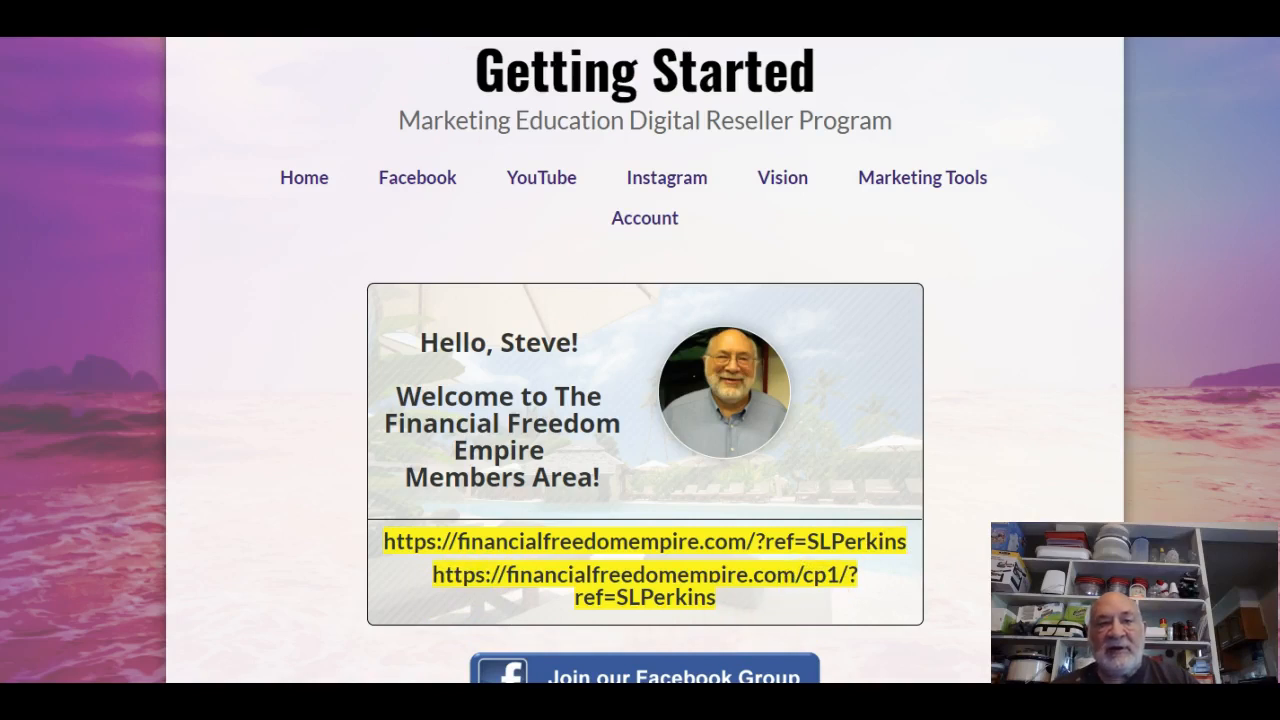
Preview the capture page's email form, then move on to the AWeber affiliate Dashboard.
{"action": "key", "text": "ctrl+Tab"}
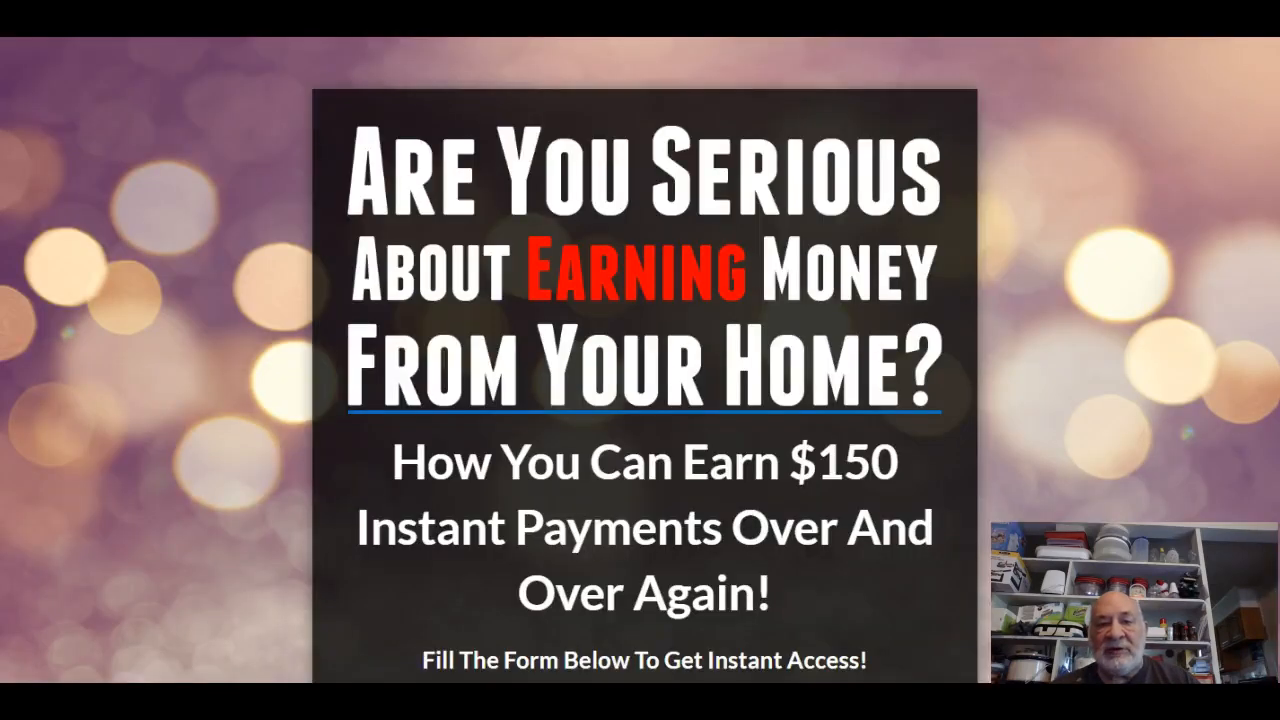
{"action": "scroll", "coordinate": [1118, 467], "scroll_direction": "down", "scroll_amount": 2}
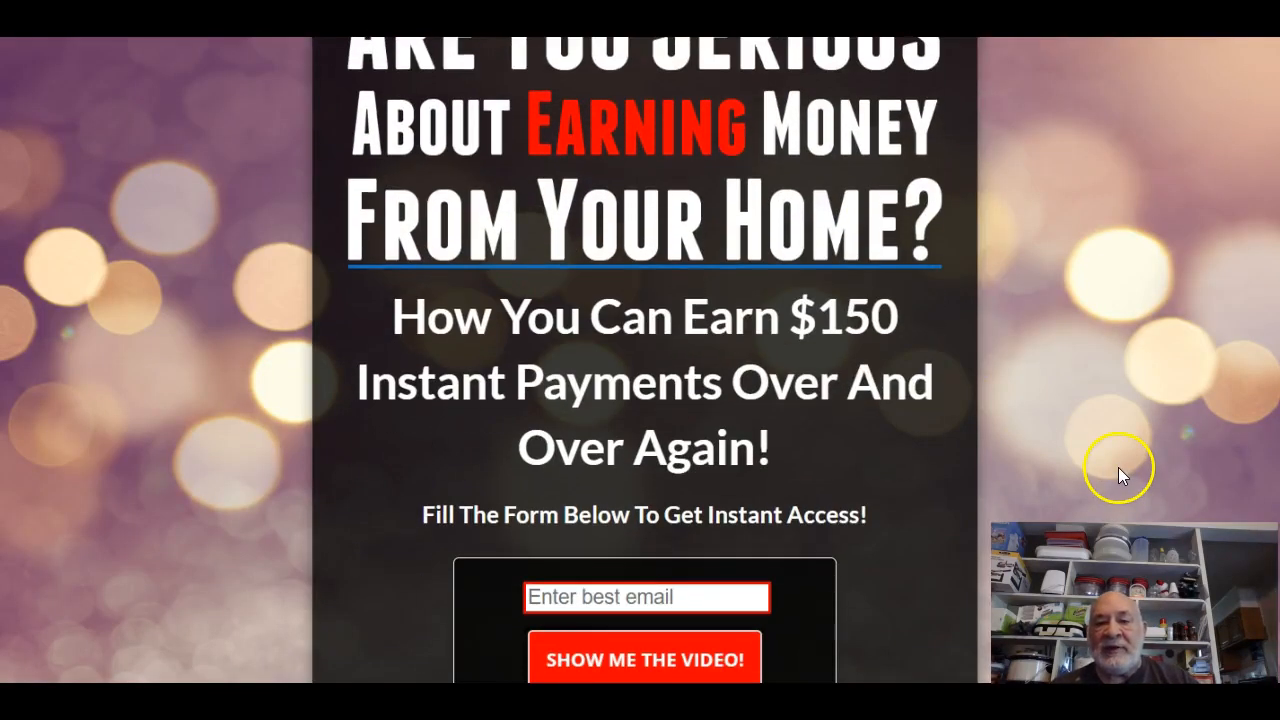
{"action": "scroll", "coordinate": [1118, 467], "scroll_direction": "up", "scroll_amount": 2}
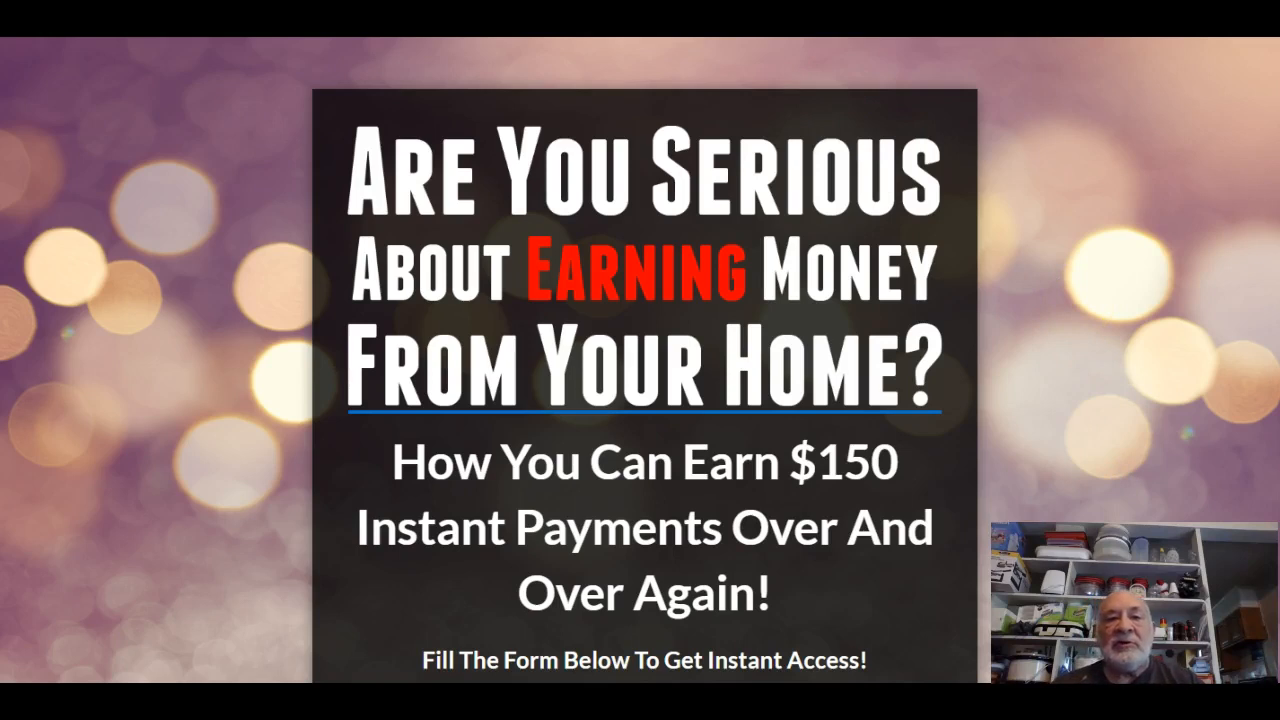
{"action": "key", "text": "ctrl+Tab"}
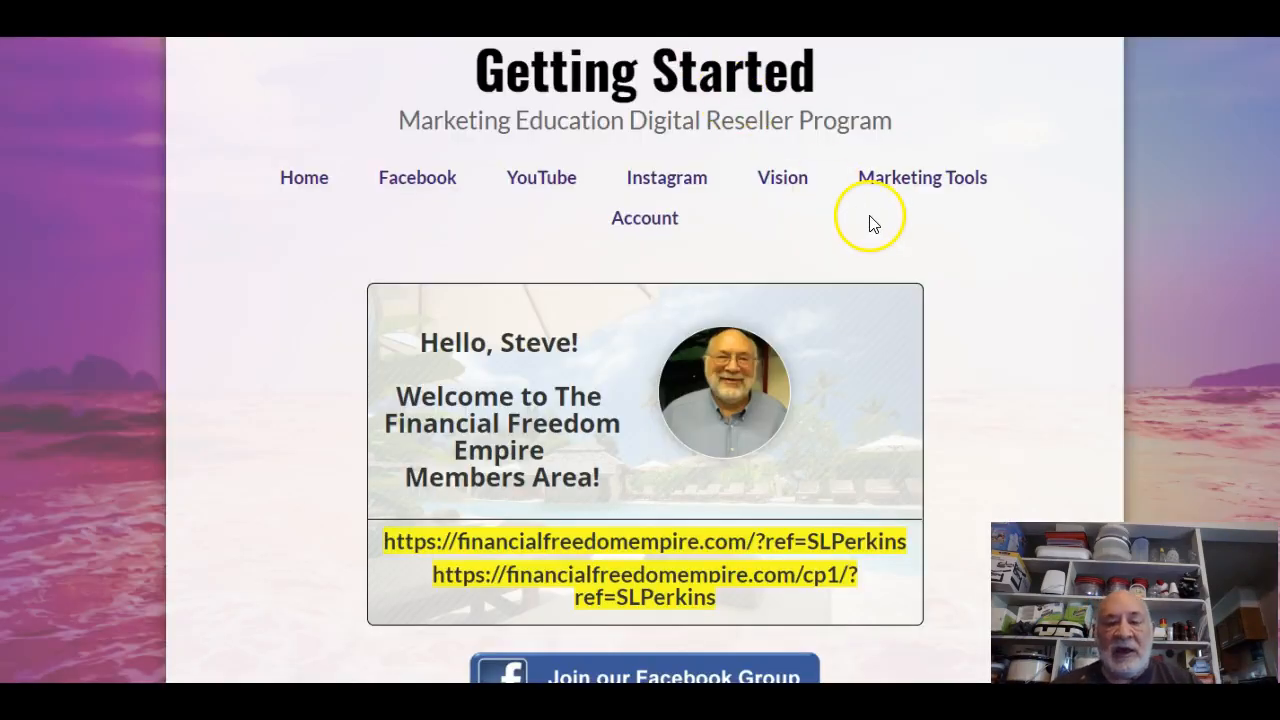
{"action": "key", "text": "ctrl+Tab"}
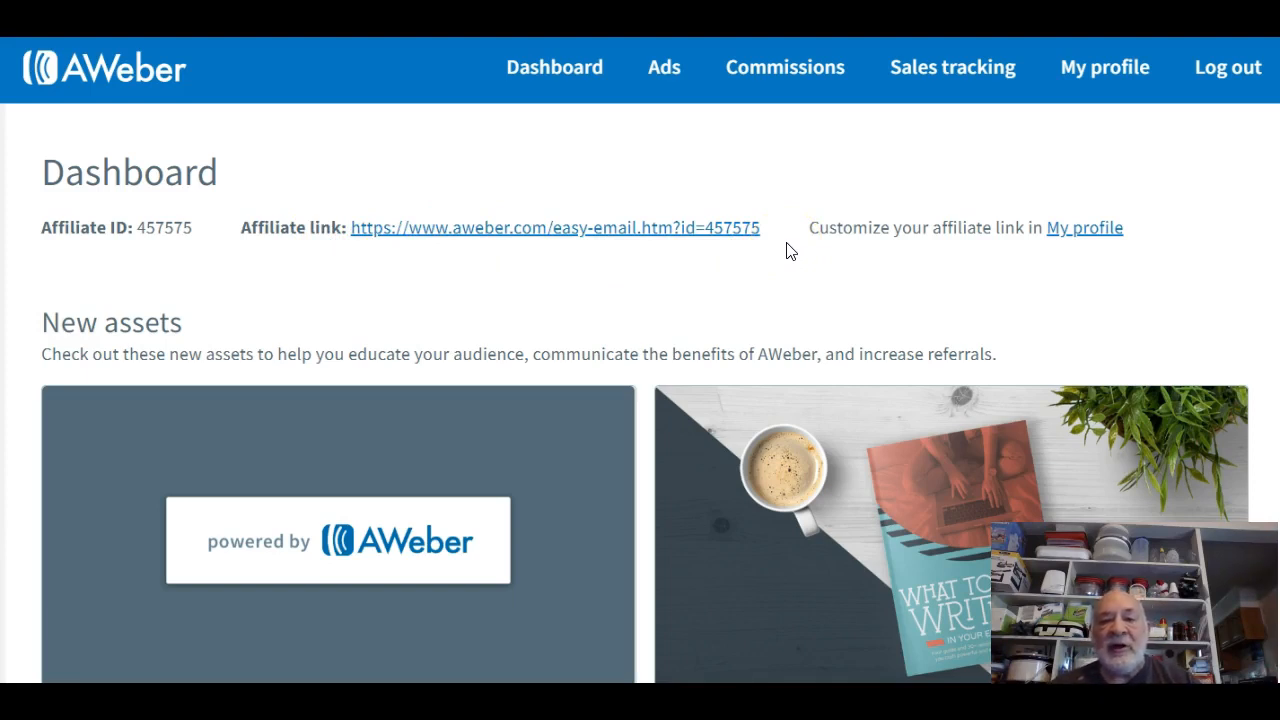
{"action": "left_click", "coordinate": [610, 232]}
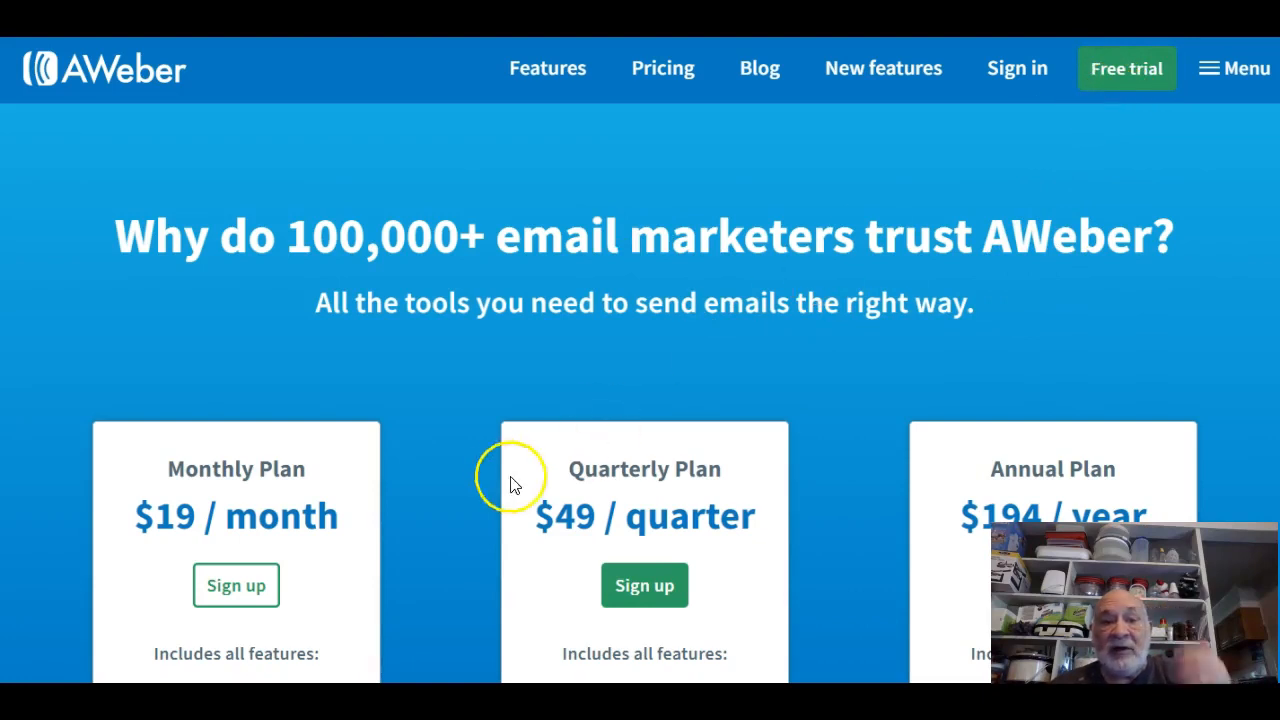
{"action": "scroll", "coordinate": [505, 482], "scroll_direction": "down", "scroll_amount": 3}
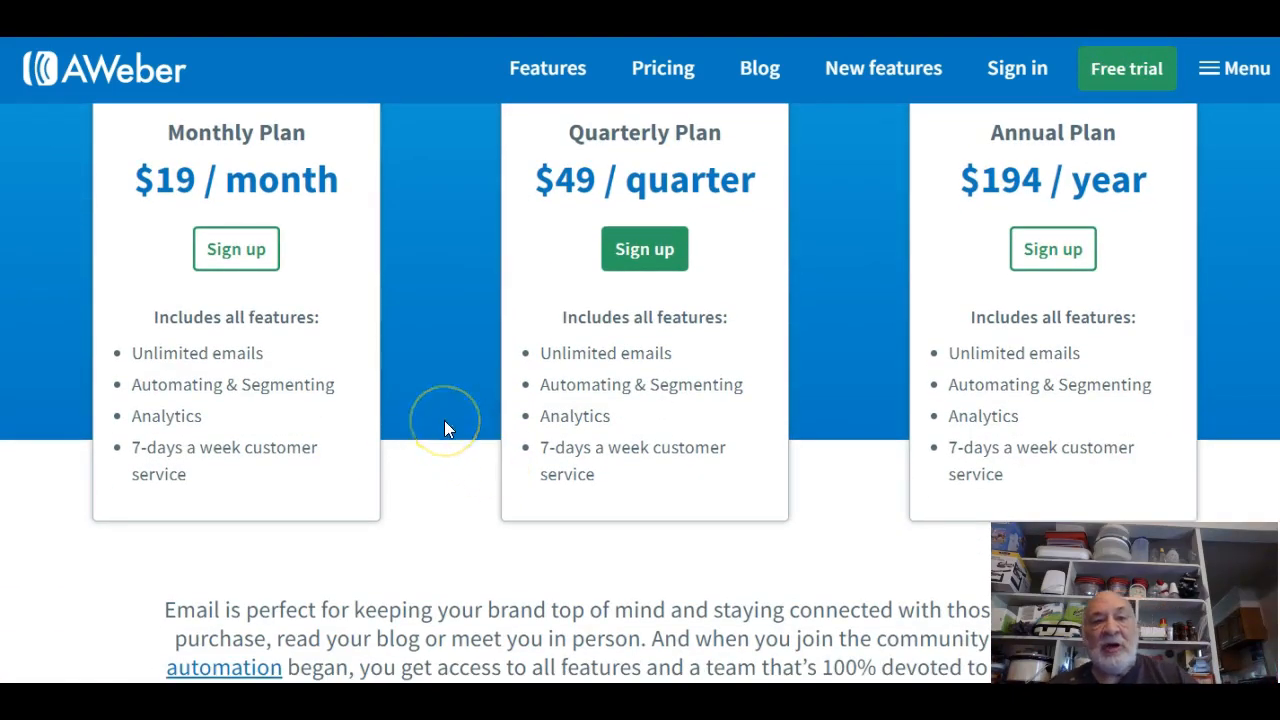
{"action": "scroll", "coordinate": [446, 428], "scroll_direction": "down", "scroll_amount": 6}
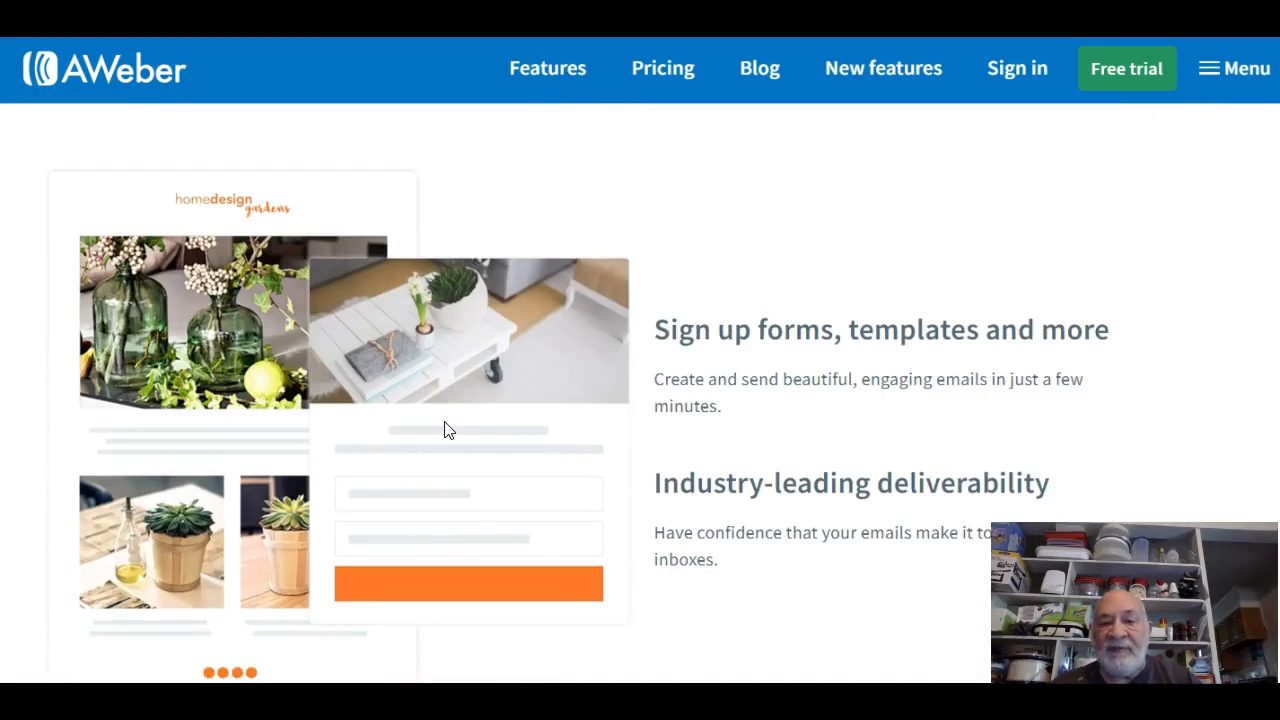
{"action": "scroll", "coordinate": [446, 428], "scroll_direction": "up", "scroll_amount": 5}
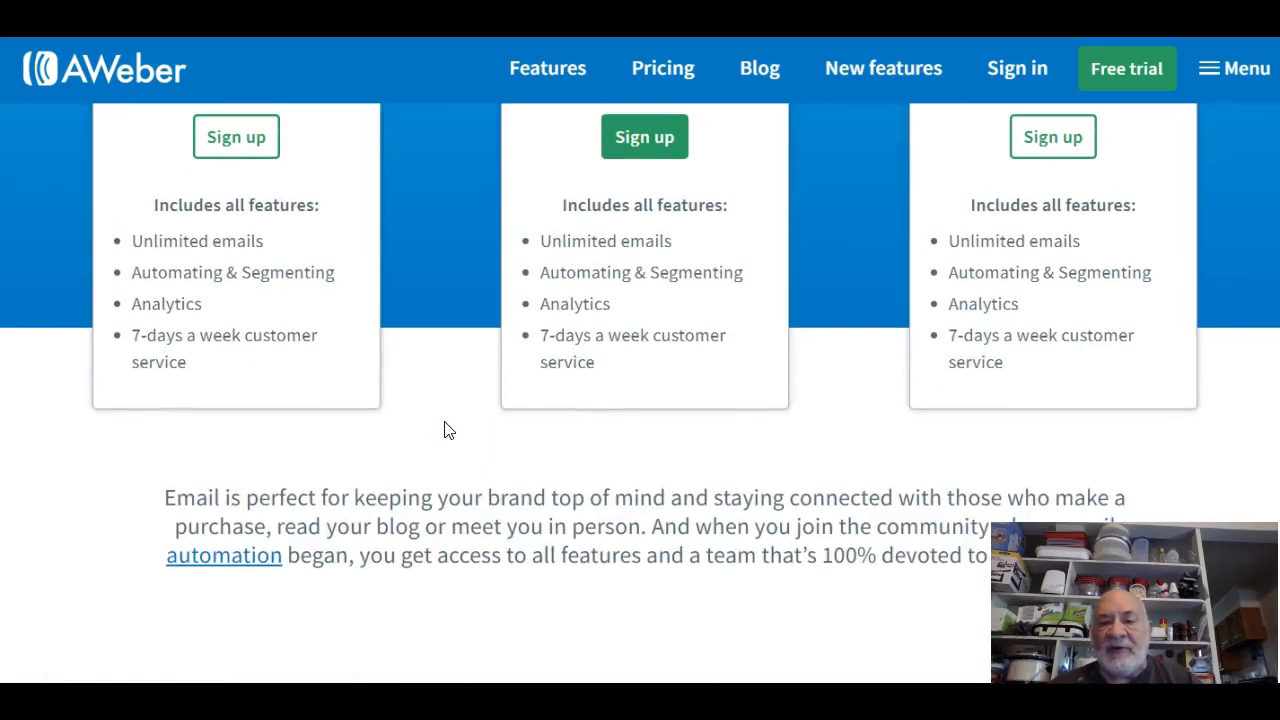
{"action": "scroll", "coordinate": [446, 425], "scroll_direction": "up", "scroll_amount": 3}
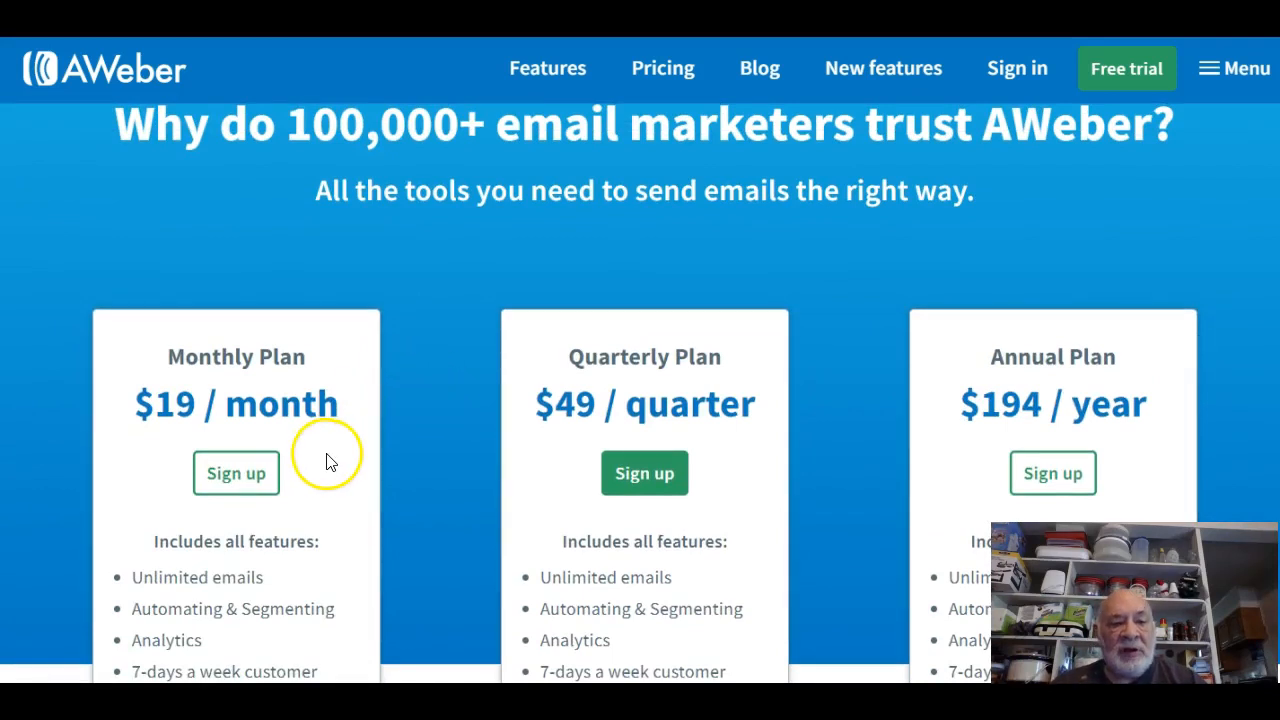
{"action": "scroll", "coordinate": [330, 462], "scroll_direction": "down", "scroll_amount": 2}
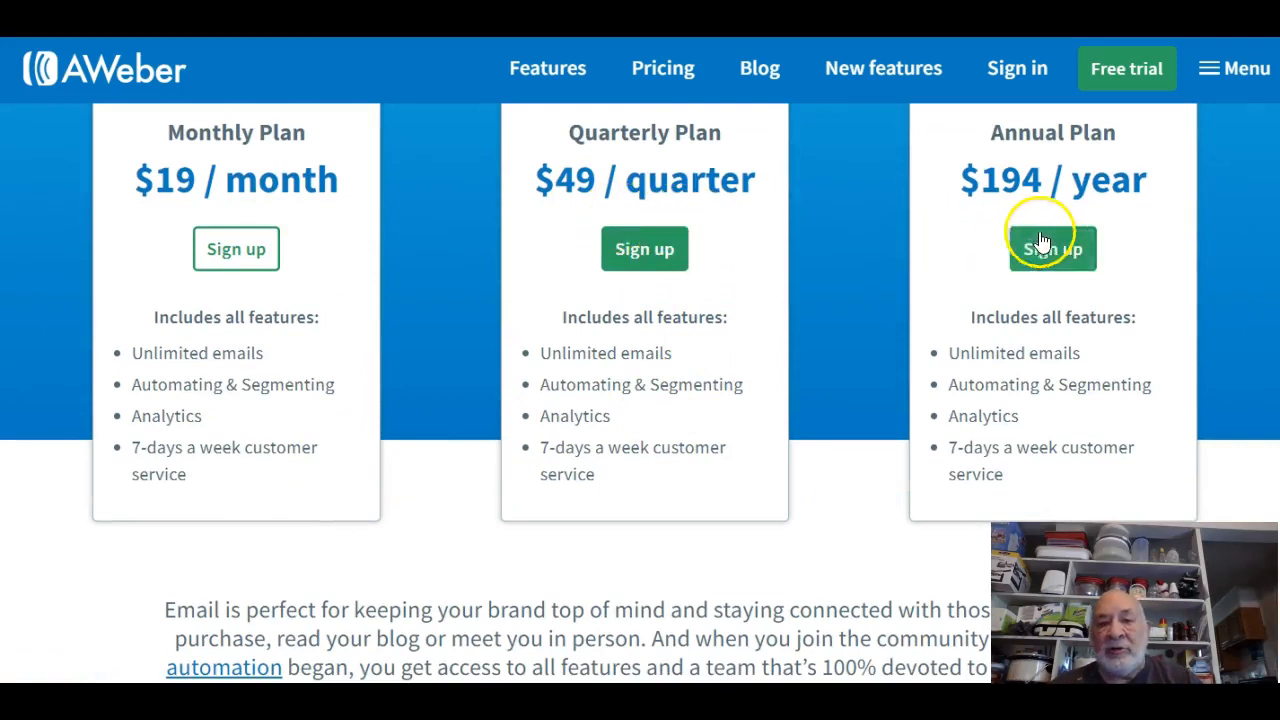
{"action": "scroll", "coordinate": [877, 364], "scroll_direction": "up", "scroll_amount": 3}
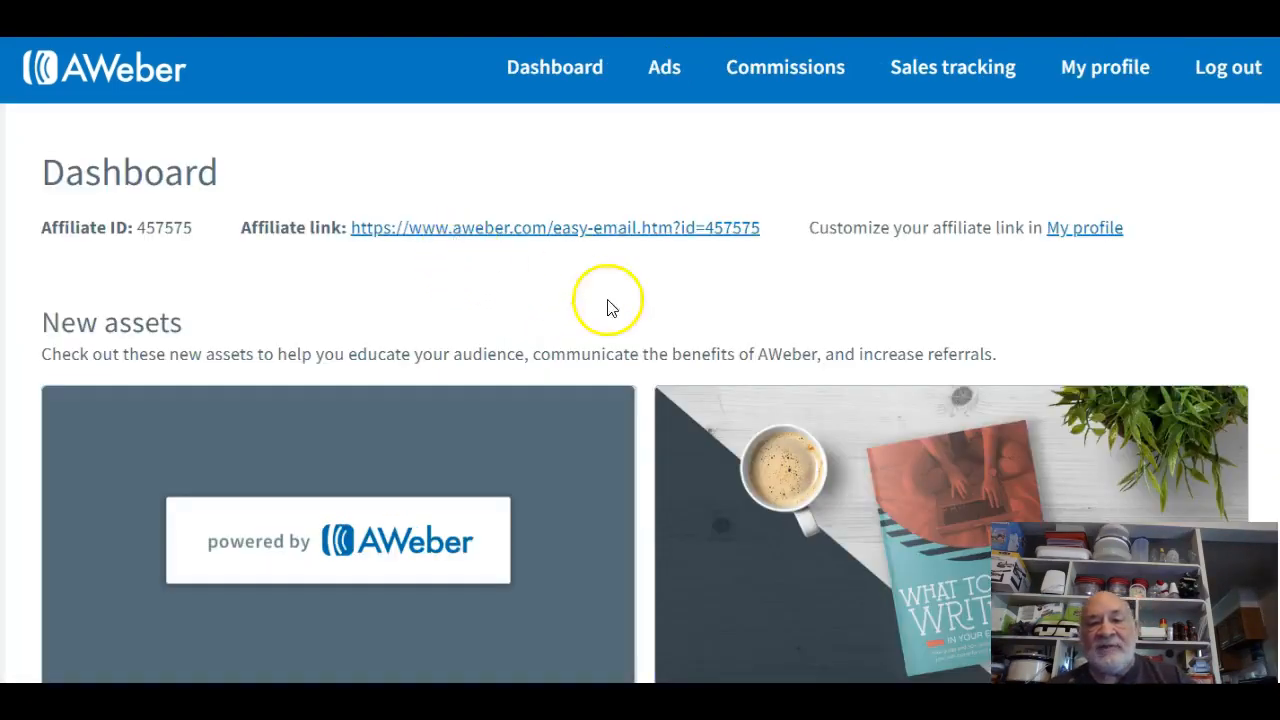
{"action": "scroll", "coordinate": [895, 420], "scroll_direction": "down", "scroll_amount": 5}
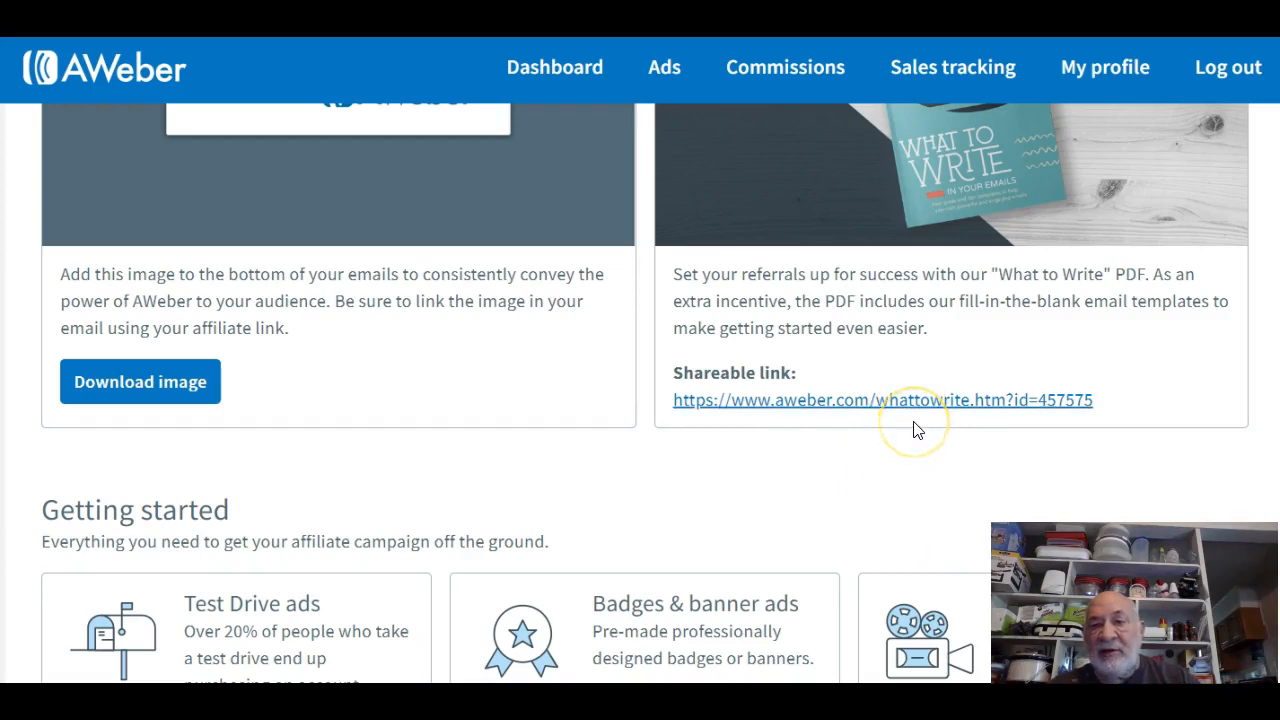
{"action": "scroll", "coordinate": [916, 430], "scroll_direction": "up", "scroll_amount": 5}
{"action": "scroll", "coordinate": [916, 430], "scroll_direction": "down", "scroll_amount": 1}
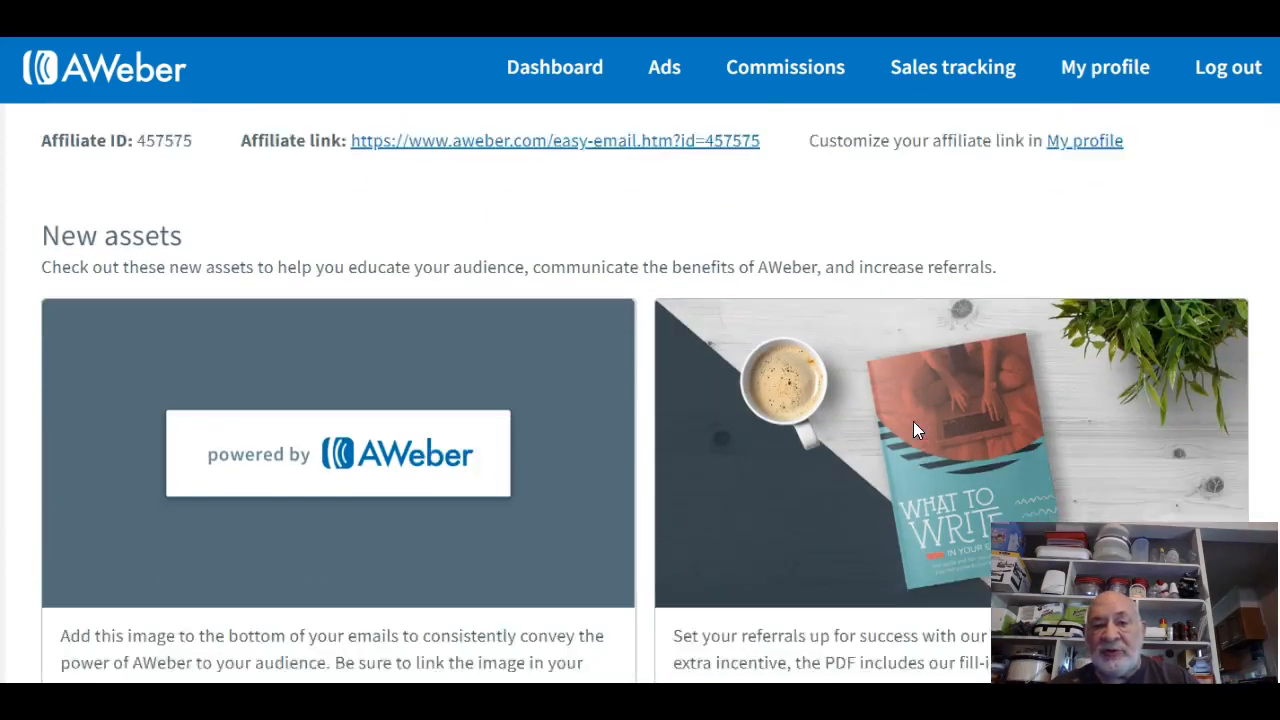
{"action": "scroll", "coordinate": [913, 430], "scroll_direction": "down", "scroll_amount": 1}
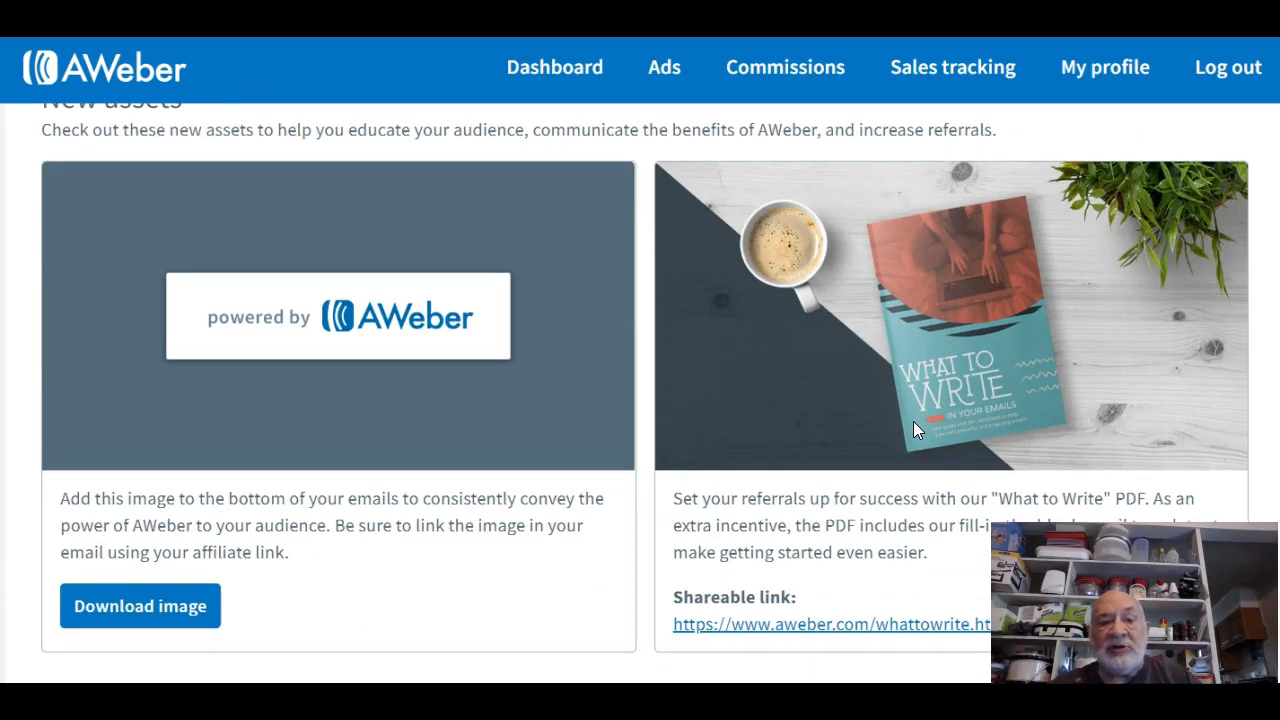
{"action": "scroll", "coordinate": [913, 430], "scroll_direction": "down", "scroll_amount": 1}
{"action": "scroll", "coordinate": [913, 430], "scroll_direction": "down", "scroll_amount": 1}
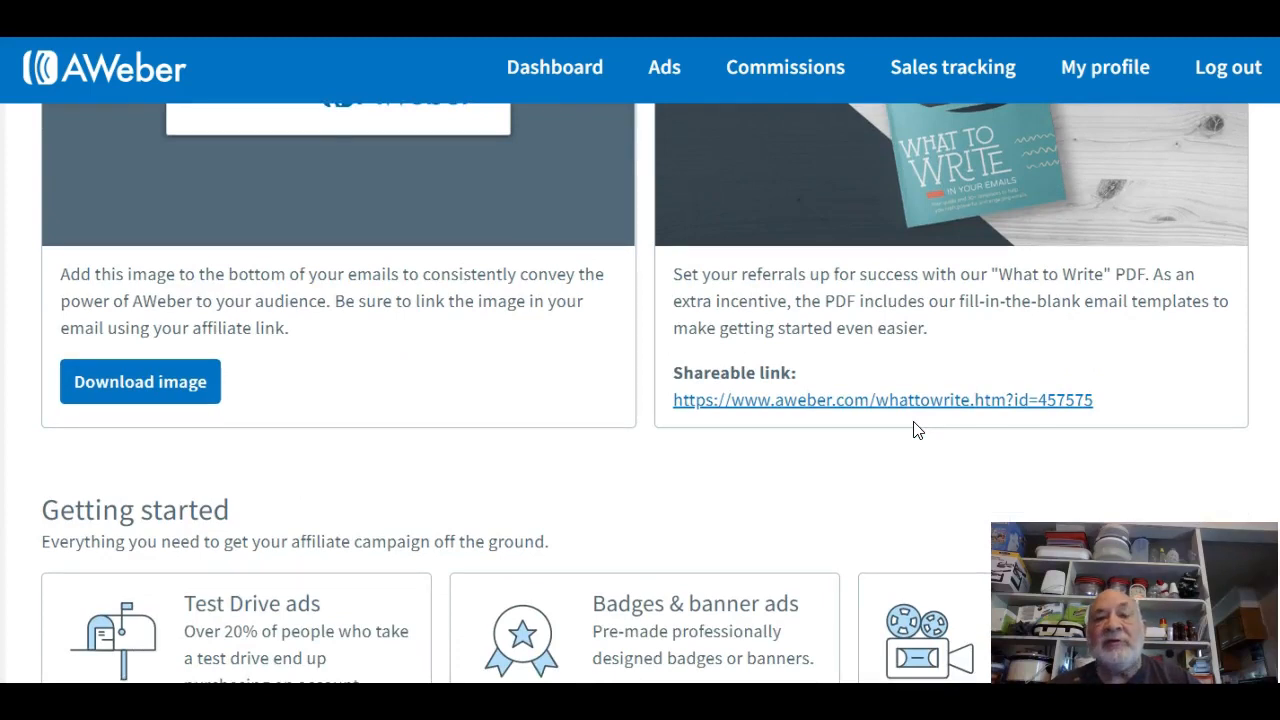
{"action": "scroll", "coordinate": [913, 430], "scroll_direction": "up", "scroll_amount": 4}
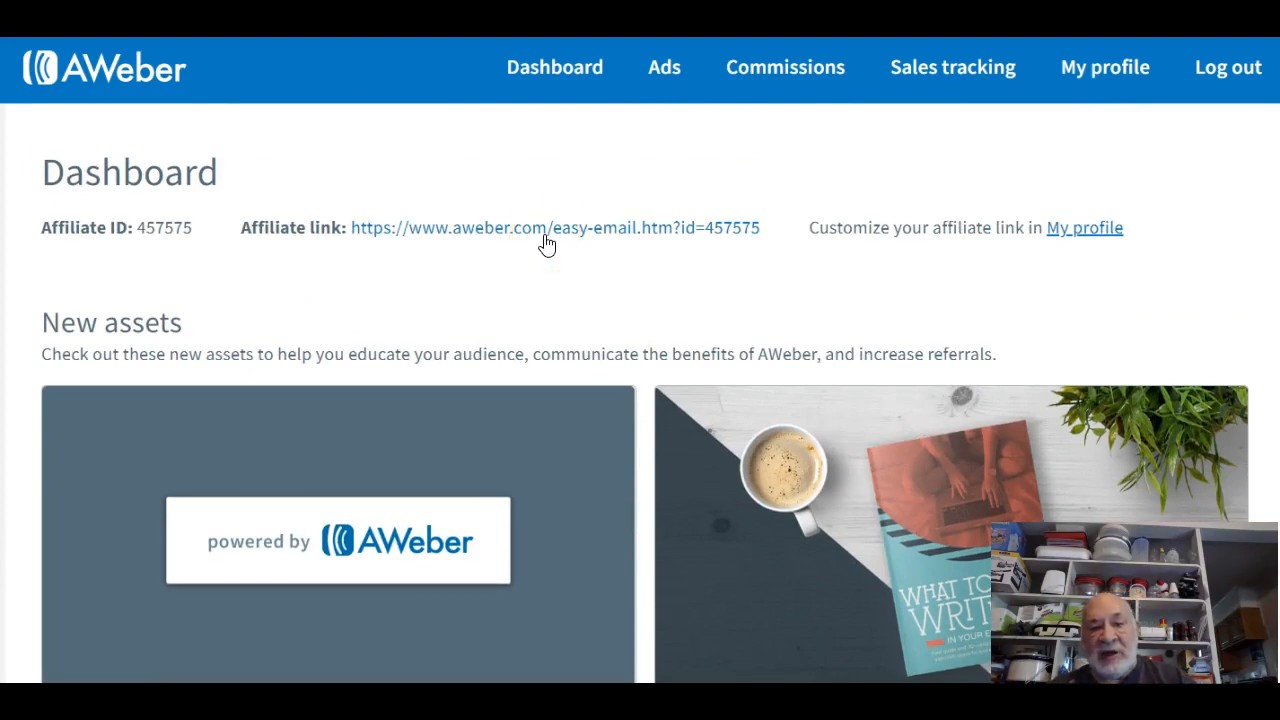
{"action": "left_click", "coordinate": [528, 226]}
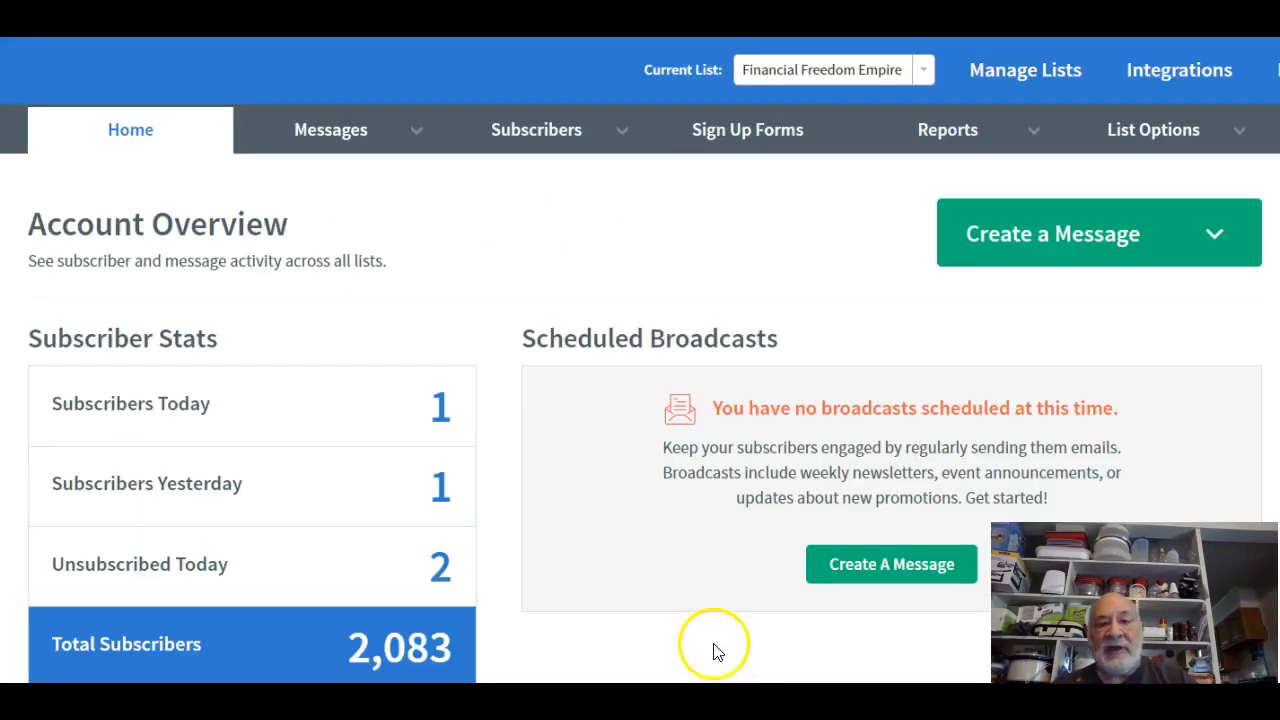
Review the List Stats and Reports options, keeping Financial Freedom Empire as the current list.
{"action": "scroll", "coordinate": [700, 614], "scroll_direction": "down", "scroll_amount": 7}
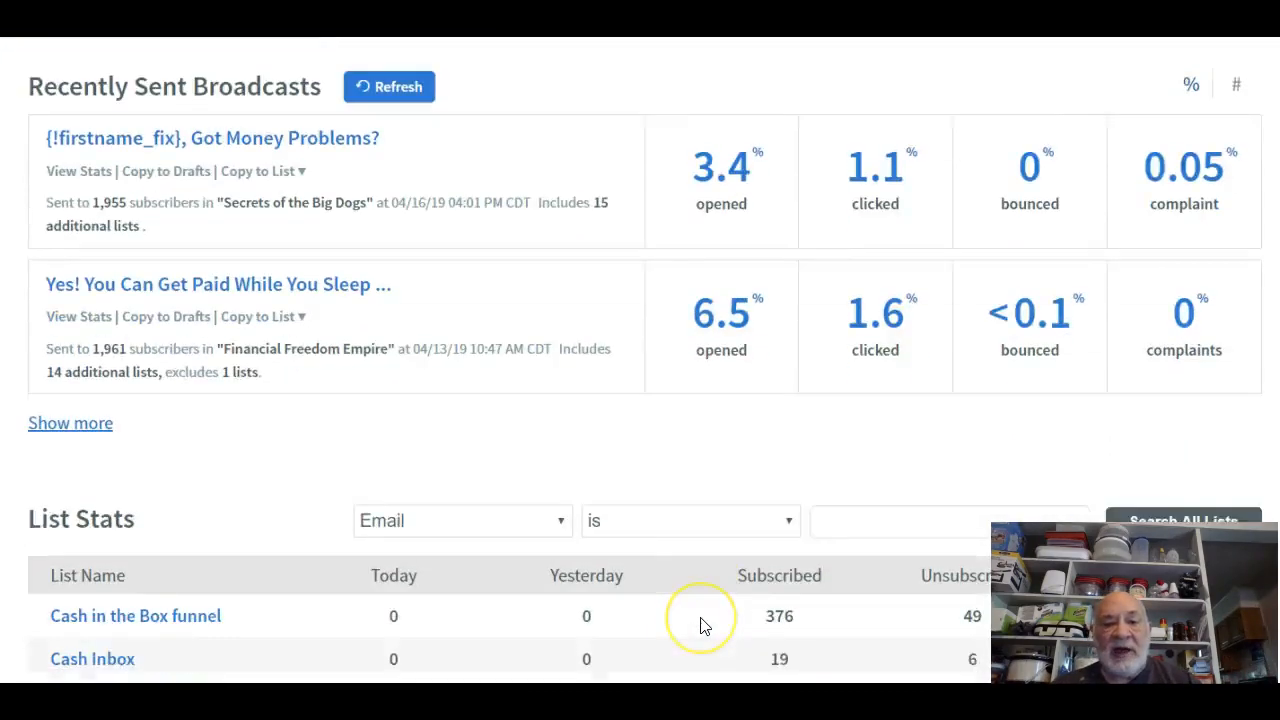
{"action": "scroll", "coordinate": [700, 620], "scroll_direction": "down", "scroll_amount": 8}
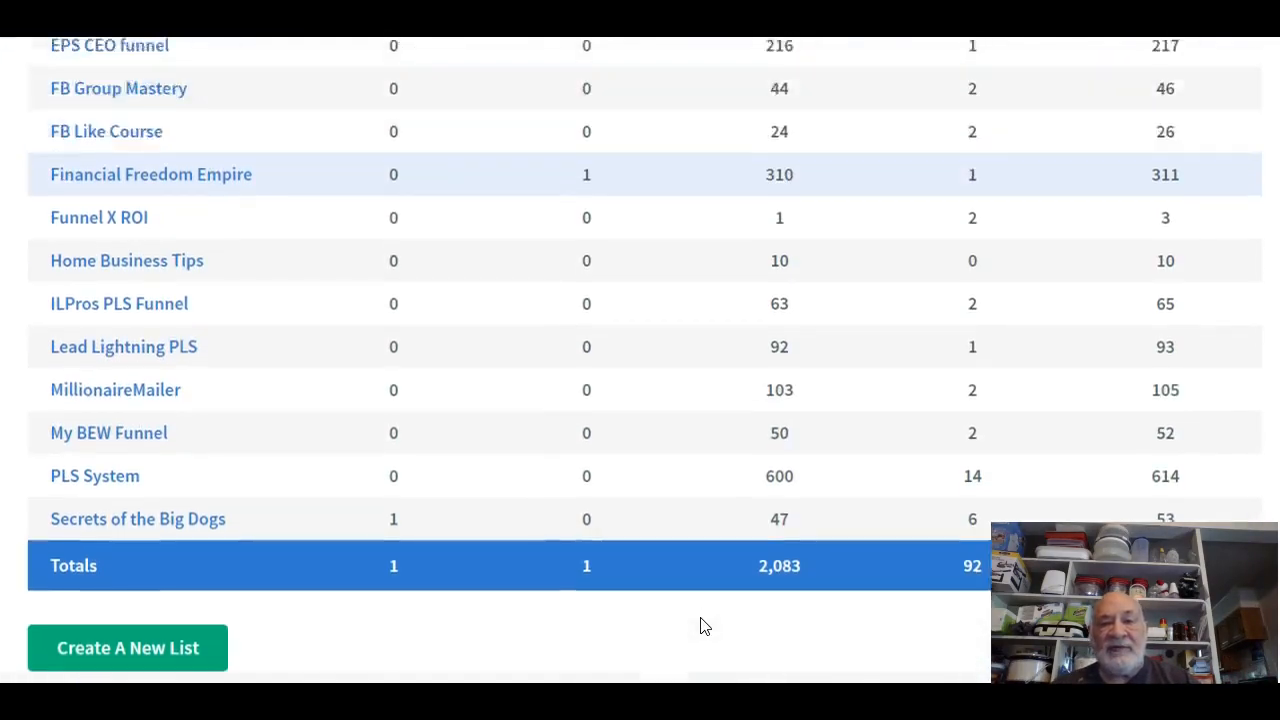
{"action": "scroll", "coordinate": [700, 626], "scroll_direction": "up", "scroll_amount": 15}
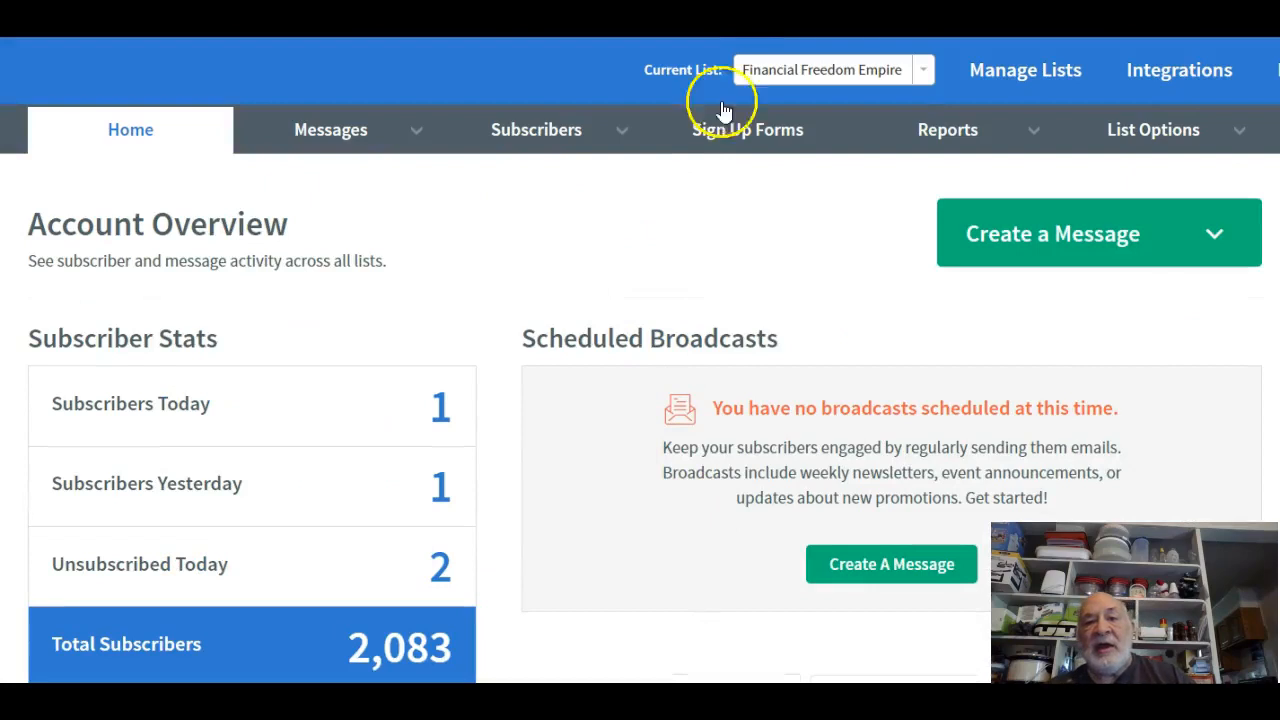
{"action": "left_click", "coordinate": [835, 77]}
{"action": "left_click", "coordinate": [835, 77]}
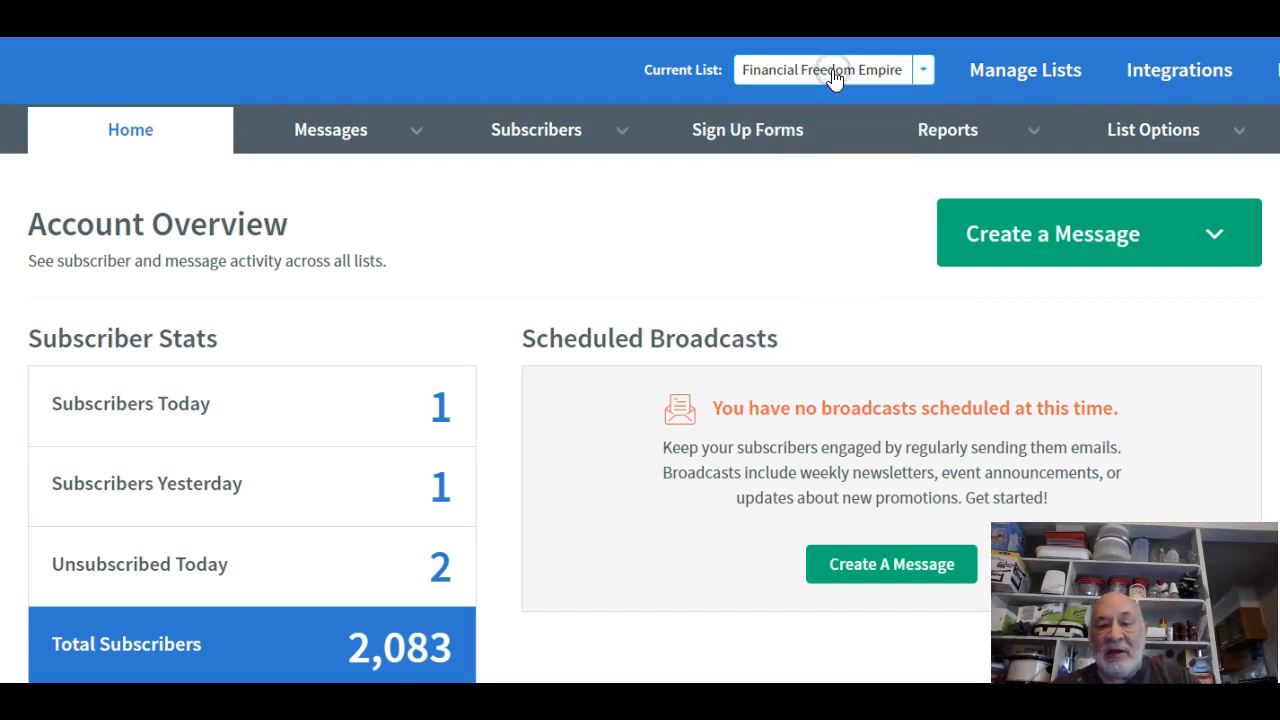
{"action": "left_click", "coordinate": [884, 140]}
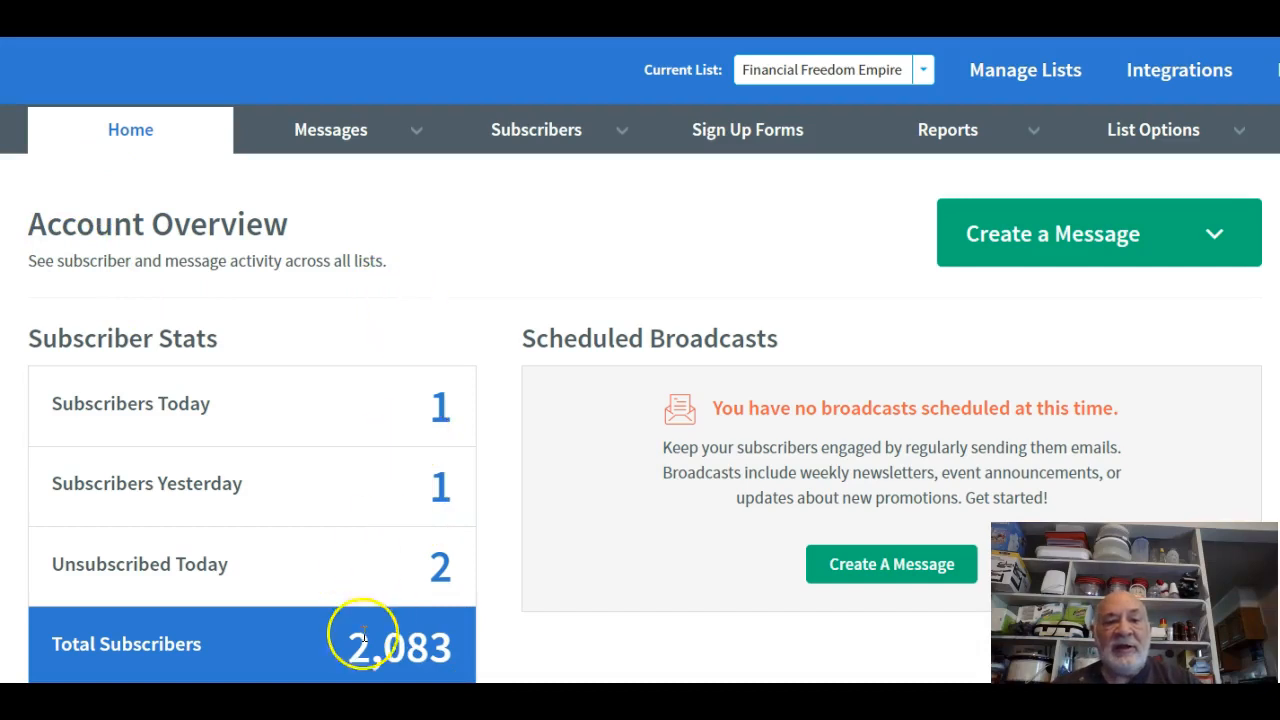
{"action": "scroll", "coordinate": [485, 570], "scroll_direction": "down", "scroll_amount": 1}
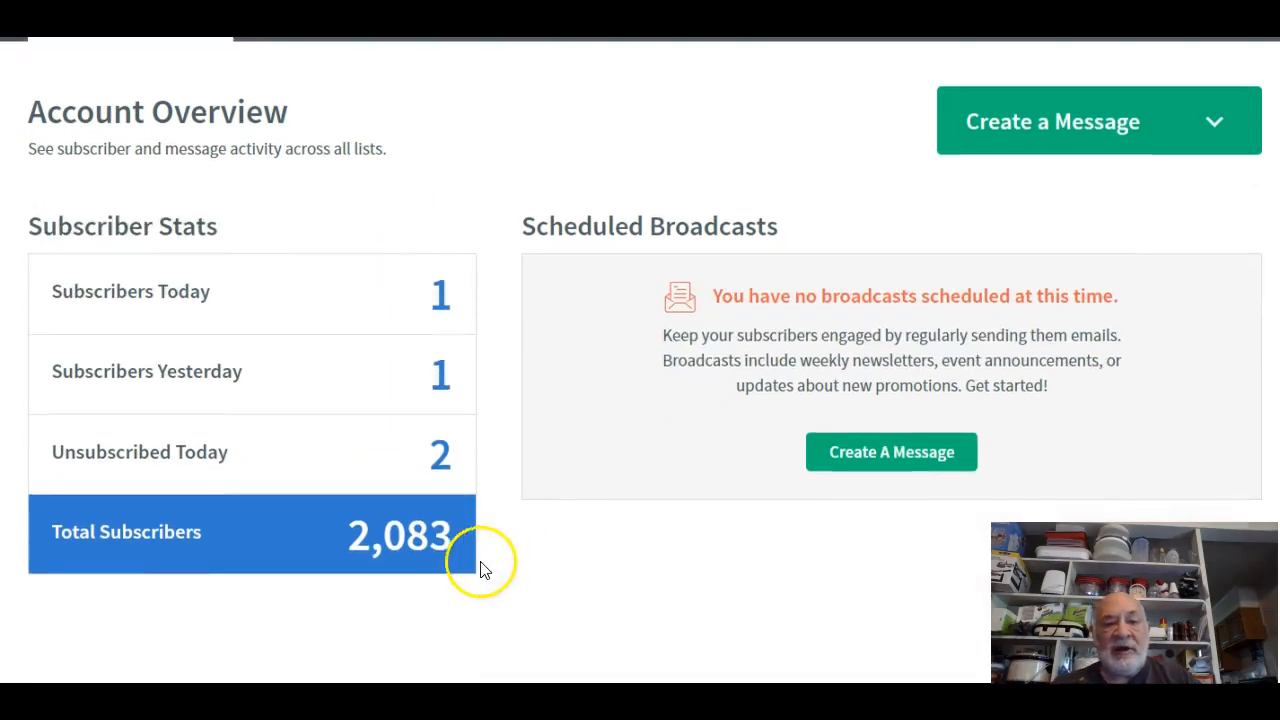
{"action": "scroll", "coordinate": [409, 594], "scroll_direction": "up", "scroll_amount": 1}
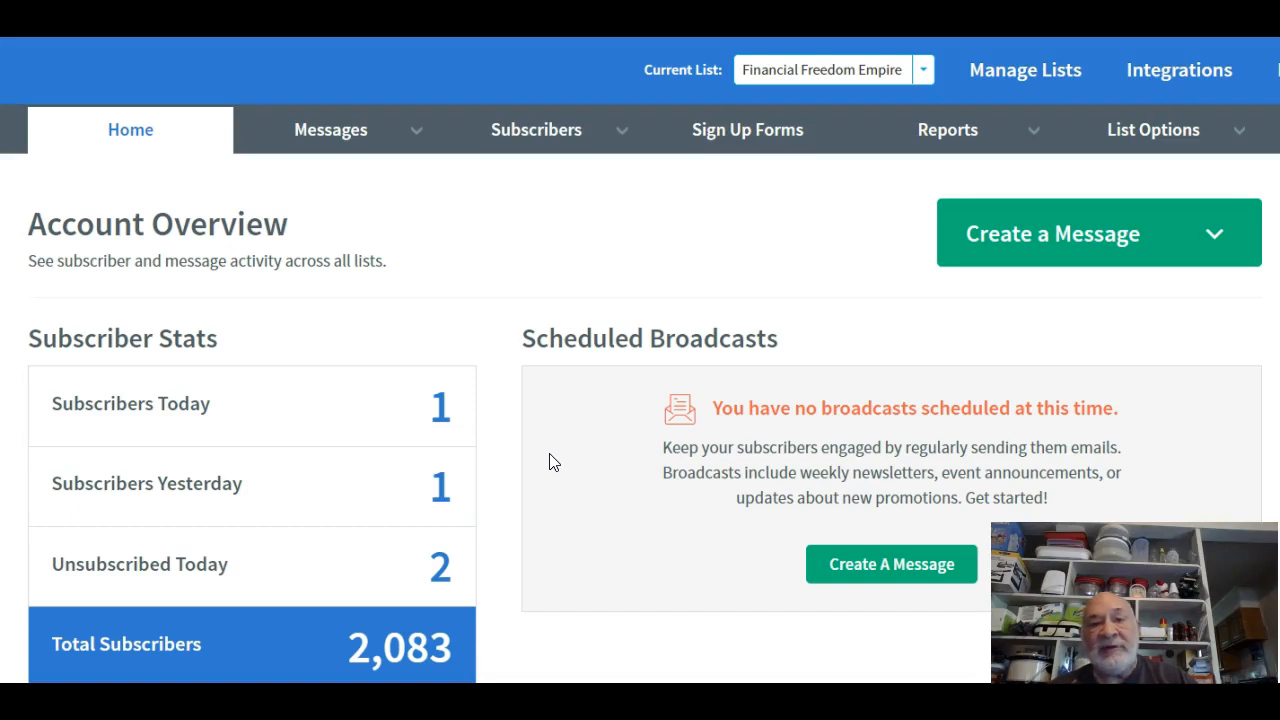
{"action": "scroll", "coordinate": [553, 462], "scroll_direction": "down", "scroll_amount": 15}
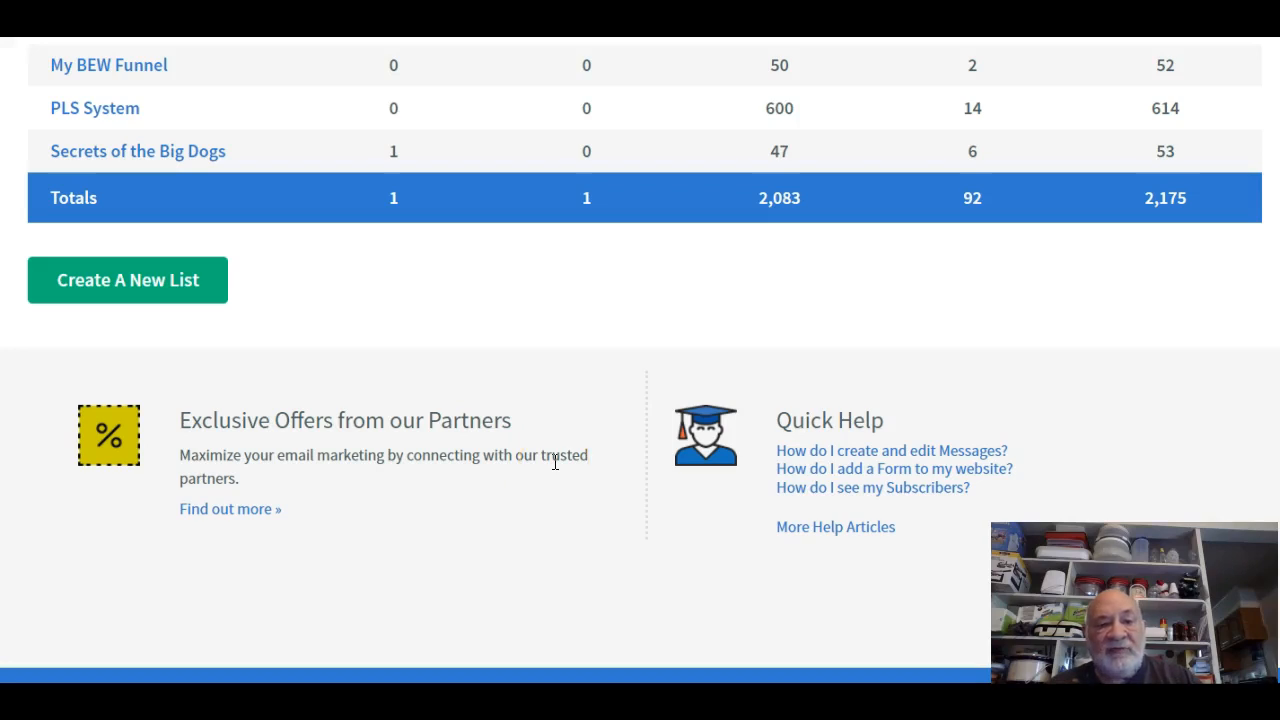
{"action": "scroll", "coordinate": [555, 462], "scroll_direction": "up", "scroll_amount": 10}
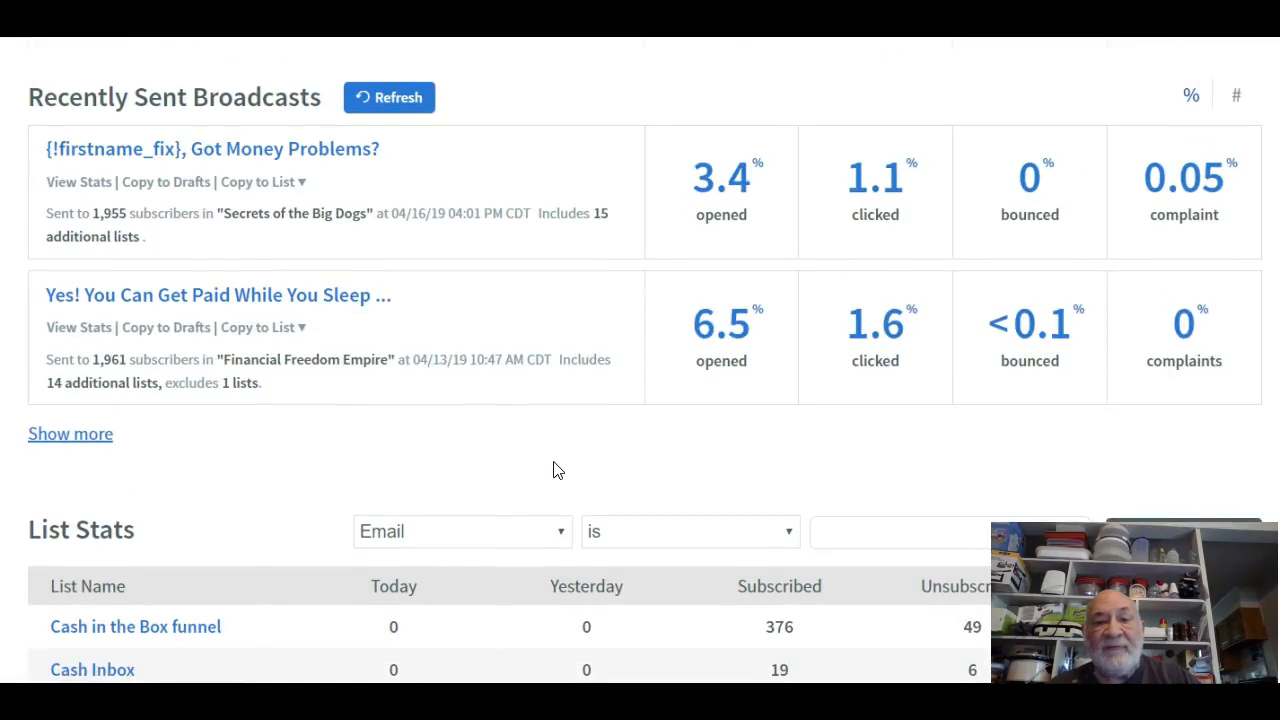
{"action": "scroll", "coordinate": [557, 470], "scroll_direction": "up", "scroll_amount": 7}
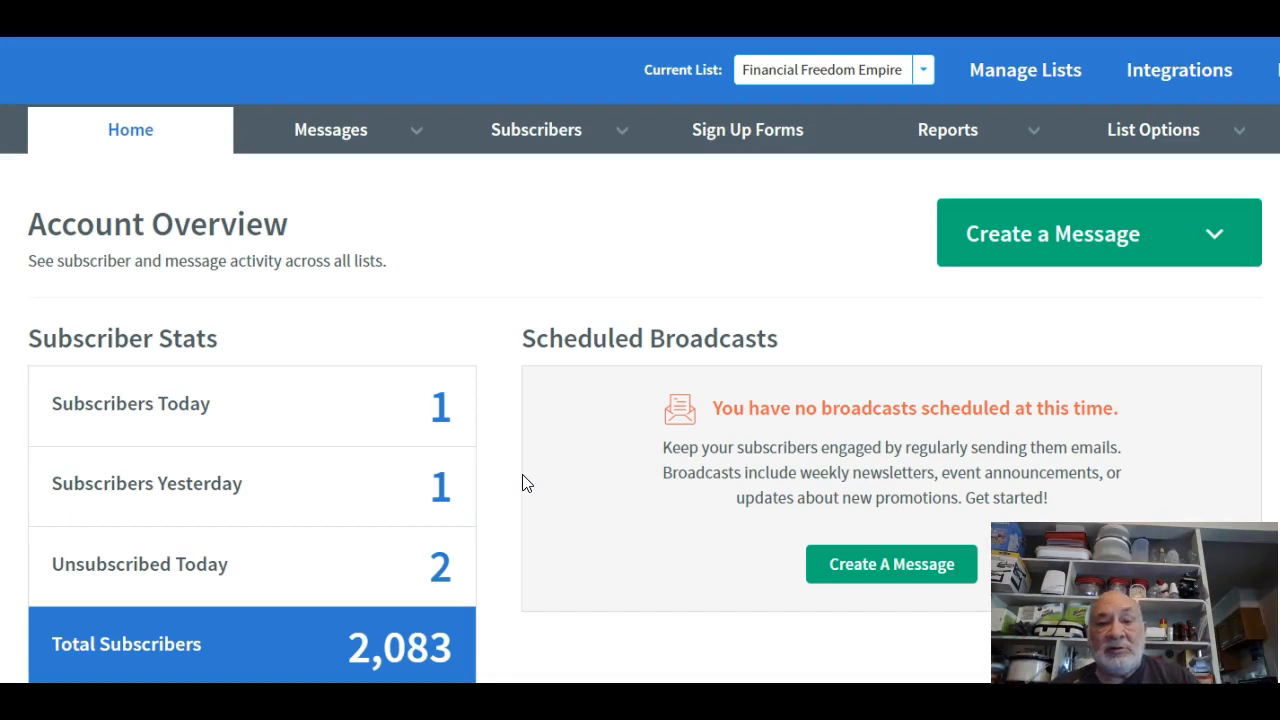
{"action": "left_click", "coordinate": [1163, 142]}
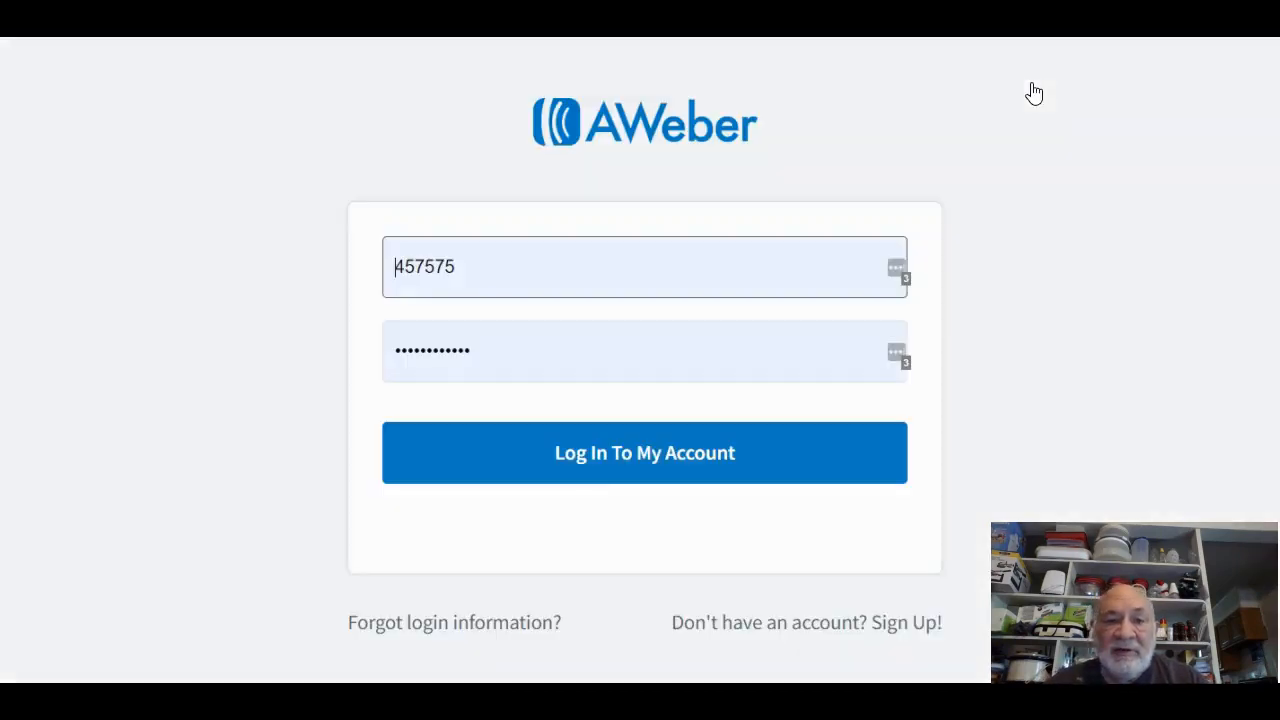
{"action": "left_click", "coordinate": [928, 206]}
{"action": "left_click", "coordinate": [664, 459]}
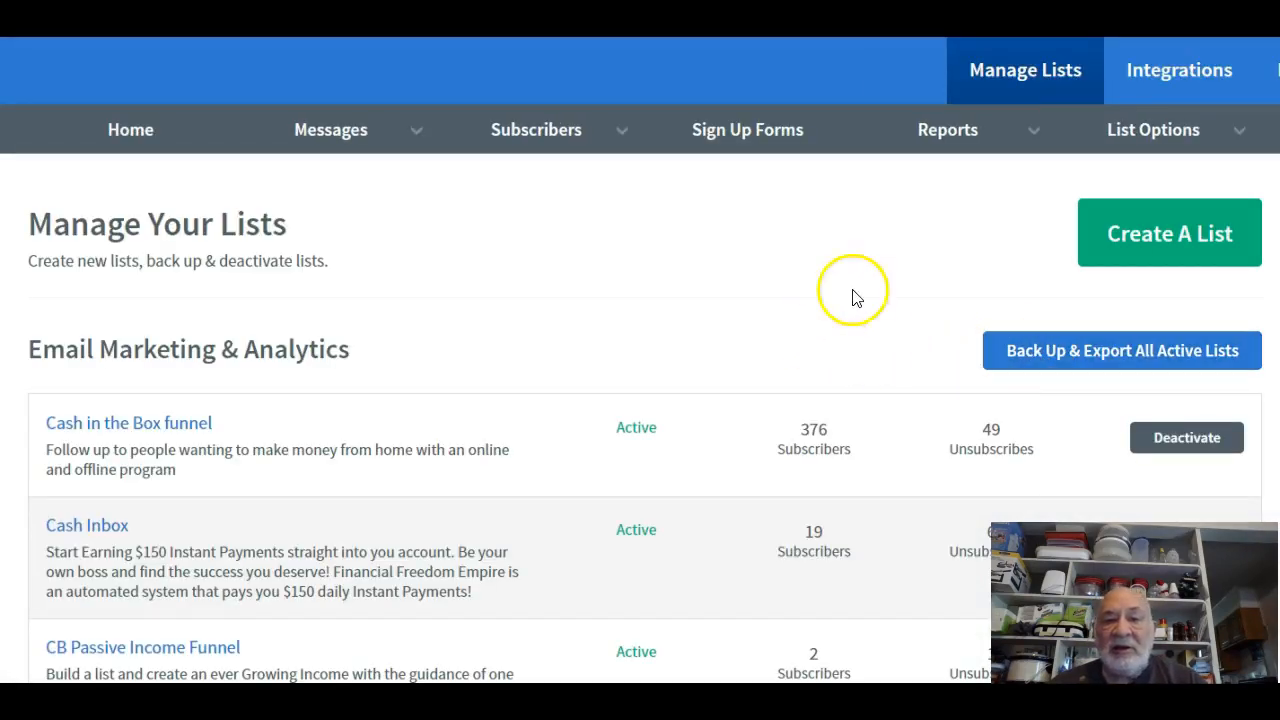
{"action": "scroll", "coordinate": [574, 440], "scroll_direction": "down", "scroll_amount": 10}
{"action": "scroll", "coordinate": [574, 440], "scroll_direction": "down", "scroll_amount": 8}
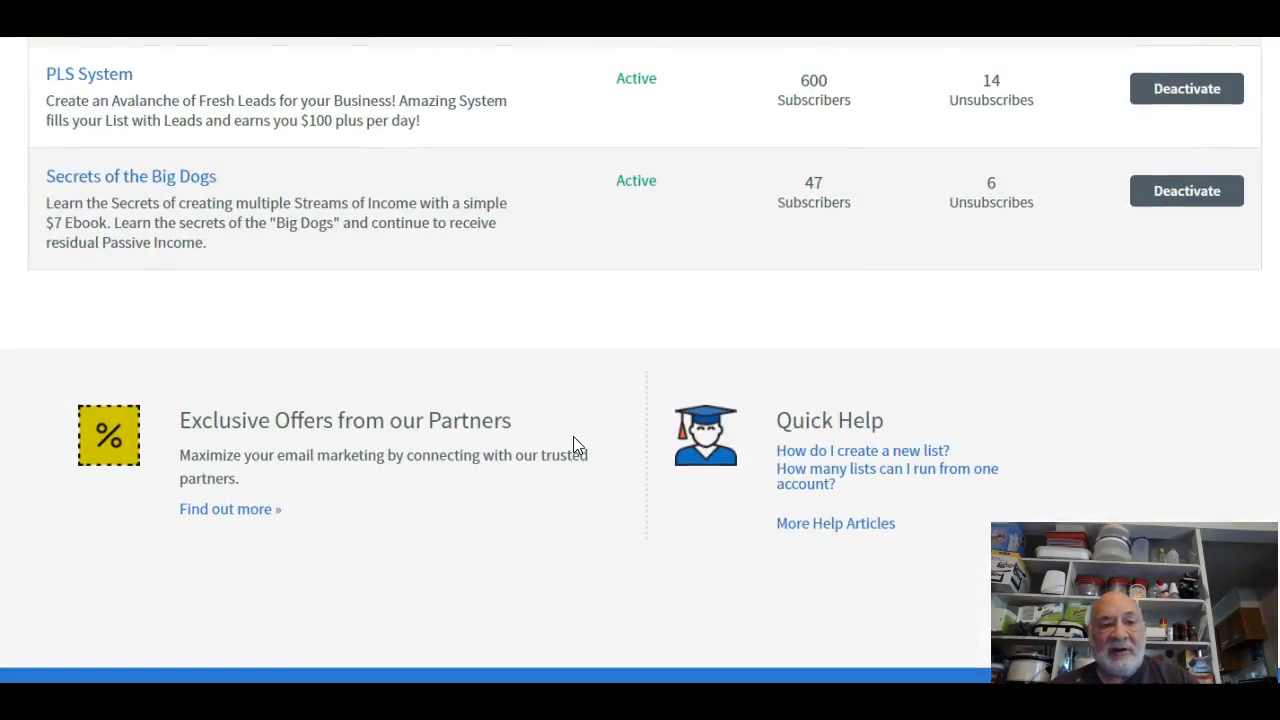
{"action": "scroll", "coordinate": [575, 444], "scroll_direction": "up", "scroll_amount": 15}
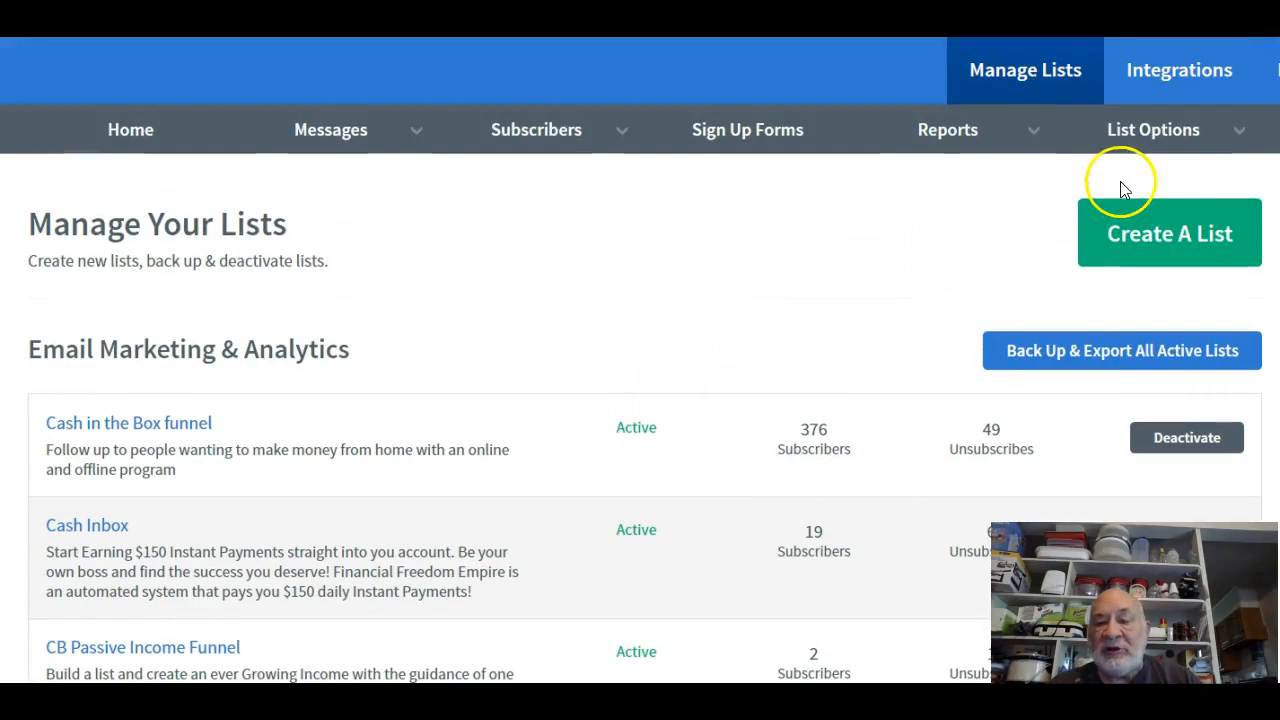
{"action": "left_click", "coordinate": [1182, 257]}
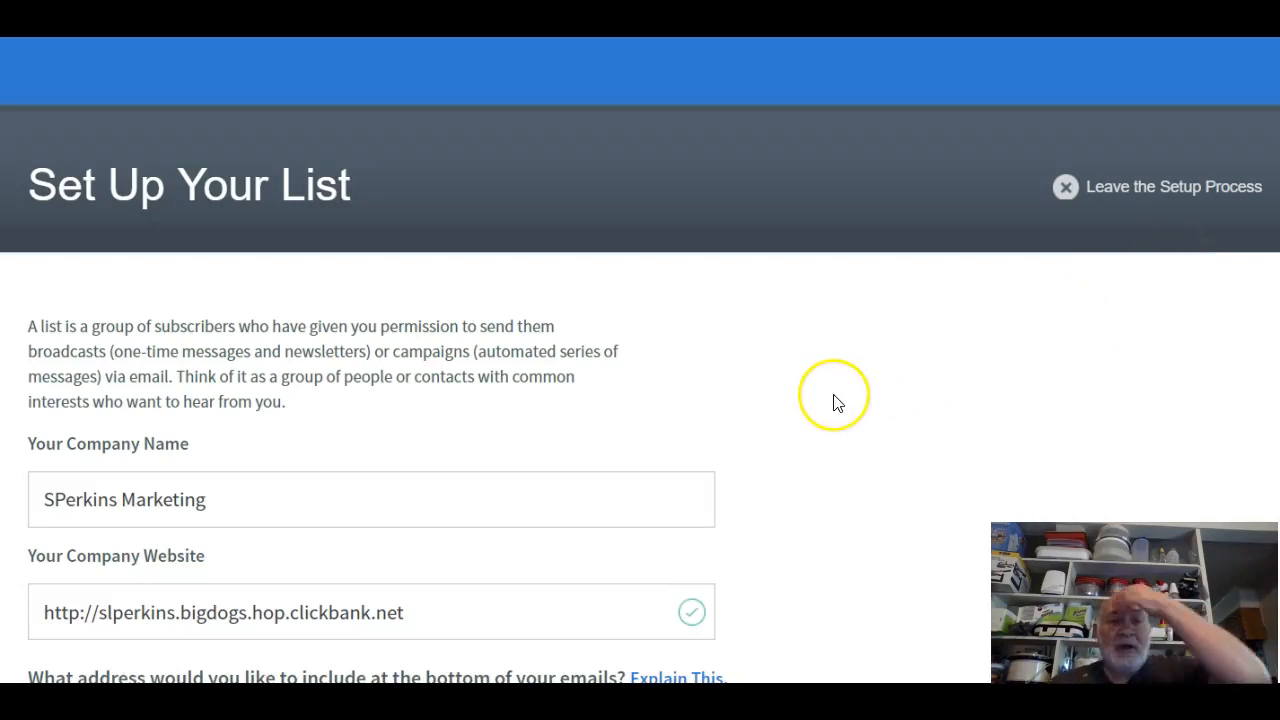
{"action": "scroll", "coordinate": [838, 403], "scroll_direction": "down", "scroll_amount": 4}
{"action": "scroll", "coordinate": [838, 403], "scroll_direction": "up", "scroll_amount": 3}
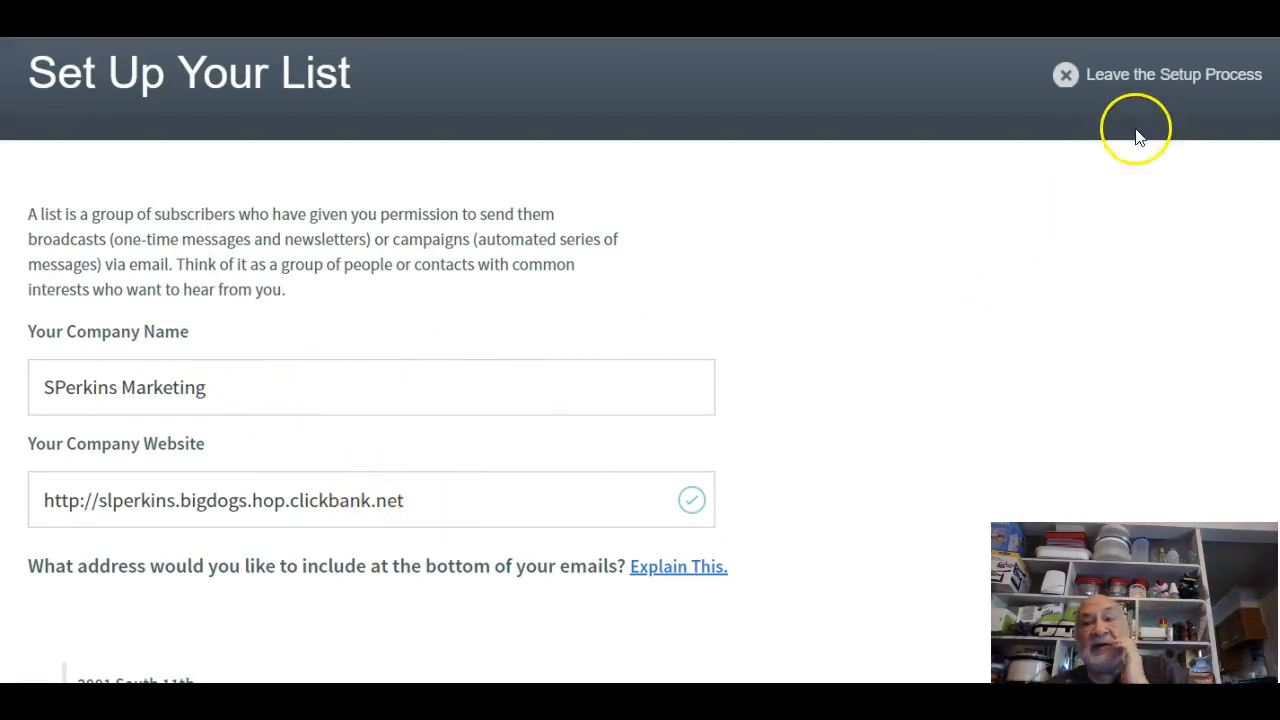
{"action": "left_click", "coordinate": [470, 502]}
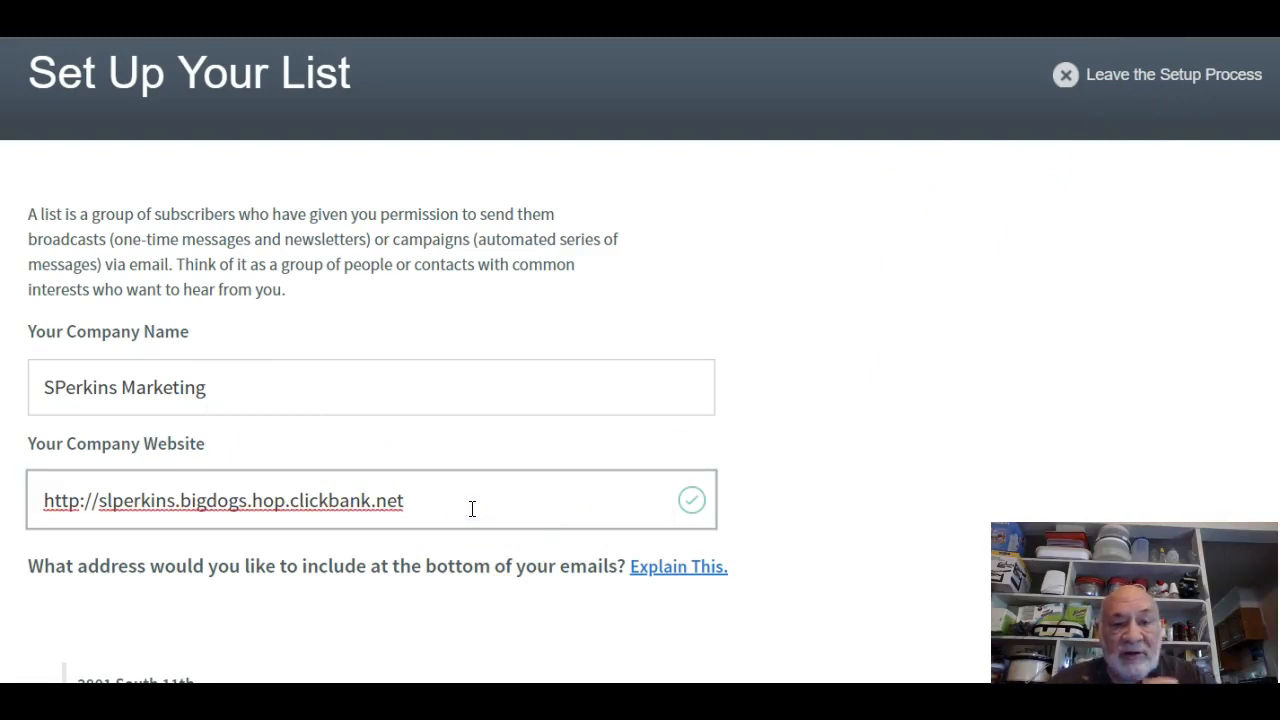
{"action": "key", "text": "BackSpace"}
{"action": "key", "text": "BackSpace"}
{"action": "key", "text": "BackSpace"}
{"action": "key", "text": "BackSpace"}
{"action": "key", "text": "BackSpace"}
{"action": "key", "text": "BackSpace"}
{"action": "key", "text": "BackSpace"}
{"action": "key", "text": "BackSpace"}
{"action": "key", "text": "BackSpace"}
{"action": "key", "text": "BackSpace"}
{"action": "key", "text": "BackSpace"}
{"action": "key", "text": "BackSpace"}
{"action": "key", "text": "BackSpace"}
{"action": "key", "text": "BackSpace"}
{"action": "key", "text": "BackSpace"}
{"action": "key", "text": "BackSpace"}
{"action": "key", "text": "BackSpace"}
{"action": "key", "text": "BackSpace"}
{"action": "key", "text": "BackSpace"}
{"action": "key", "text": "BackSpace"}
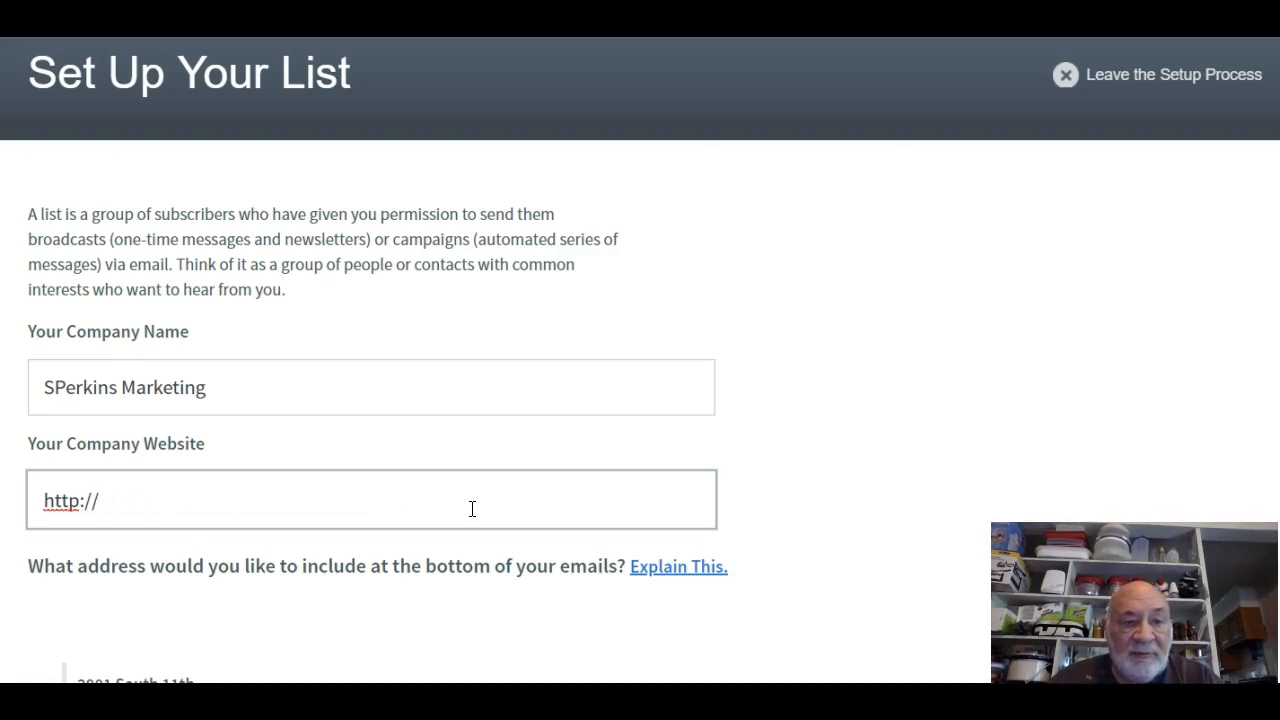
{"action": "type", "text": "slperk"}
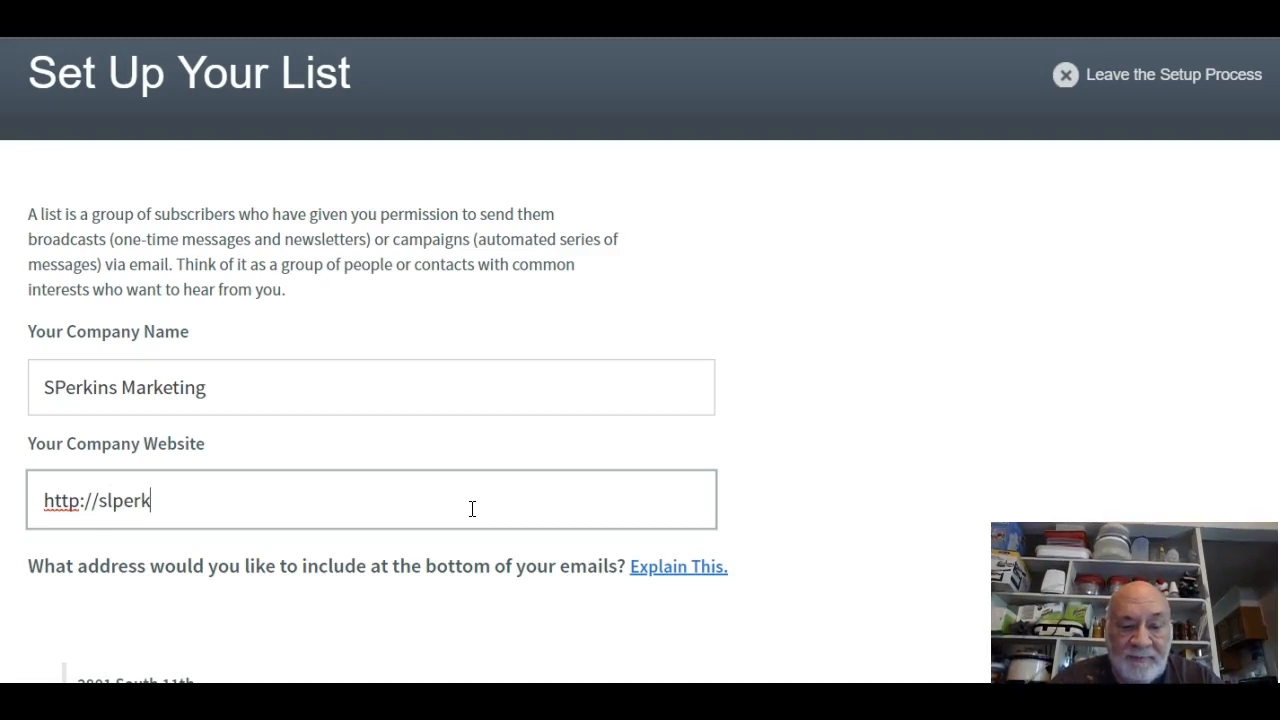
{"action": "type", "text": "inssample.com"}
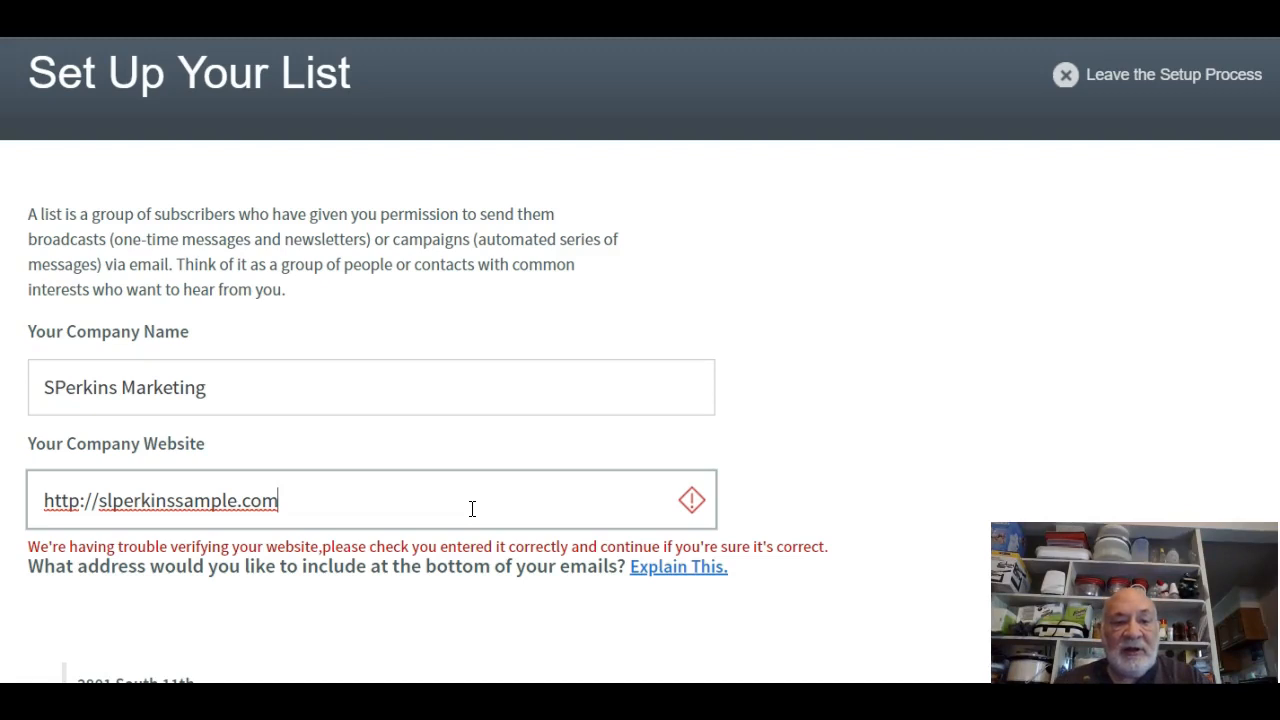
{"action": "key", "text": "BackSpace"}
{"action": "key", "text": "BackSpace"}
{"action": "key", "text": "BackSpace"}
{"action": "key", "text": "BackSpace"}
{"action": "key", "text": "BackSpace"}
{"action": "key", "text": "BackSpace"}
{"action": "key", "text": "BackSpace"}
{"action": "key", "text": "BackSpace"}
{"action": "key", "text": "BackSpace"}
{"action": "key", "text": "BackSpace"}
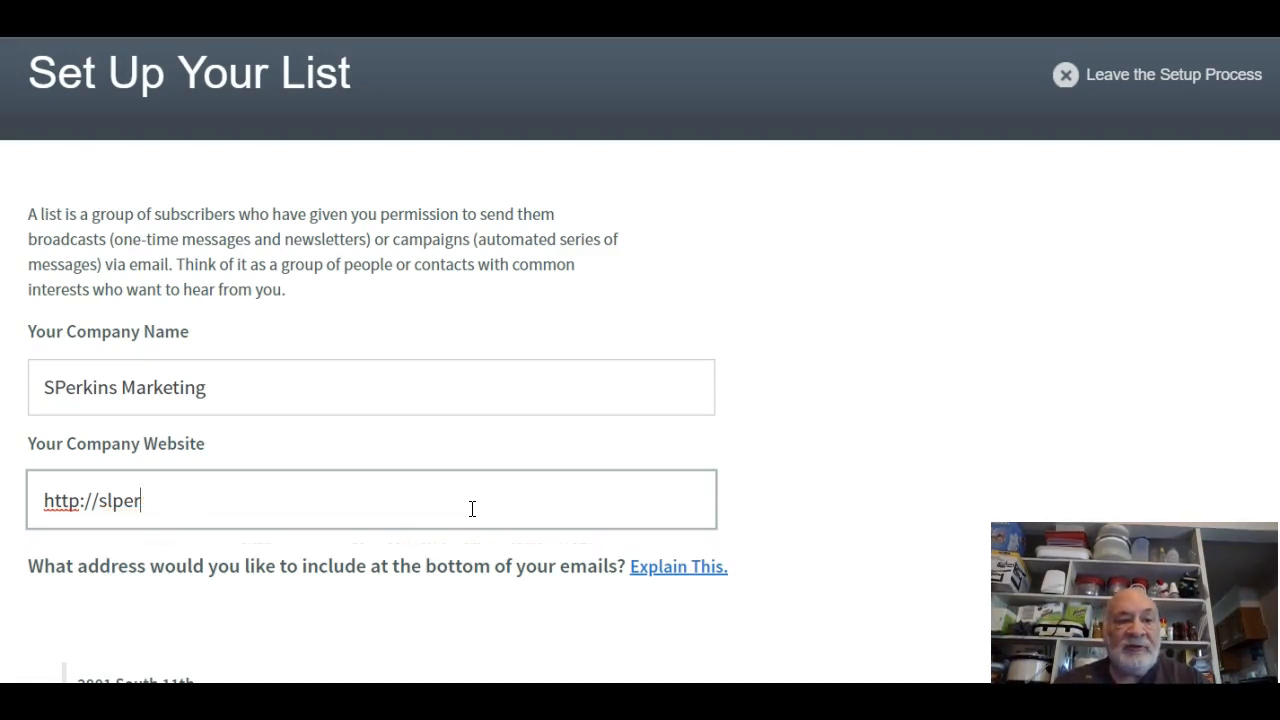
{"action": "type", "text": "hom"}
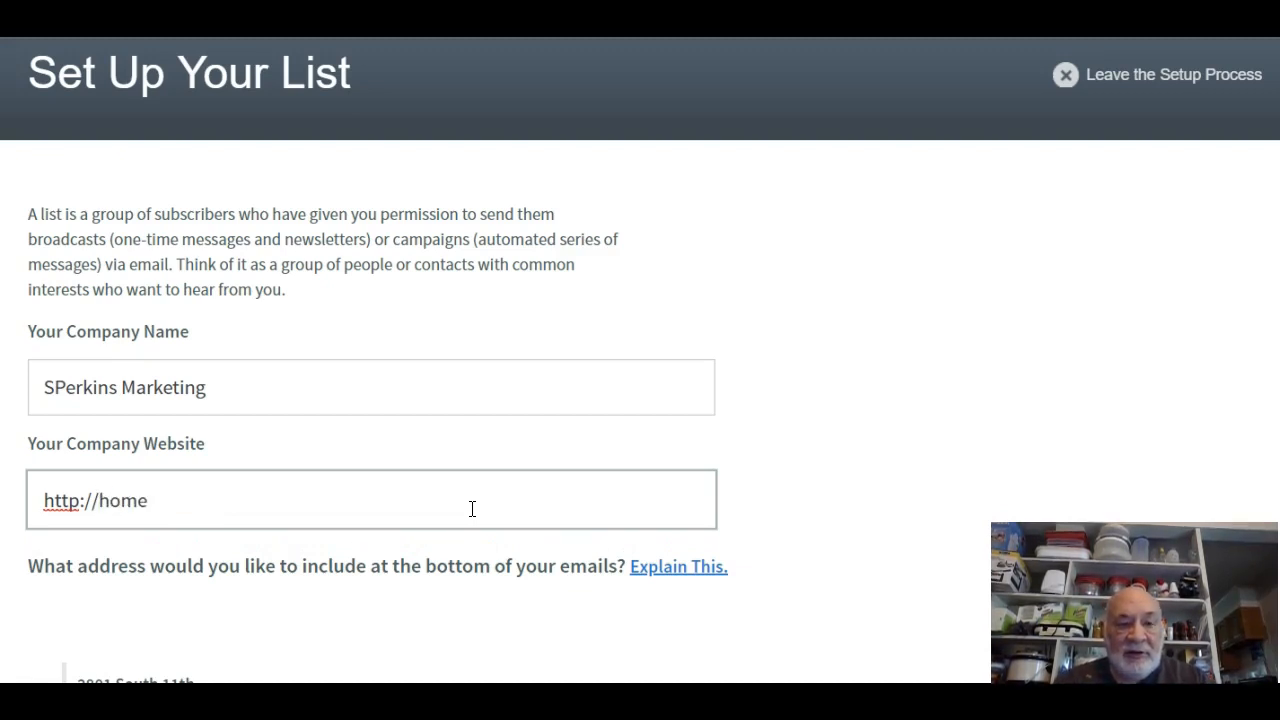
{"action": "type", "text": "e"}
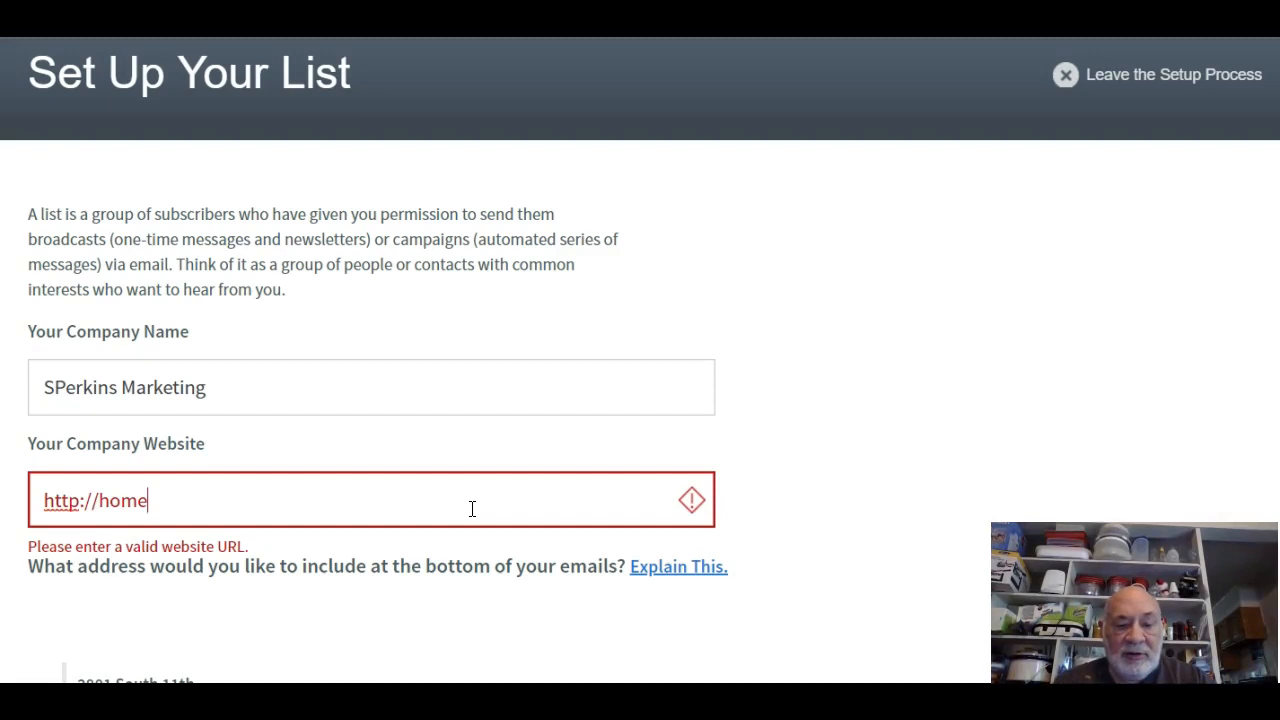
{"action": "type", "text": "cash4u.com"}
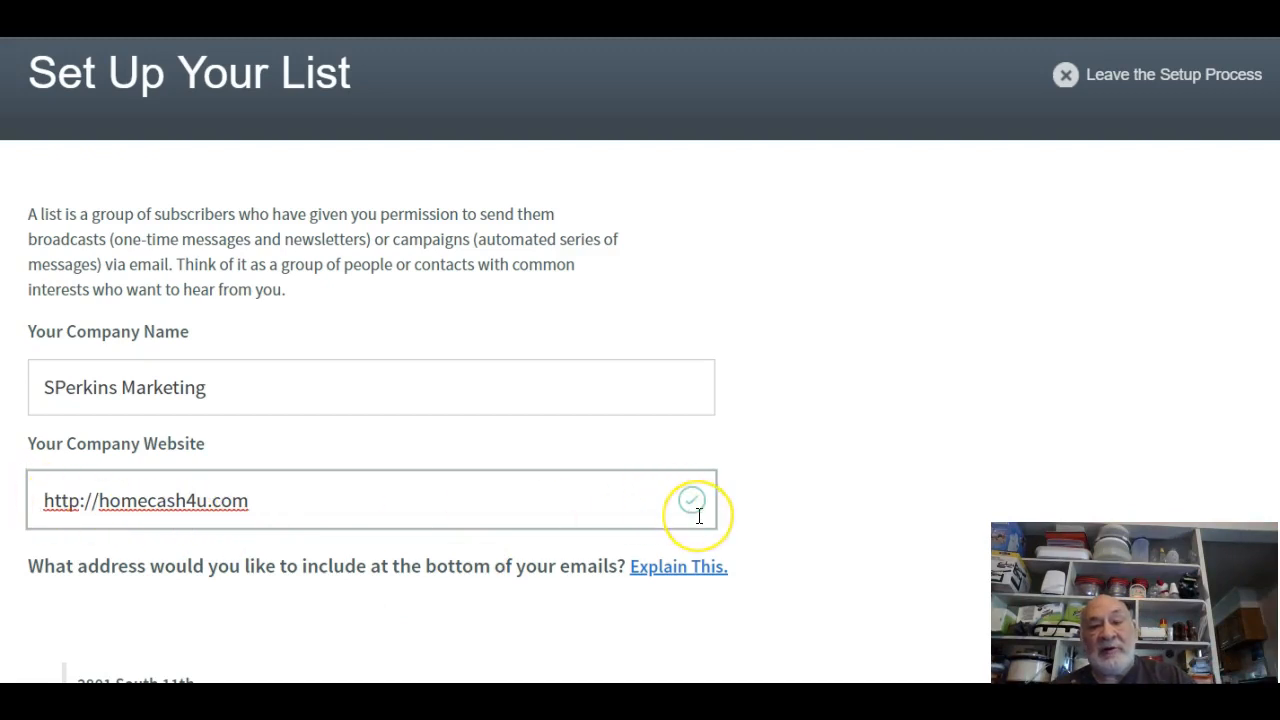
Review the company address and sender fields on Set Up Your List, then submit them.
{"action": "scroll", "coordinate": [655, 555], "scroll_direction": "down", "scroll_amount": 2}
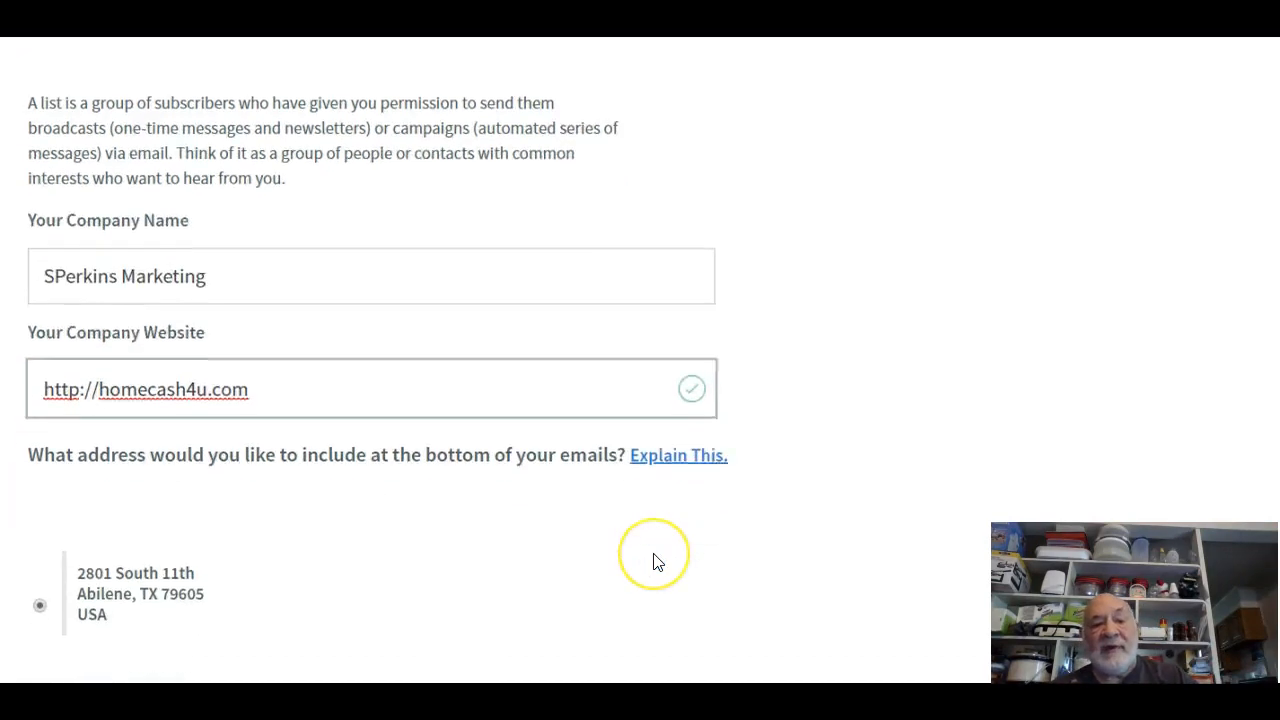
{"action": "scroll", "coordinate": [655, 562], "scroll_direction": "up", "scroll_amount": 3}
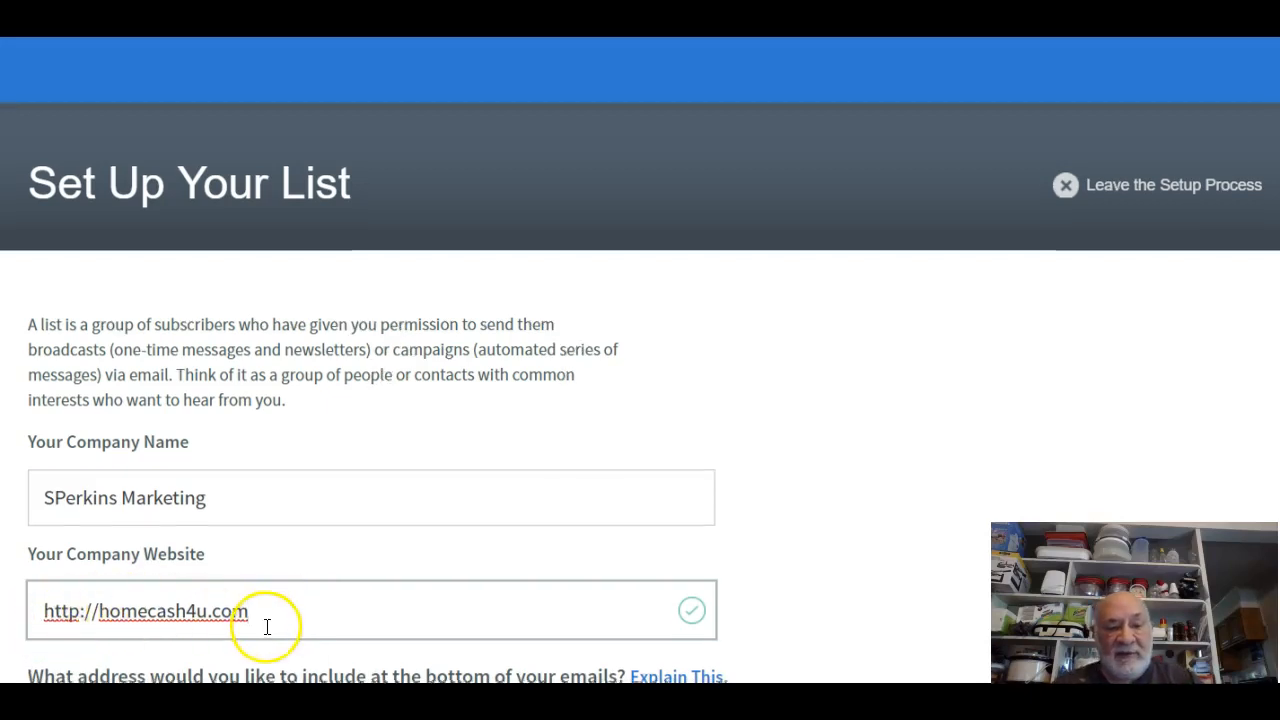
{"action": "scroll", "coordinate": [266, 626], "scroll_direction": "down", "scroll_amount": 3}
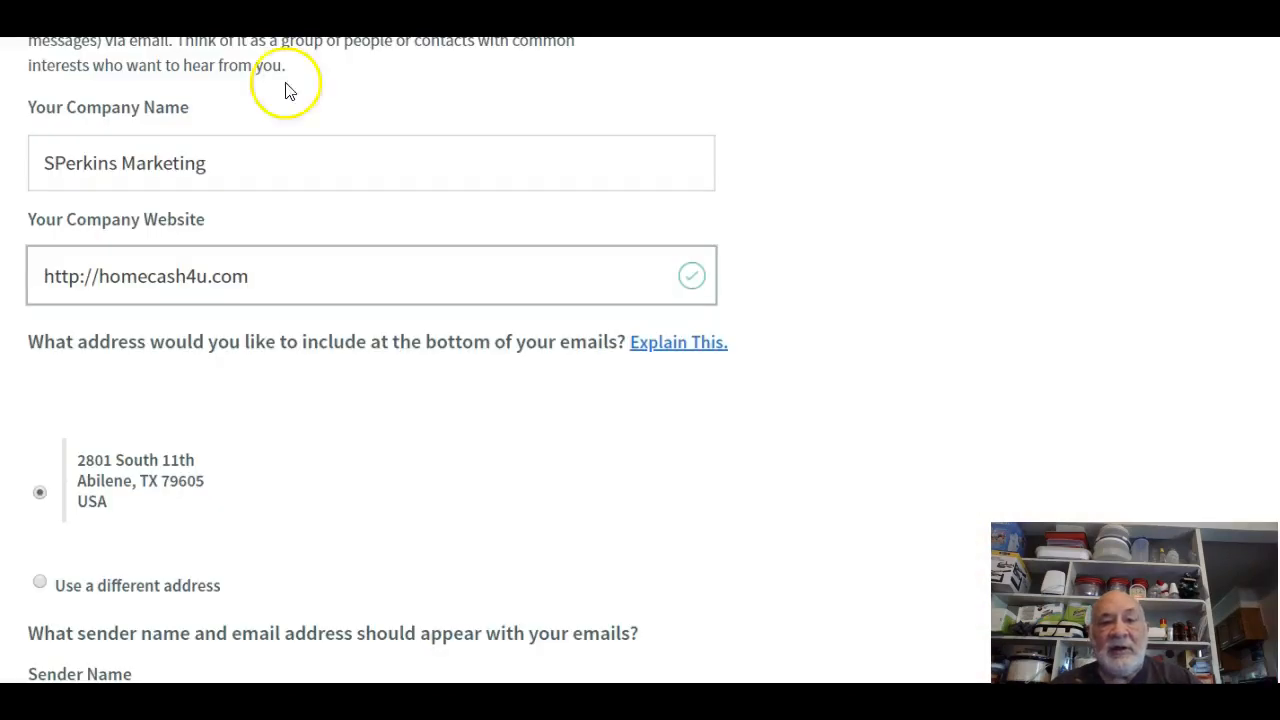
{"action": "scroll", "coordinate": [508, 468], "scroll_direction": "down", "scroll_amount": 4}
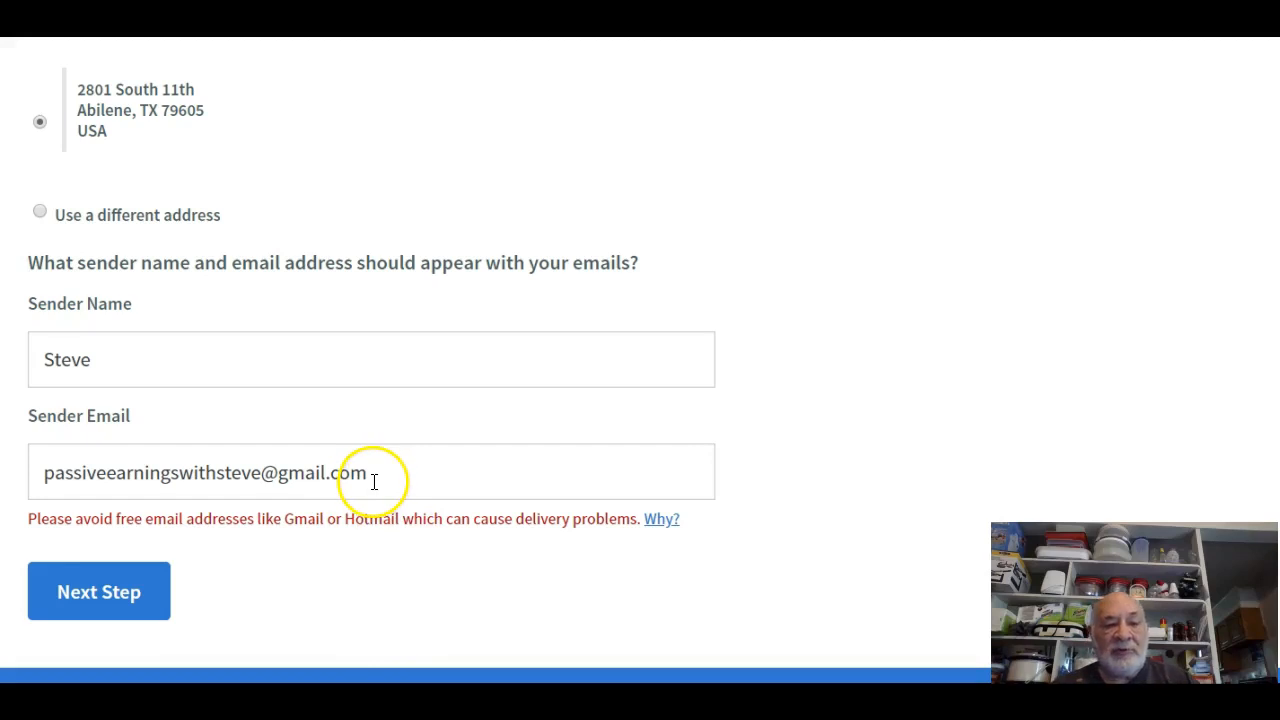
{"action": "scroll", "coordinate": [371, 483], "scroll_direction": "up", "scroll_amount": 7}
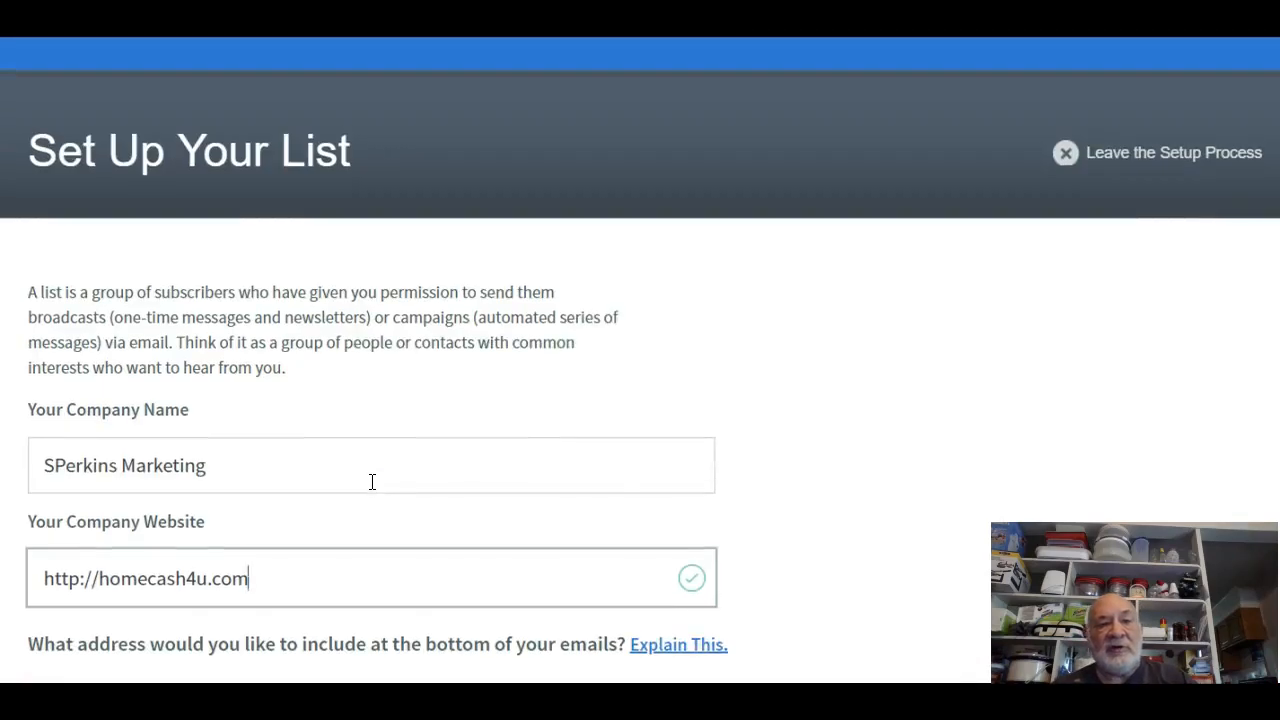
{"action": "scroll", "coordinate": [371, 483], "scroll_direction": "down", "scroll_amount": 7}
{"action": "left_click", "coordinate": [155, 592]}
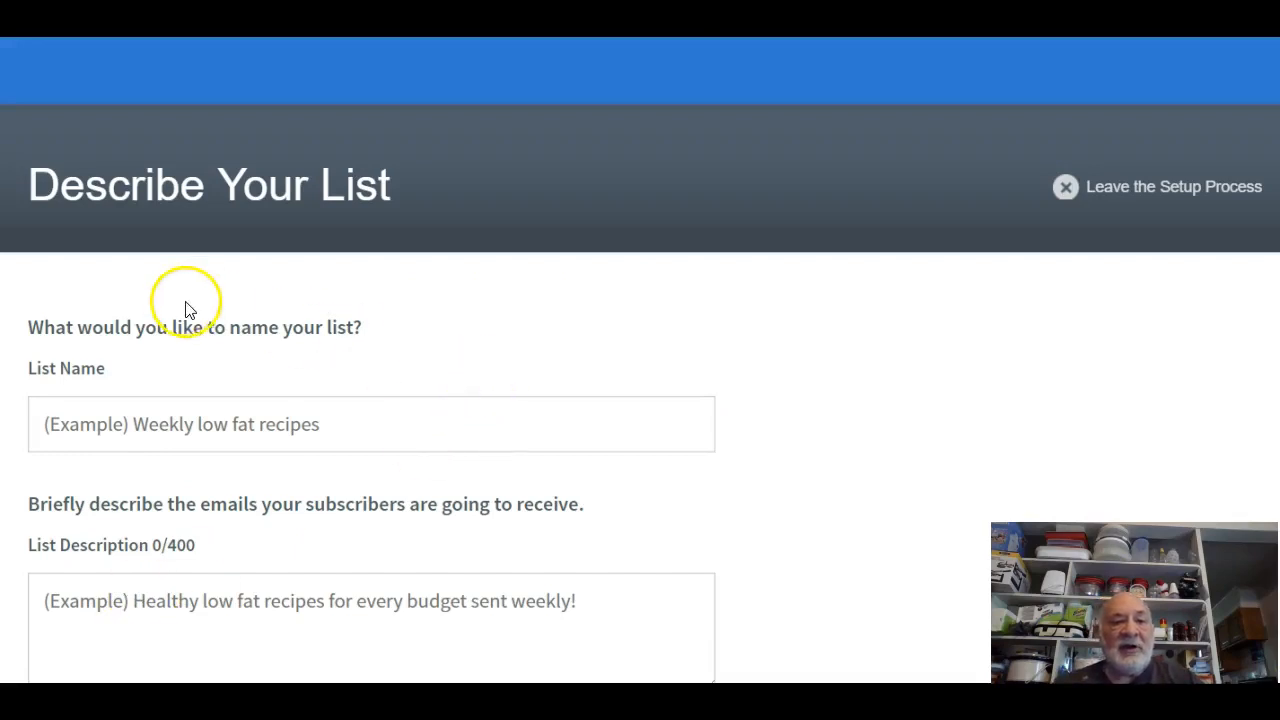
Name the list 'FFE sample', describe it as an automated system, and go to the next step.
{"action": "left_click", "coordinate": [187, 421]}
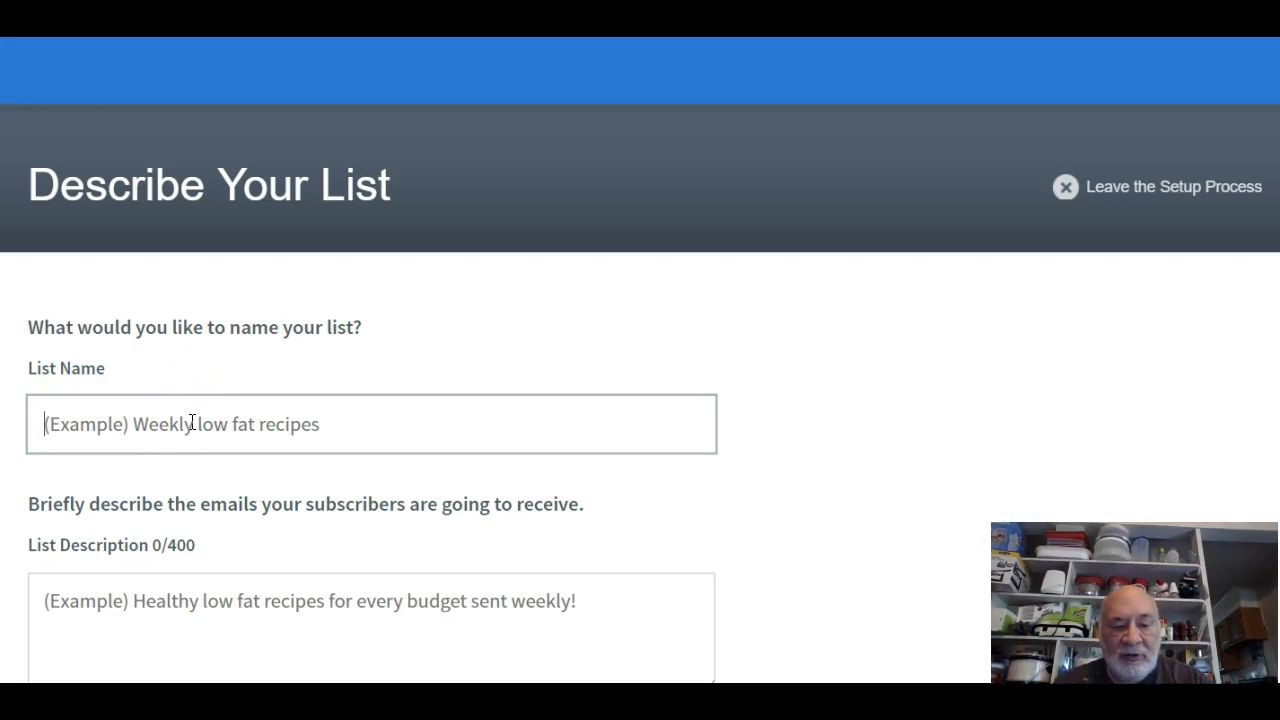
{"action": "type", "text": "FF"}
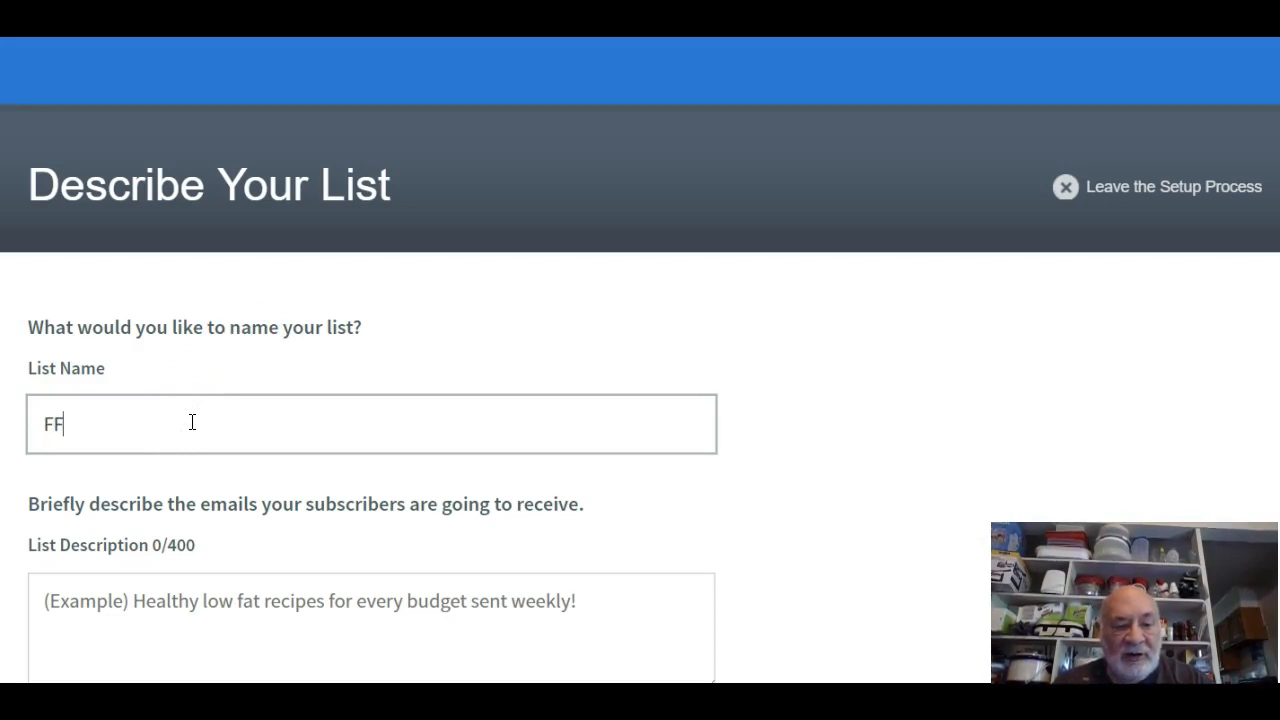
{"action": "type", "text": "E sample"}
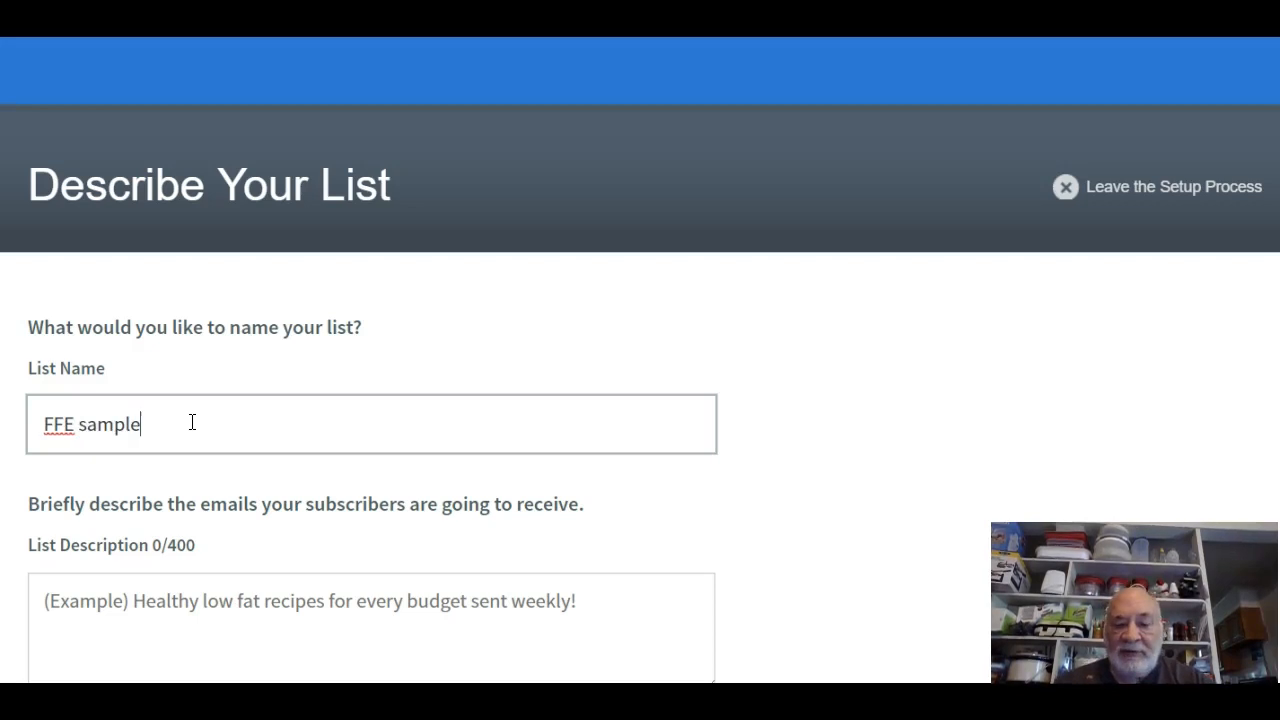
{"action": "left_click", "coordinate": [91, 606]}
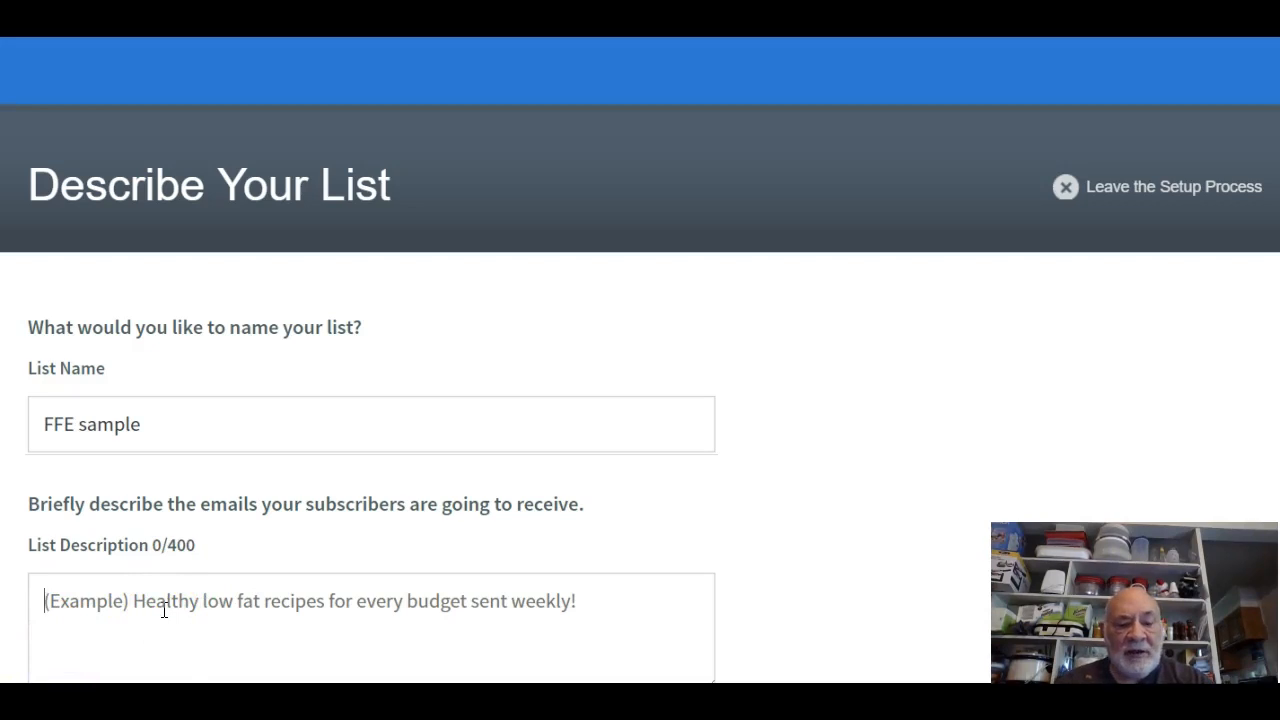
{"action": "type", "text": "FFE is an automated "}
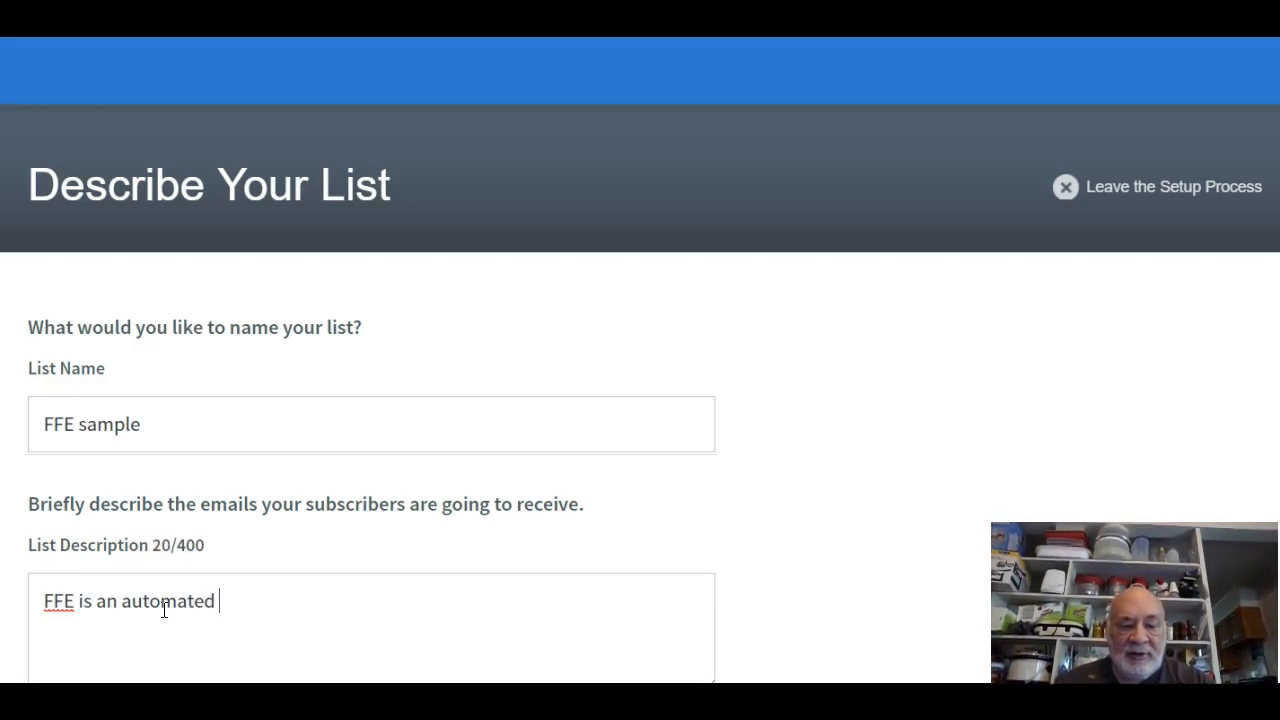
{"action": "type", "text": "system creating "}
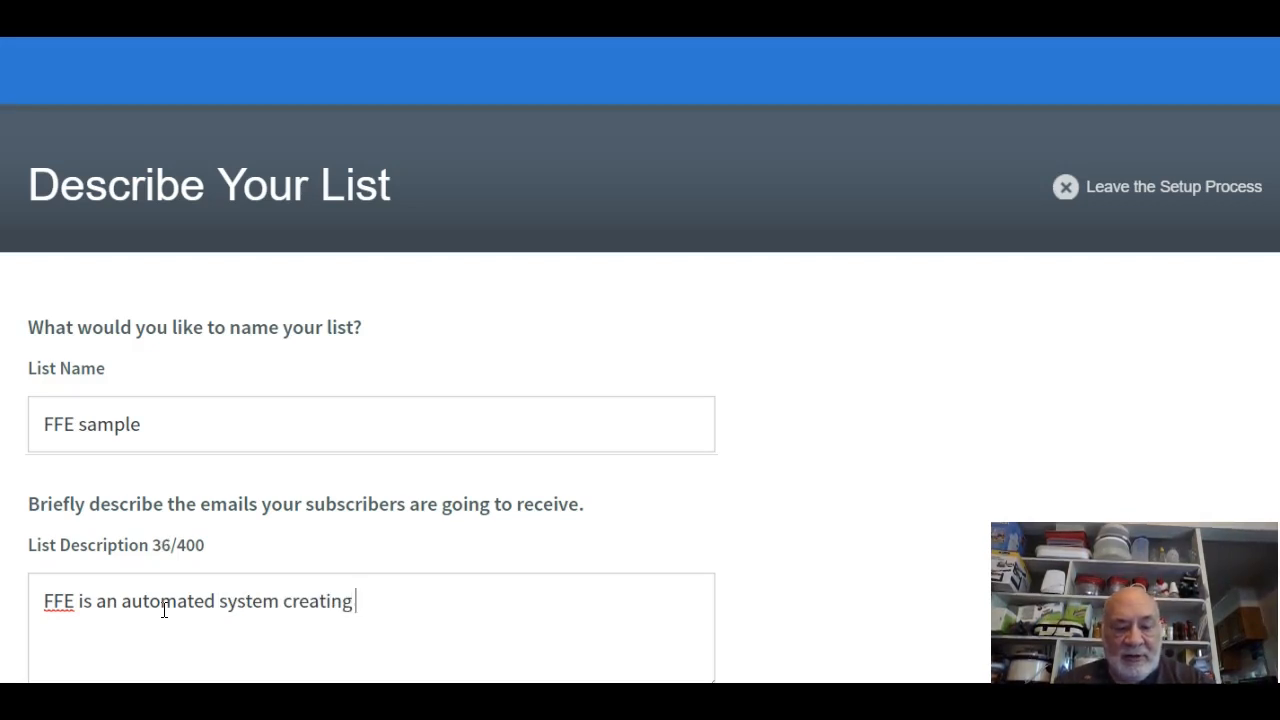
{"action": "type", "text": "instant!"}
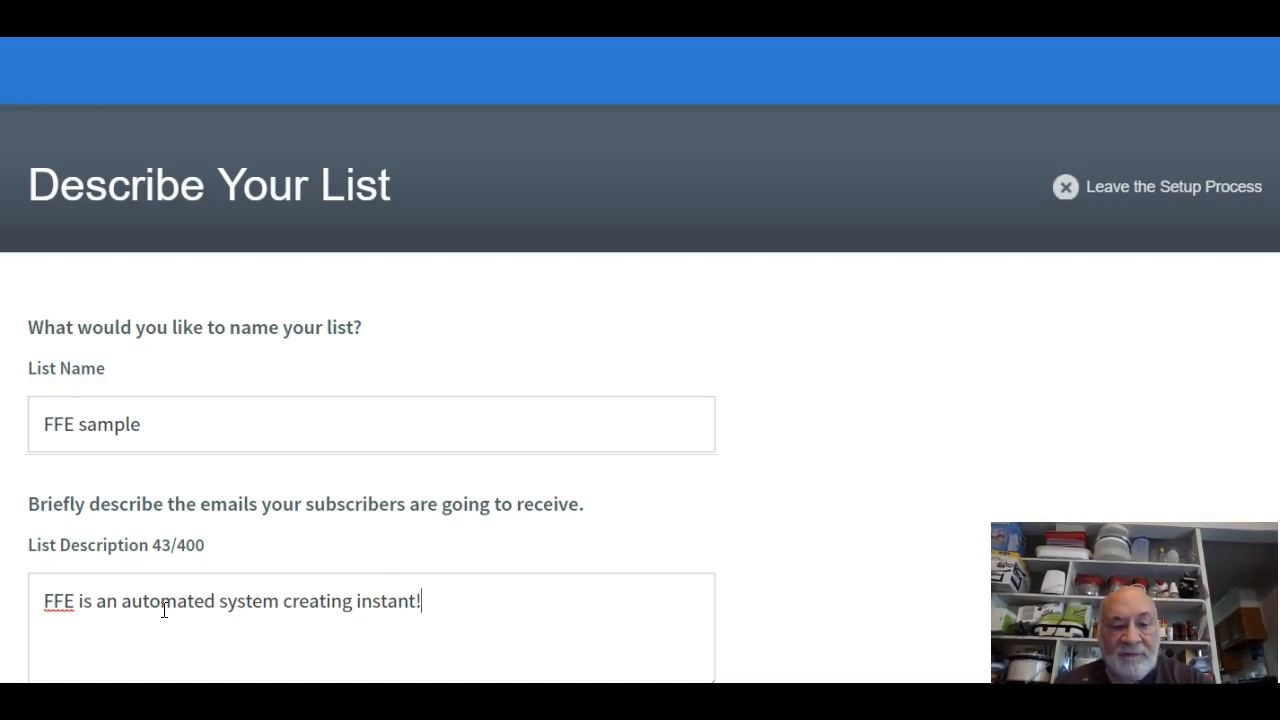
{"action": "scroll", "coordinate": [171, 591], "scroll_direction": "down", "scroll_amount": 2}
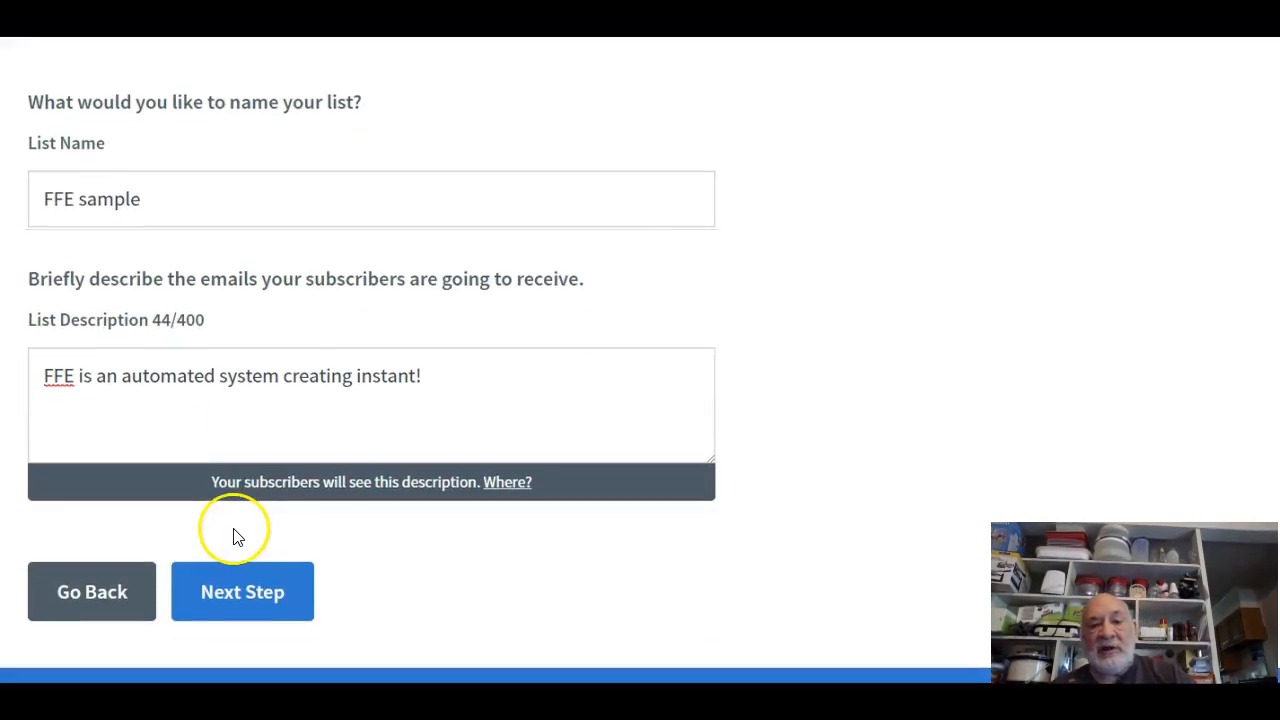
{"action": "left_click", "coordinate": [236, 592]}
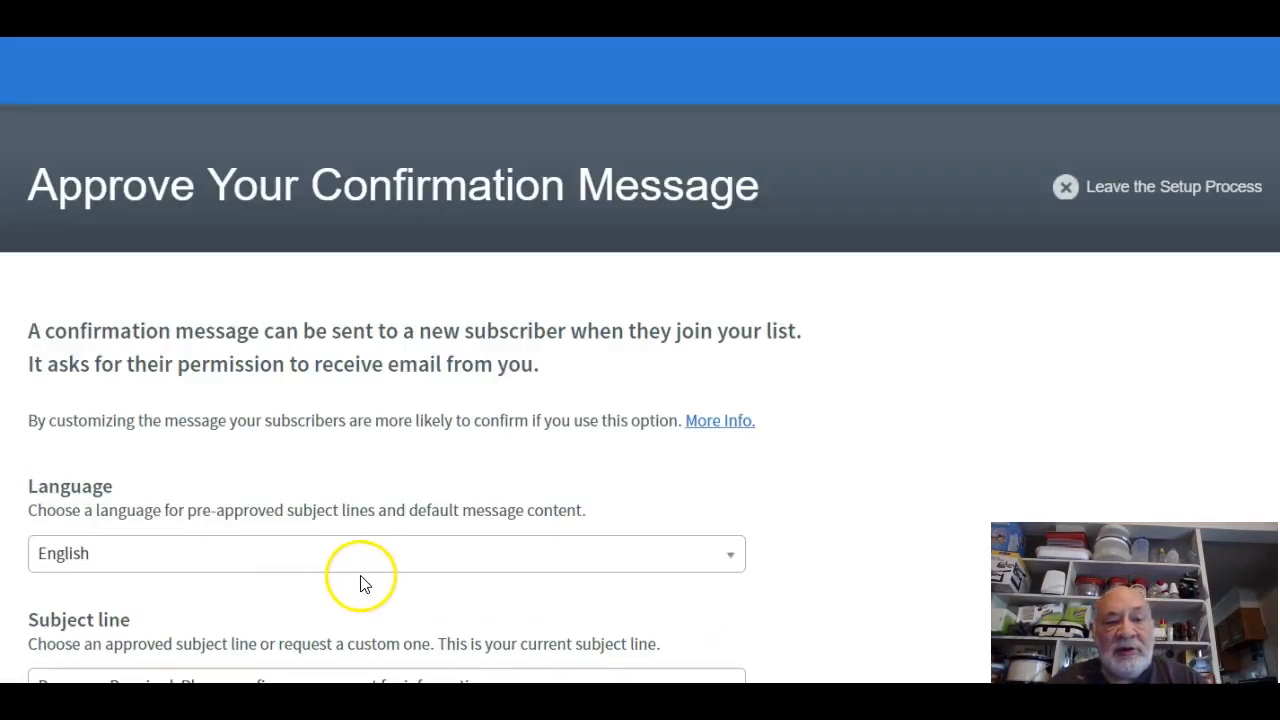
Approve the default confirmation message to create the FFE sample list.
{"action": "scroll", "coordinate": [270, 578], "scroll_direction": "down", "scroll_amount": 3}
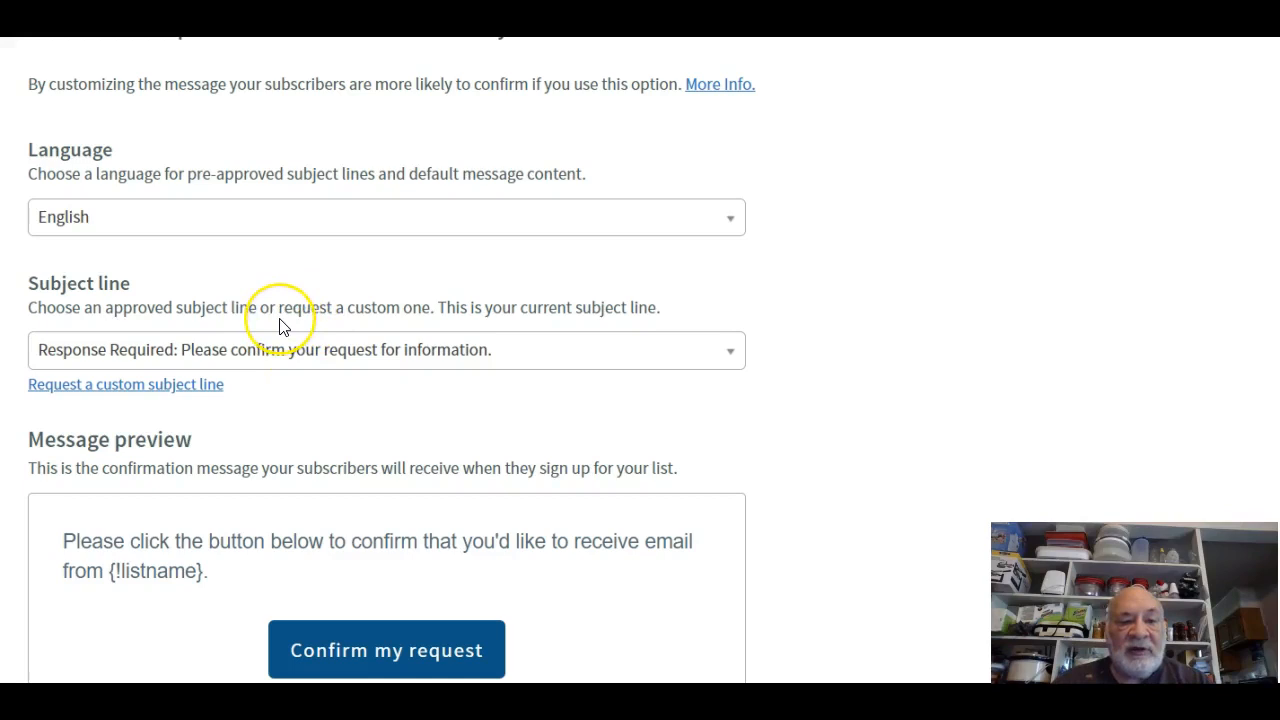
{"action": "scroll", "coordinate": [280, 322], "scroll_direction": "down", "scroll_amount": 4}
{"action": "scroll", "coordinate": [281, 329], "scroll_direction": "down", "scroll_amount": 1}
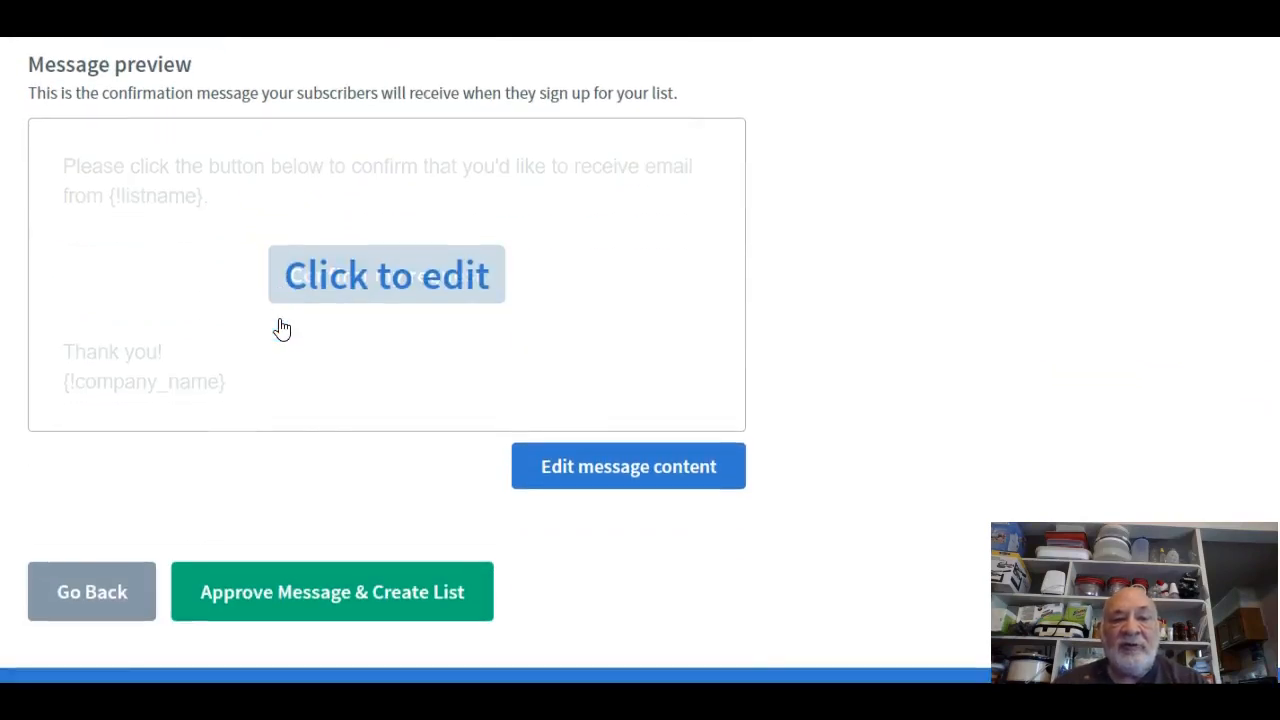
{"action": "left_click", "coordinate": [312, 596]}
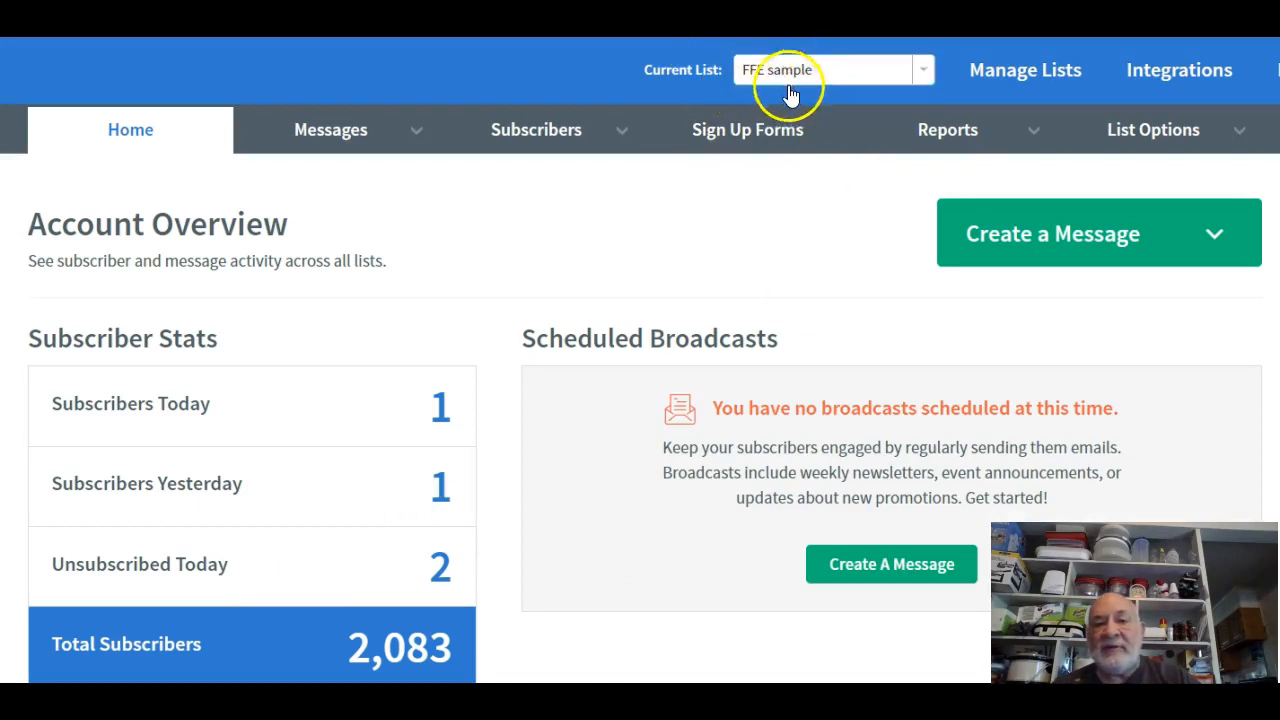
Go to Manage Lists and open the FFE sample list's List Options page.
{"action": "left_click", "coordinate": [1044, 83]}
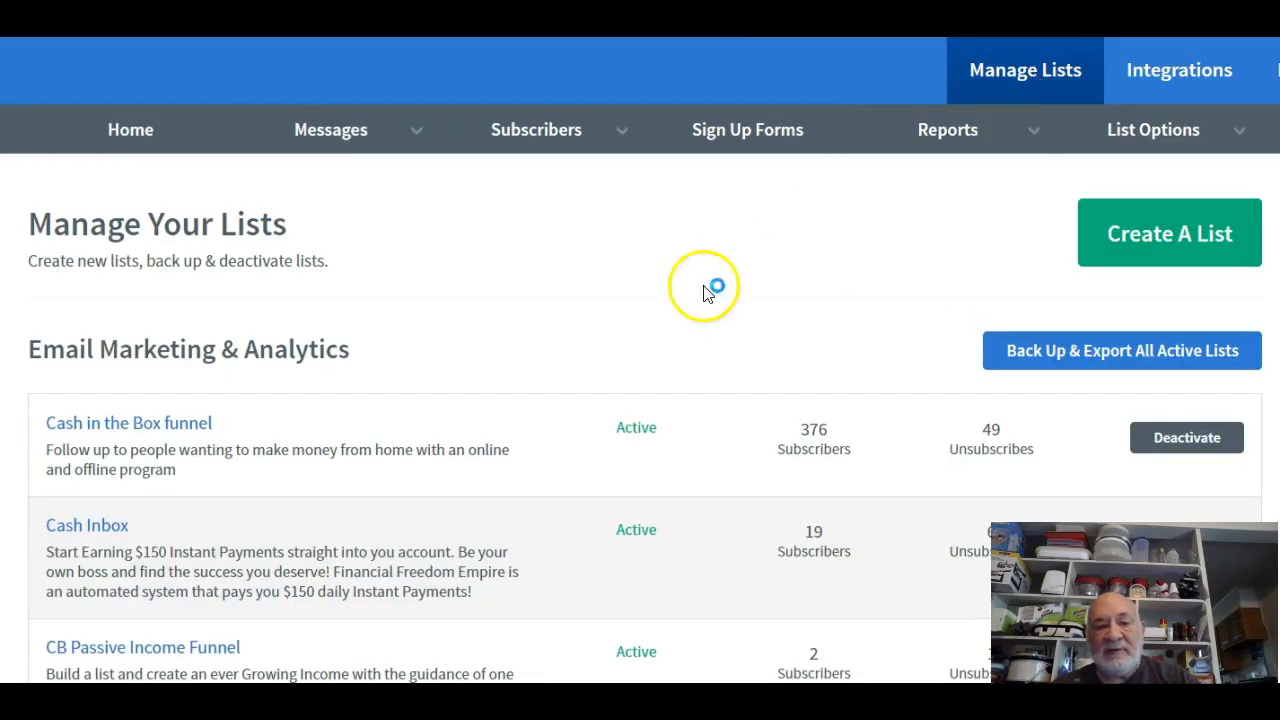
{"action": "scroll", "coordinate": [503, 403], "scroll_direction": "down", "scroll_amount": 3}
{"action": "scroll", "coordinate": [503, 403], "scroll_direction": "down", "scroll_amount": 10}
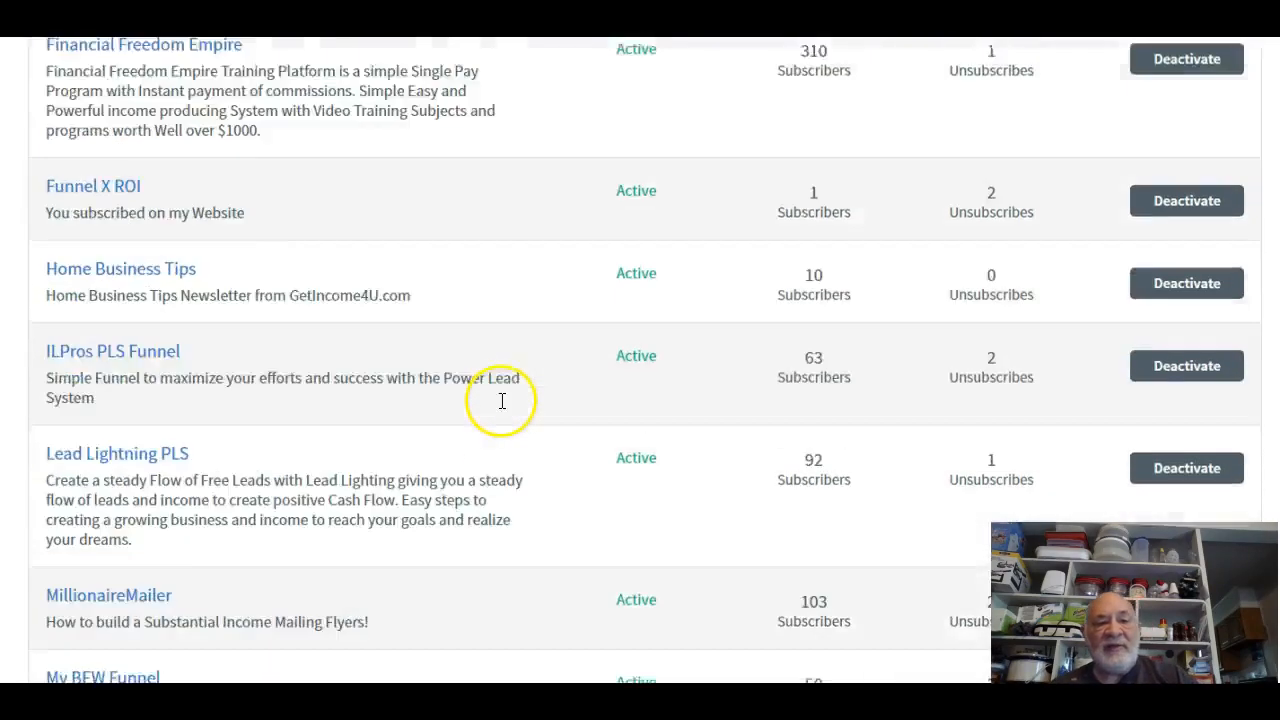
{"action": "scroll", "coordinate": [408, 452], "scroll_direction": "up", "scroll_amount": 5}
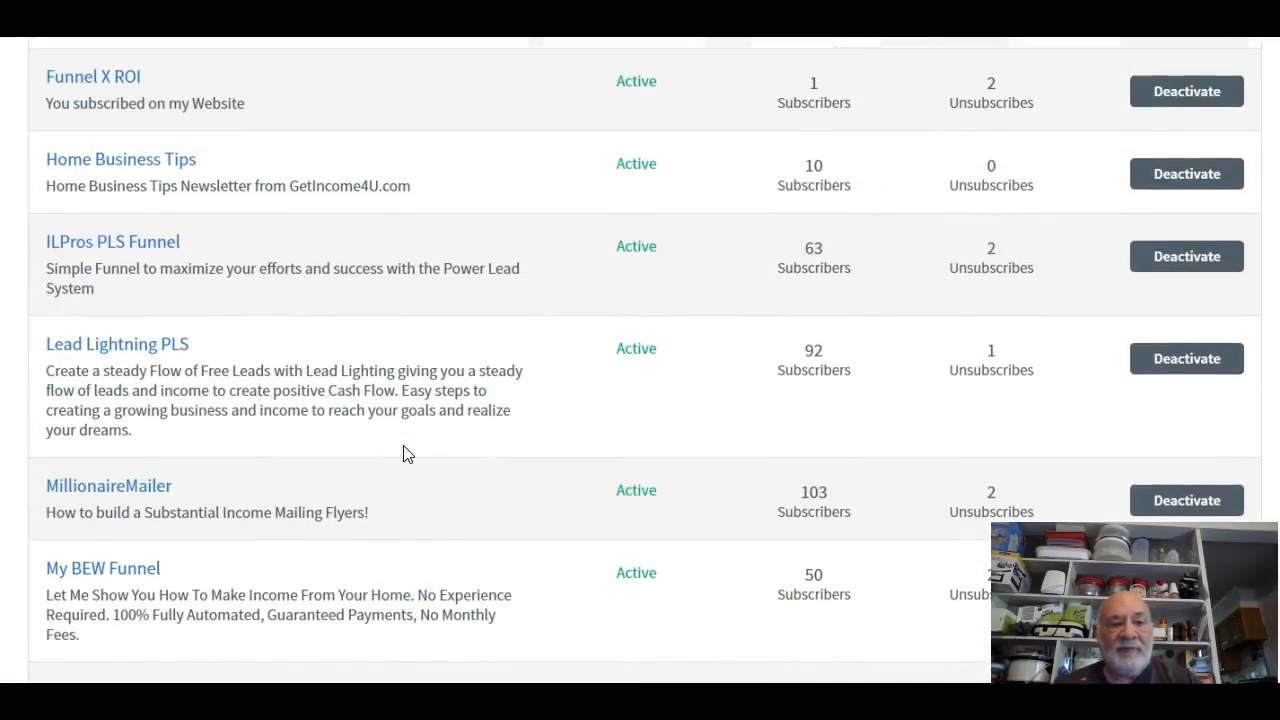
{"action": "scroll", "coordinate": [406, 453], "scroll_direction": "up", "scroll_amount": 5}
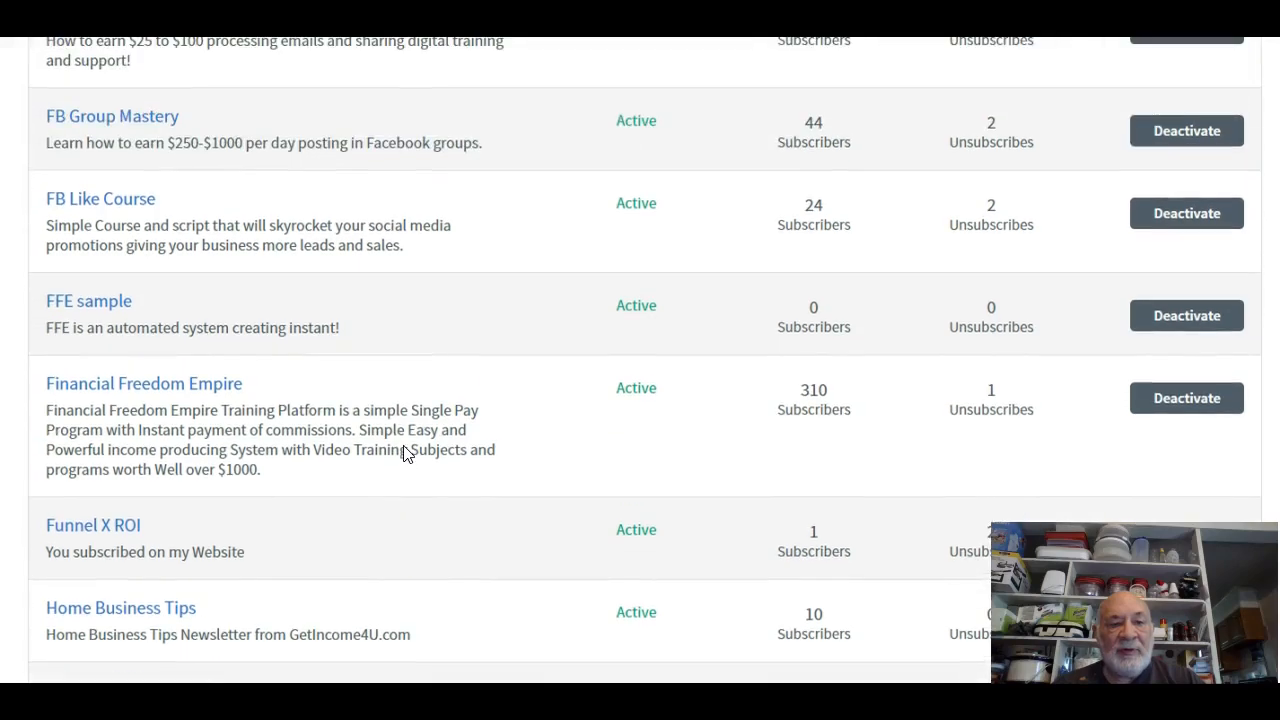
{"action": "left_click", "coordinate": [105, 311]}
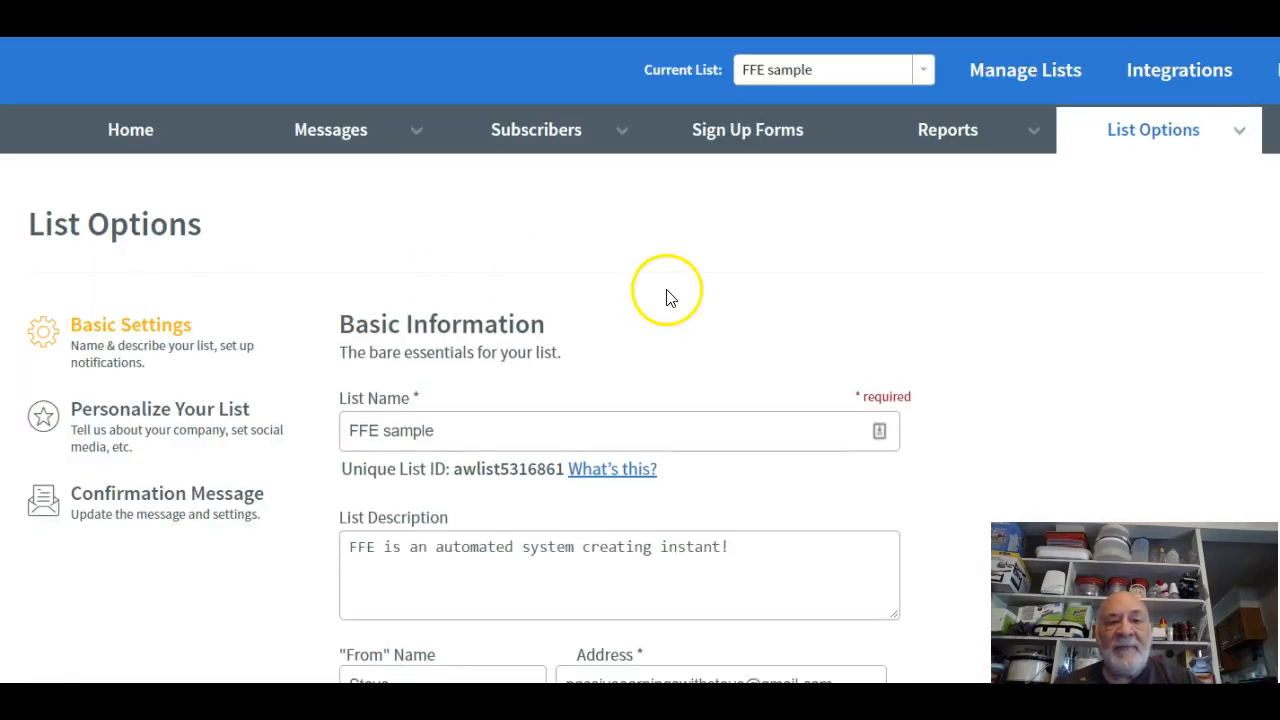
Review the list name, description, sender name and sender address fields in Basic Settings.
{"action": "scroll", "coordinate": [668, 298], "scroll_direction": "down", "scroll_amount": 3}
{"action": "scroll", "coordinate": [620, 443], "scroll_direction": "up", "scroll_amount": 3}
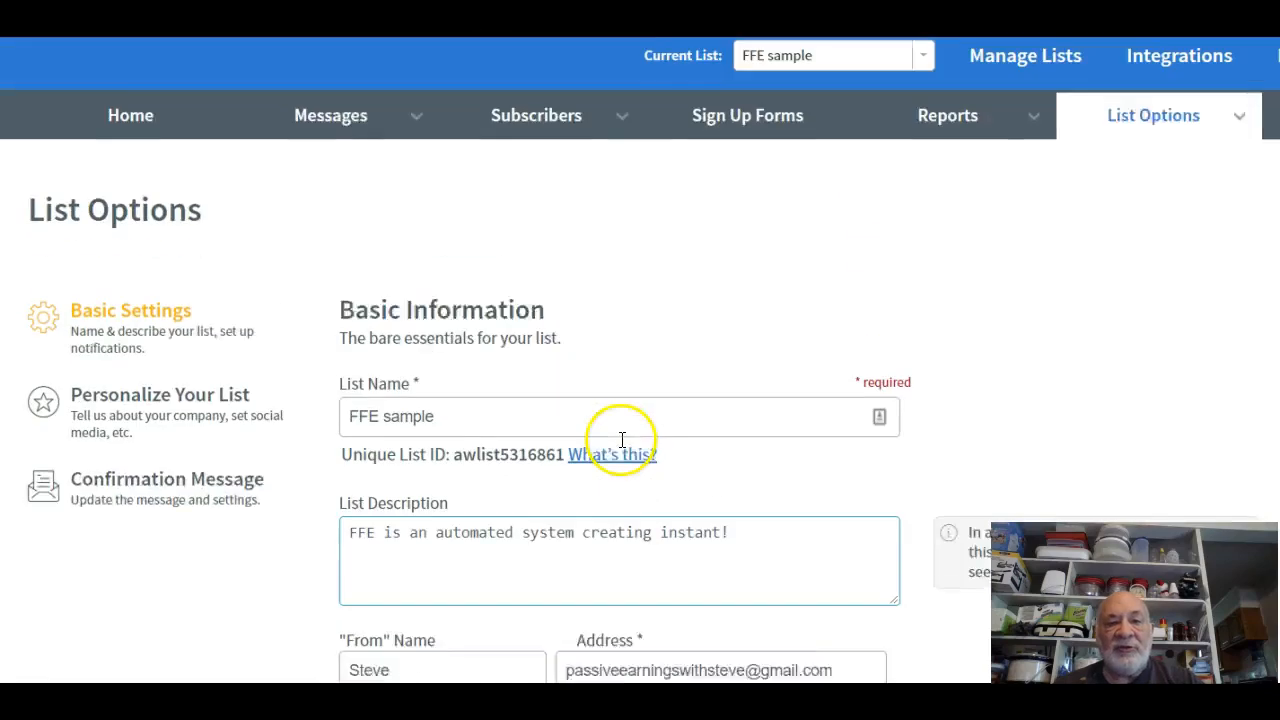
{"action": "left_click", "coordinate": [503, 437]}
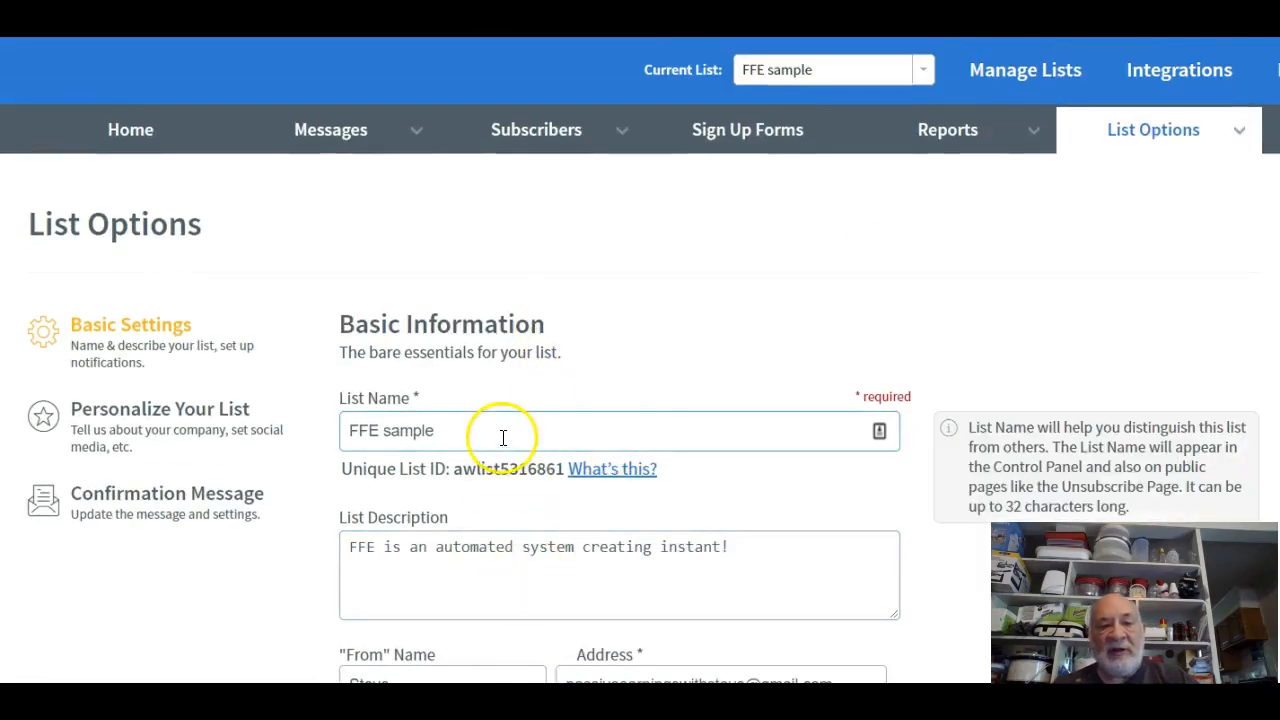
{"action": "left_click", "coordinate": [509, 586]}
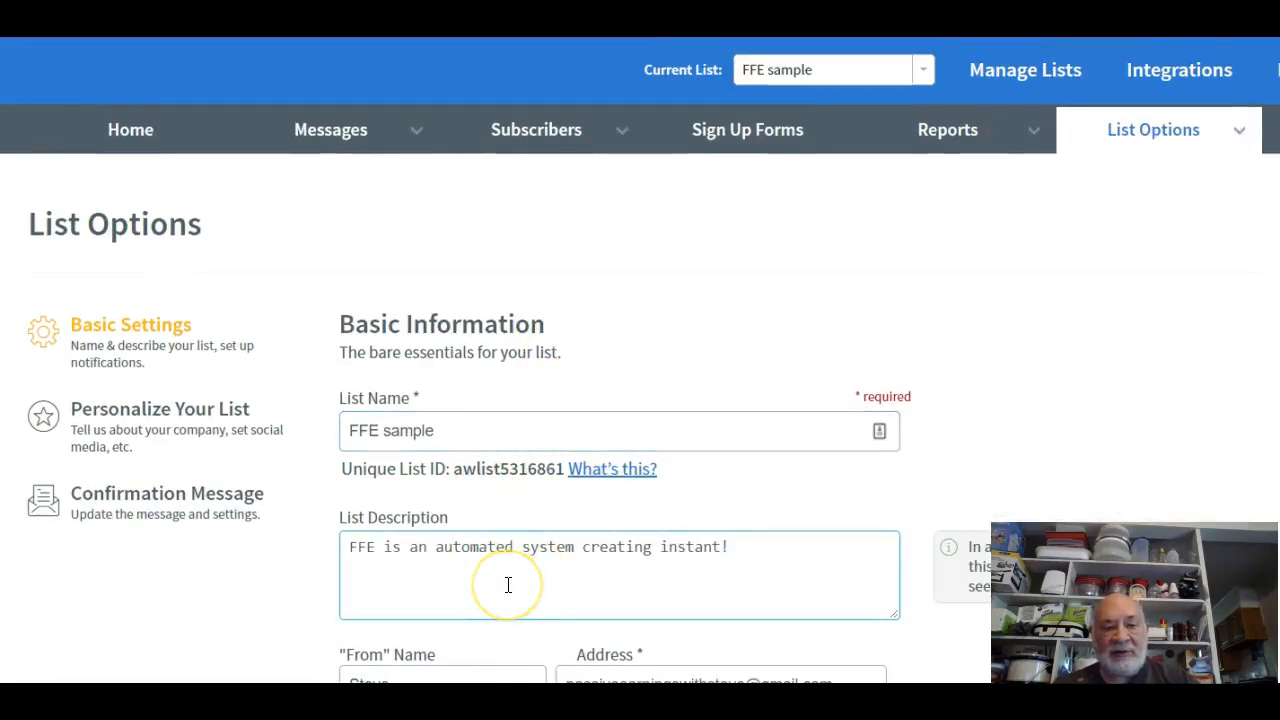
{"action": "scroll", "coordinate": [508, 585], "scroll_direction": "down", "scroll_amount": 1}
{"action": "left_click", "coordinate": [508, 585]}
{"action": "left_click", "coordinate": [523, 634]}
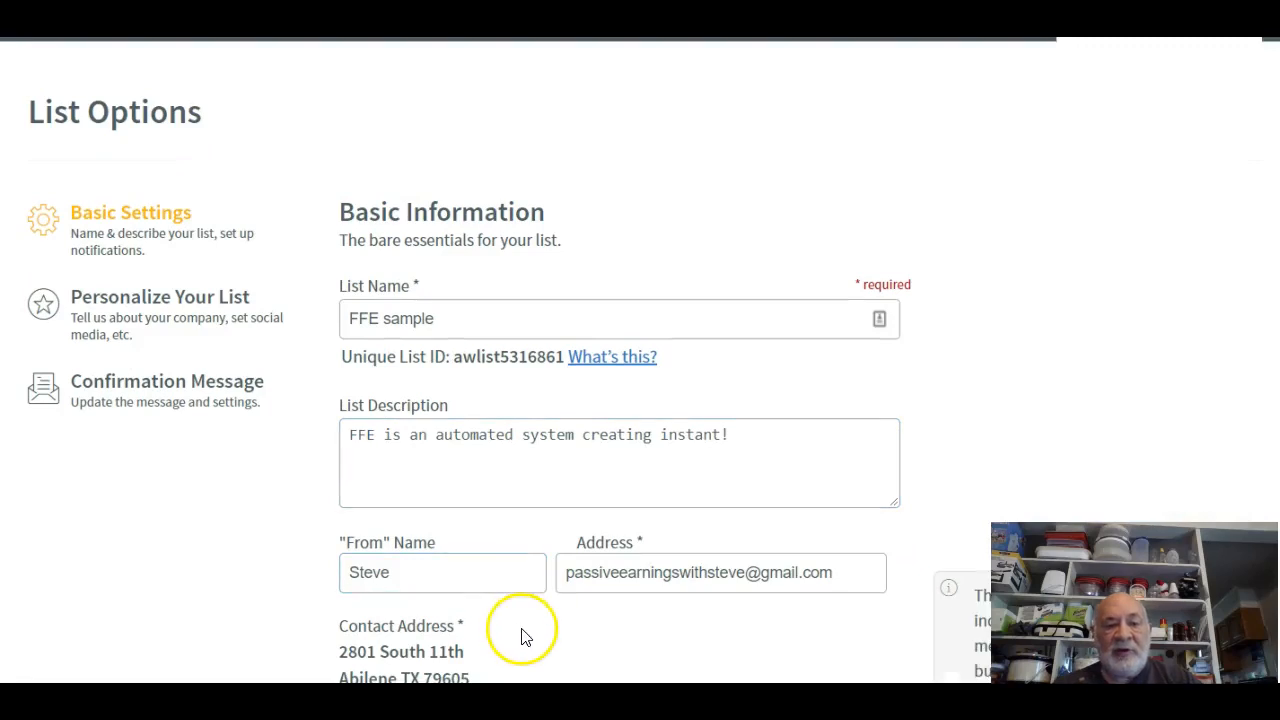
{"action": "scroll", "coordinate": [523, 632], "scroll_direction": "down", "scroll_amount": 2}
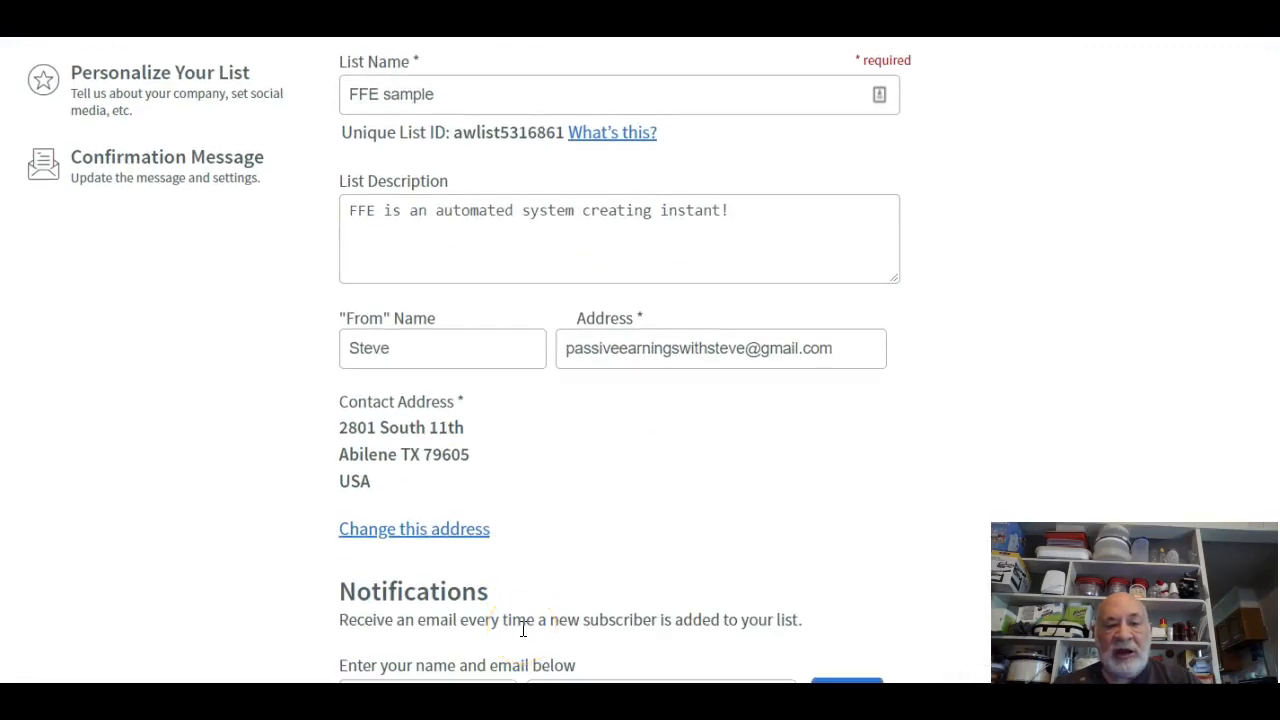
{"action": "scroll", "coordinate": [523, 630], "scroll_direction": "down", "scroll_amount": 3}
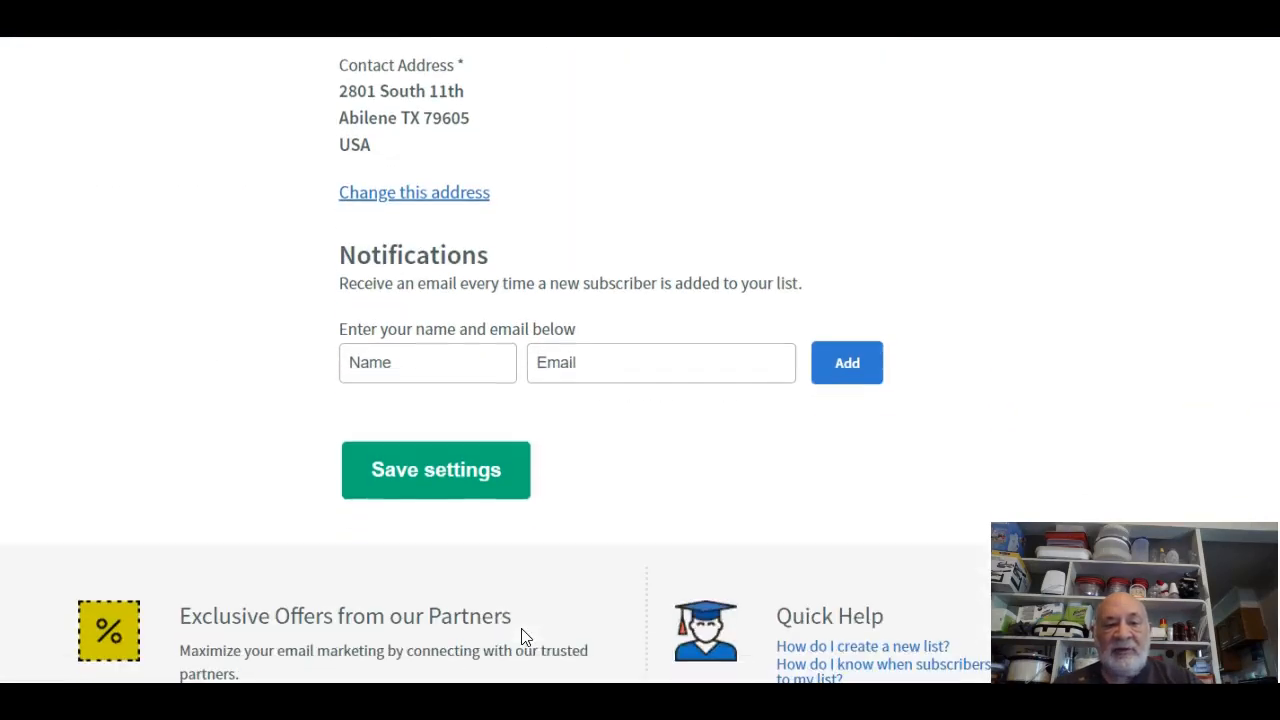
{"action": "left_click", "coordinate": [584, 518]}
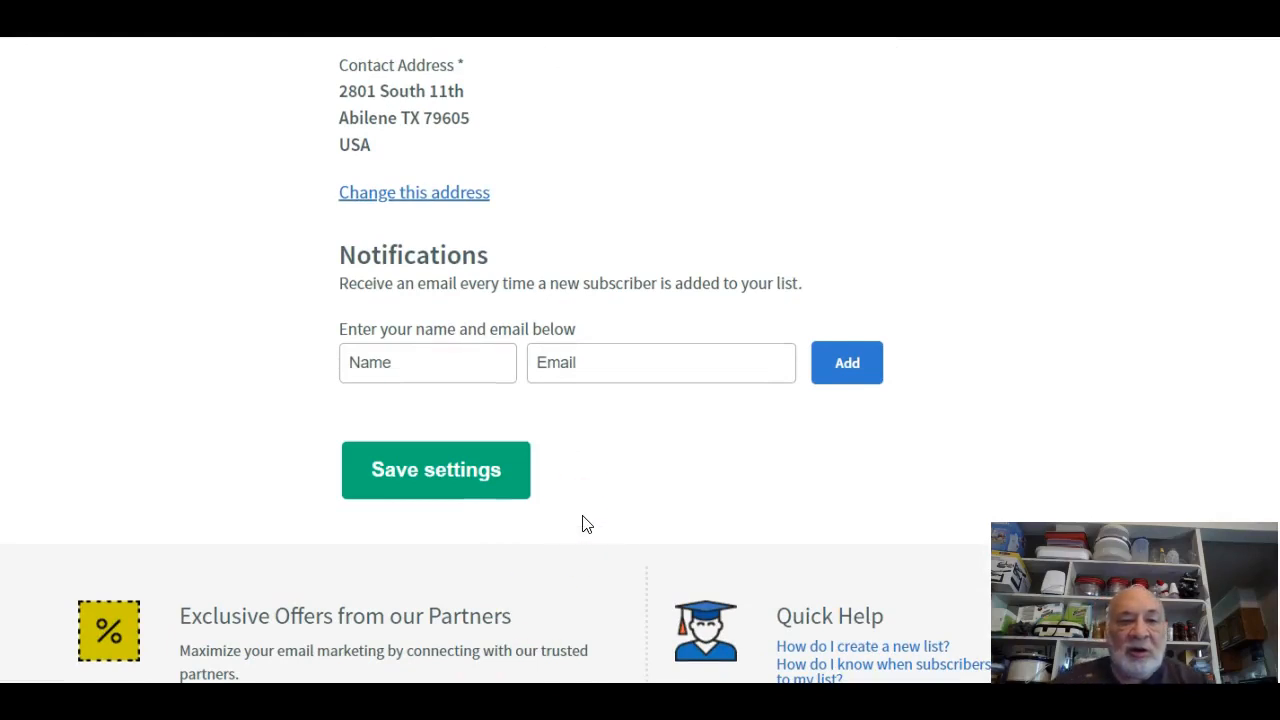
{"action": "scroll", "coordinate": [585, 522], "scroll_direction": "up", "scroll_amount": 5}
{"action": "left_click", "coordinate": [575, 517]}
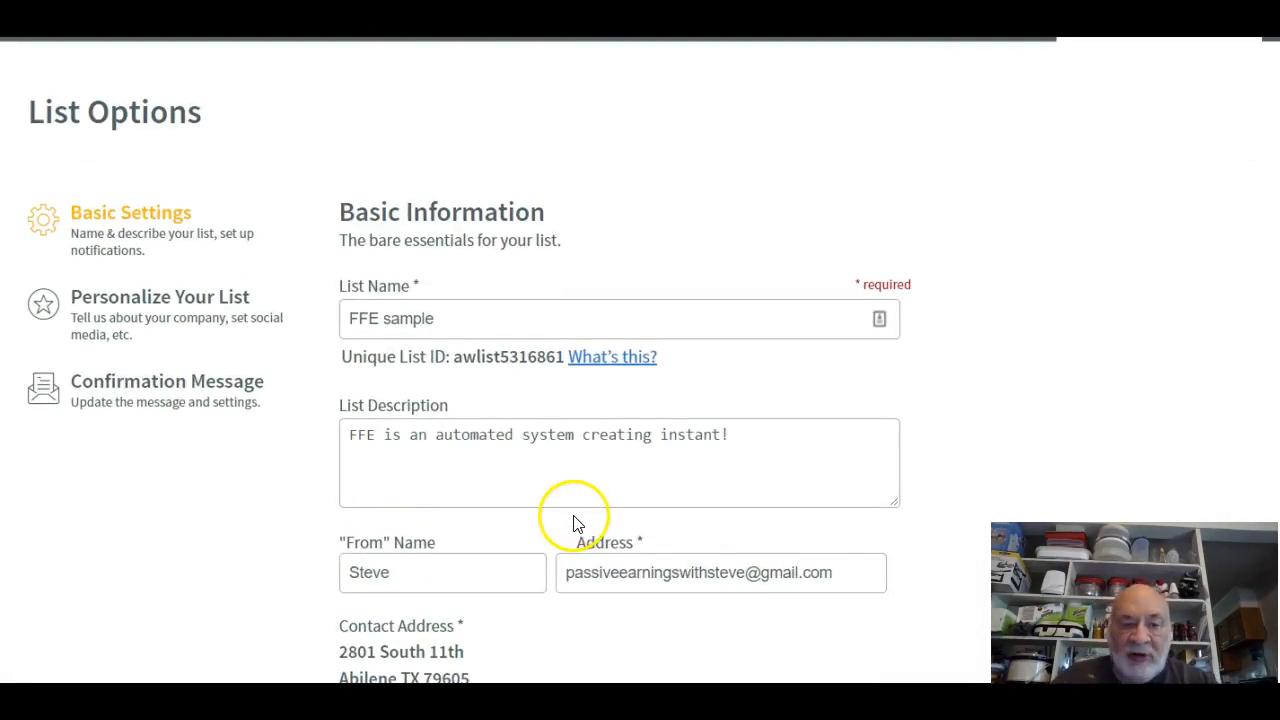
{"action": "left_click", "coordinate": [628, 580]}
{"action": "left_click", "coordinate": [434, 567]}
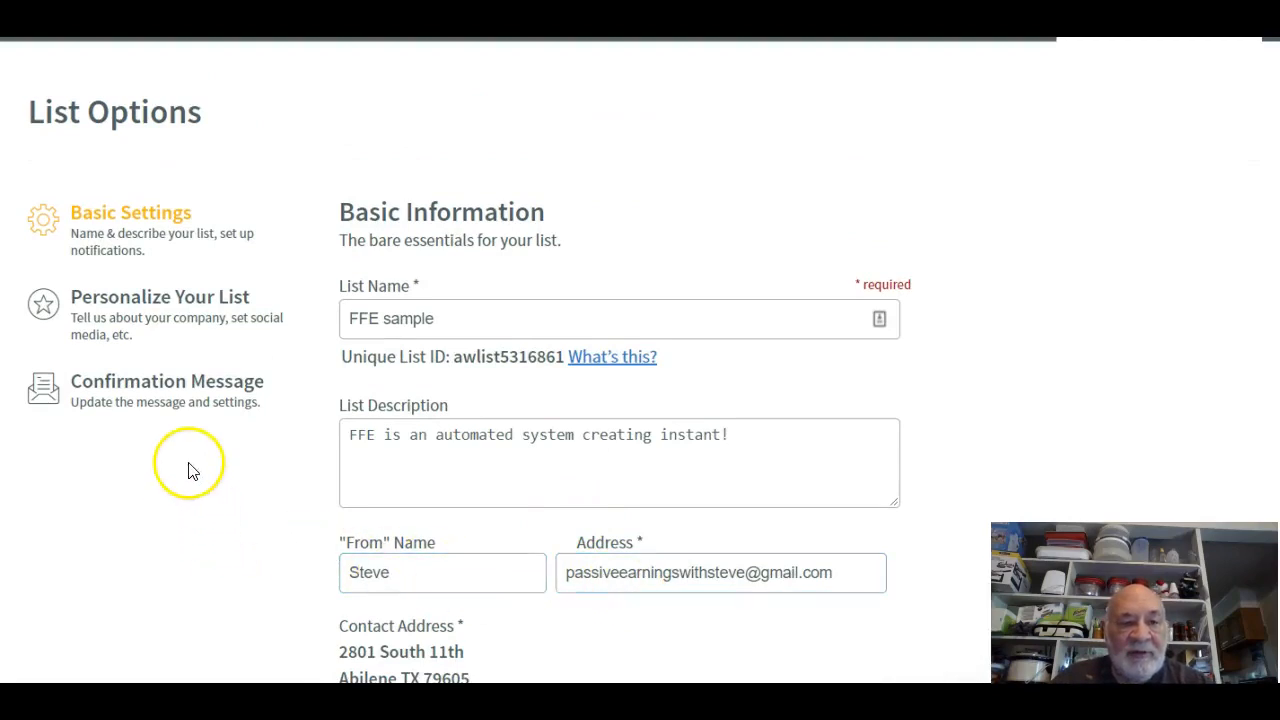
{"action": "left_click", "coordinate": [552, 316]}
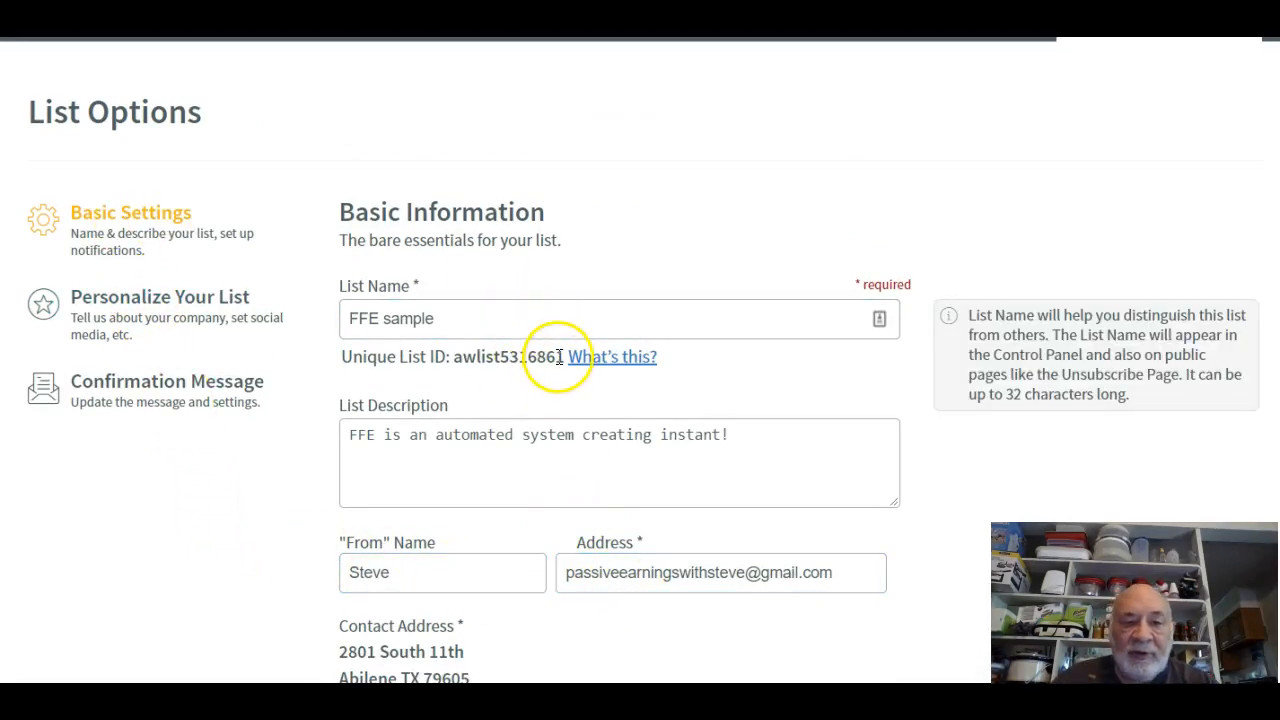
Copy the FFE sample list's Unique List ID and switch to the FFE capture page tab.
{"action": "left_click_drag", "start_coordinate": [563, 357], "coordinate": [502, 344]}
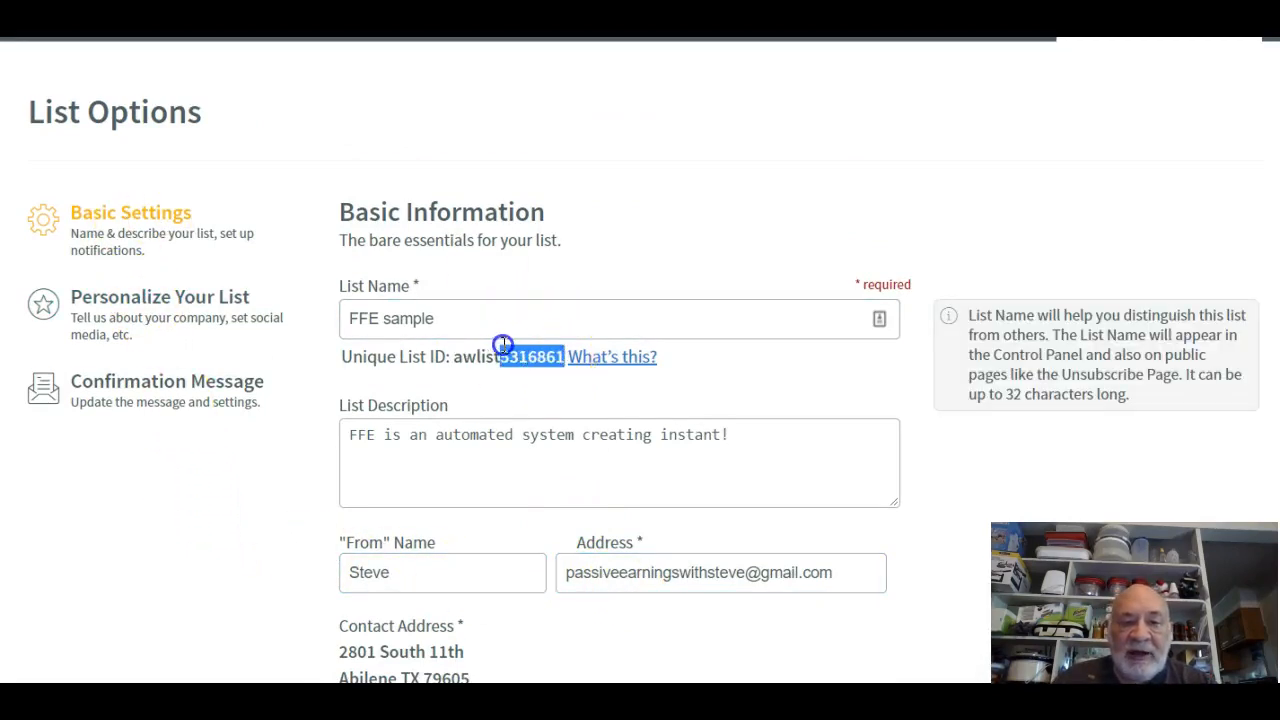
{"action": "right_click", "coordinate": [478, 364]}
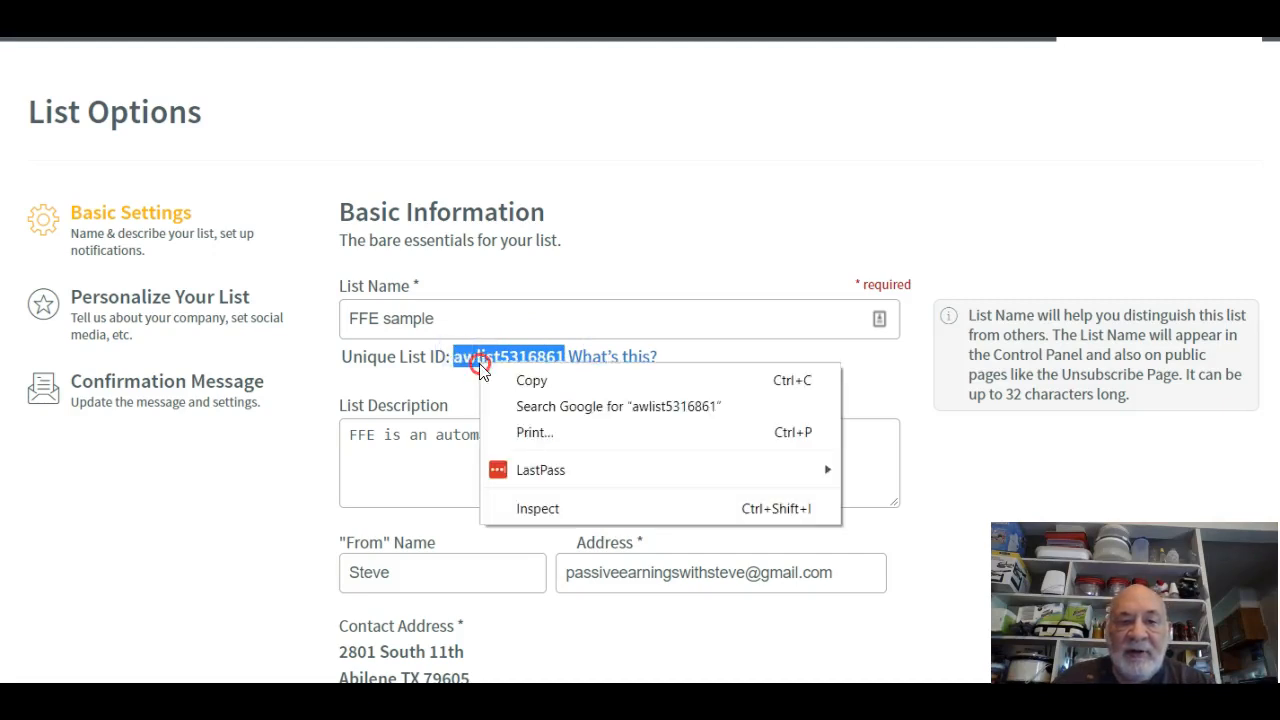
{"action": "left_click", "coordinate": [538, 388]}
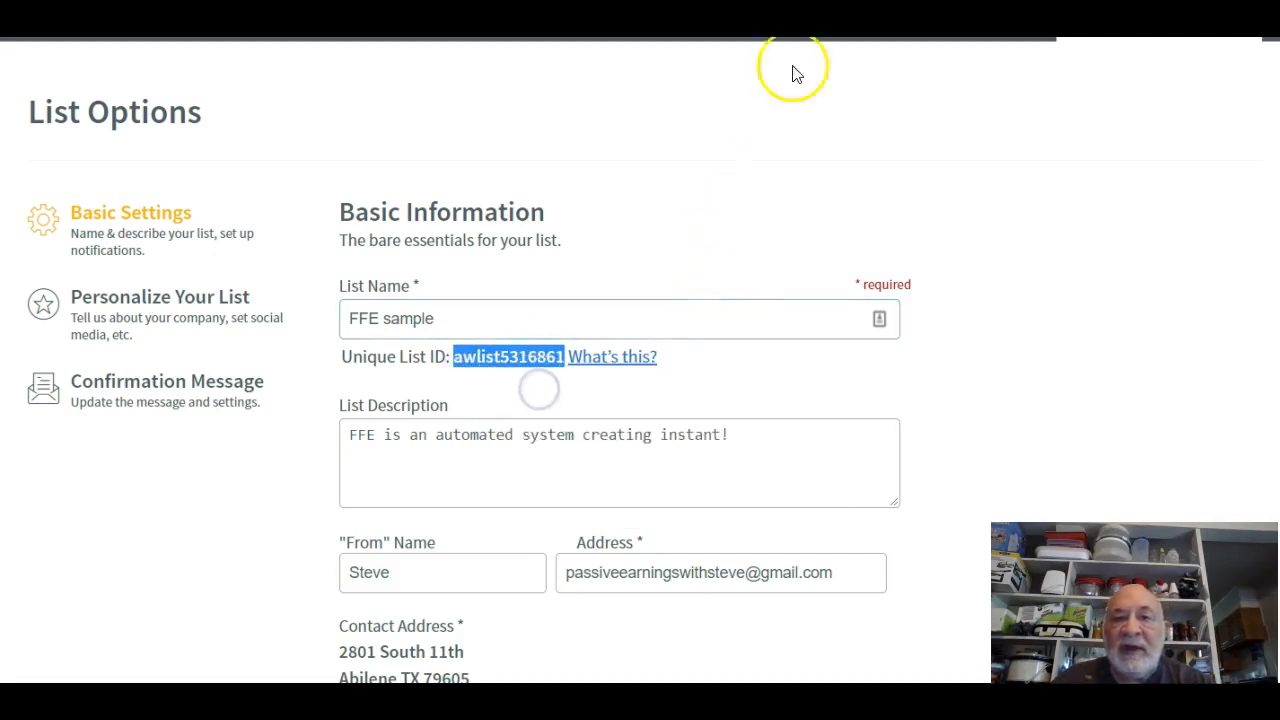
{"action": "left_click", "coordinate": [790, 20]}
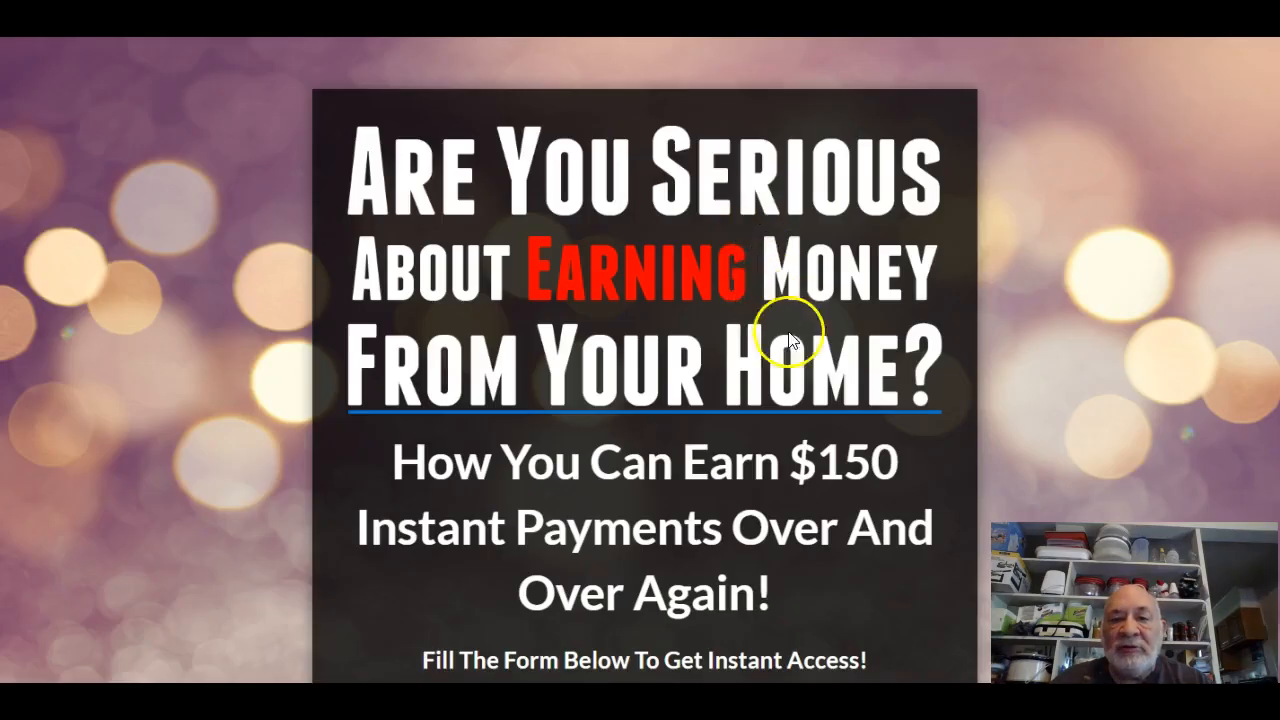
Locate the Aweber List Name field under Setup FFE Capture Page in Account, then return to AWeber.
{"action": "left_click", "coordinate": [776, 20]}
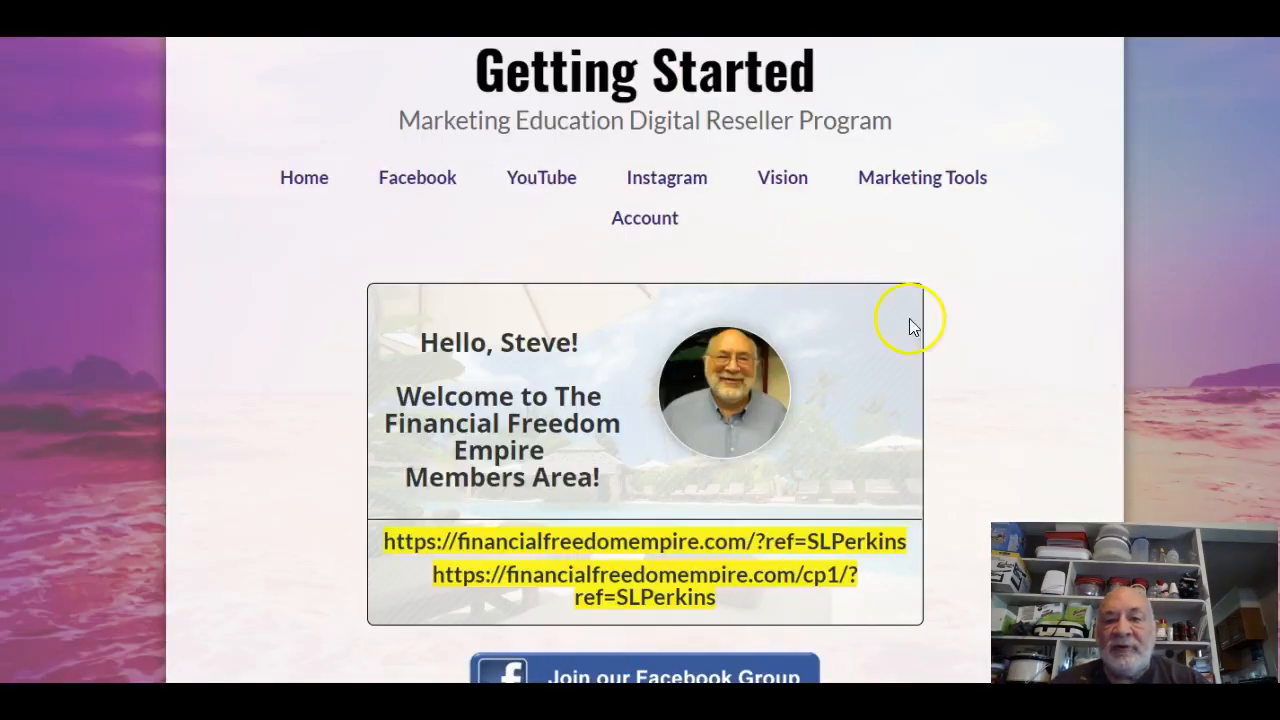
{"action": "left_click", "coordinate": [642, 230]}
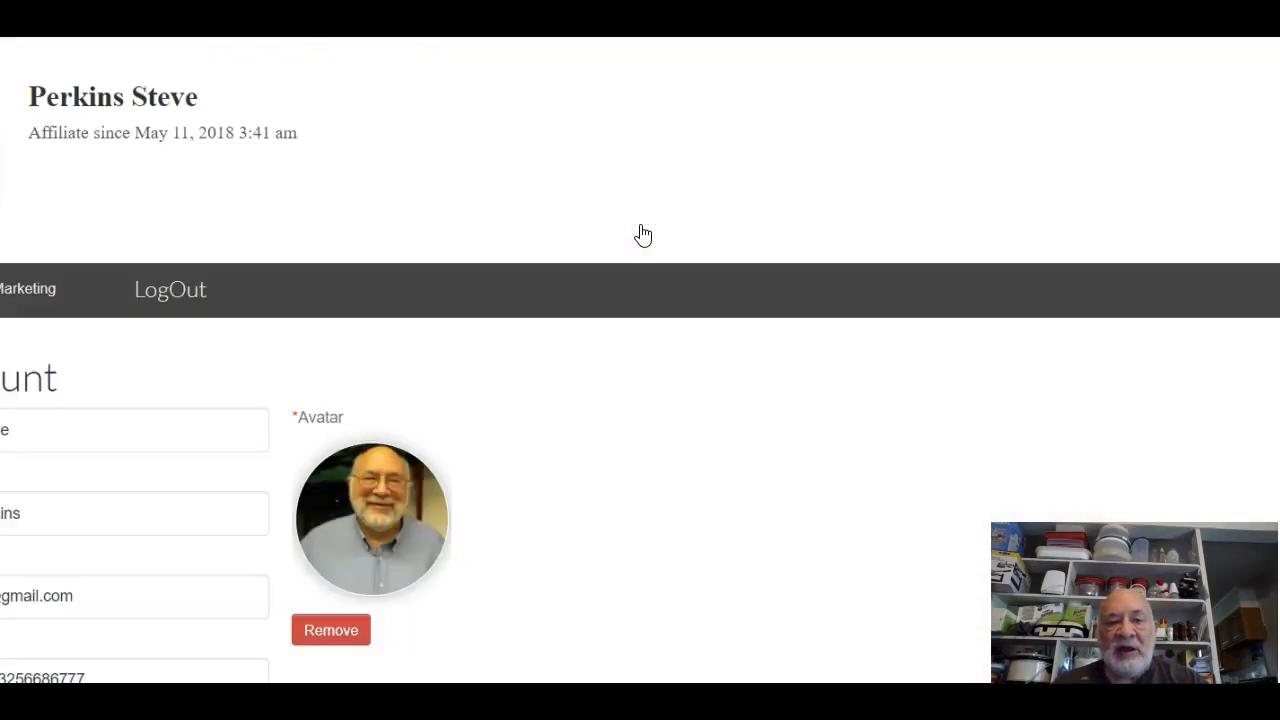
{"action": "scroll", "coordinate": [643, 234], "scroll_direction": "down", "scroll_amount": 3}
{"action": "scroll", "coordinate": [644, 236], "scroll_direction": "down", "scroll_amount": 3}
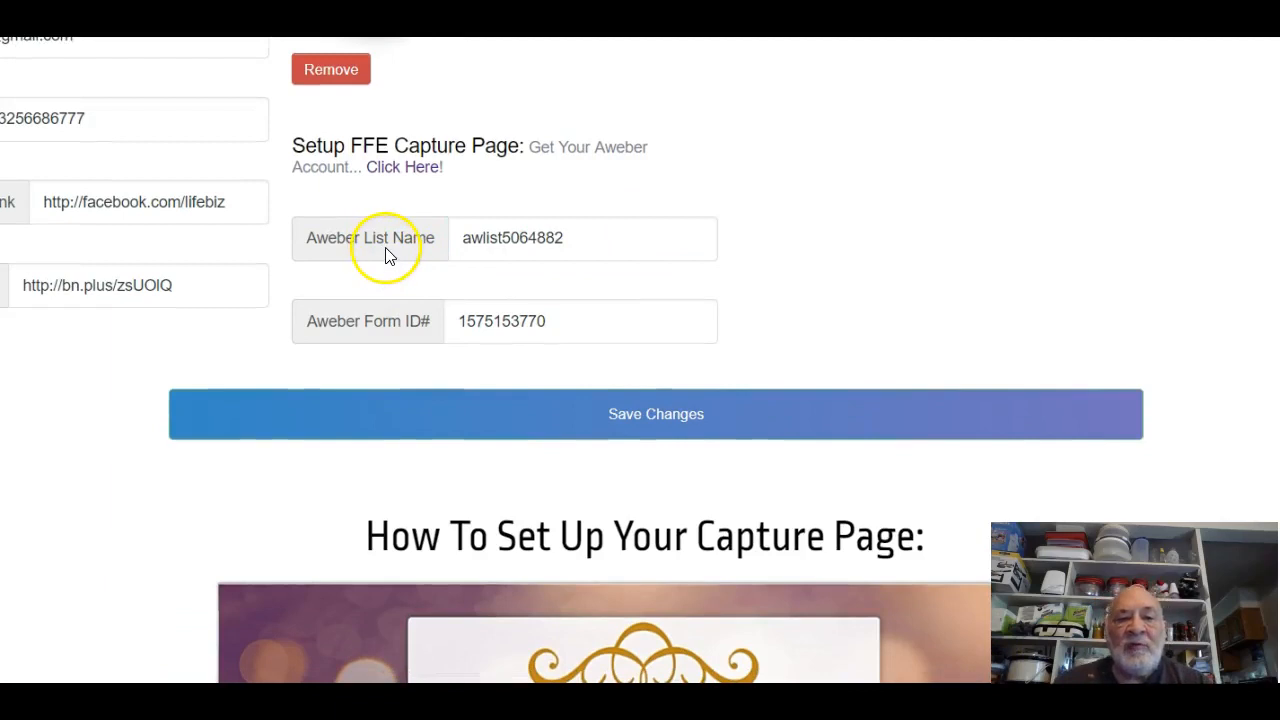
{"action": "left_click", "coordinate": [475, 254]}
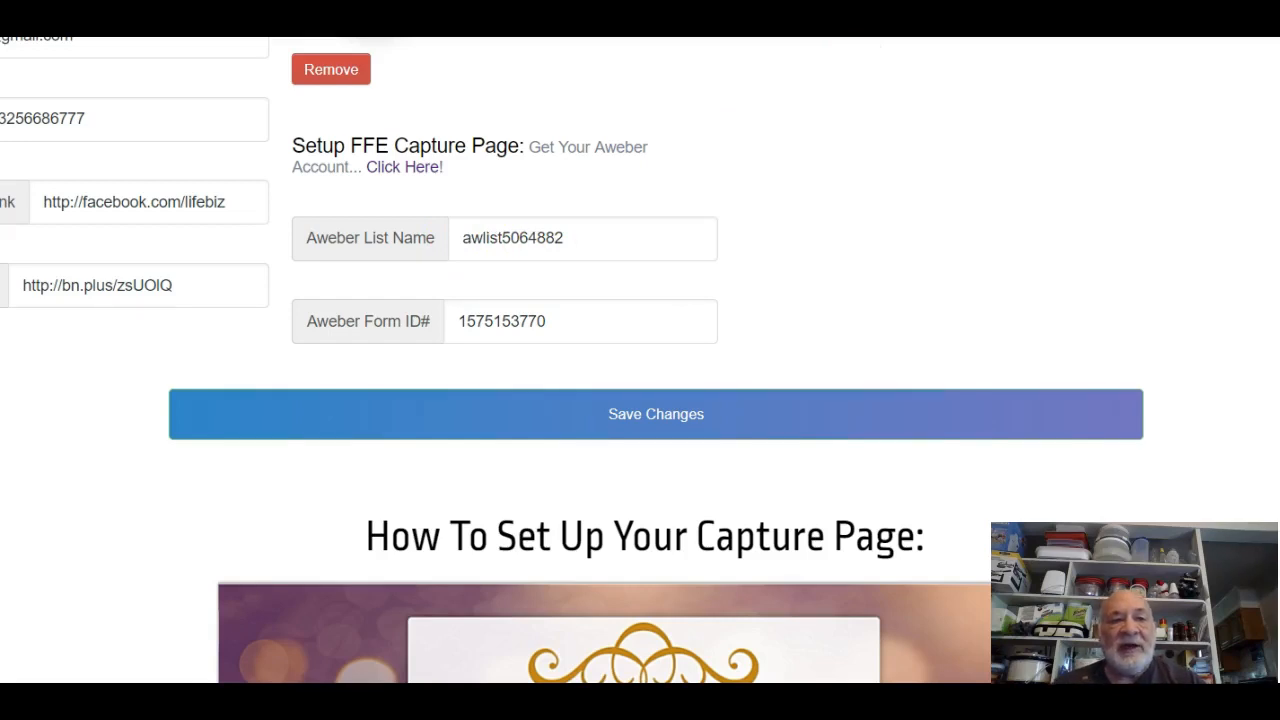
{"action": "key", "text": "ctrl+Tab"}
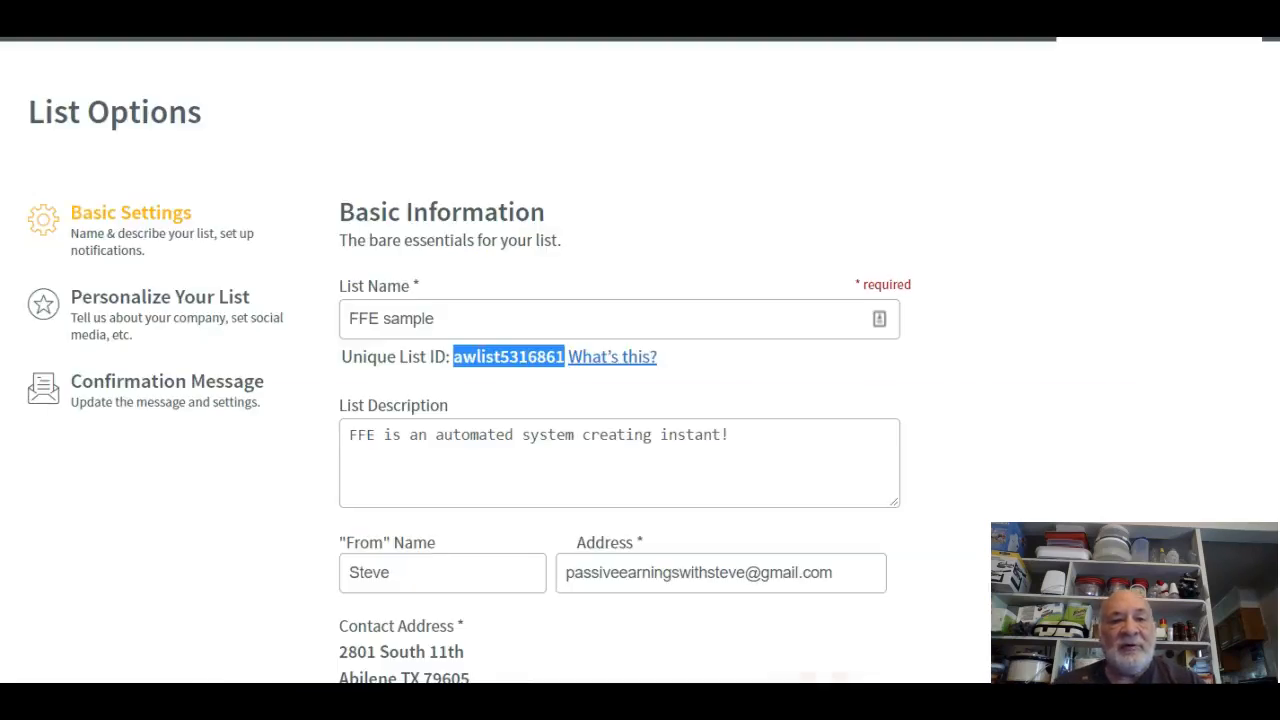
Open Company Branding and review the company name, website URL and email signature.
{"action": "left_click", "coordinate": [785, 388]}
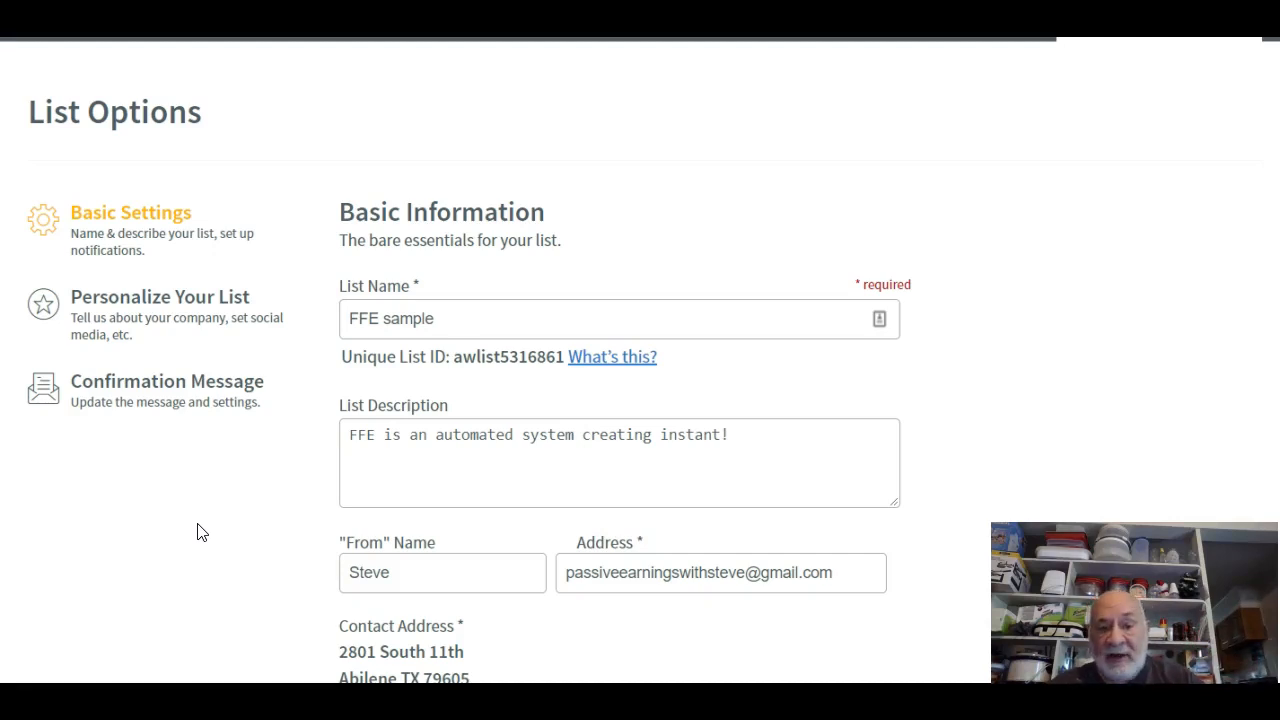
{"action": "left_click", "coordinate": [120, 300]}
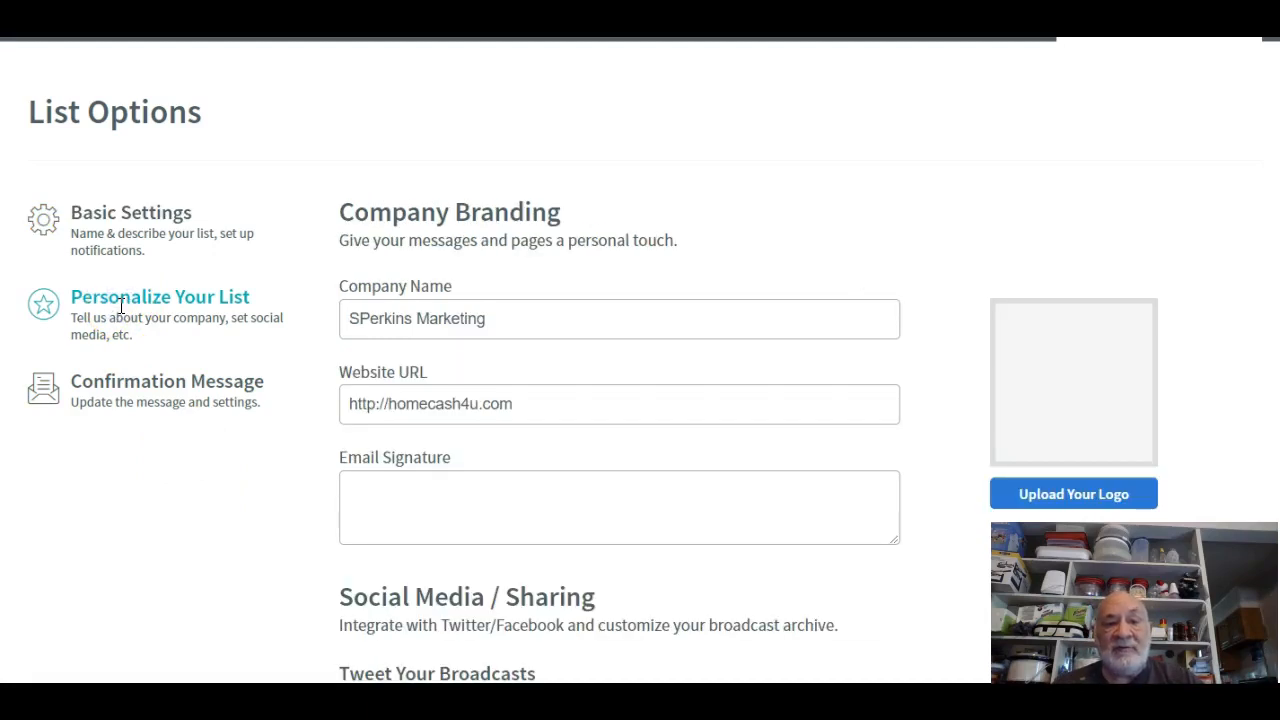
{"action": "left_click", "coordinate": [459, 335]}
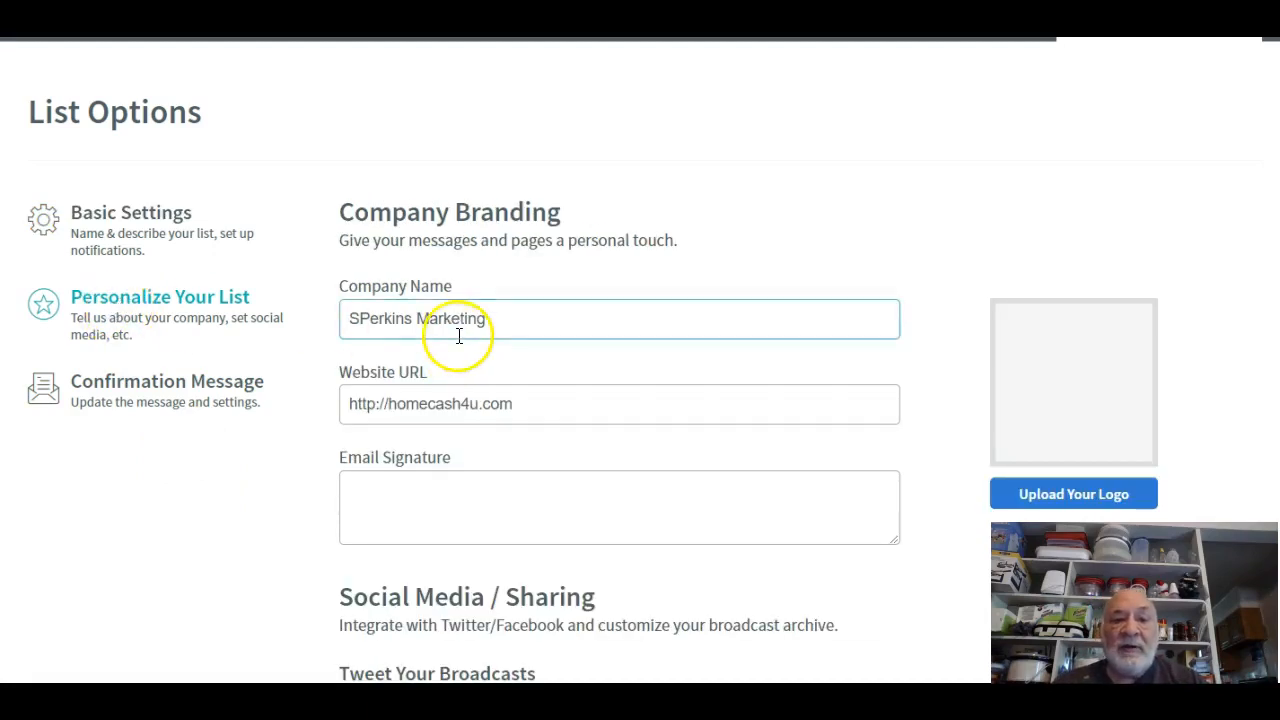
{"action": "left_click", "coordinate": [560, 406]}
{"action": "left_click", "coordinate": [354, 491]}
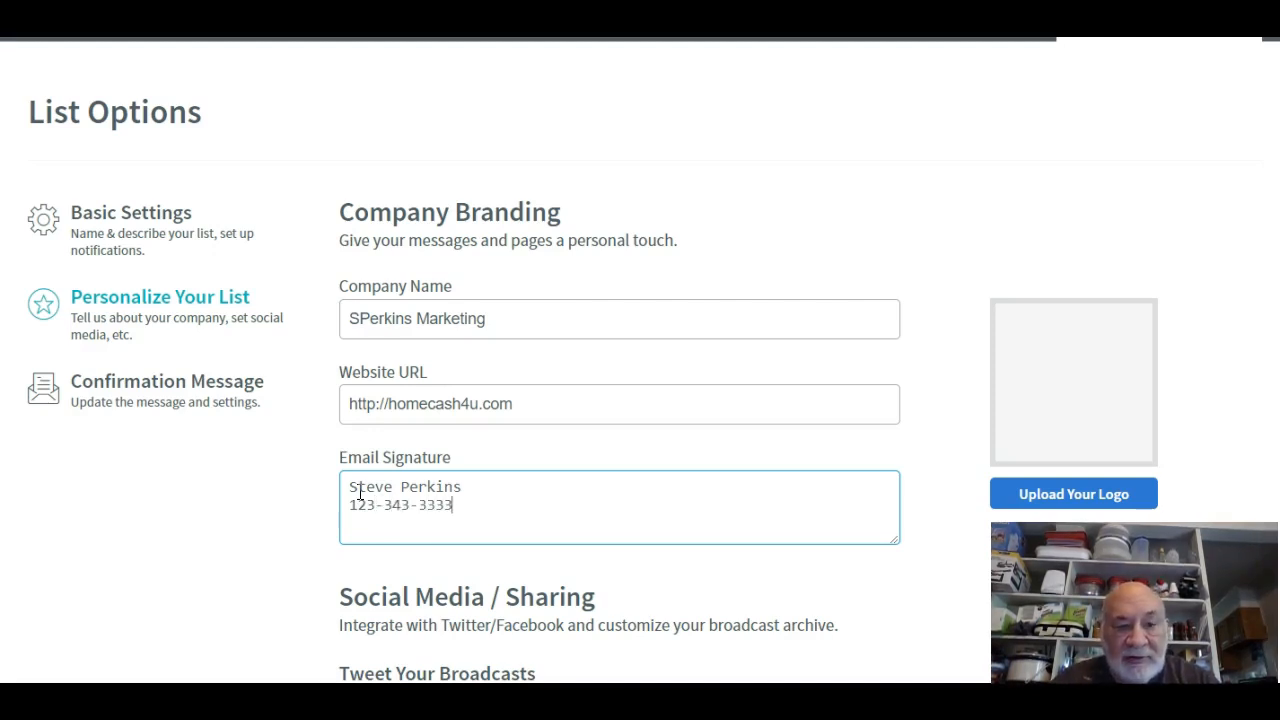
{"action": "left_click", "coordinate": [366, 532]}
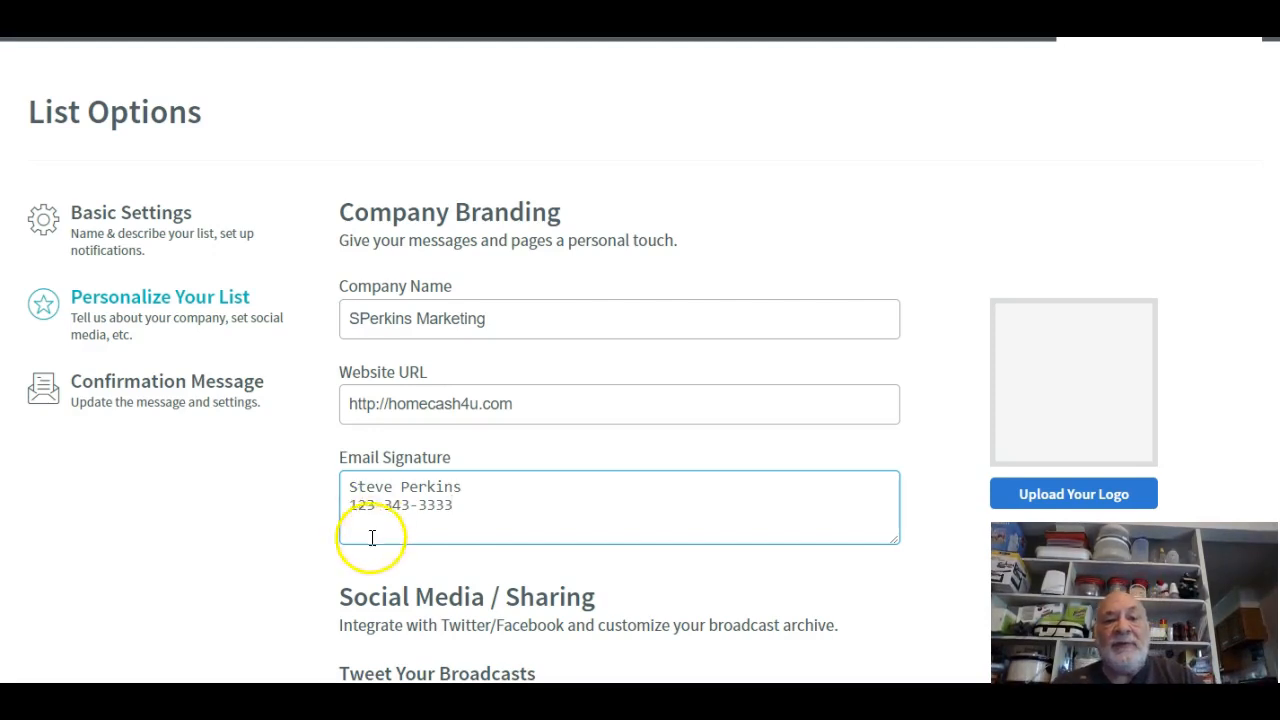
{"action": "left_click", "coordinate": [347, 527]}
{"action": "left_click", "coordinate": [473, 500]}
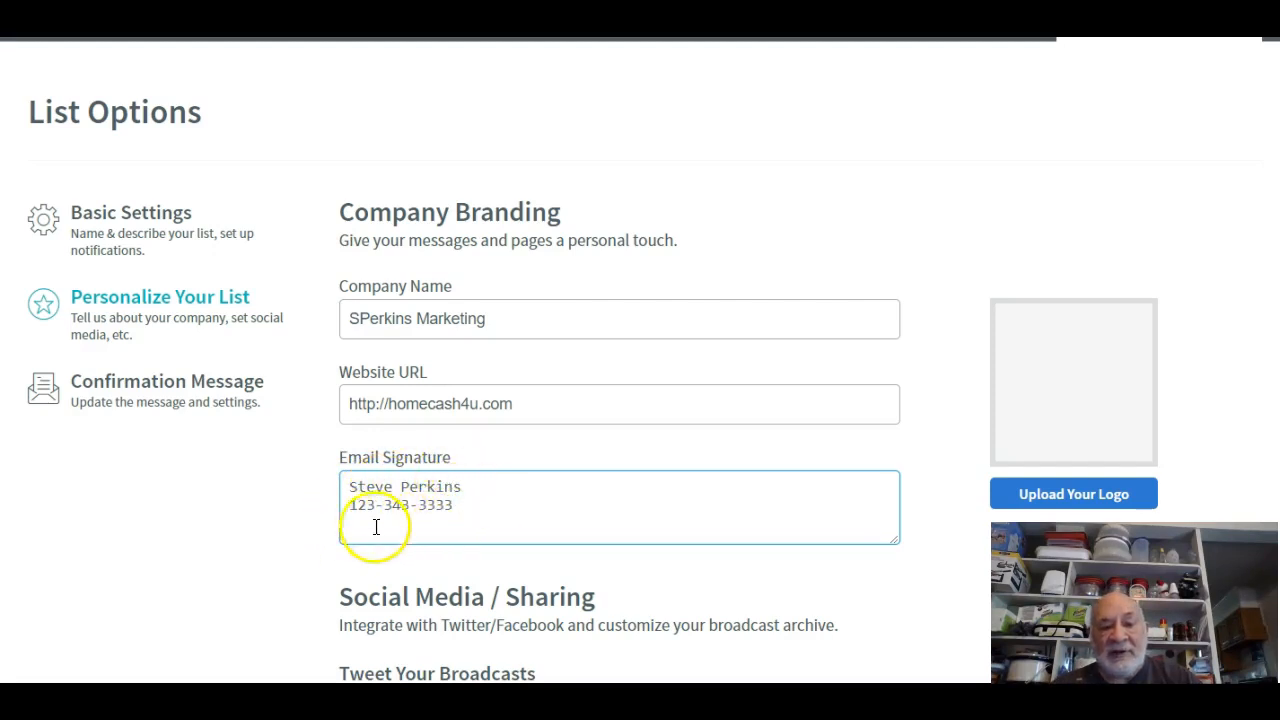
Look over the remaining branding settings and open the Confirmation Message settings.
{"action": "scroll", "coordinate": [526, 500], "scroll_direction": "down", "scroll_amount": 5}
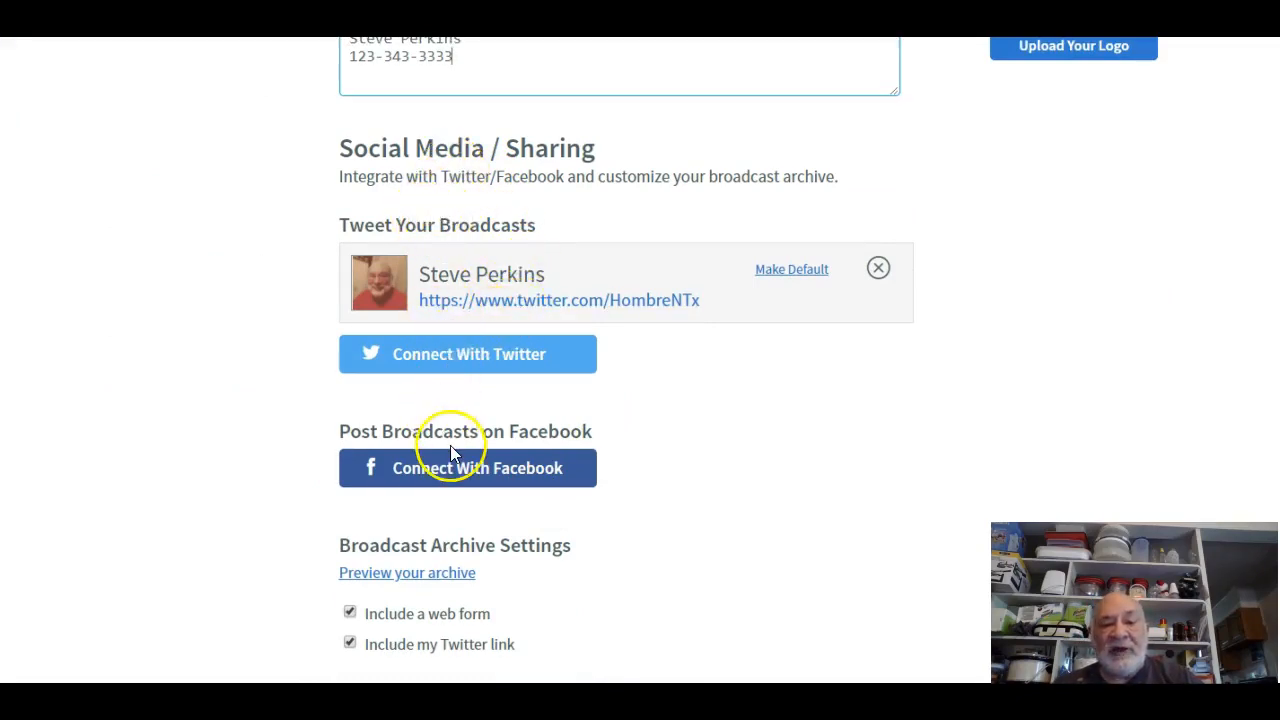
{"action": "scroll", "coordinate": [532, 539], "scroll_direction": "down", "scroll_amount": 1}
{"action": "scroll", "coordinate": [532, 539], "scroll_direction": "down", "scroll_amount": 4}
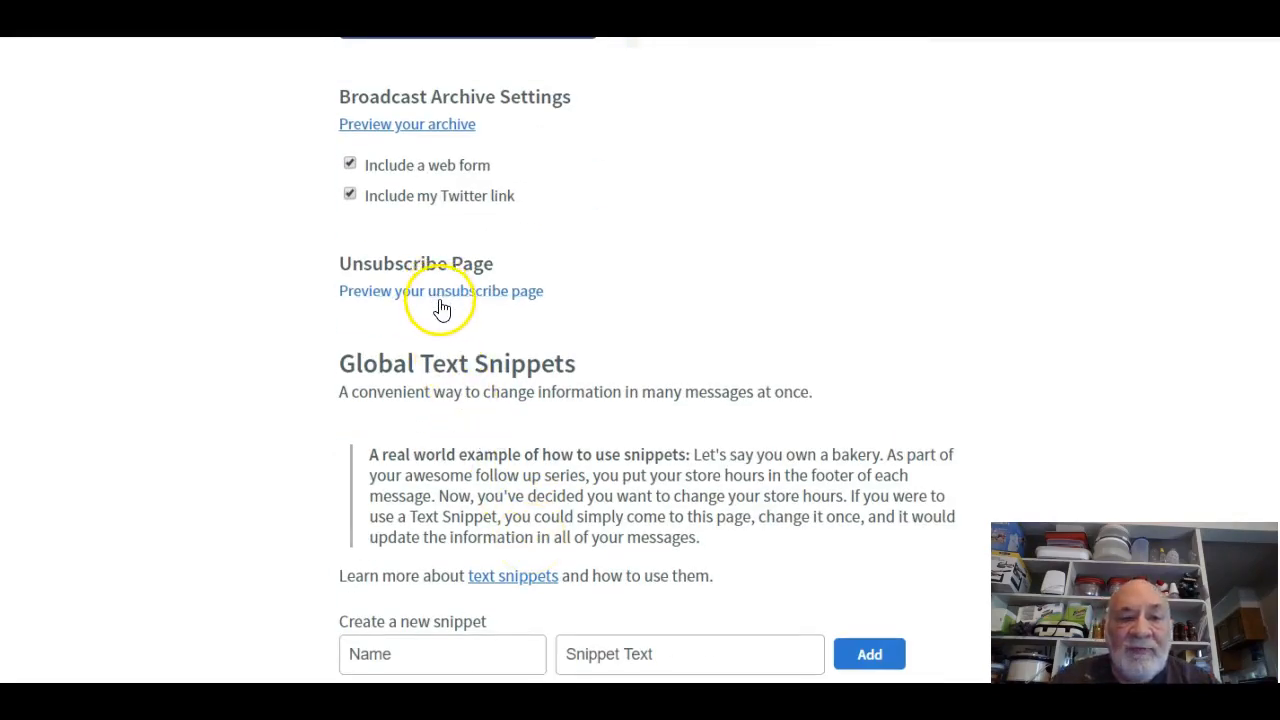
{"action": "scroll", "coordinate": [450, 310], "scroll_direction": "up", "scroll_amount": 6}
{"action": "scroll", "coordinate": [458, 338], "scroll_direction": "up", "scroll_amount": 3}
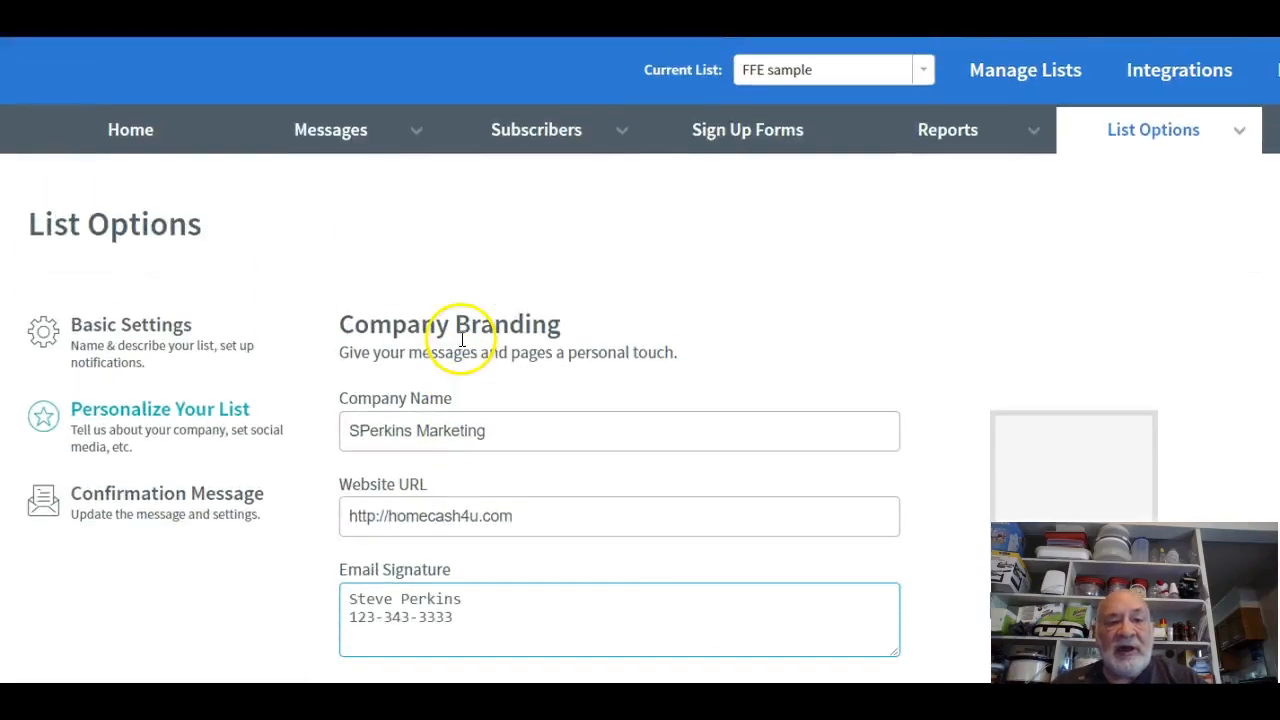
{"action": "left_click", "coordinate": [147, 497]}
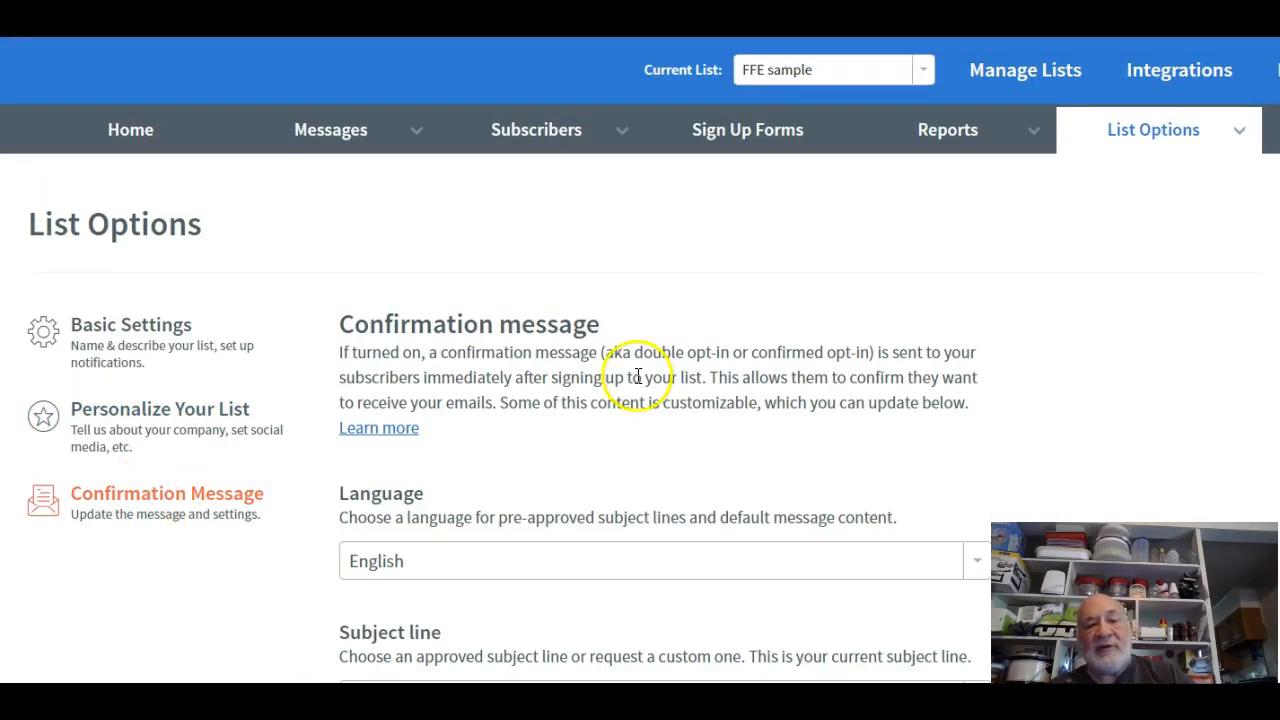
Switch off the sign-up form confirmation message for the FFE sample list and confirm with Yes.
{"action": "scroll", "coordinate": [569, 449], "scroll_direction": "down", "scroll_amount": 8}
{"action": "scroll", "coordinate": [569, 450], "scroll_direction": "down", "scroll_amount": 3}
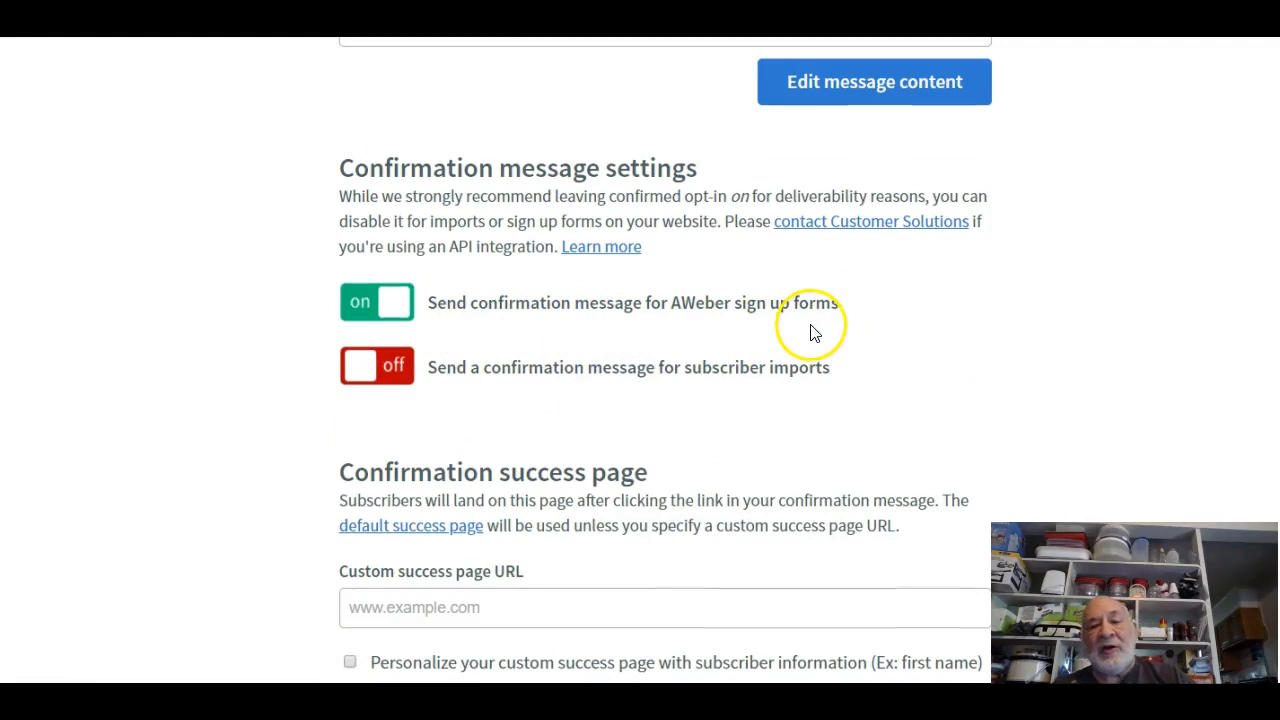
{"action": "left_click", "coordinate": [391, 302]}
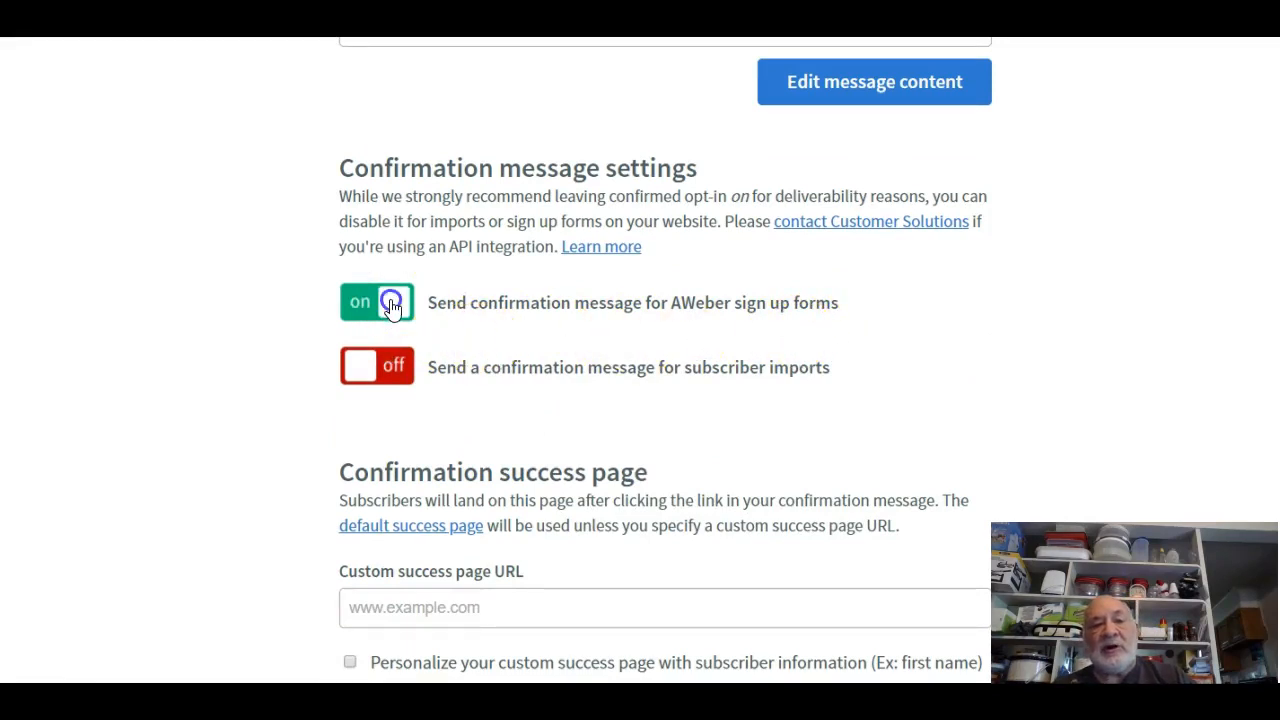
{"action": "left_click", "coordinate": [852, 324]}
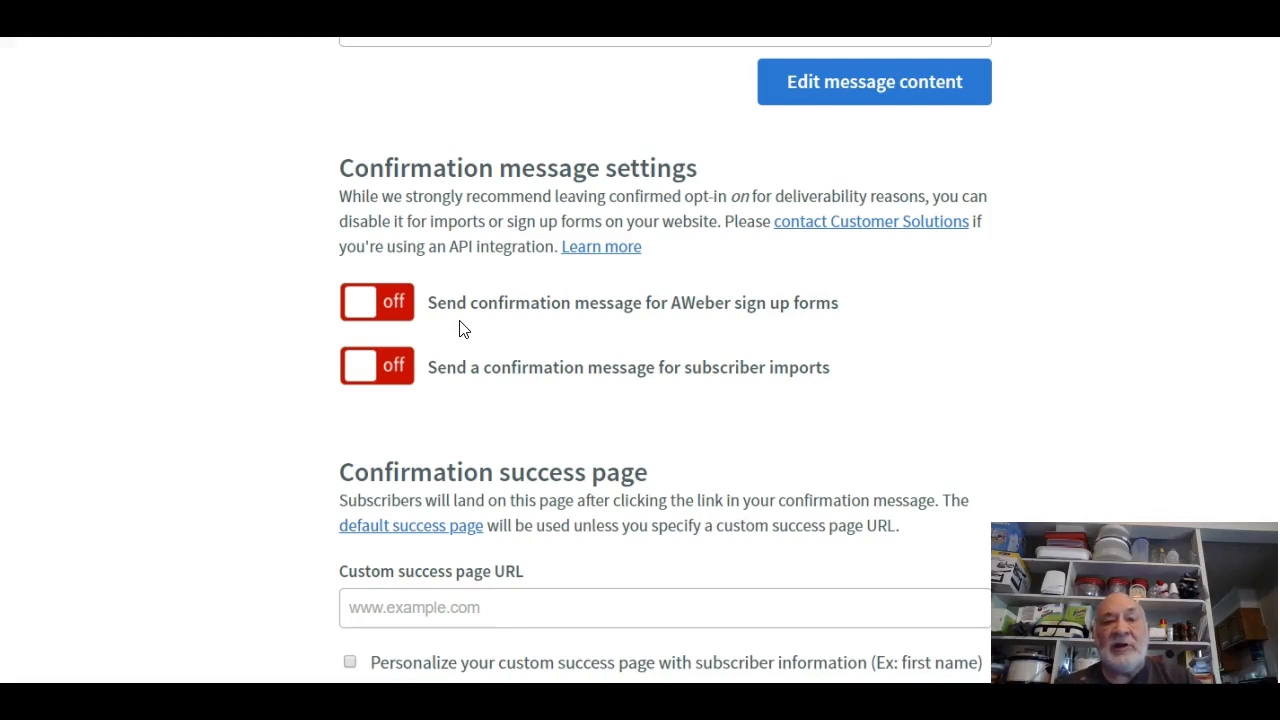
{"action": "scroll", "coordinate": [464, 330], "scroll_direction": "up", "scroll_amount": 5}
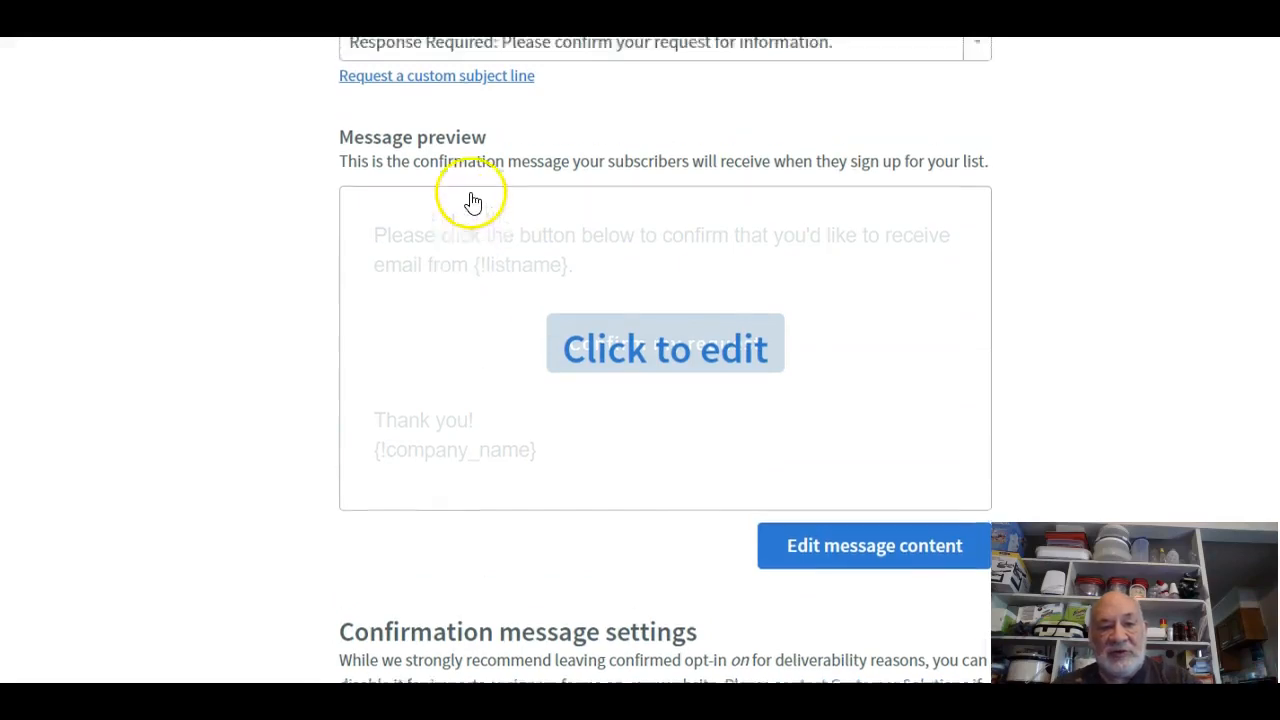
{"action": "scroll", "coordinate": [473, 203], "scroll_direction": "up", "scroll_amount": 3}
{"action": "scroll", "coordinate": [477, 209], "scroll_direction": "down", "scroll_amount": 7}
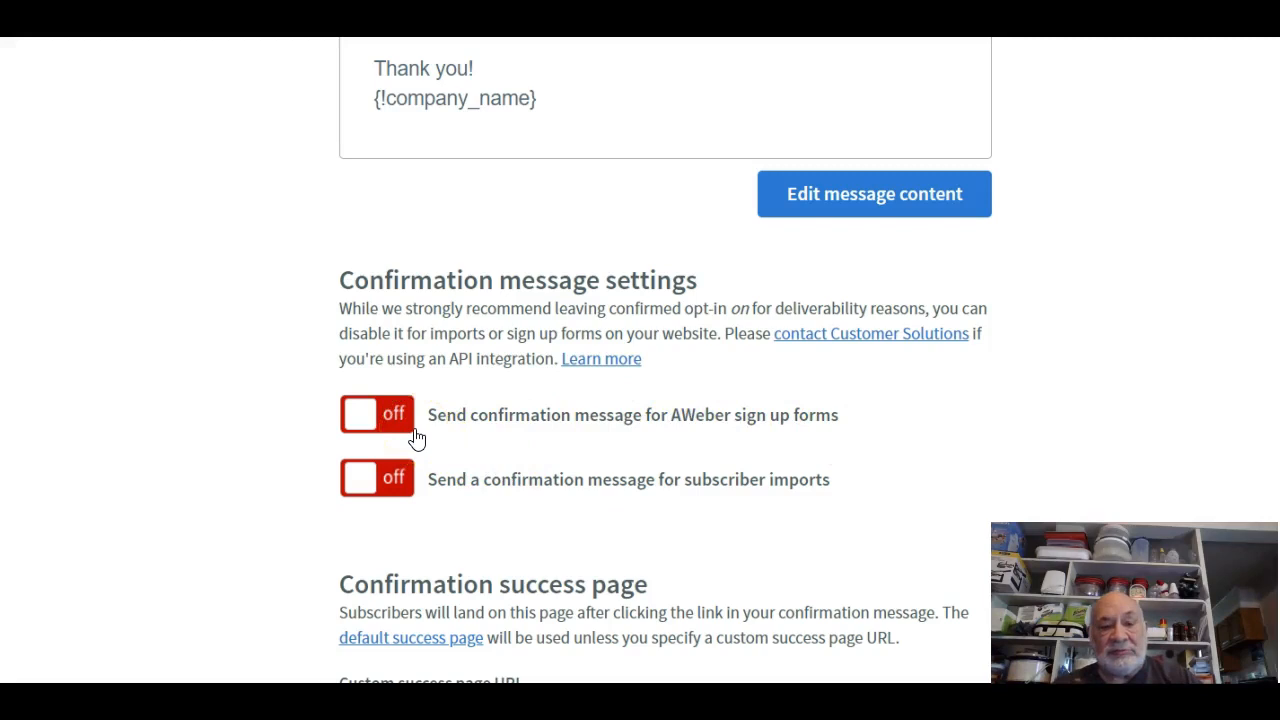
{"action": "scroll", "coordinate": [417, 439], "scroll_direction": "up", "scroll_amount": 10}
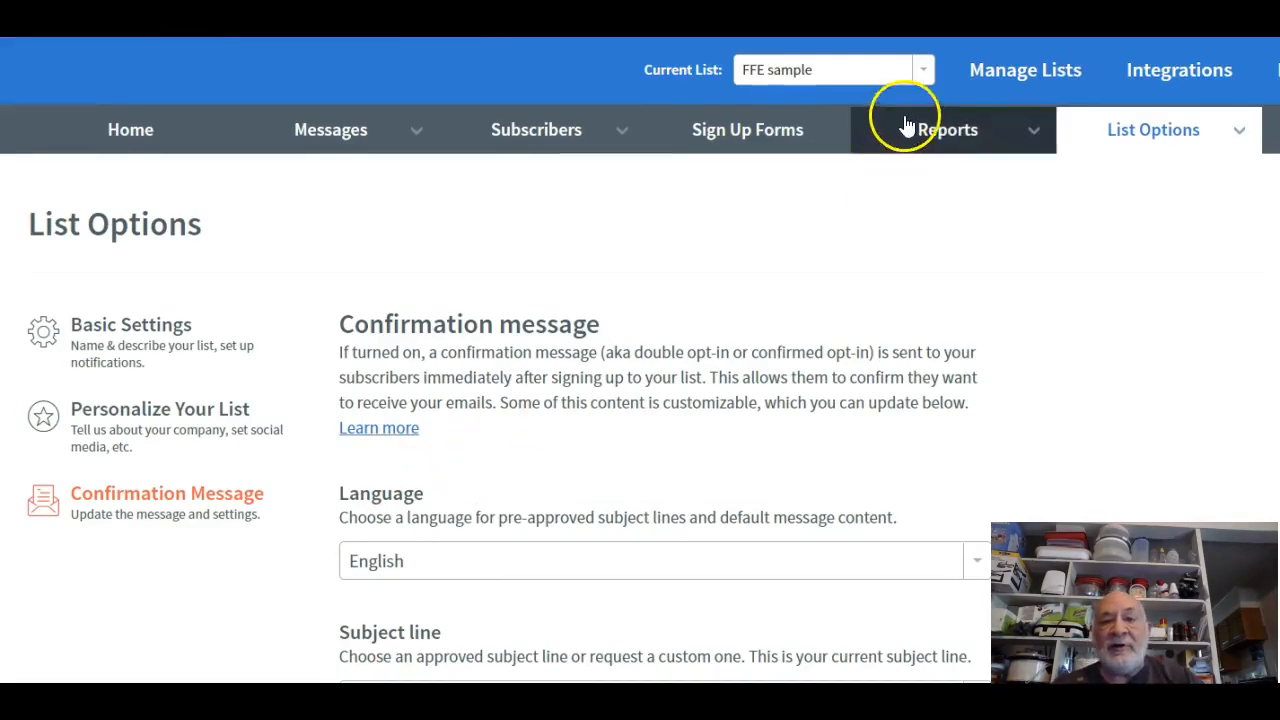
Check the Unique List ID in Basic Settings, then start a new sign up form under Sign Up Forms.
{"action": "mouse_move", "coordinate": [346, 131]}
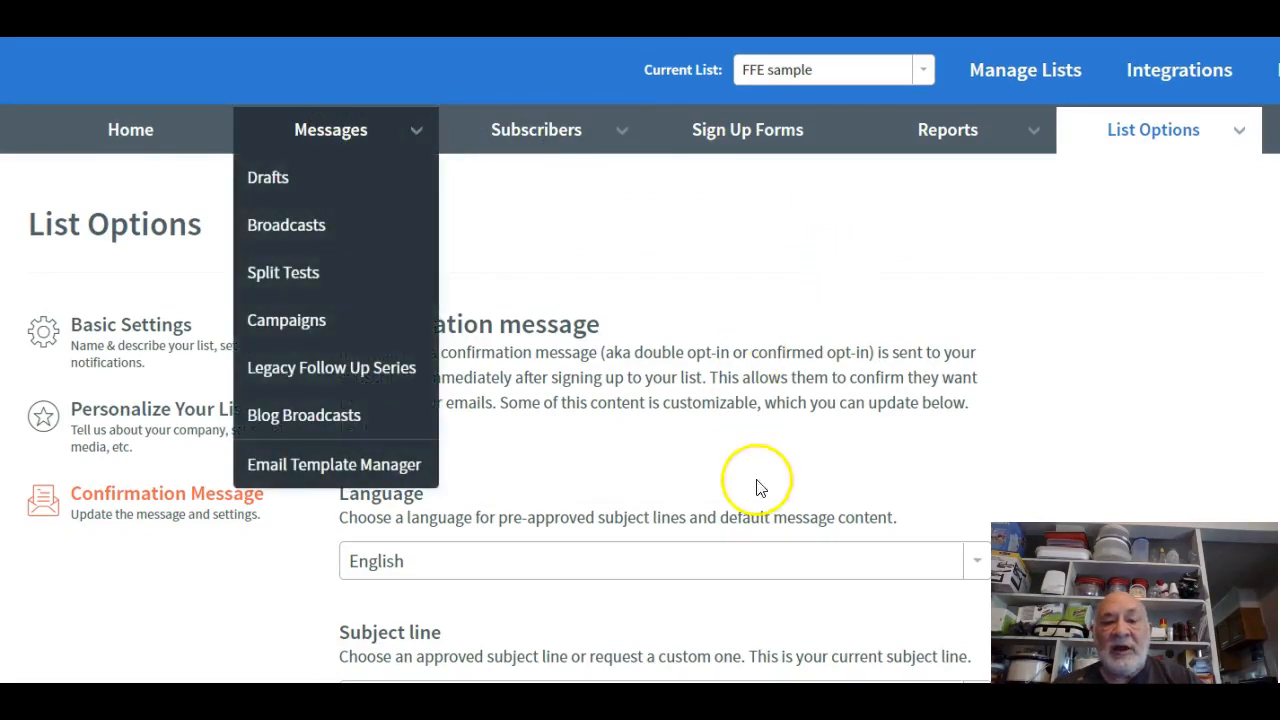
{"action": "left_click", "coordinate": [118, 330]}
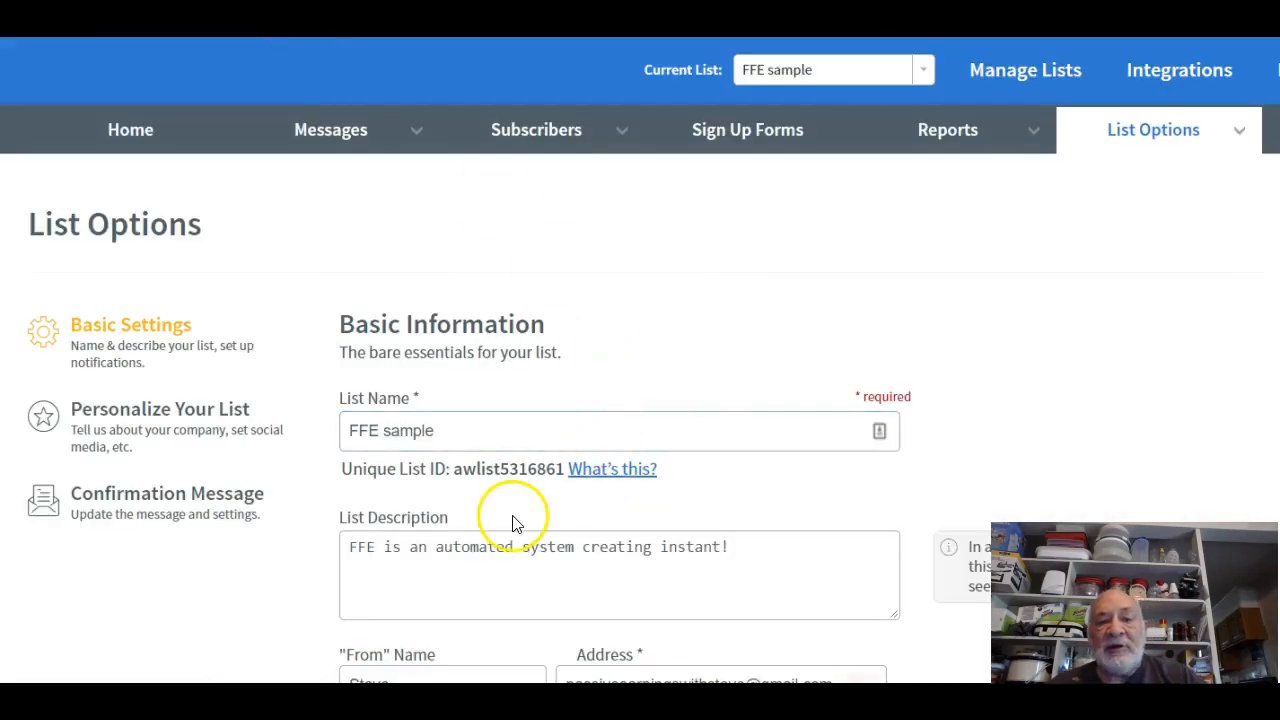
{"action": "left_click", "coordinate": [744, 145]}
{"action": "scroll", "coordinate": [693, 250], "scroll_direction": "down", "scroll_amount": 6}
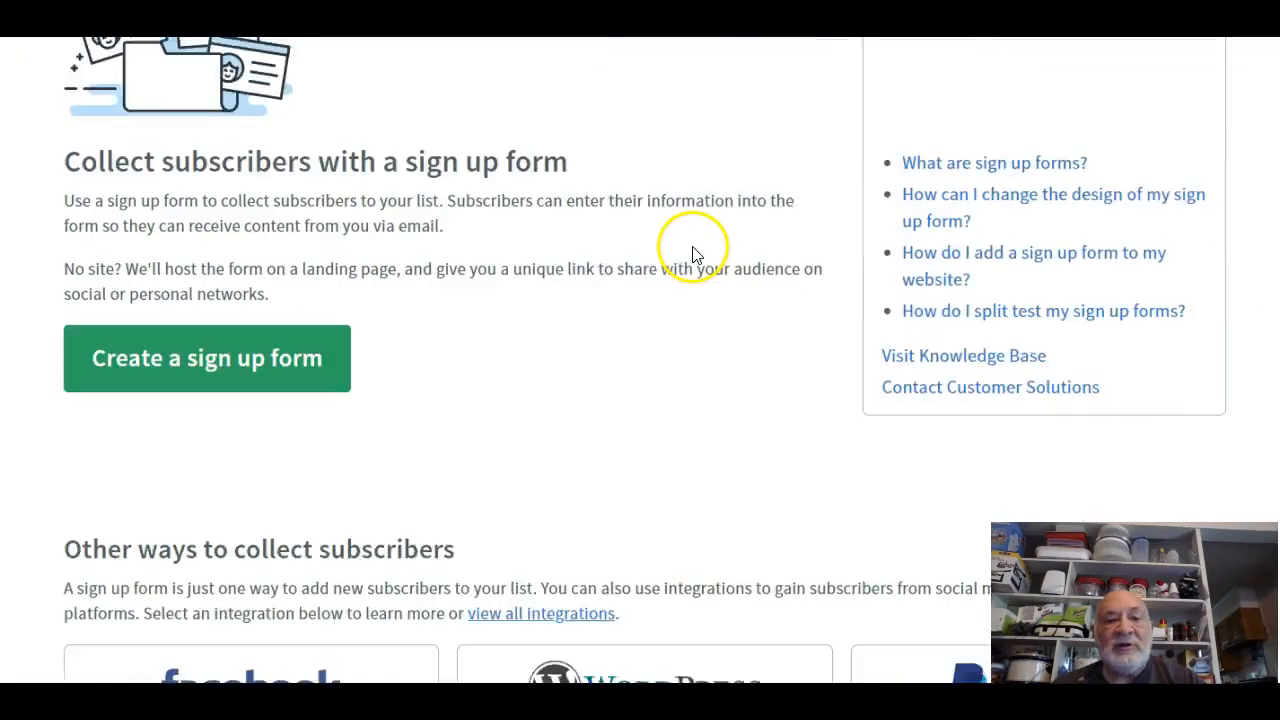
{"action": "scroll", "coordinate": [694, 257], "scroll_direction": "up", "scroll_amount": 4}
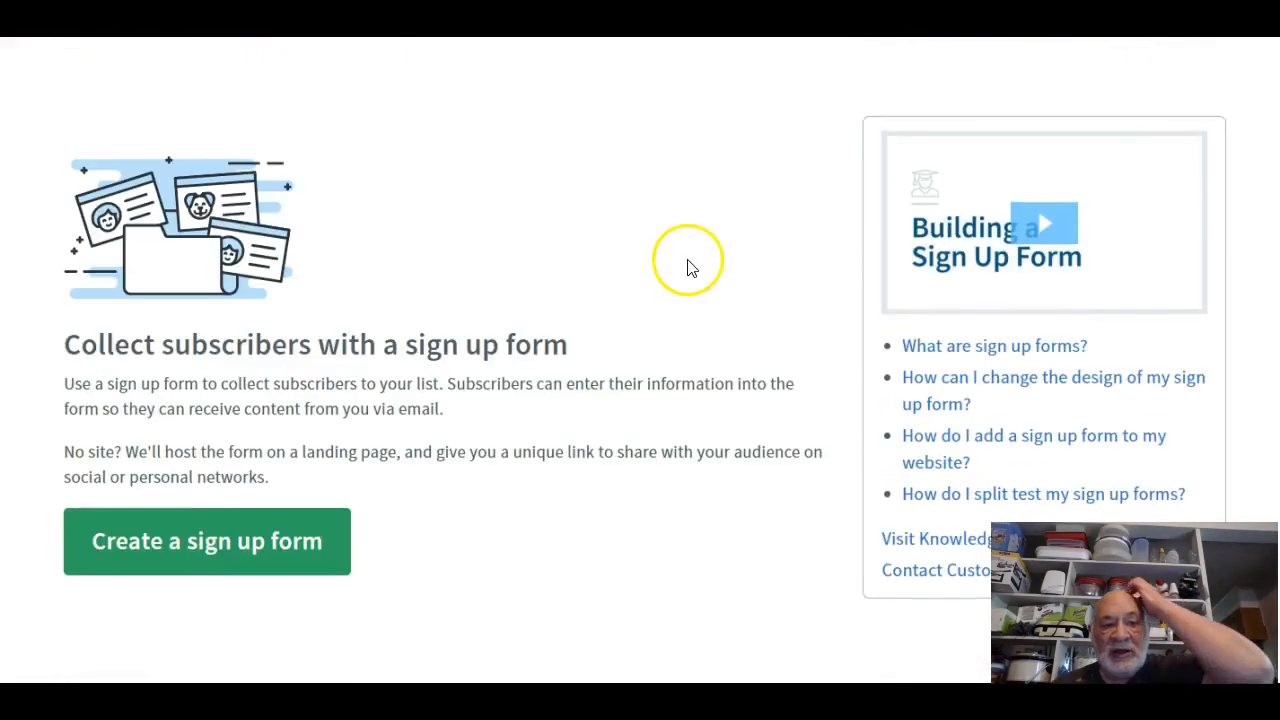
{"action": "scroll", "coordinate": [686, 266], "scroll_direction": "down", "scroll_amount": 3}
{"action": "left_click", "coordinate": [186, 208]}
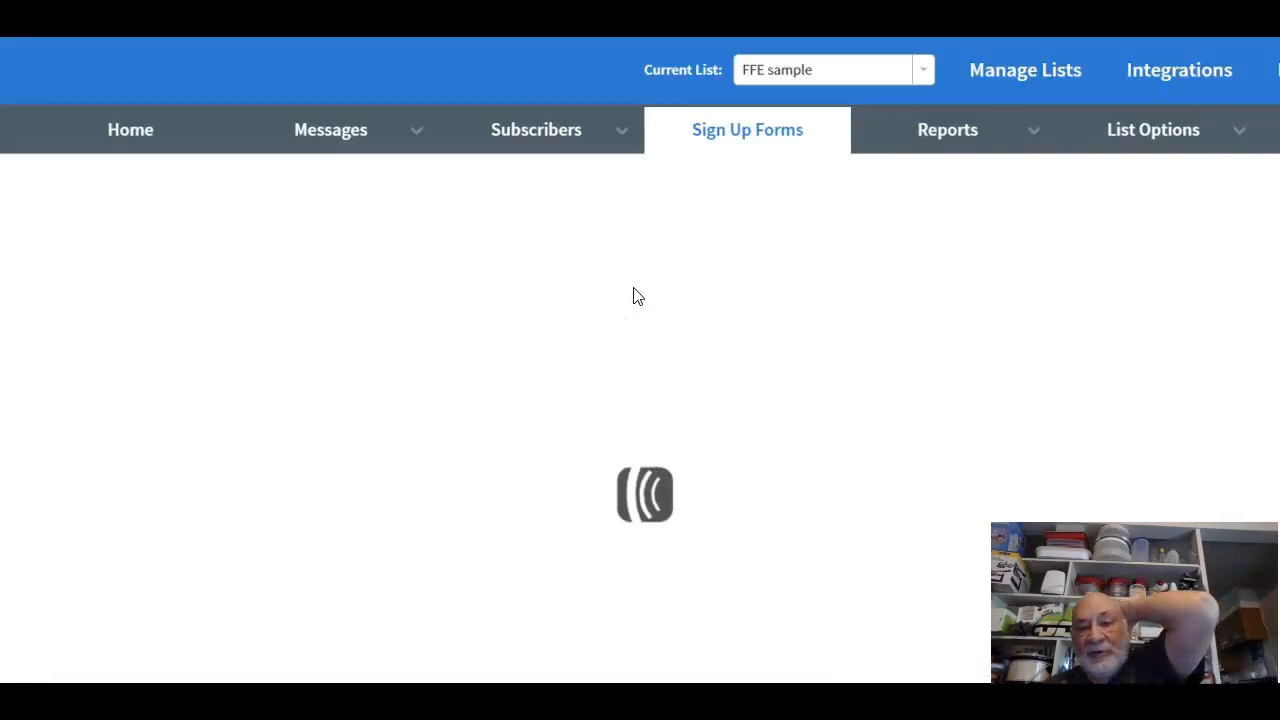
Save the new sign up form with its default design.
{"action": "scroll", "coordinate": [630, 318], "scroll_direction": "down", "scroll_amount": 7}
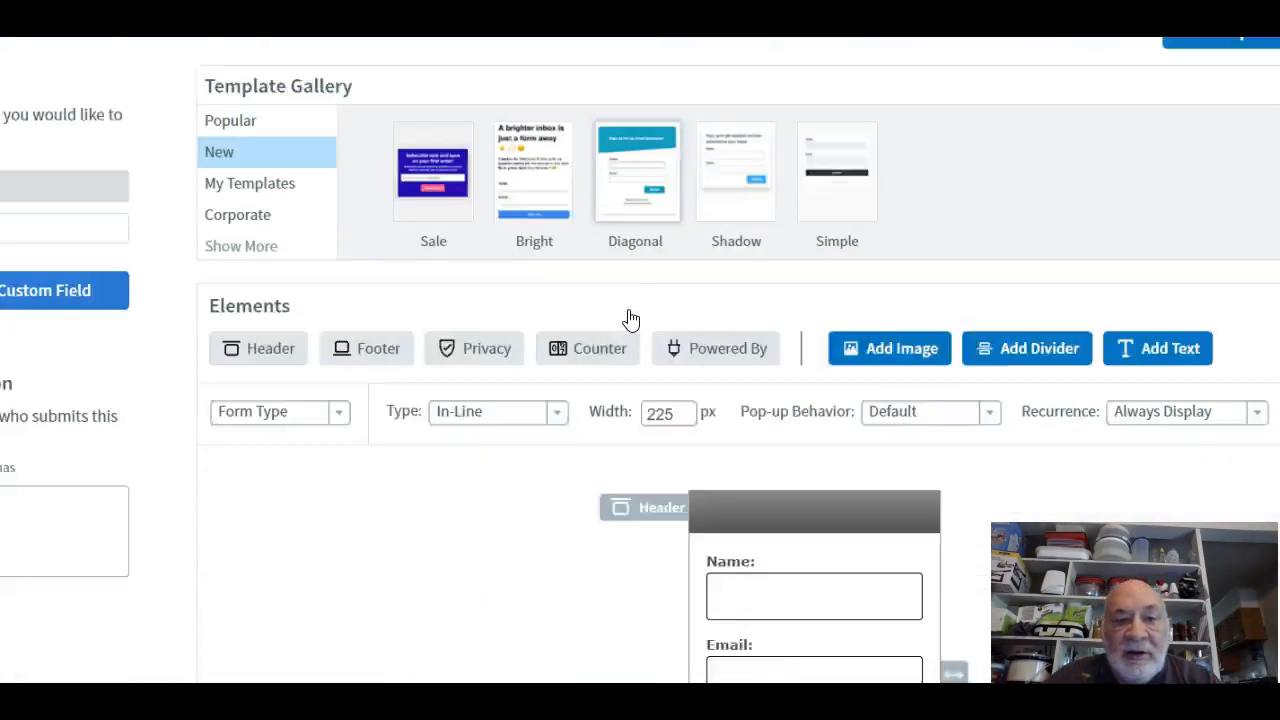
{"action": "scroll", "coordinate": [391, 337], "scroll_direction": "up", "scroll_amount": 6}
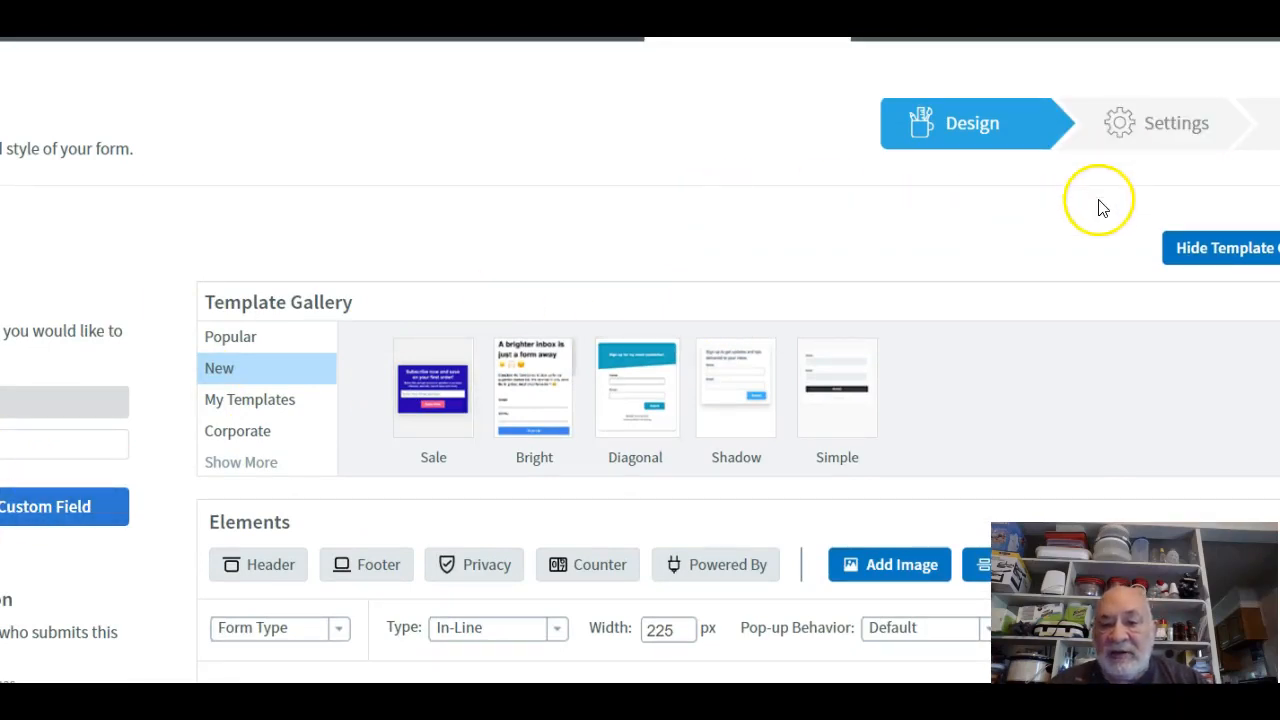
{"action": "scroll", "coordinate": [1090, 208], "scroll_direction": "down", "scroll_amount": 15}
{"action": "left_click", "coordinate": [1111, 263]}
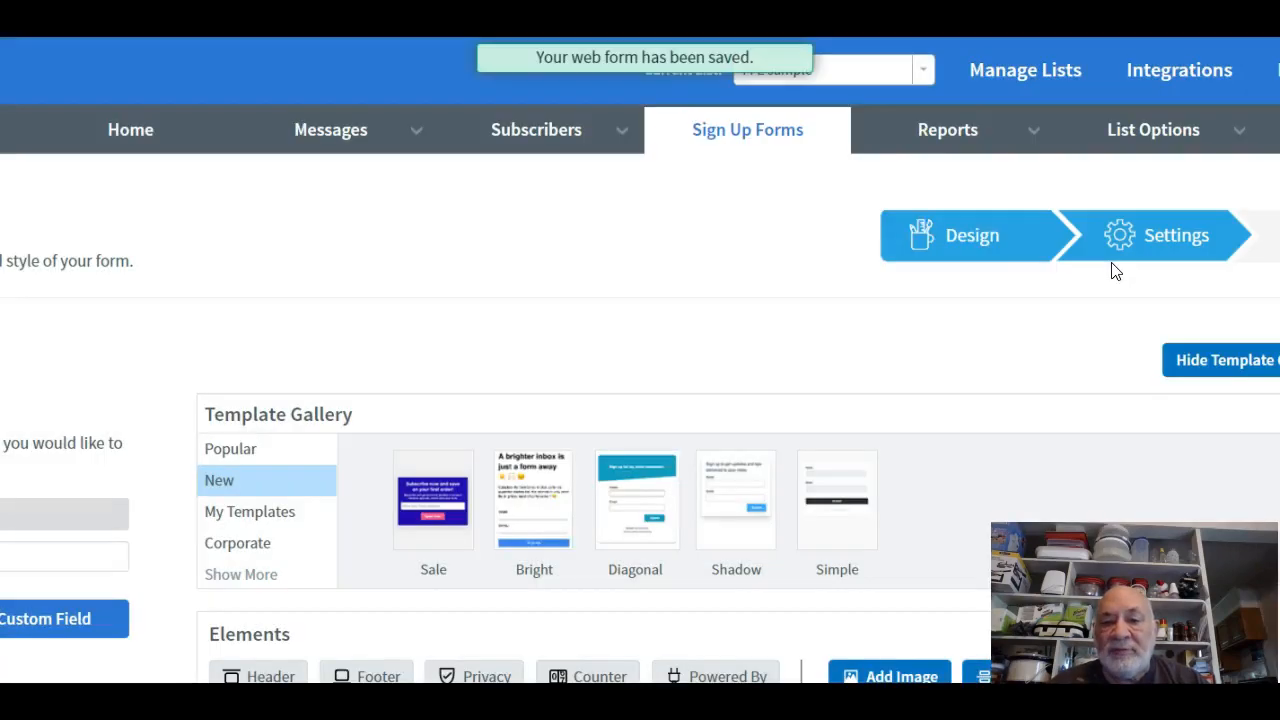
Move through the form's Settings step on to Step 3, publishing.
{"action": "left_click", "coordinate": [1120, 240]}
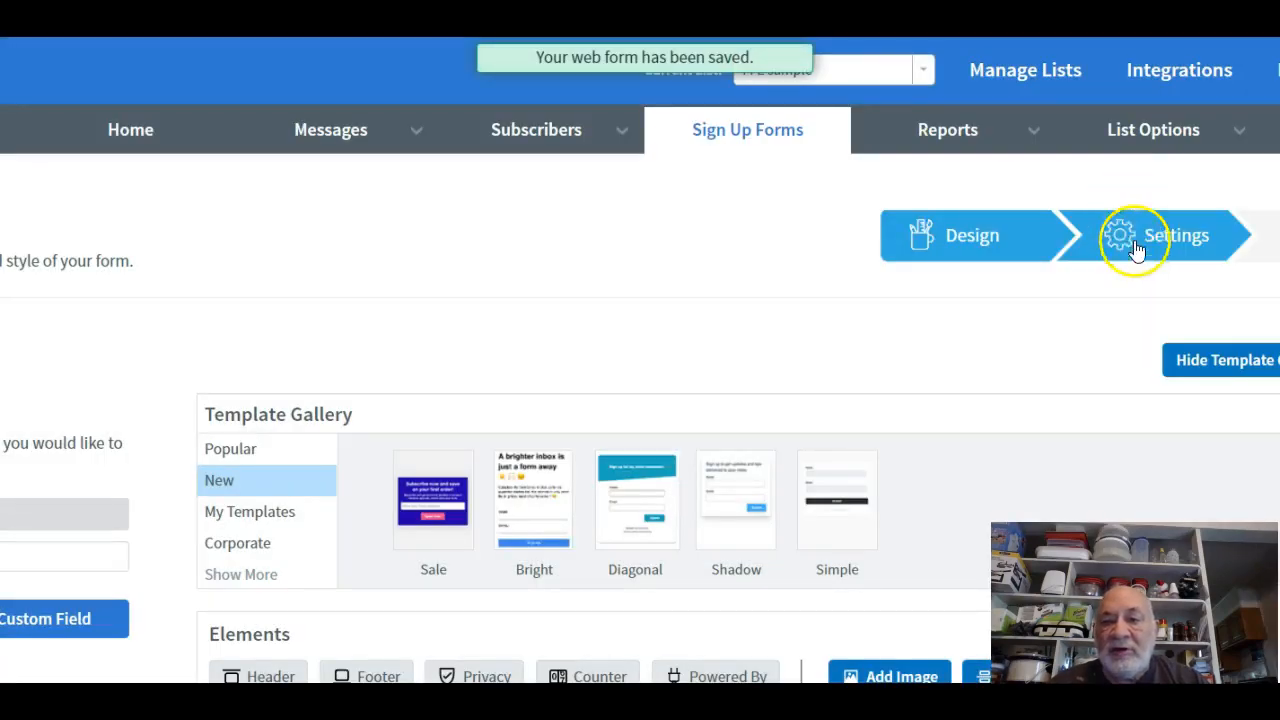
{"action": "scroll", "coordinate": [1075, 329], "scroll_direction": "down", "scroll_amount": 15}
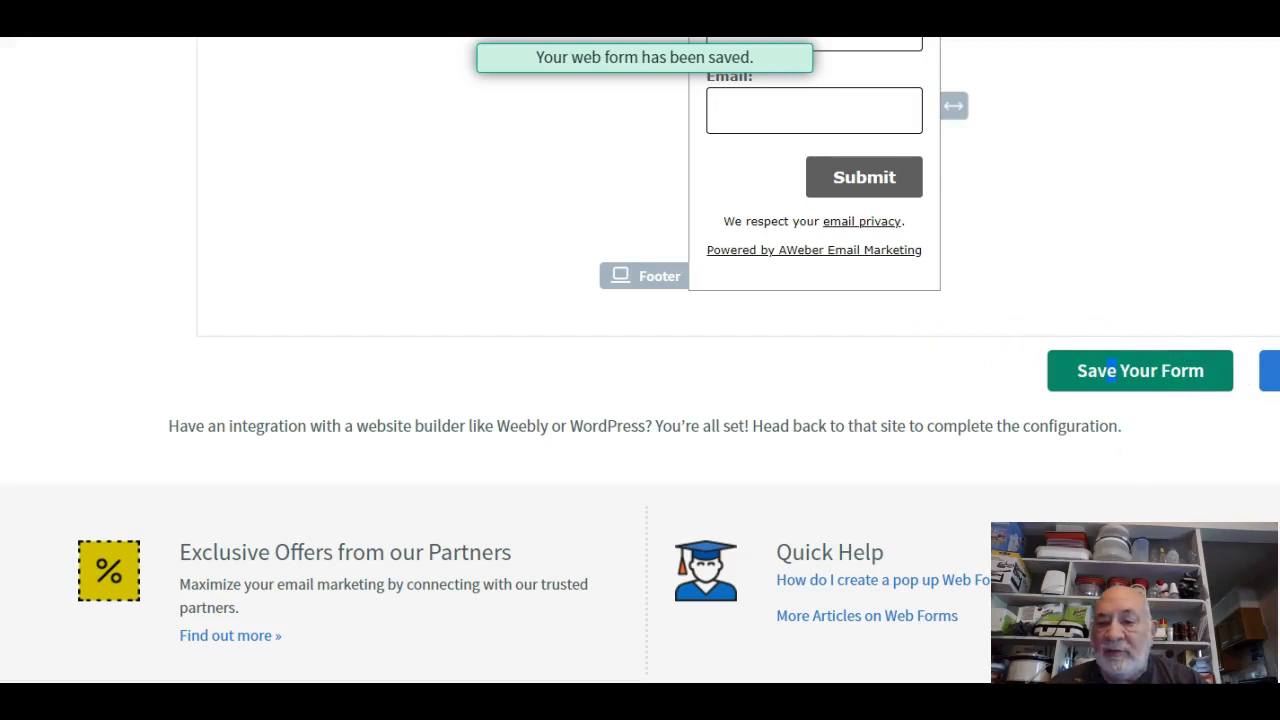
{"action": "left_click_drag", "start_coordinate": [958, 616], "coordinate": [827, 616]}
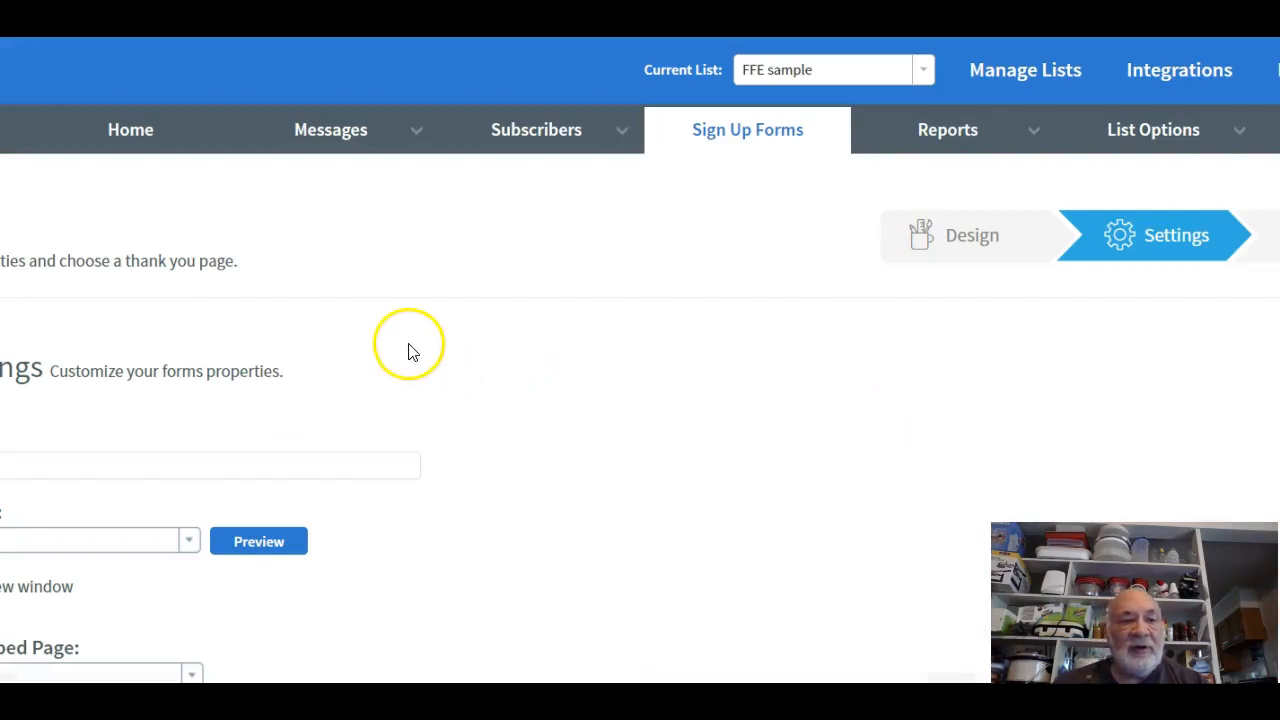
{"action": "scroll", "coordinate": [408, 354], "scroll_direction": "down", "scroll_amount": 2}
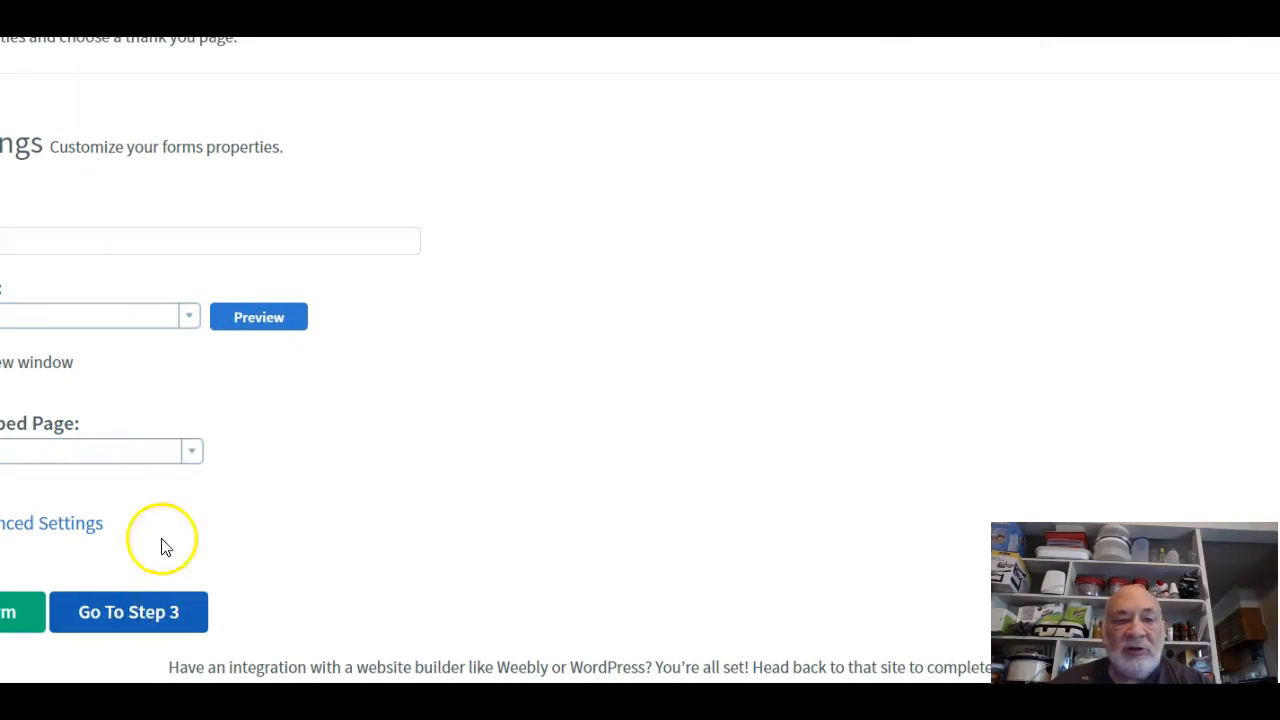
{"action": "left_click", "coordinate": [140, 613]}
{"action": "left_click_drag", "start_coordinate": [138, 610], "coordinate": [150, 467]}
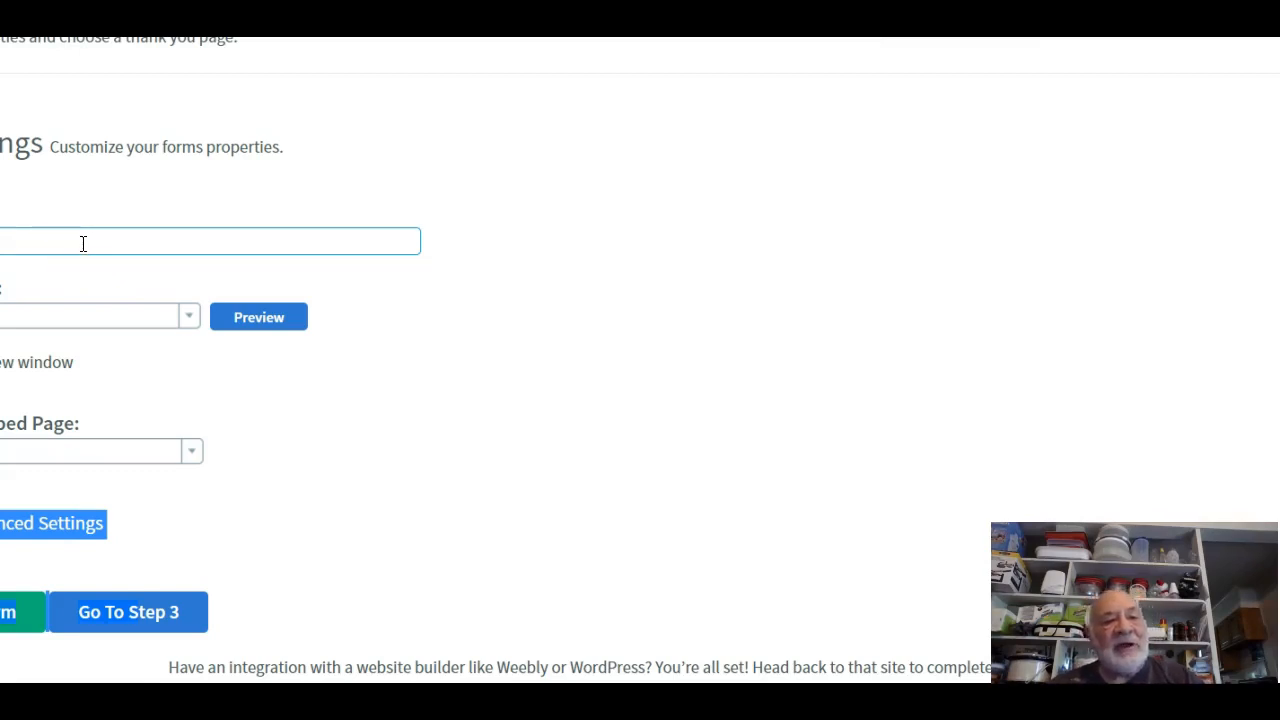
{"action": "left_click", "coordinate": [155, 615]}
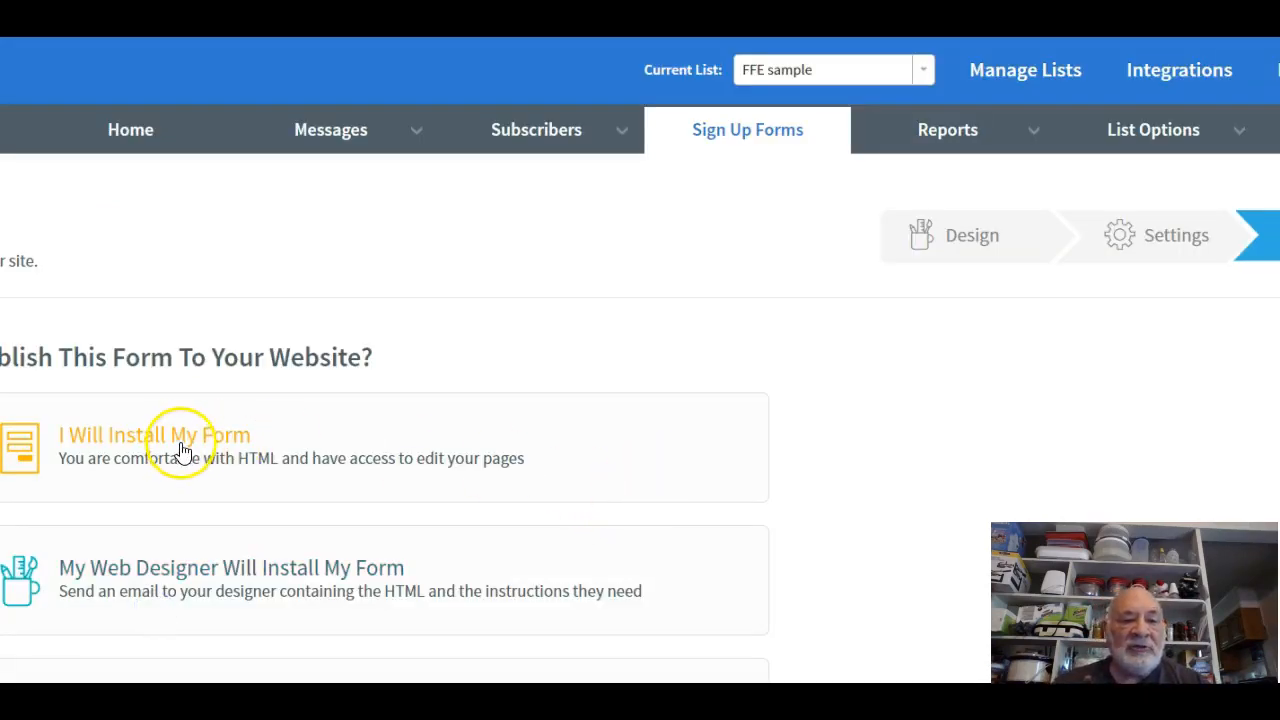
Choose I Will Install My Form and show the Raw HTML Version of the code.
{"action": "scroll", "coordinate": [705, 502], "scroll_direction": "down", "scroll_amount": 3}
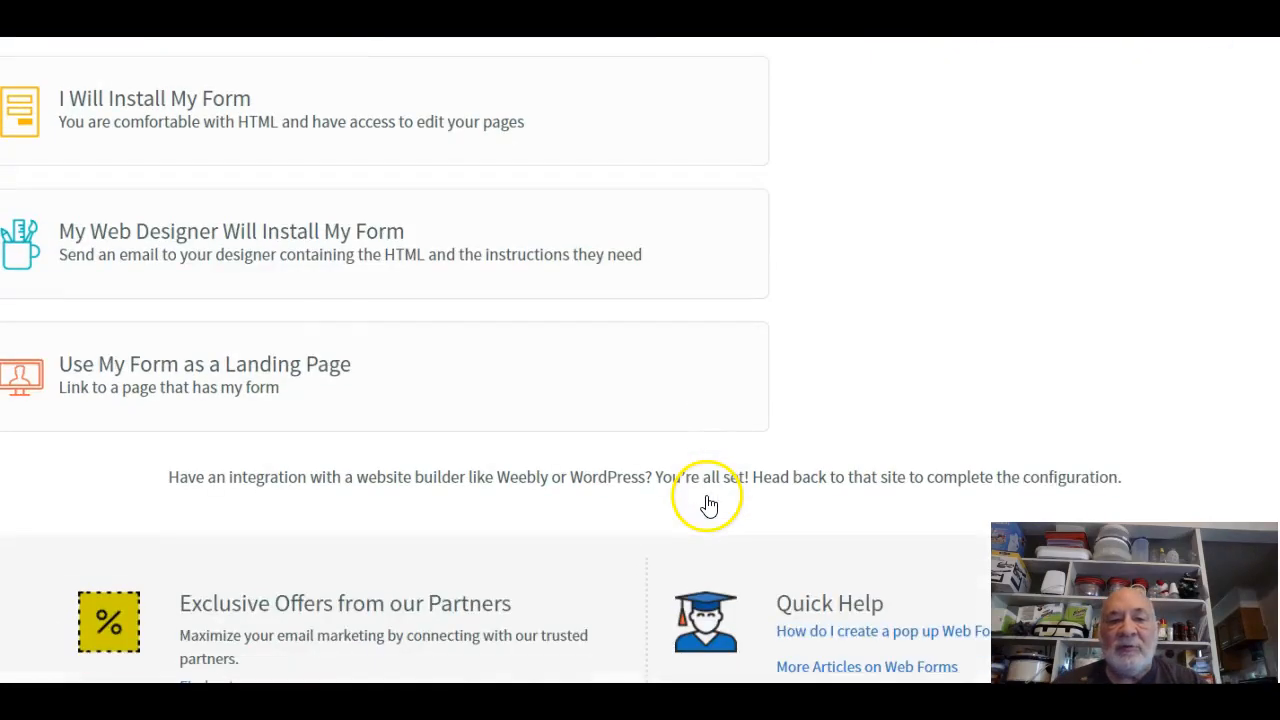
{"action": "scroll", "coordinate": [705, 502], "scroll_direction": "up", "scroll_amount": 3}
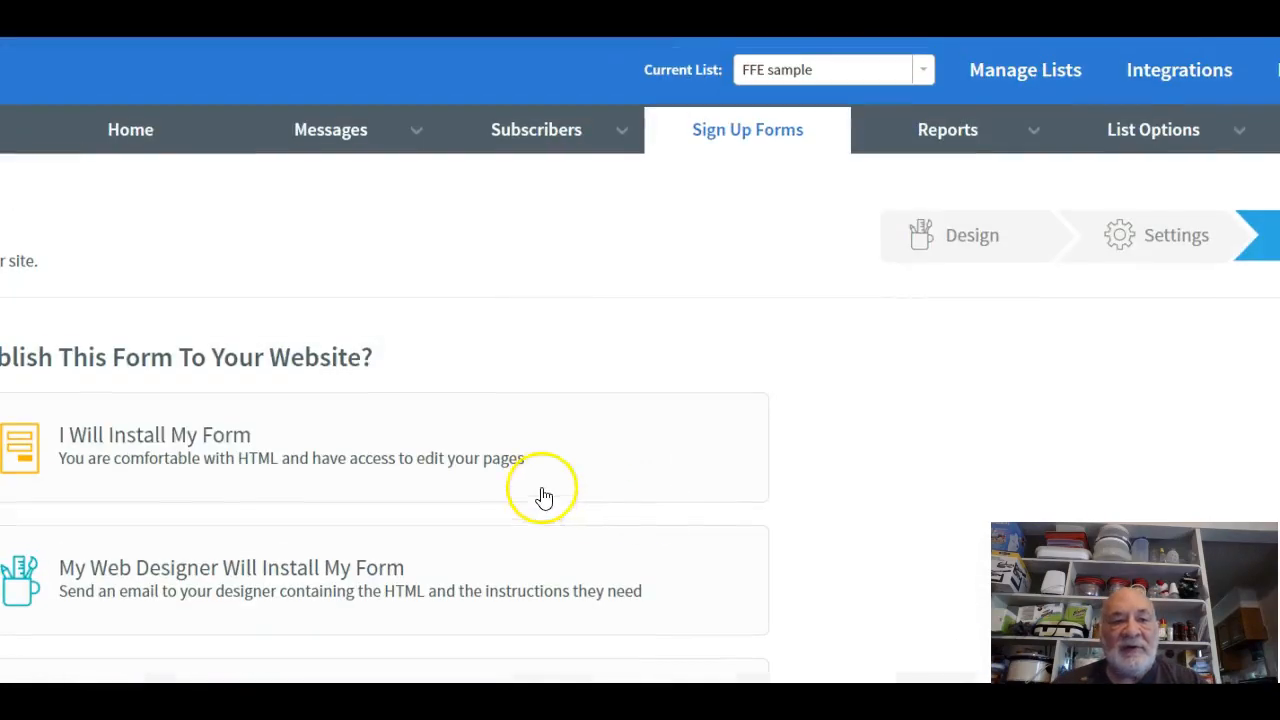
{"action": "left_click", "coordinate": [155, 445]}
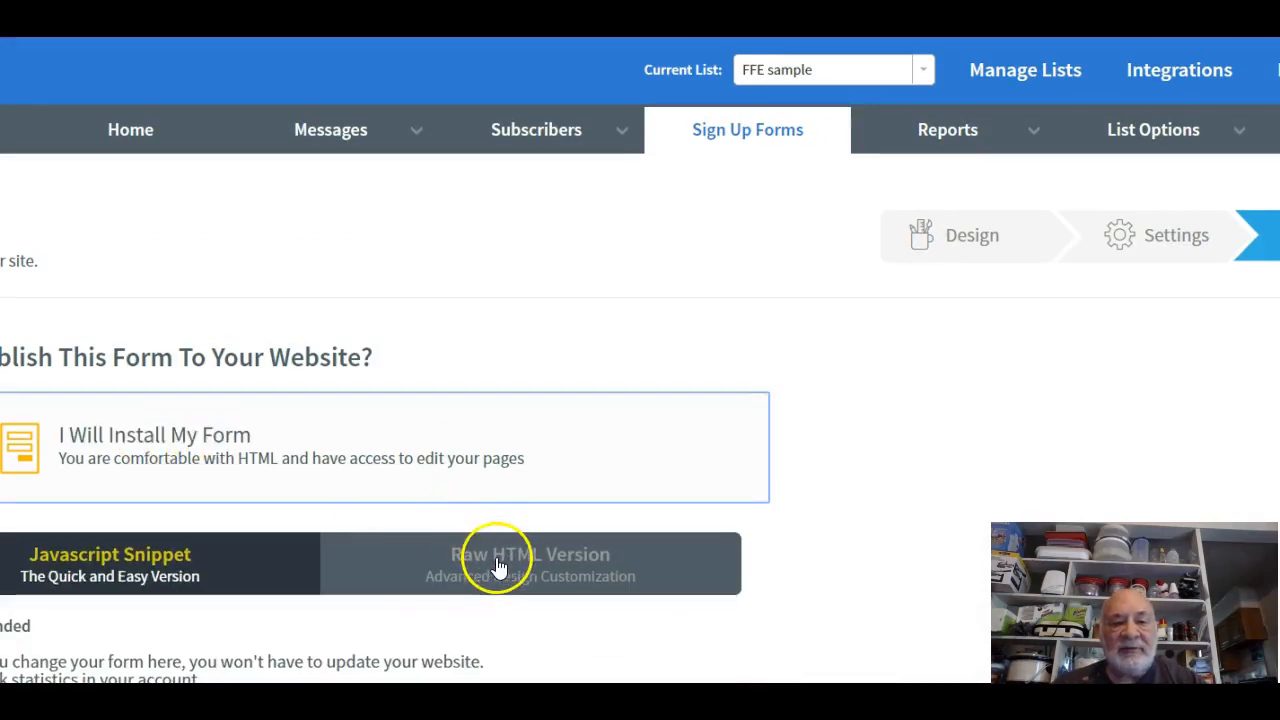
{"action": "left_click", "coordinate": [462, 572]}
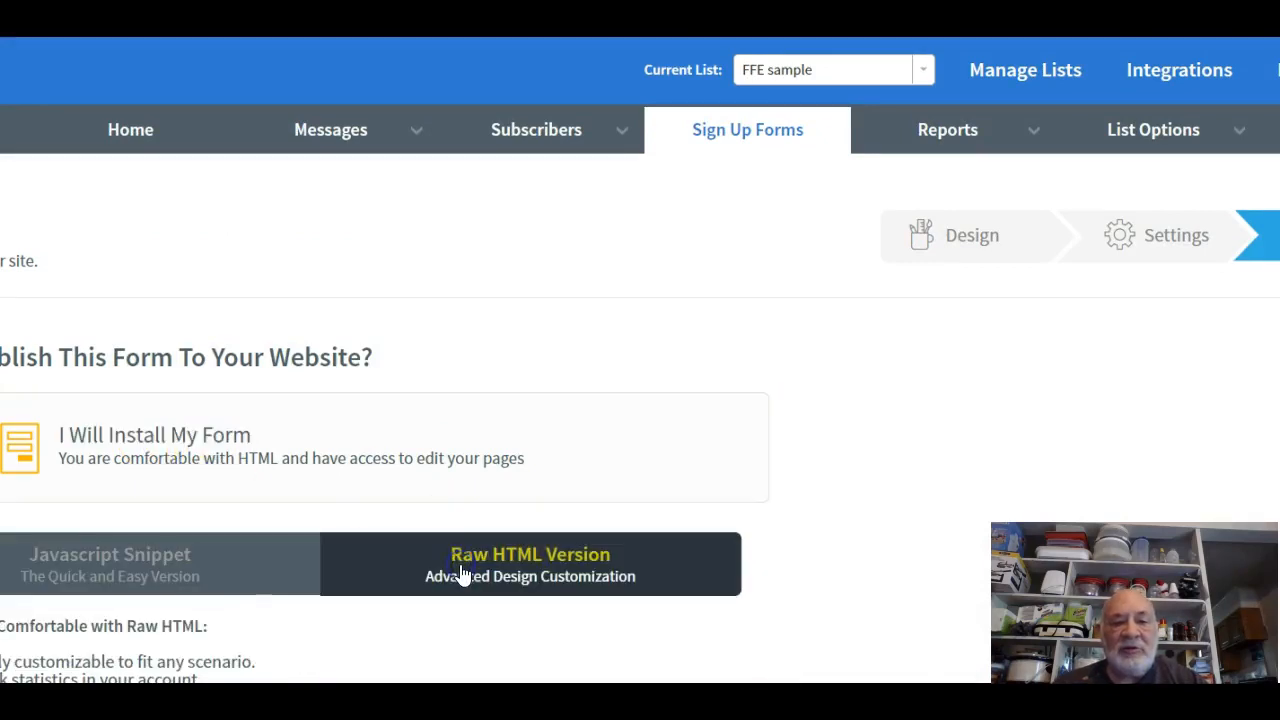
{"action": "scroll", "coordinate": [537, 409], "scroll_direction": "down", "scroll_amount": 7}
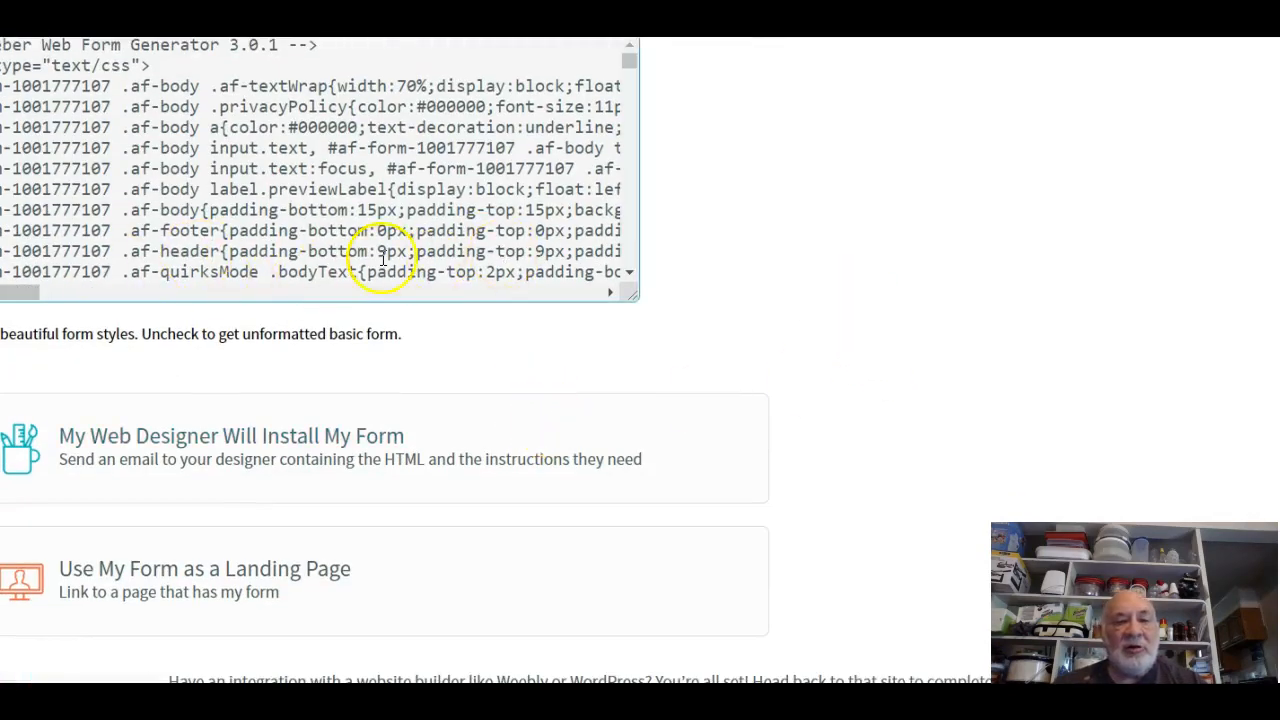
{"action": "left_click", "coordinate": [14, 85]}
{"action": "left_click", "coordinate": [14, 86]}
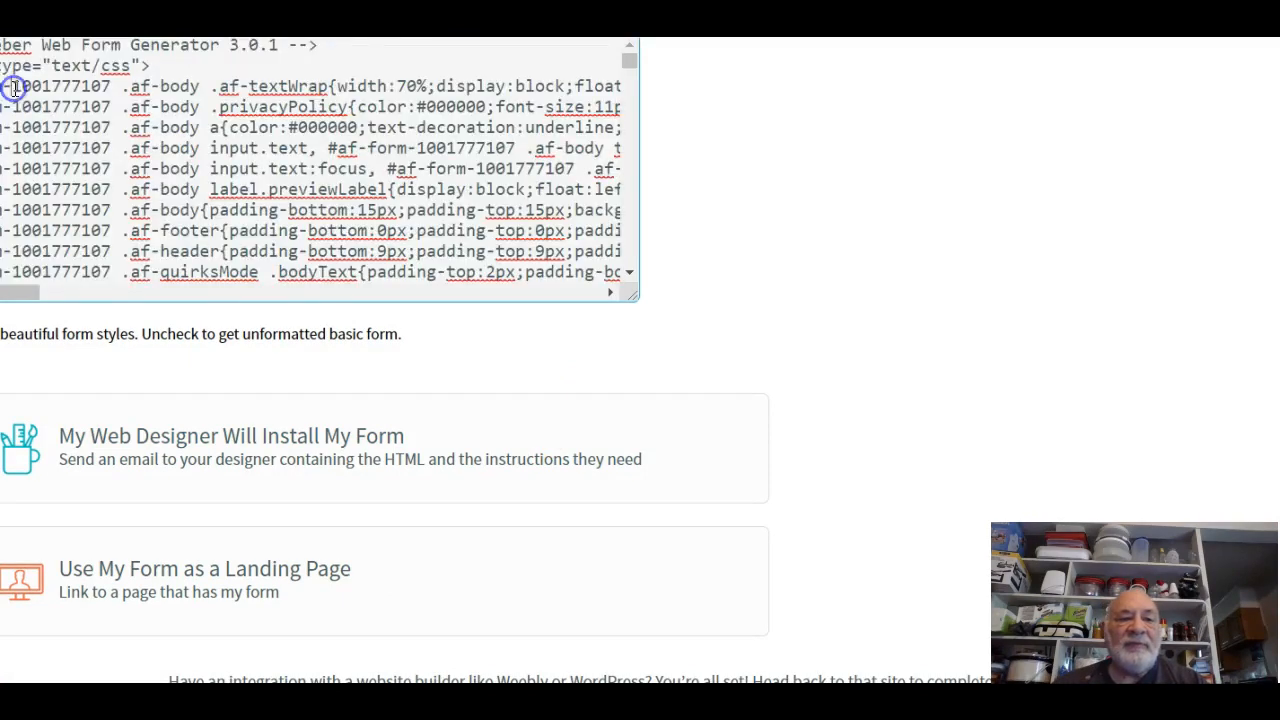
{"action": "left_click_drag", "start_coordinate": [14, 87], "coordinate": [112, 93]}
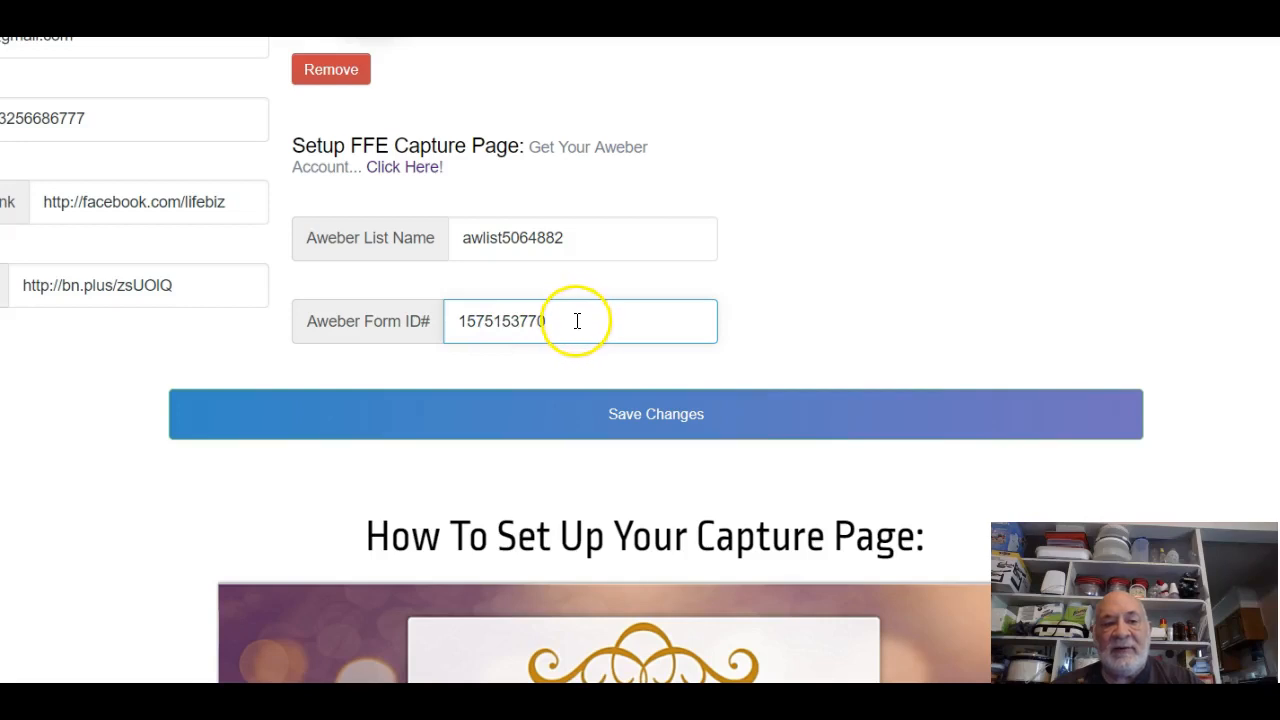
{"action": "scroll", "coordinate": [576, 320], "scroll_direction": "up", "scroll_amount": 5}
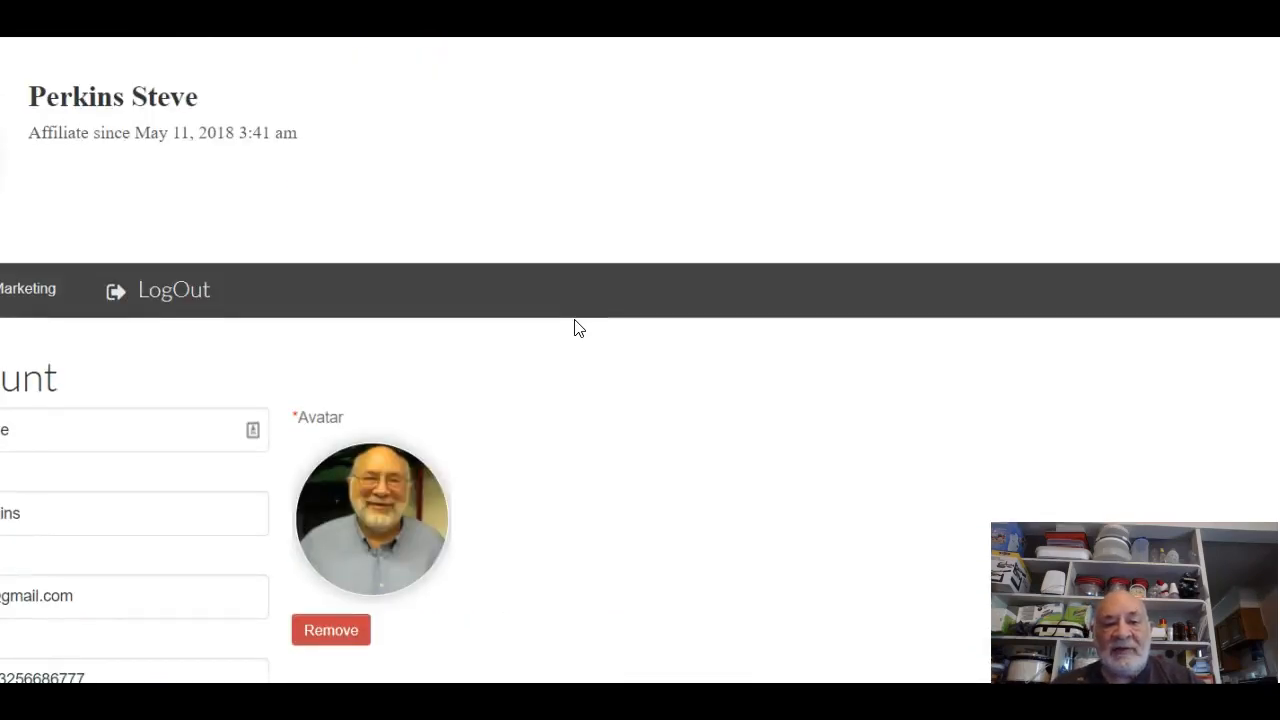
{"action": "scroll", "coordinate": [576, 328], "scroll_direction": "down", "scroll_amount": 5}
{"action": "scroll", "coordinate": [586, 360], "scroll_direction": "down", "scroll_amount": 2}
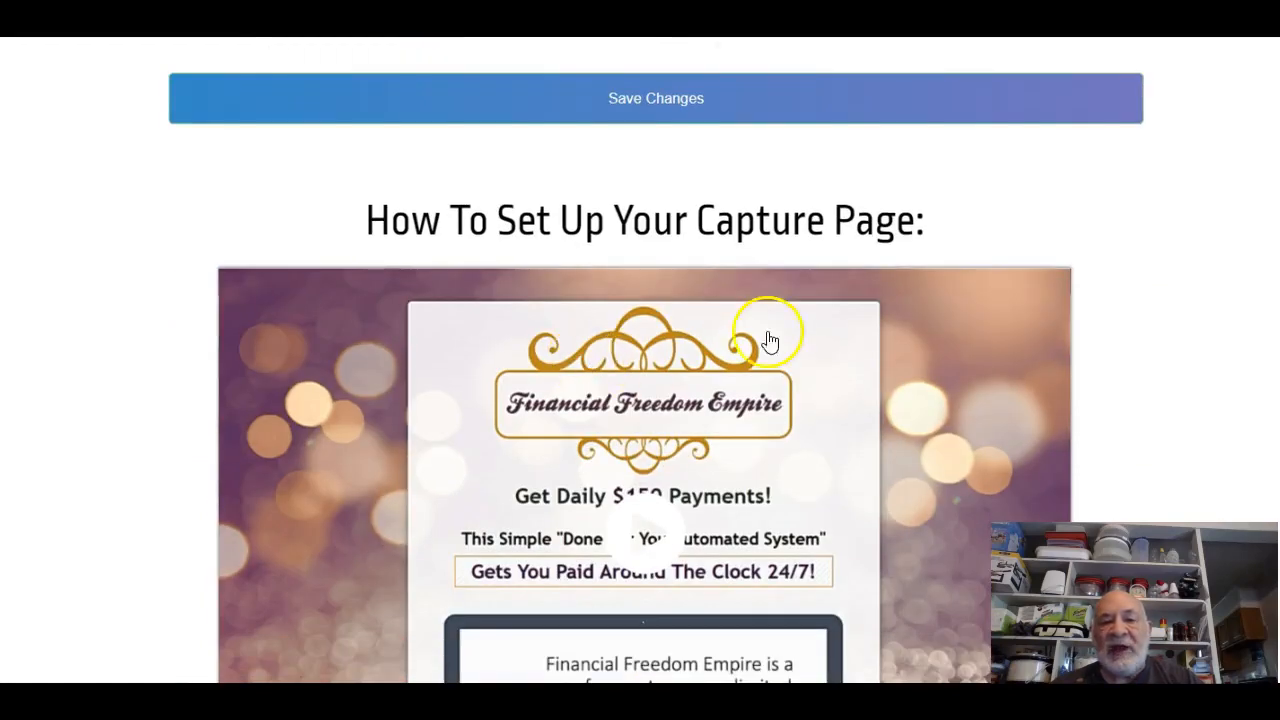
{"action": "scroll", "coordinate": [571, 286], "scroll_direction": "up", "scroll_amount": 4}
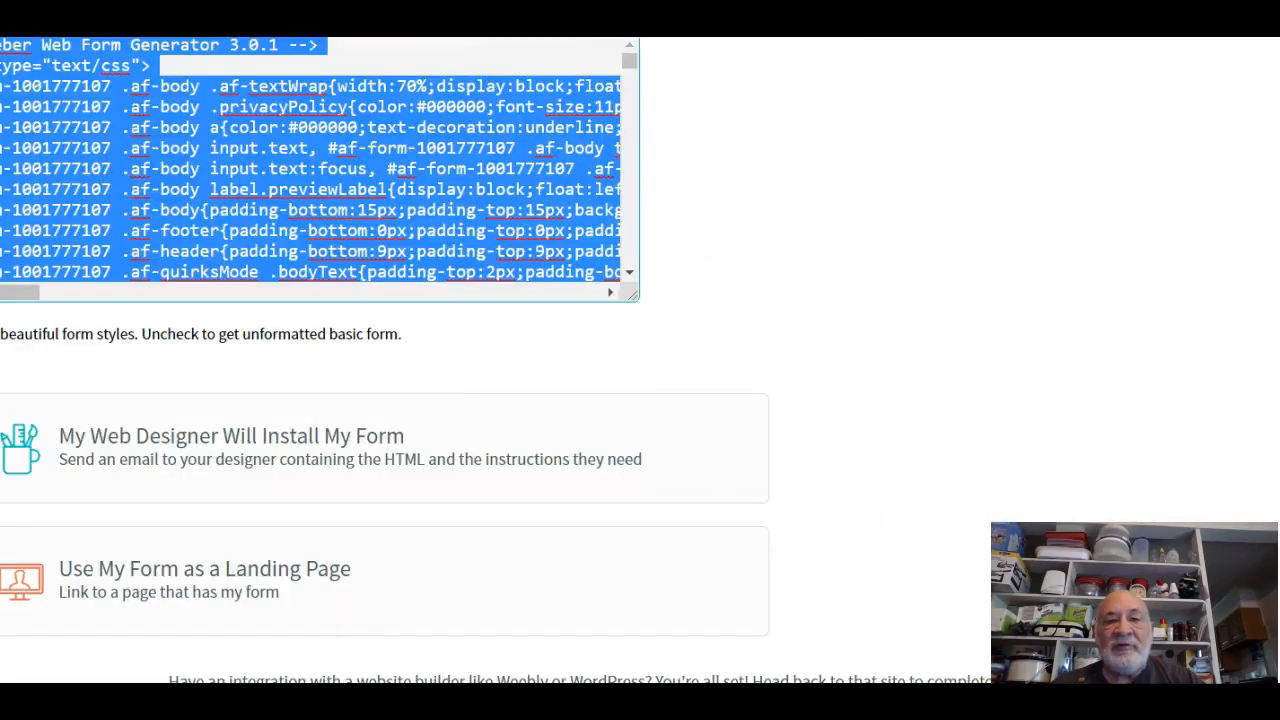
Open the list's Messages > Drafts page.
{"action": "left_click", "coordinate": [1025, 295]}
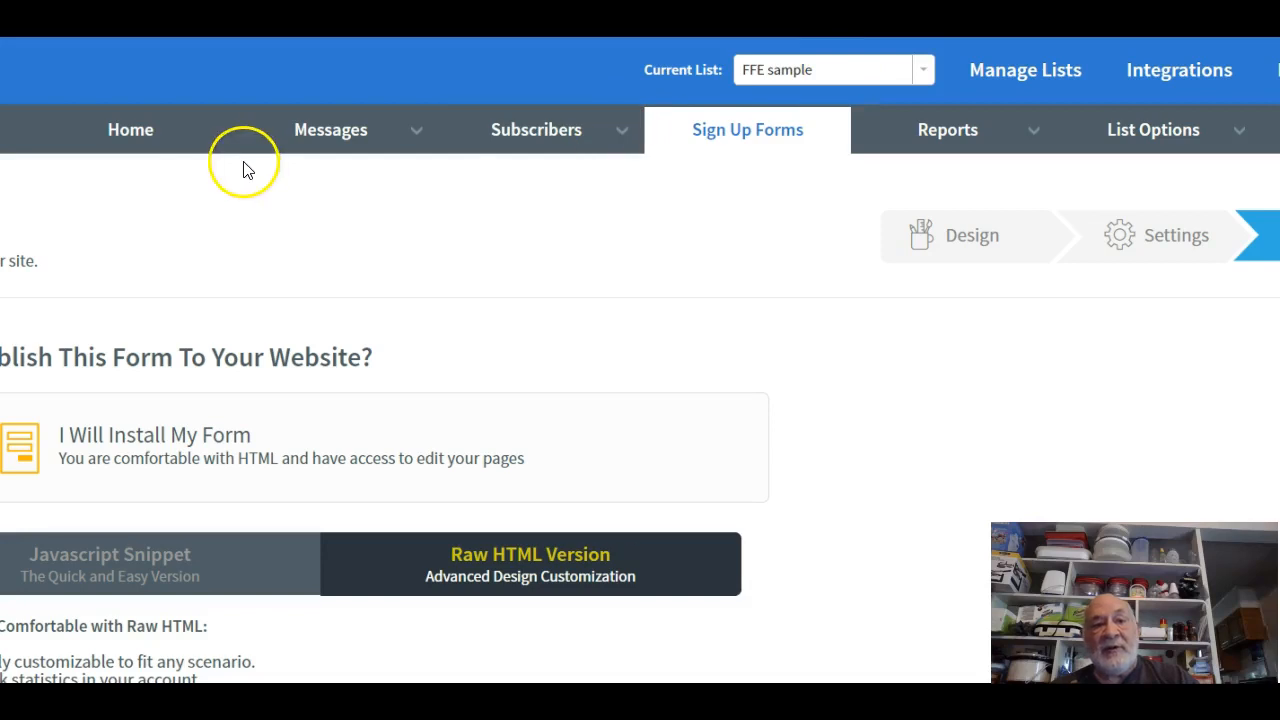
{"action": "left_click", "coordinate": [322, 138]}
{"action": "left_click", "coordinate": [306, 170]}
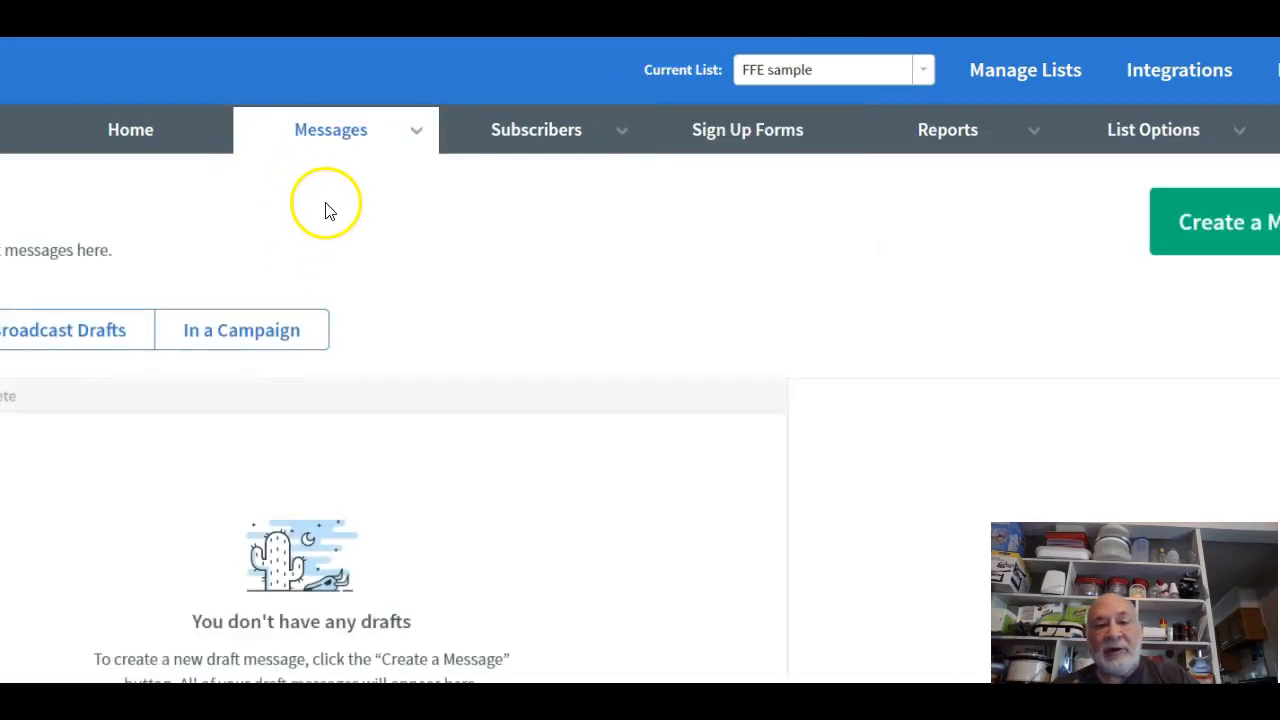
{"action": "scroll", "coordinate": [348, 198], "scroll_direction": "down", "scroll_amount": 3}
{"action": "scroll", "coordinate": [350, 197], "scroll_direction": "up", "scroll_amount": 3}
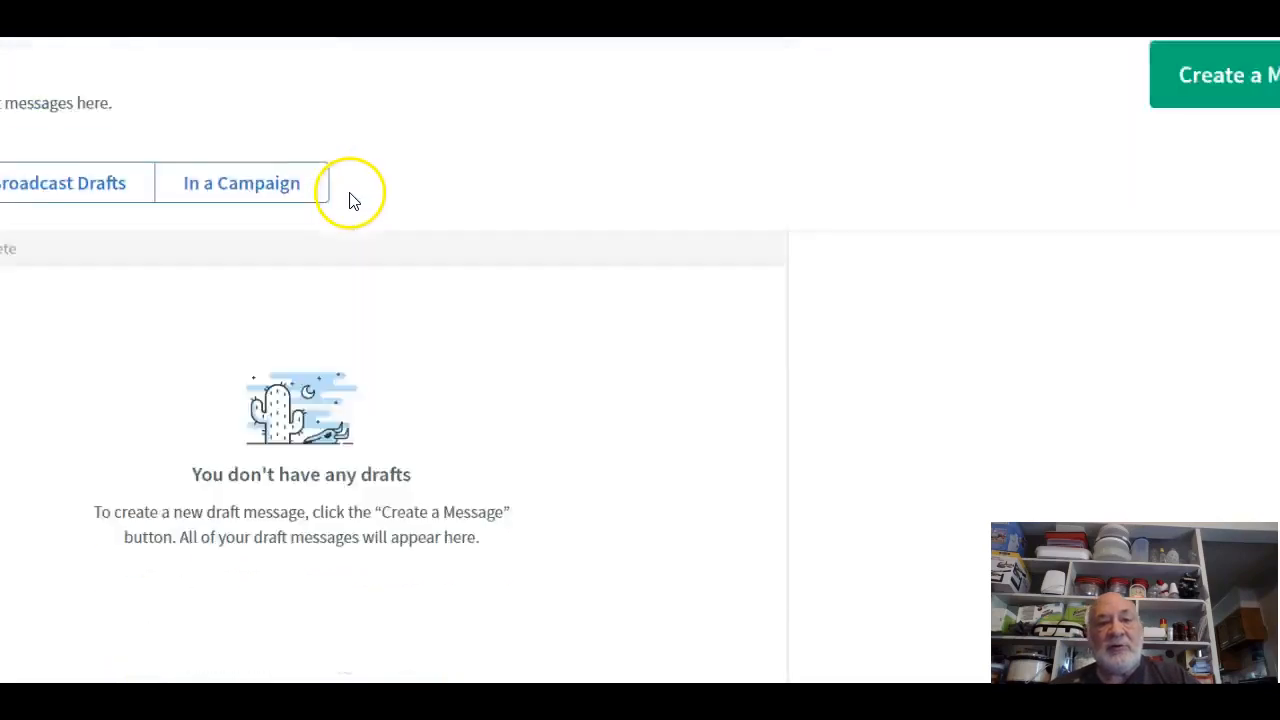
Open Legacy Follow Up Series and go to its Follow Up Sharing settings.
{"action": "left_click", "coordinate": [425, 130]}
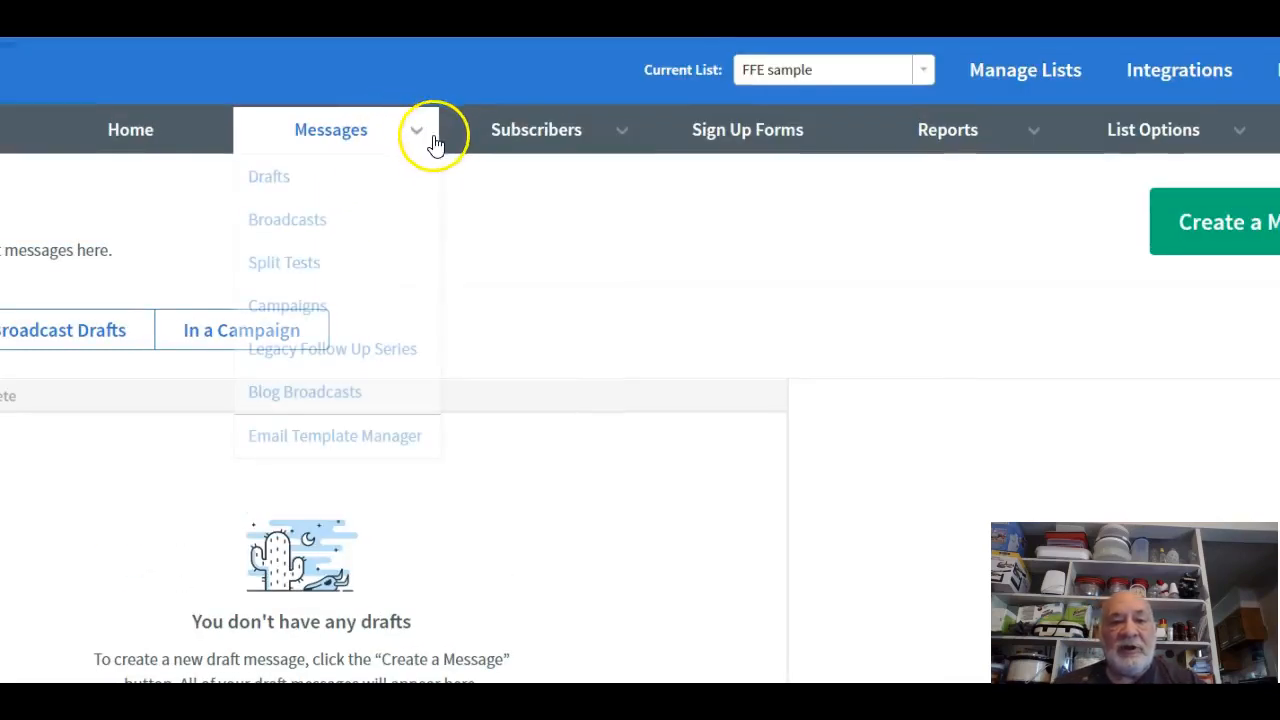
{"action": "left_click", "coordinate": [350, 347]}
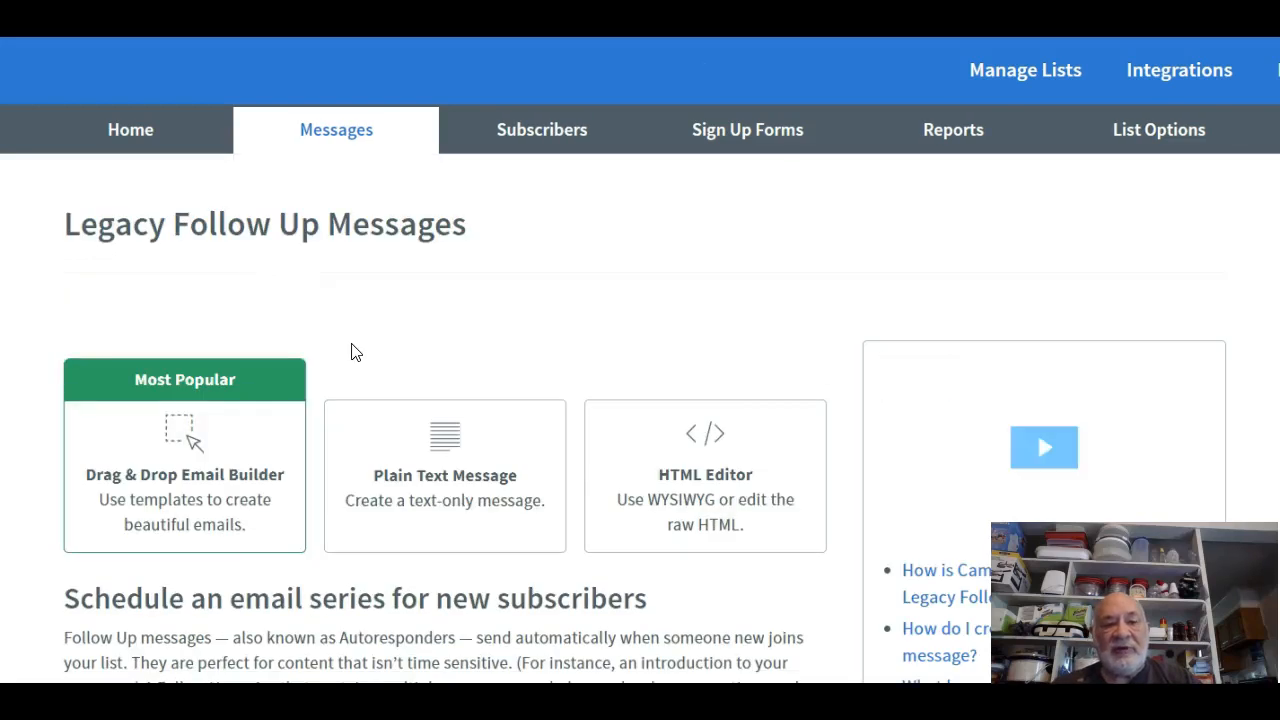
{"action": "scroll", "coordinate": [352, 350], "scroll_direction": "down", "scroll_amount": 5}
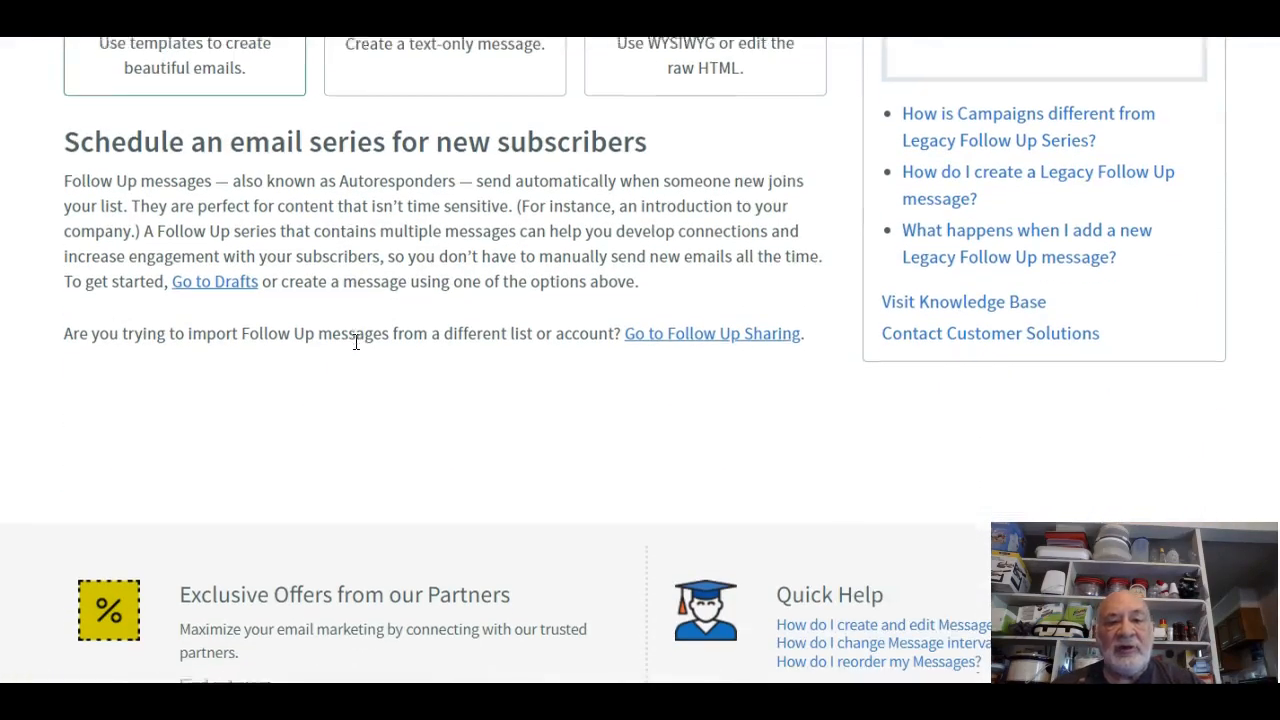
{"action": "scroll", "coordinate": [356, 346], "scroll_direction": "down", "scroll_amount": 1}
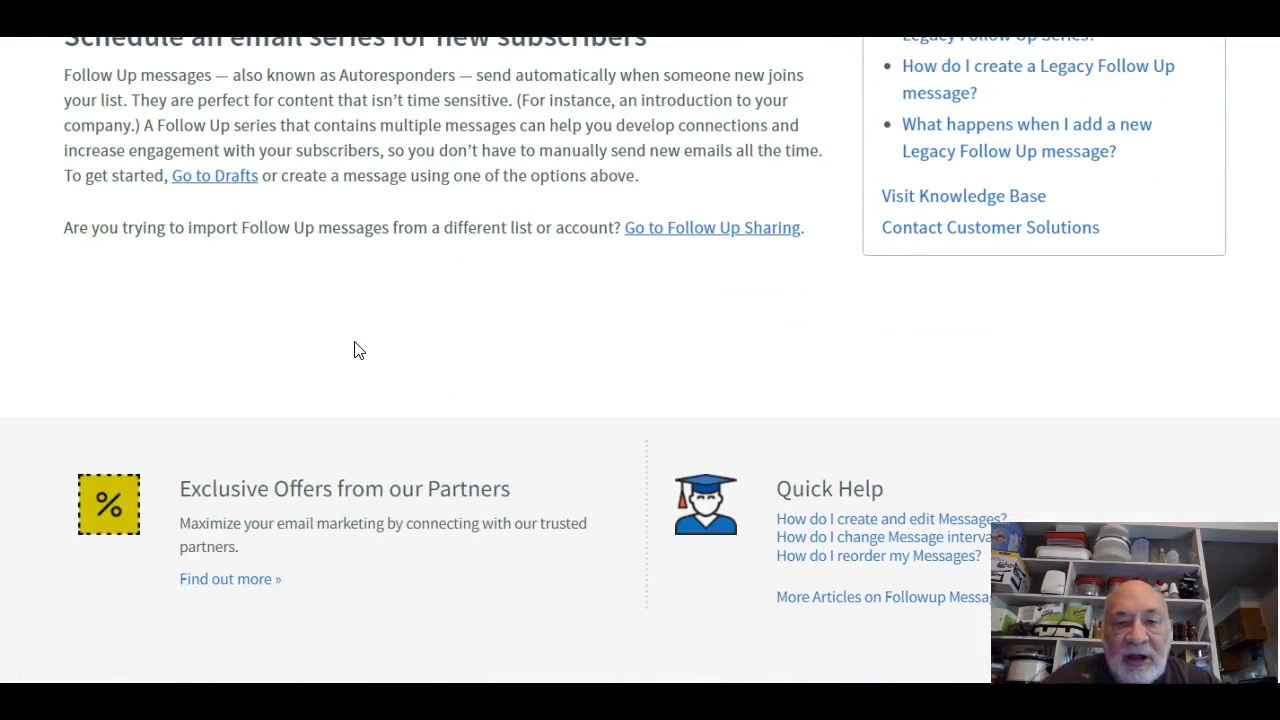
{"action": "scroll", "coordinate": [358, 350], "scroll_direction": "up", "scroll_amount": 2}
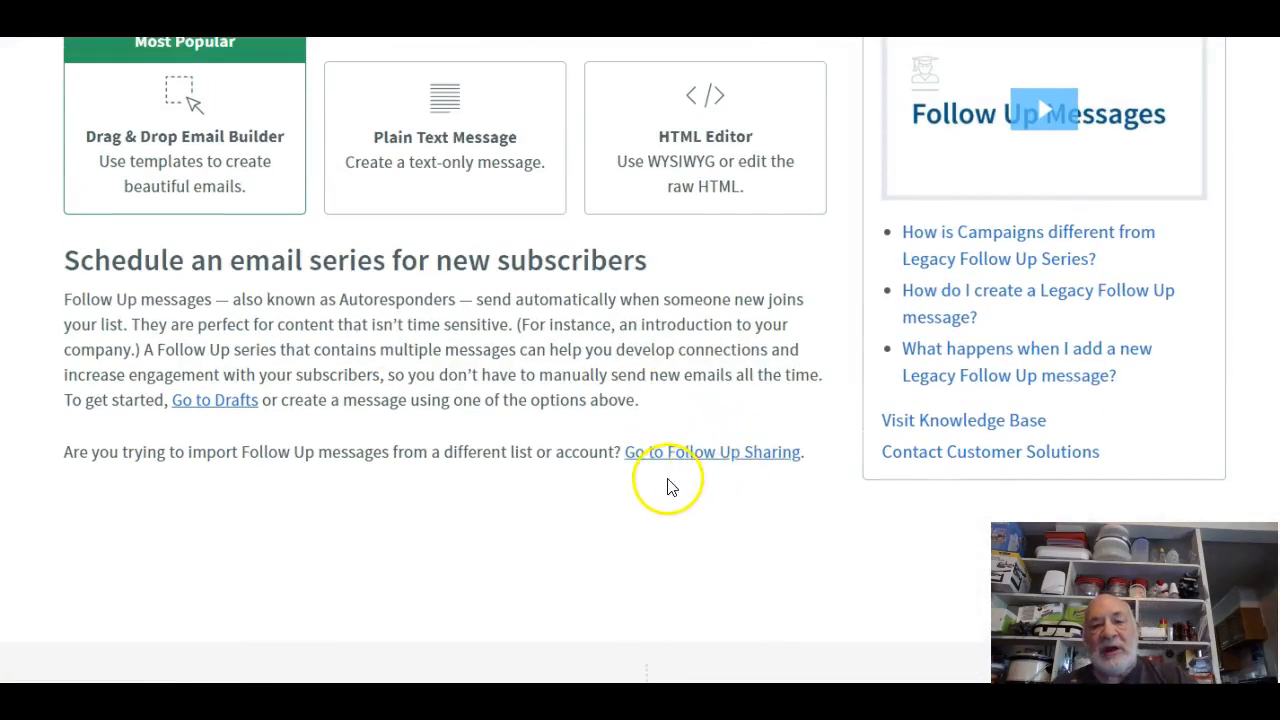
{"action": "left_click", "coordinate": [694, 458]}
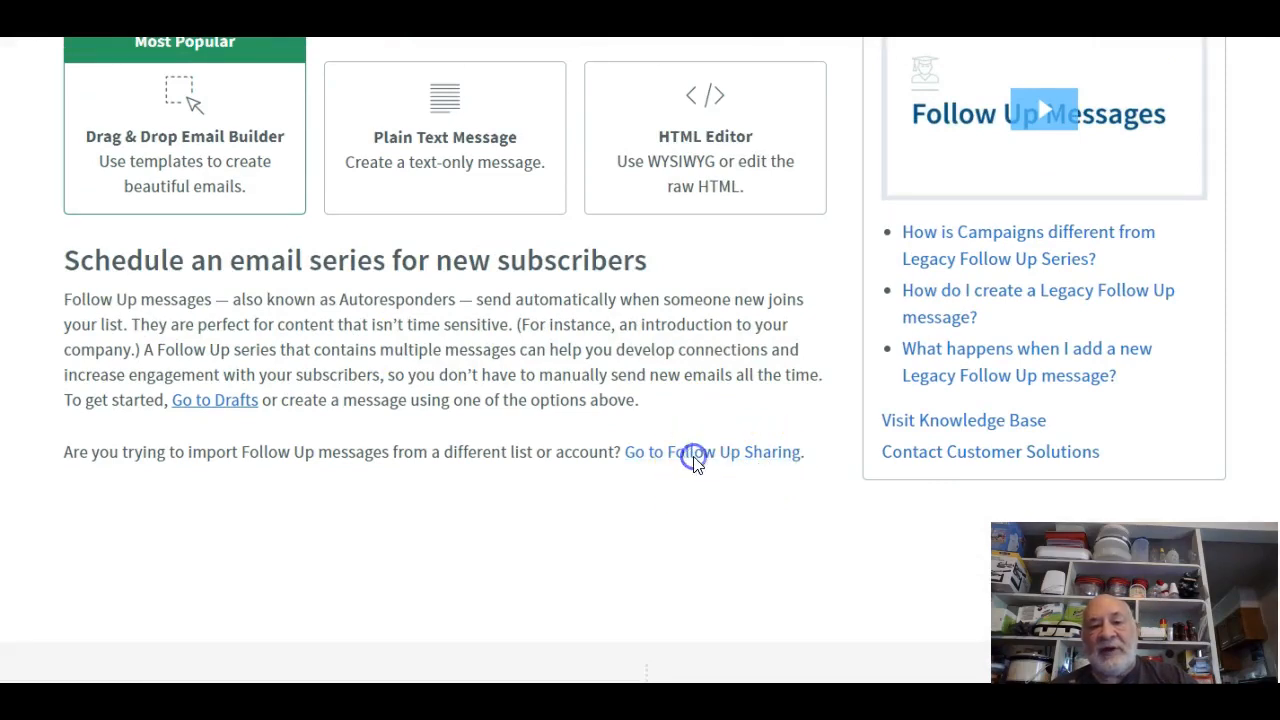
{"action": "scroll", "coordinate": [560, 480], "scroll_direction": "down", "scroll_amount": 3}
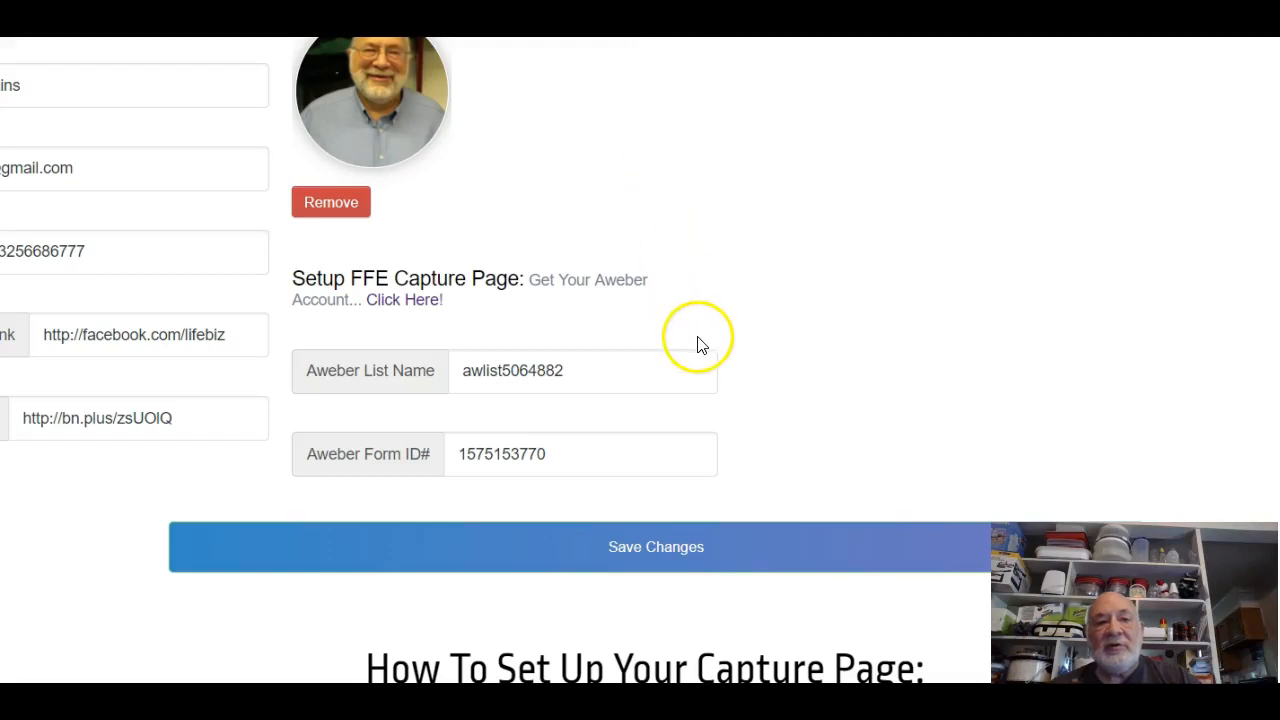
{"action": "scroll", "coordinate": [697, 343], "scroll_direction": "up", "scroll_amount": 5}
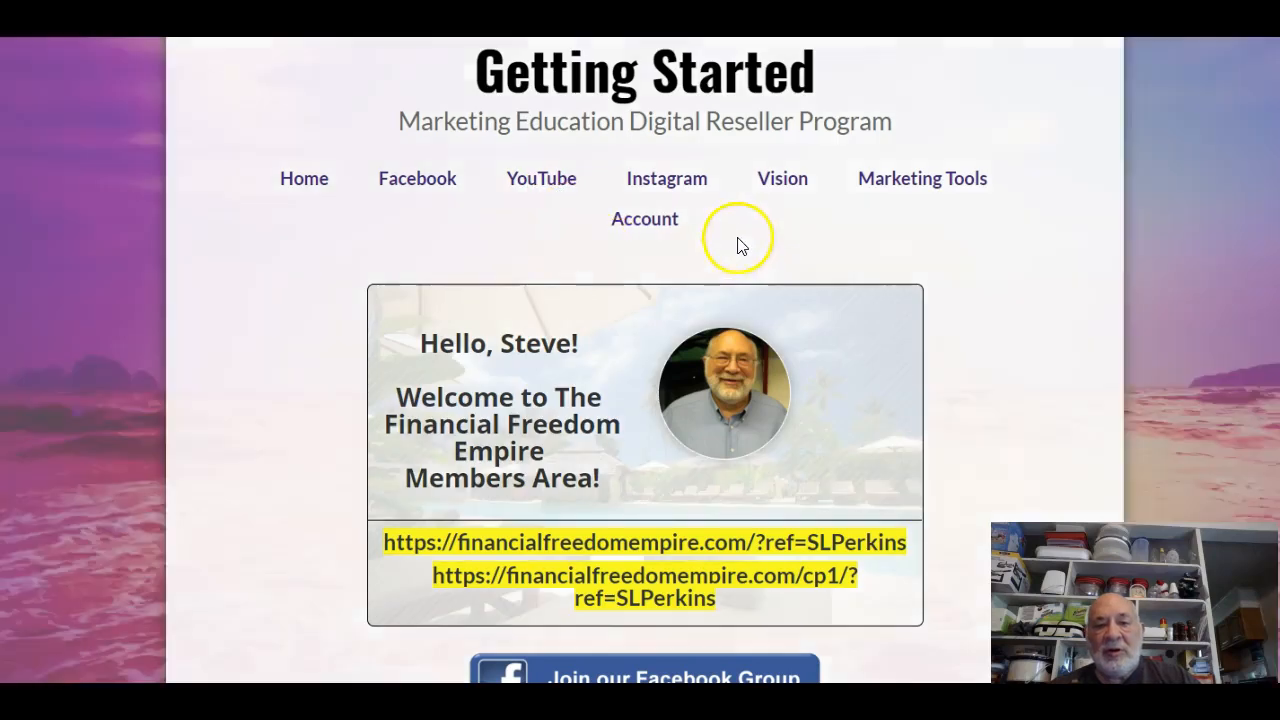
Open Marketing Tools and scroll to the Email Series PDF and Aweber Legacy Series downloads.
{"action": "left_click", "coordinate": [921, 179]}
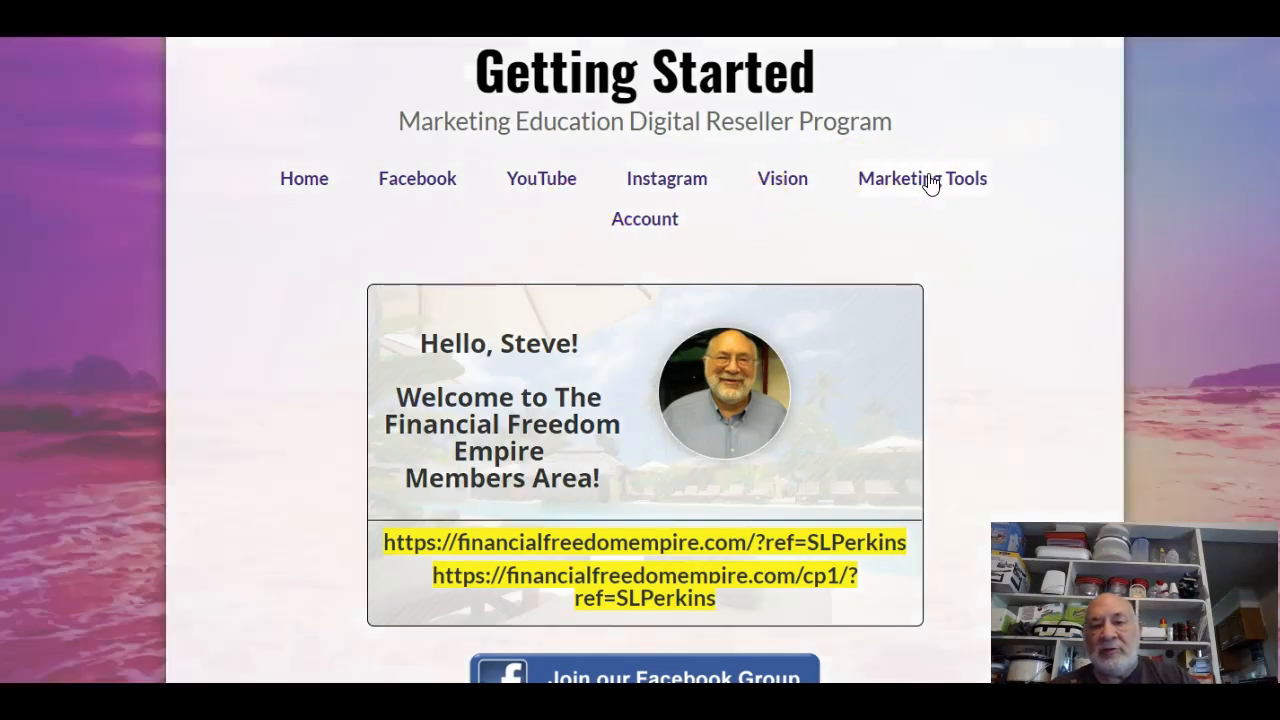
{"action": "scroll", "coordinate": [638, 275], "scroll_direction": "down", "scroll_amount": 3}
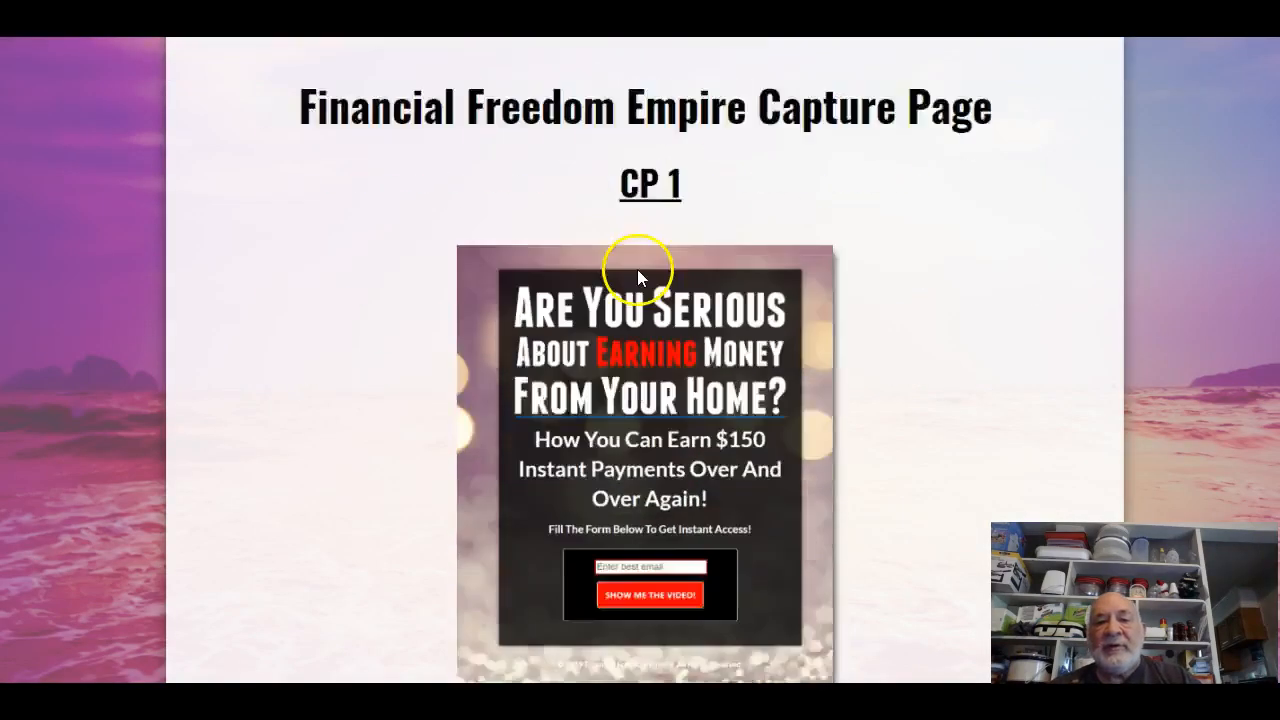
{"action": "scroll", "coordinate": [637, 275], "scroll_direction": "down", "scroll_amount": 10}
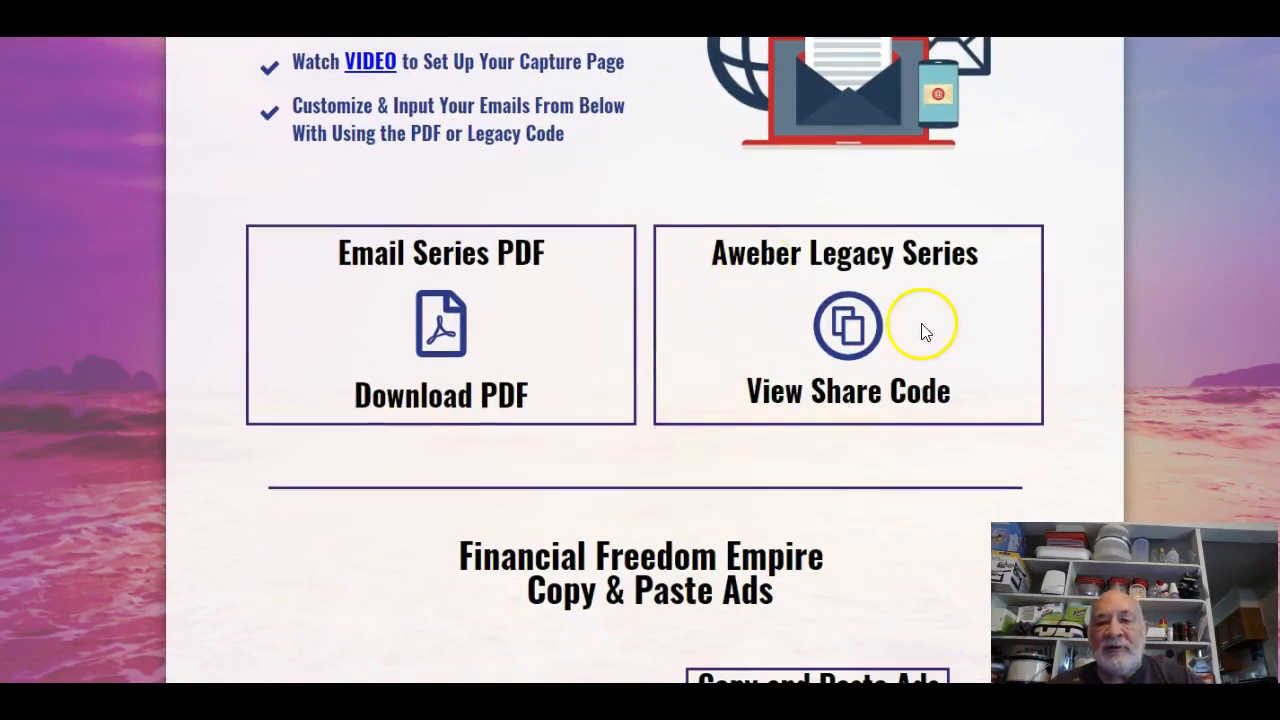
Reveal the Aweber Legacy Series share code and copy it.
{"action": "left_click", "coordinate": [851, 328]}
{"action": "left_click_drag", "start_coordinate": [888, 452], "coordinate": [434, 459]}
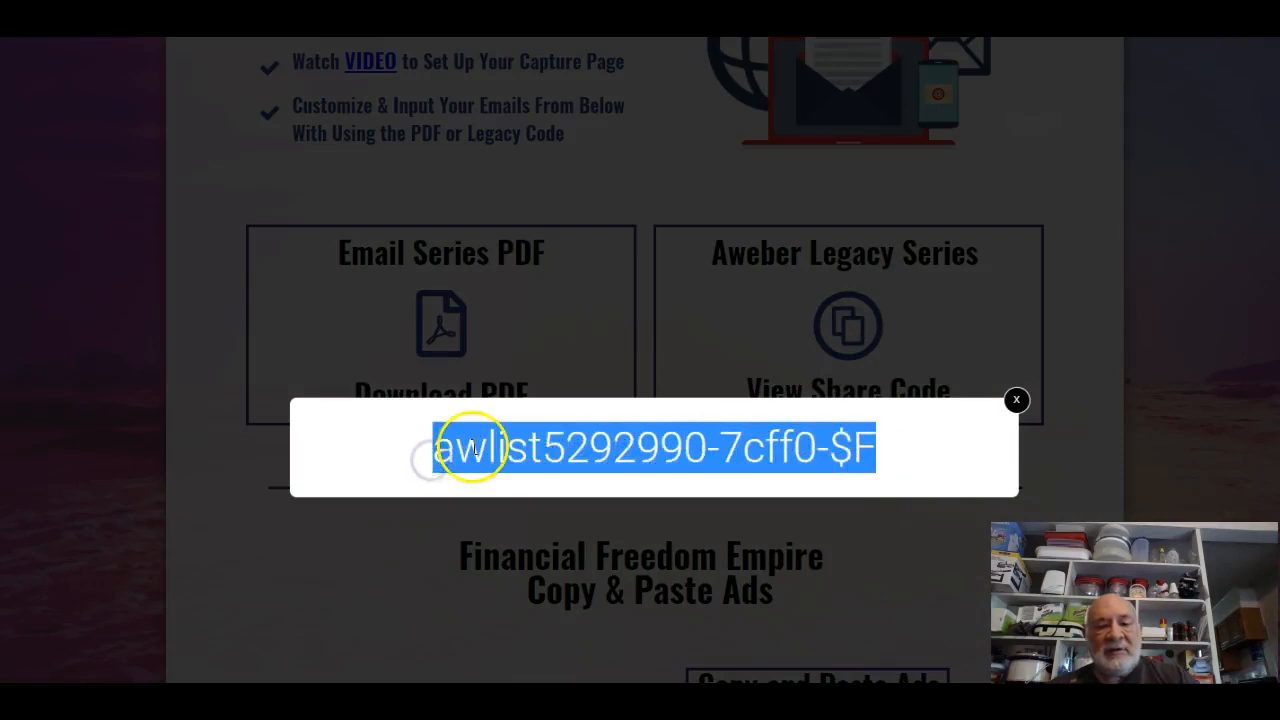
{"action": "right_click", "coordinate": [468, 449]}
{"action": "left_click", "coordinate": [513, 463]}
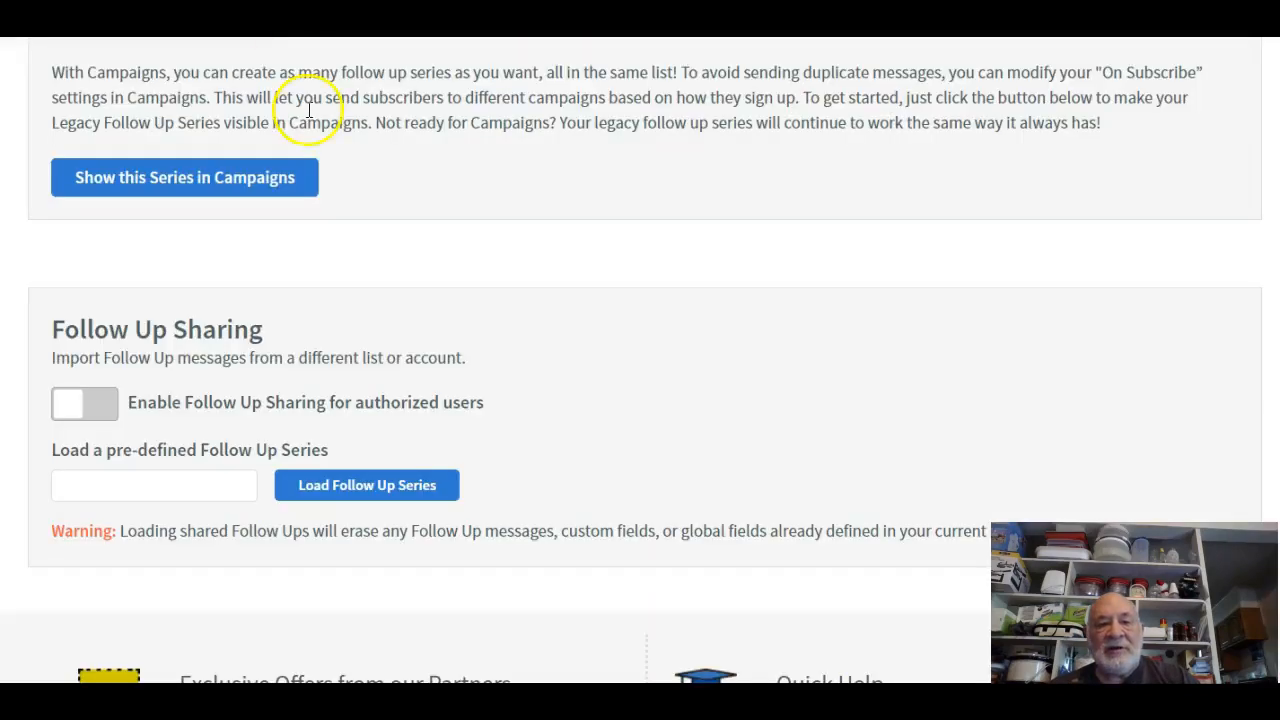
Paste the share code into the pre-defined series field and load the follow-up series.
{"action": "right_click", "coordinate": [174, 487]}
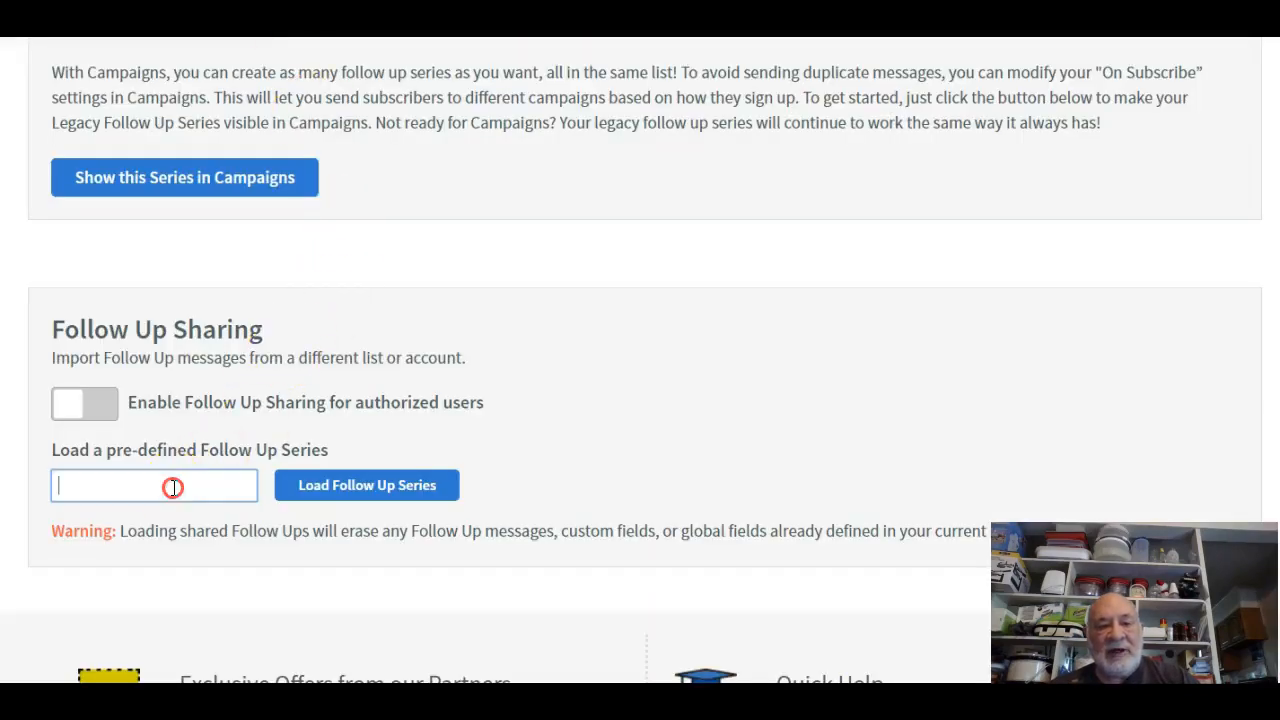
{"action": "left_click", "coordinate": [219, 281]}
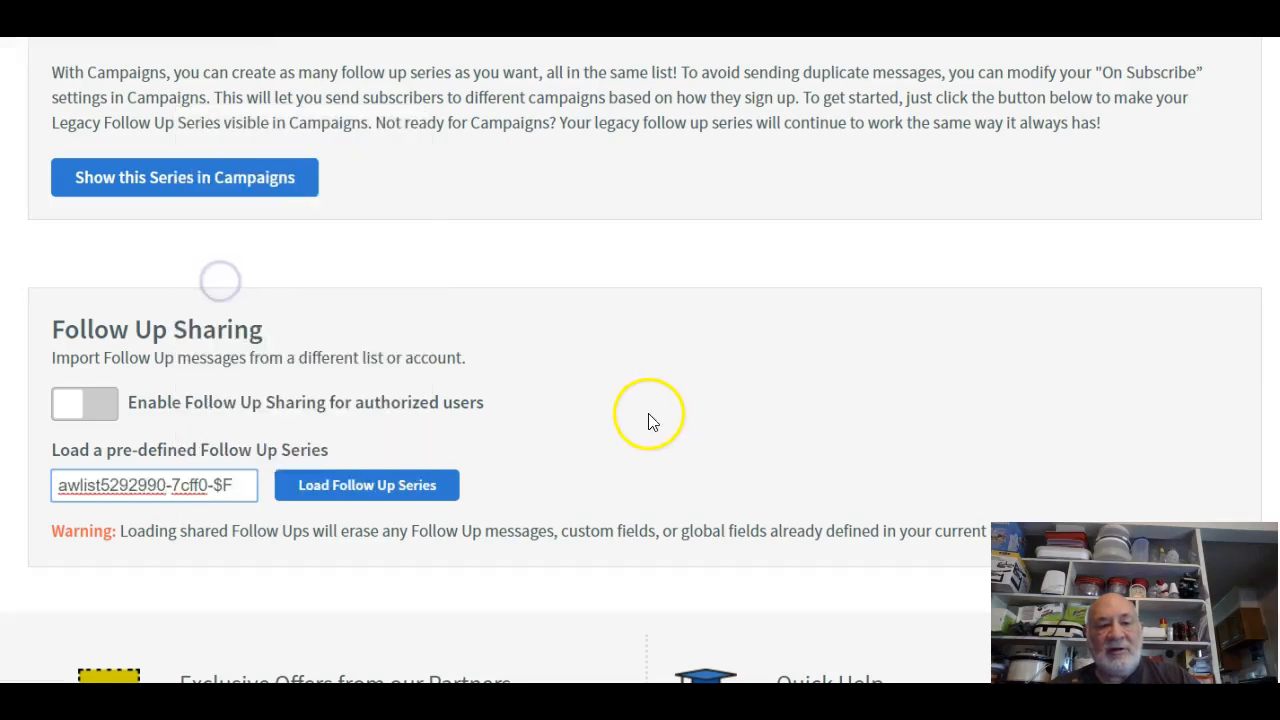
{"action": "left_click", "coordinate": [416, 487]}
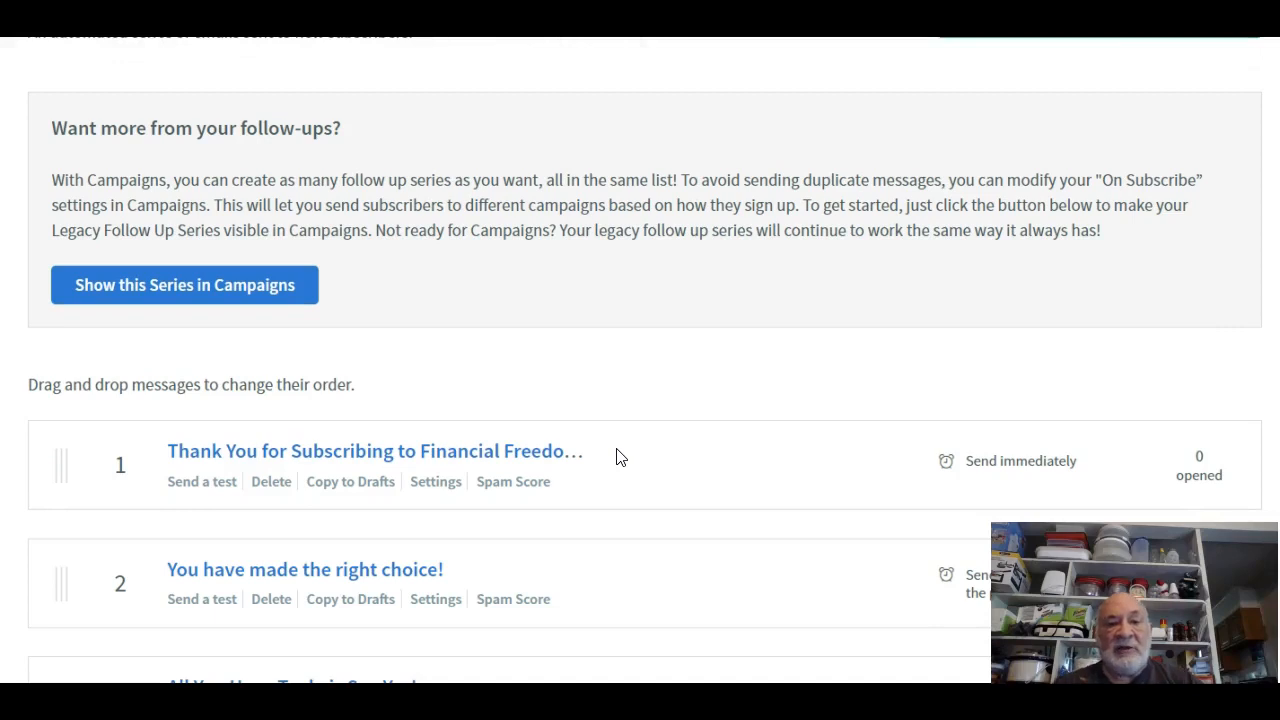
Open message 1, 'Thank You for Subscribing to Financial Freedom Empire!', for editing.
{"action": "scroll", "coordinate": [680, 409], "scroll_direction": "down", "scroll_amount": 10}
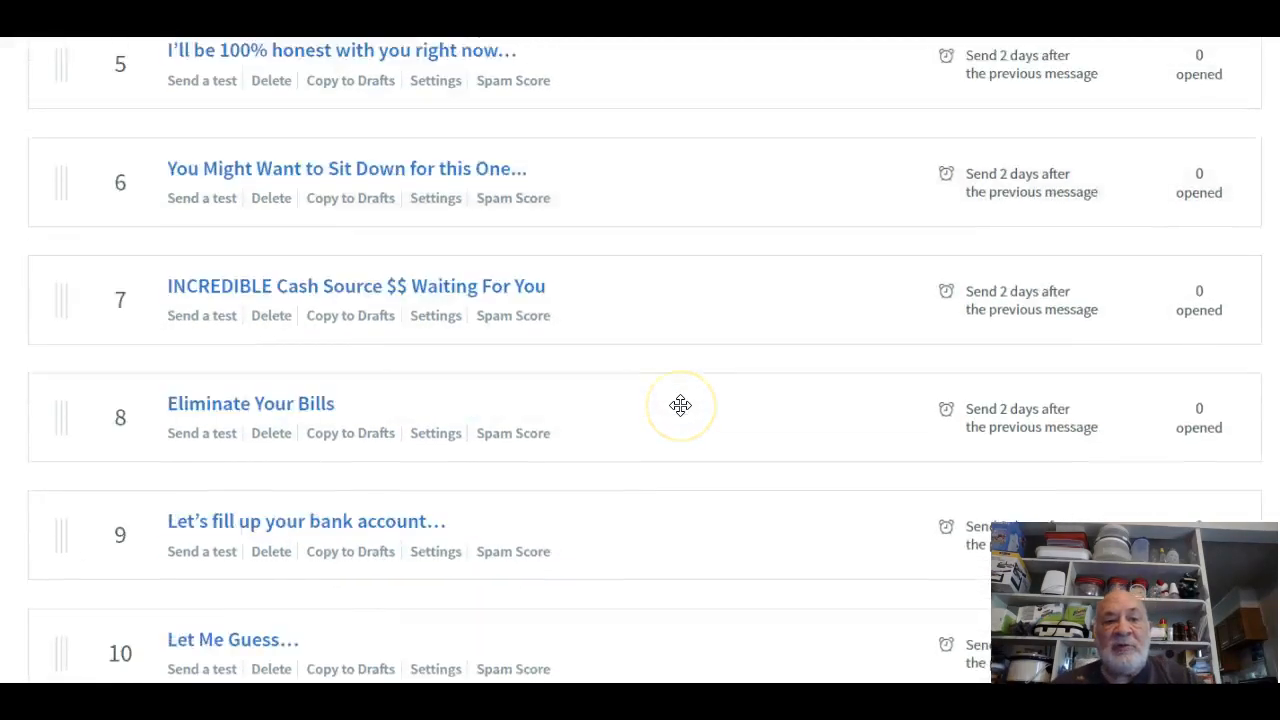
{"action": "scroll", "coordinate": [680, 405], "scroll_direction": "up", "scroll_amount": 10}
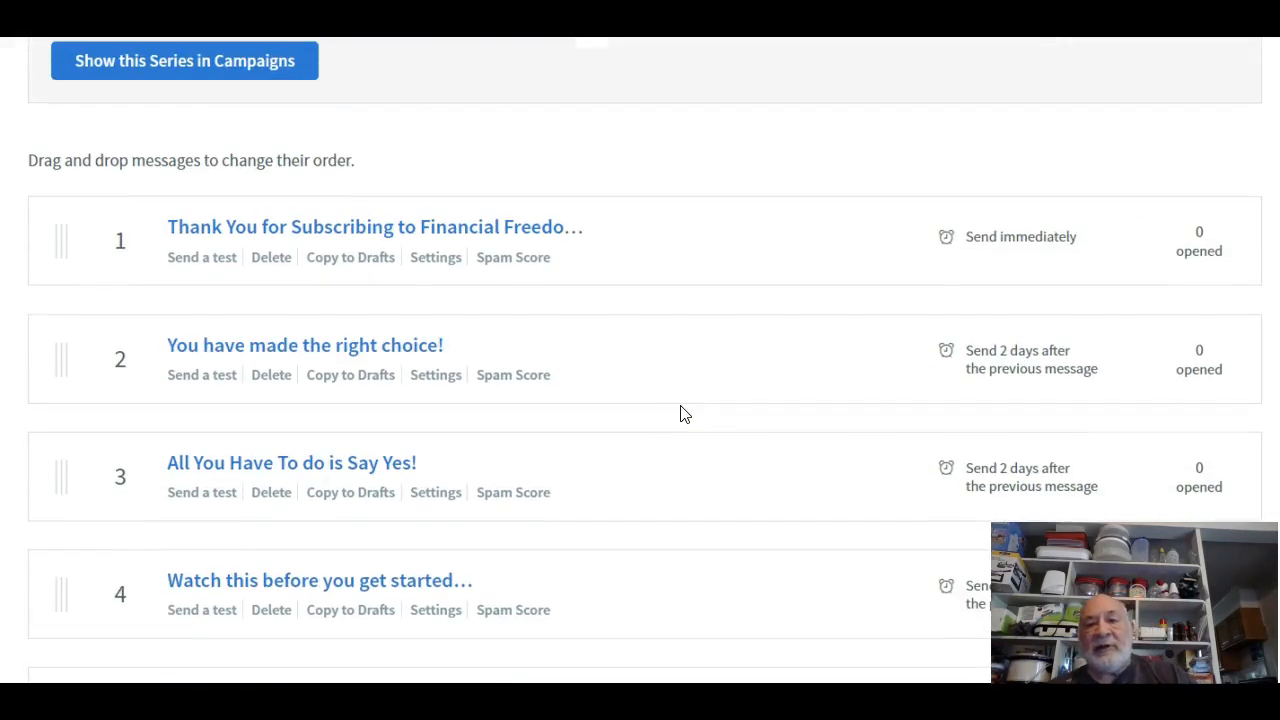
{"action": "left_click", "coordinate": [322, 240]}
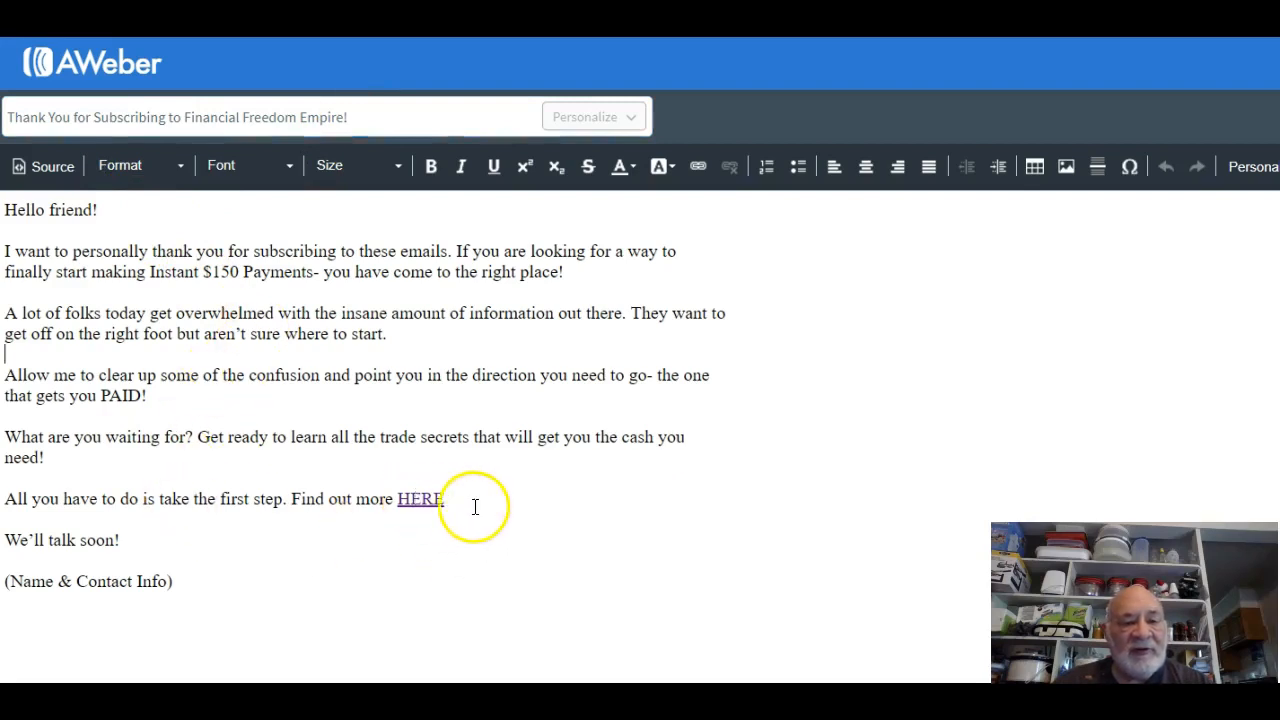
Select HERE, open its link settings and clear the existing address.
{"action": "left_click", "coordinate": [436, 501]}
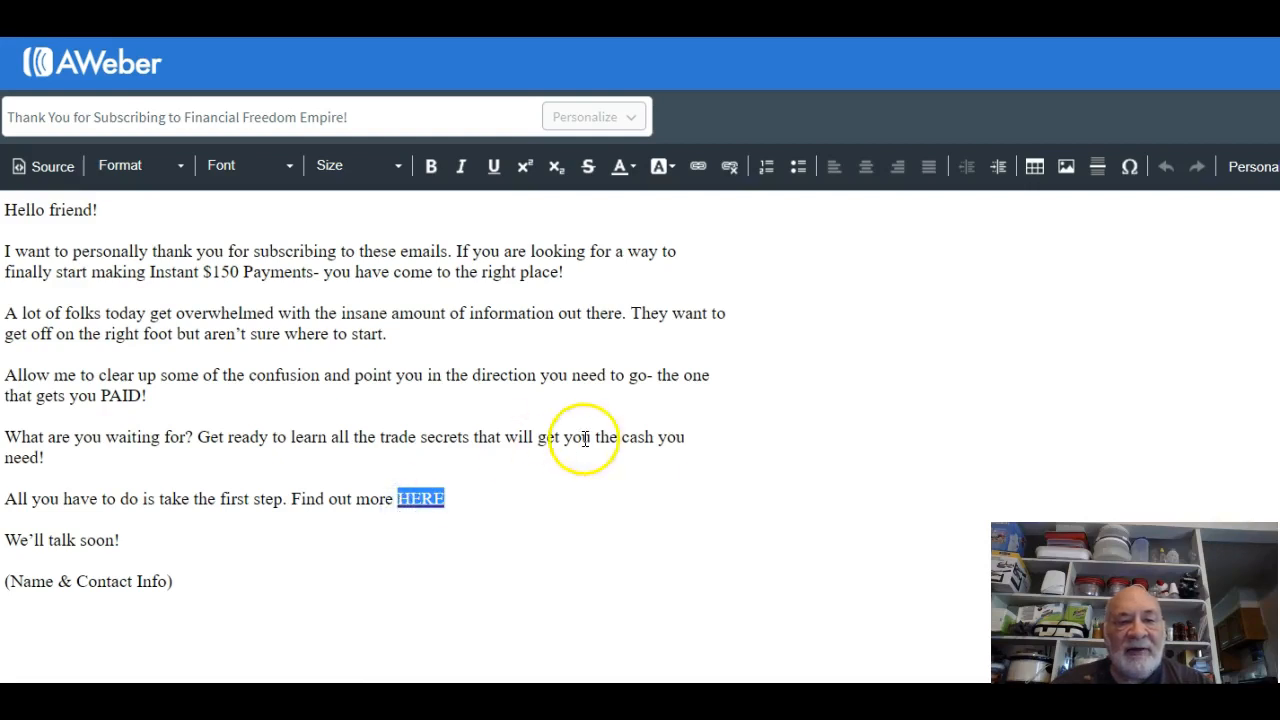
{"action": "left_click", "coordinate": [699, 170]}
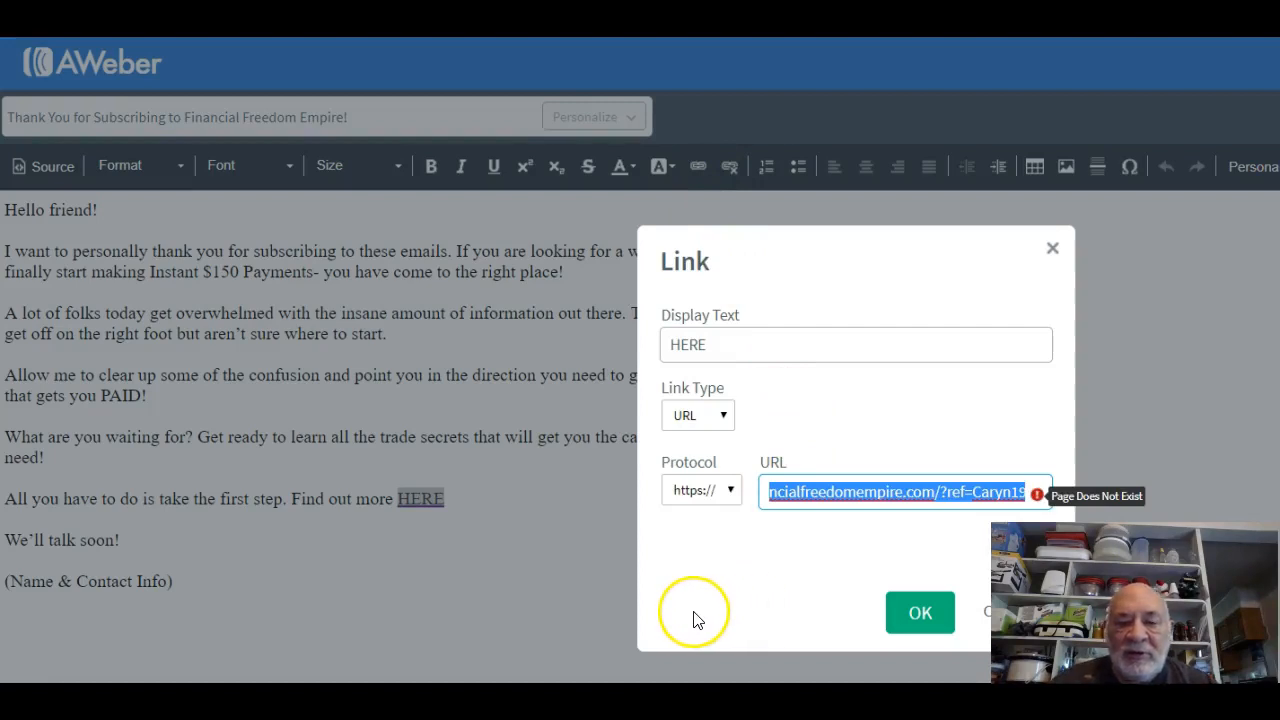
{"action": "key", "text": "BackSpace"}
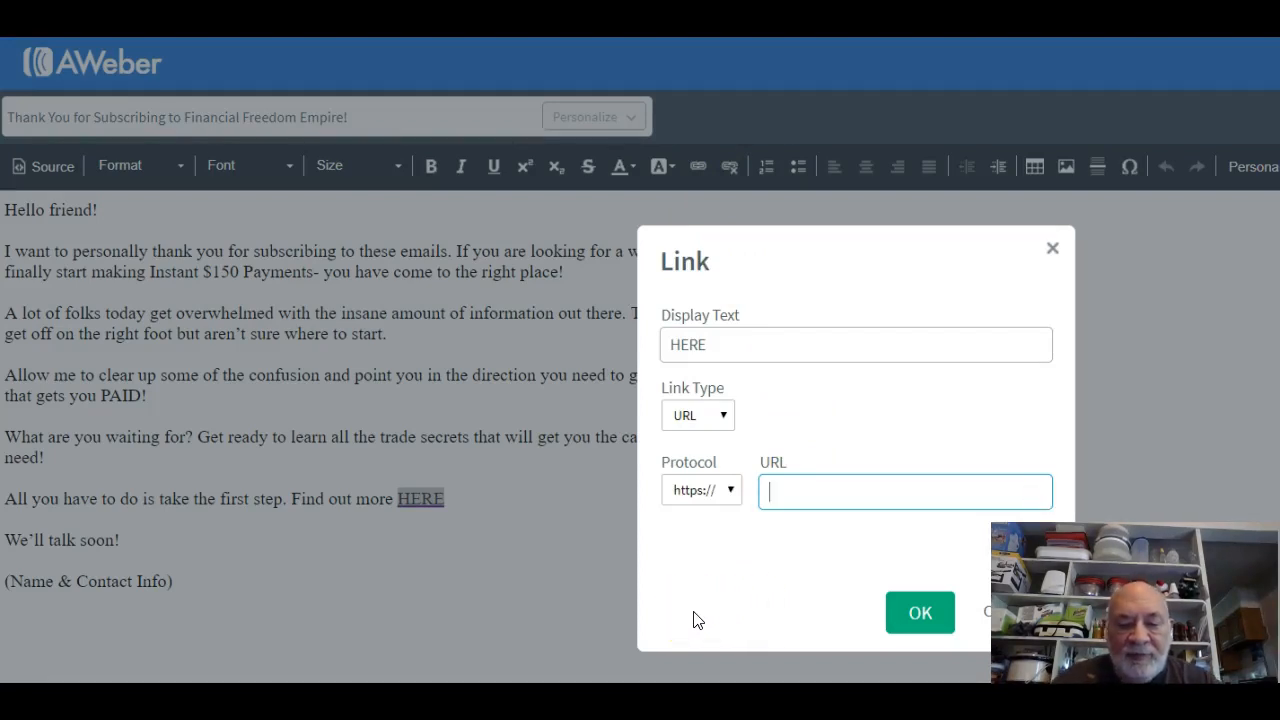
Copy the main Financial Freedom Empire referral URL from the members area.
{"action": "left_click", "coordinate": [640, 28]}
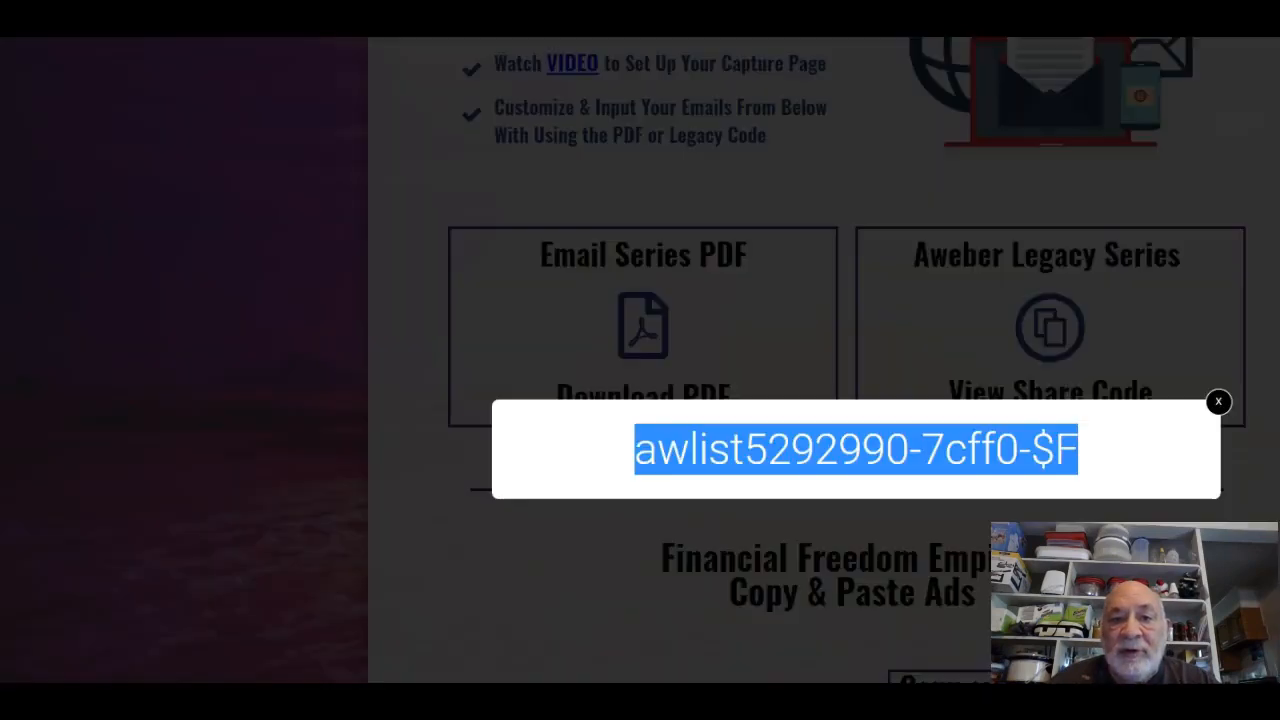
{"action": "left_click", "coordinate": [1218, 406]}
{"action": "scroll", "coordinate": [880, 557], "scroll_direction": "up", "scroll_amount": 10}
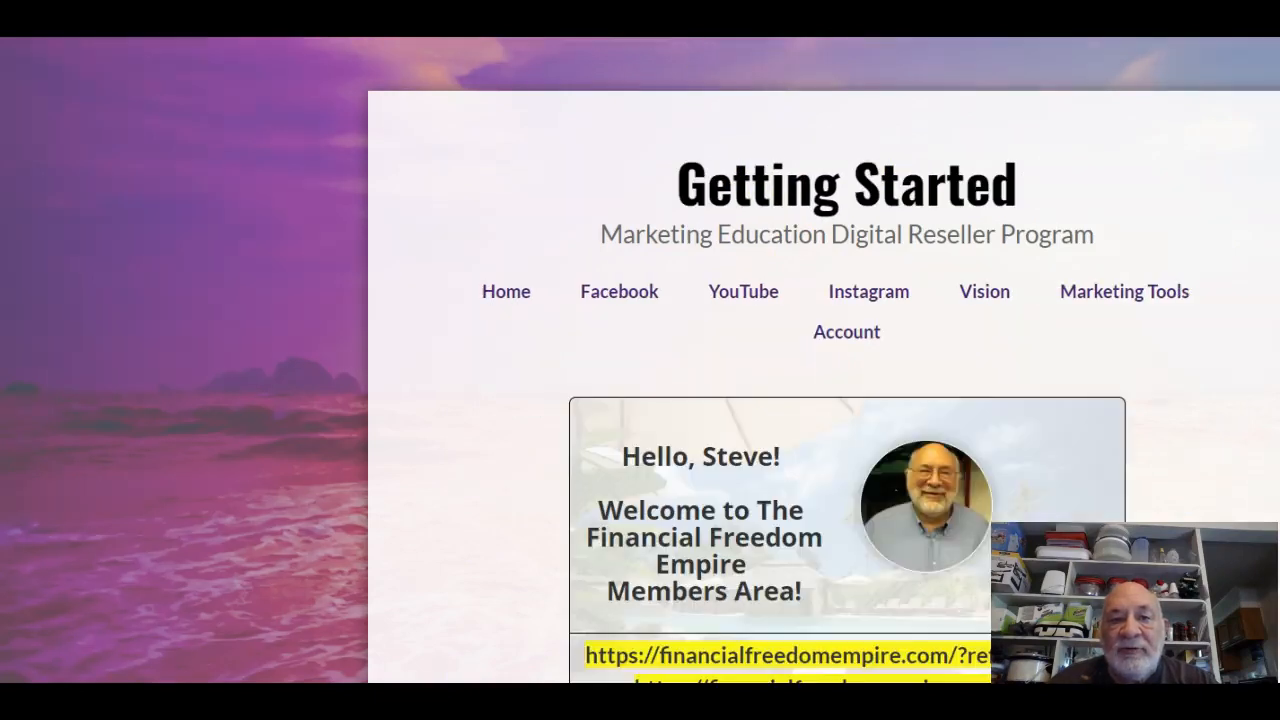
{"action": "scroll", "coordinate": [789, 551], "scroll_direction": "down", "scroll_amount": 5}
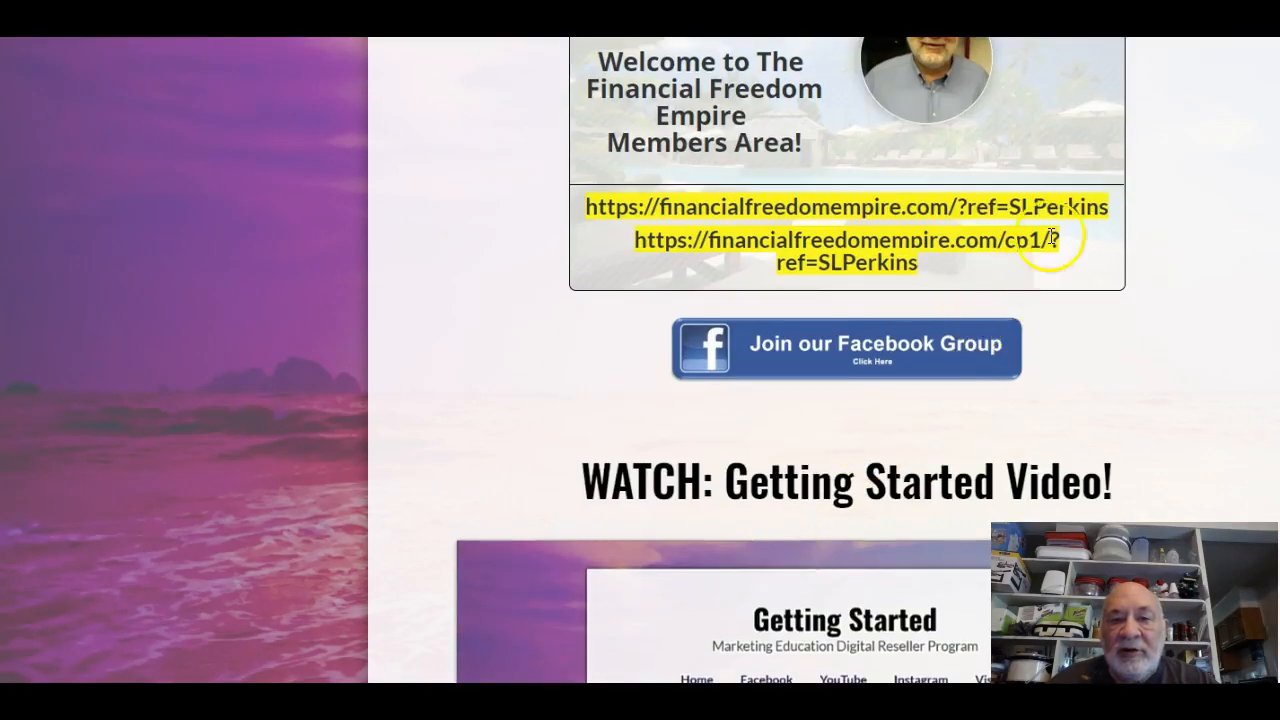
{"action": "left_click_drag", "start_coordinate": [1112, 213], "coordinate": [582, 202]}
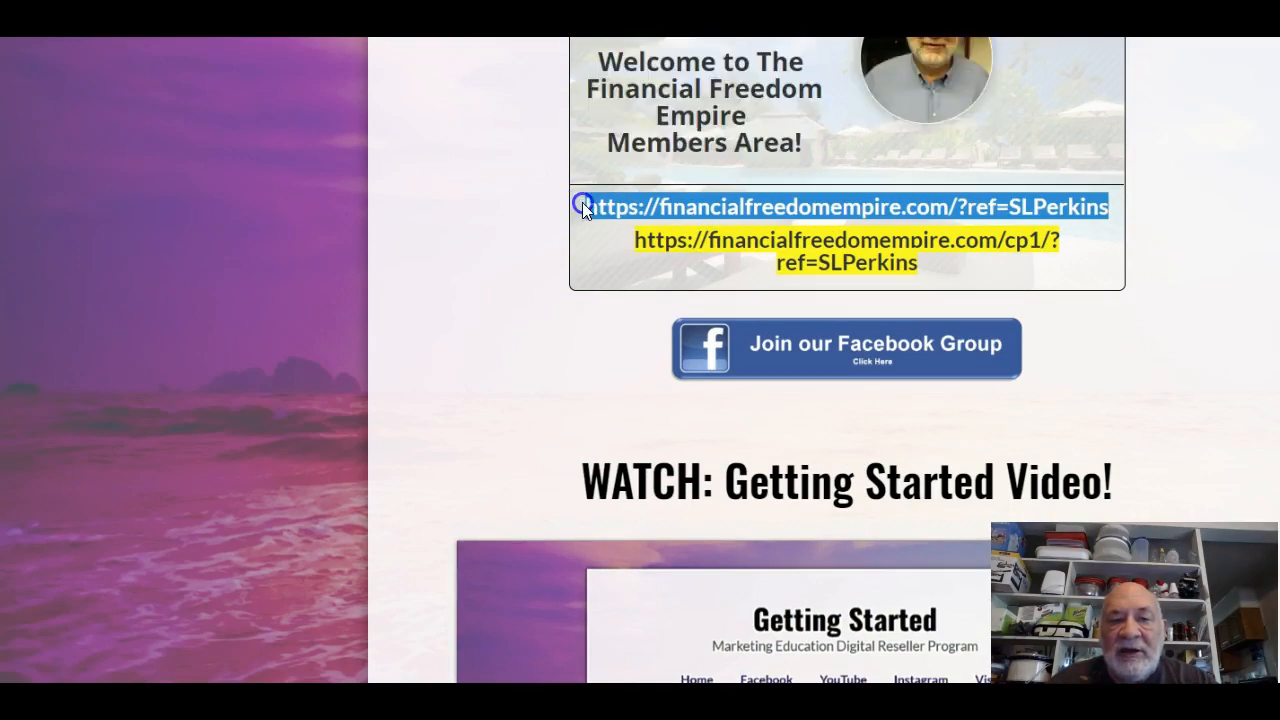
{"action": "right_click", "coordinate": [619, 207]}
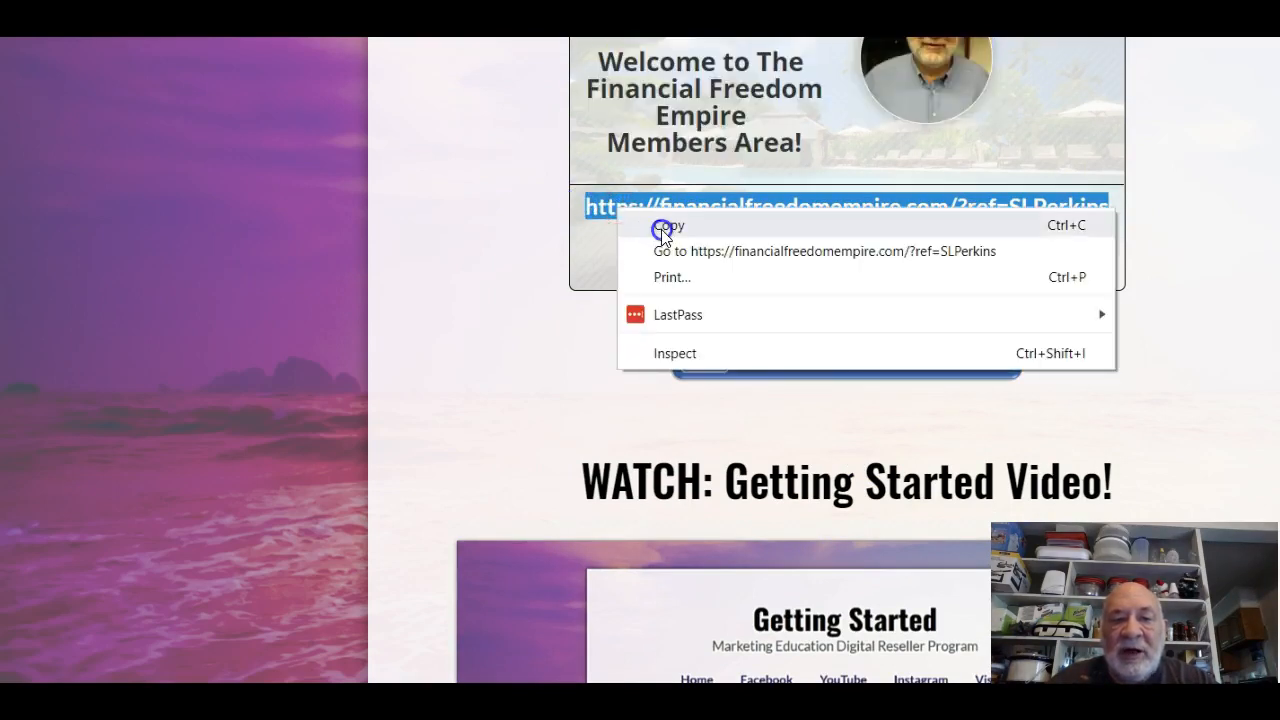
{"action": "left_click", "coordinate": [662, 228]}
Paste the referral URL as HERE's link address and confirm with OK.
{"action": "key", "text": "ctrl+Tab"}
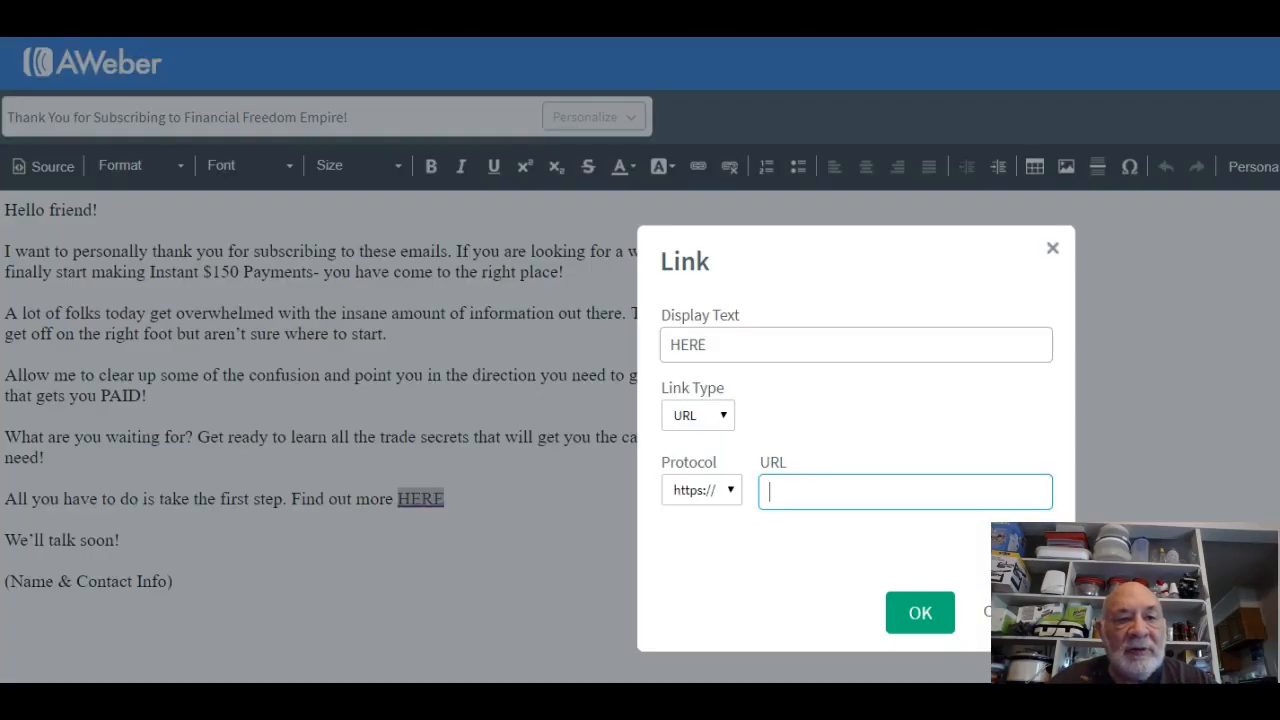
{"action": "right_click", "coordinate": [809, 497]}
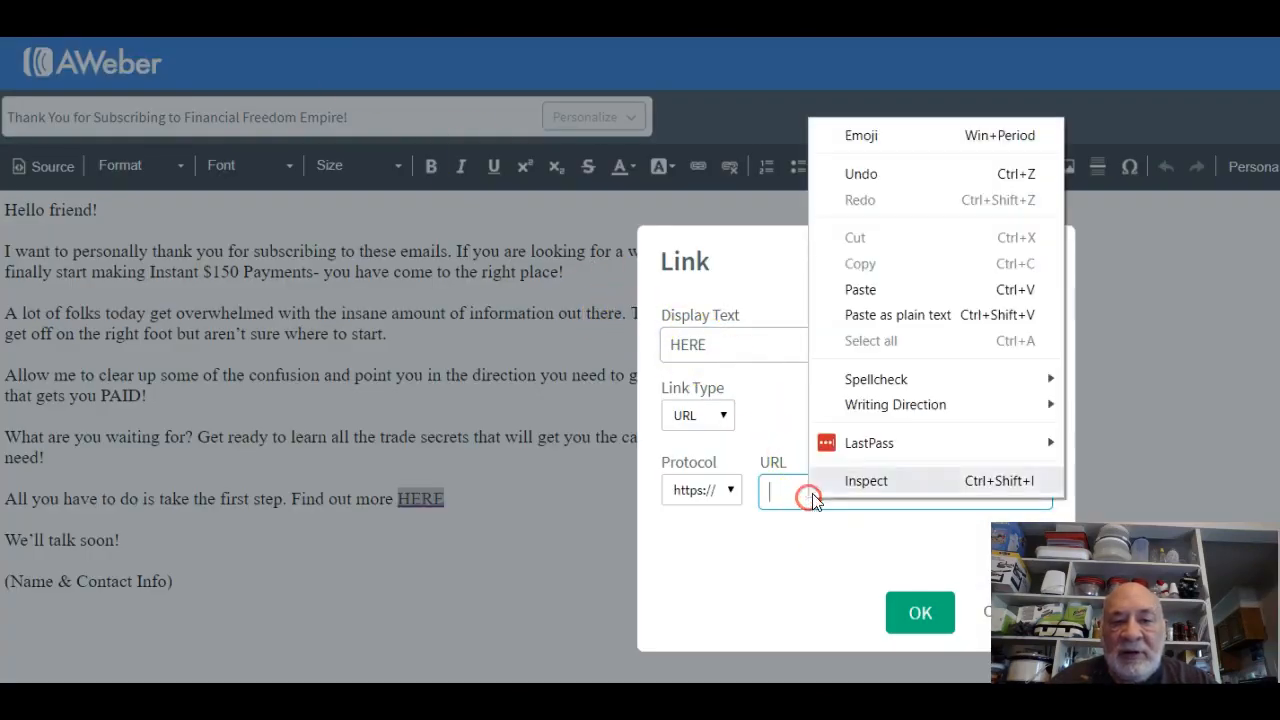
{"action": "left_click", "coordinate": [900, 284]}
{"action": "left_click", "coordinate": [782, 562]}
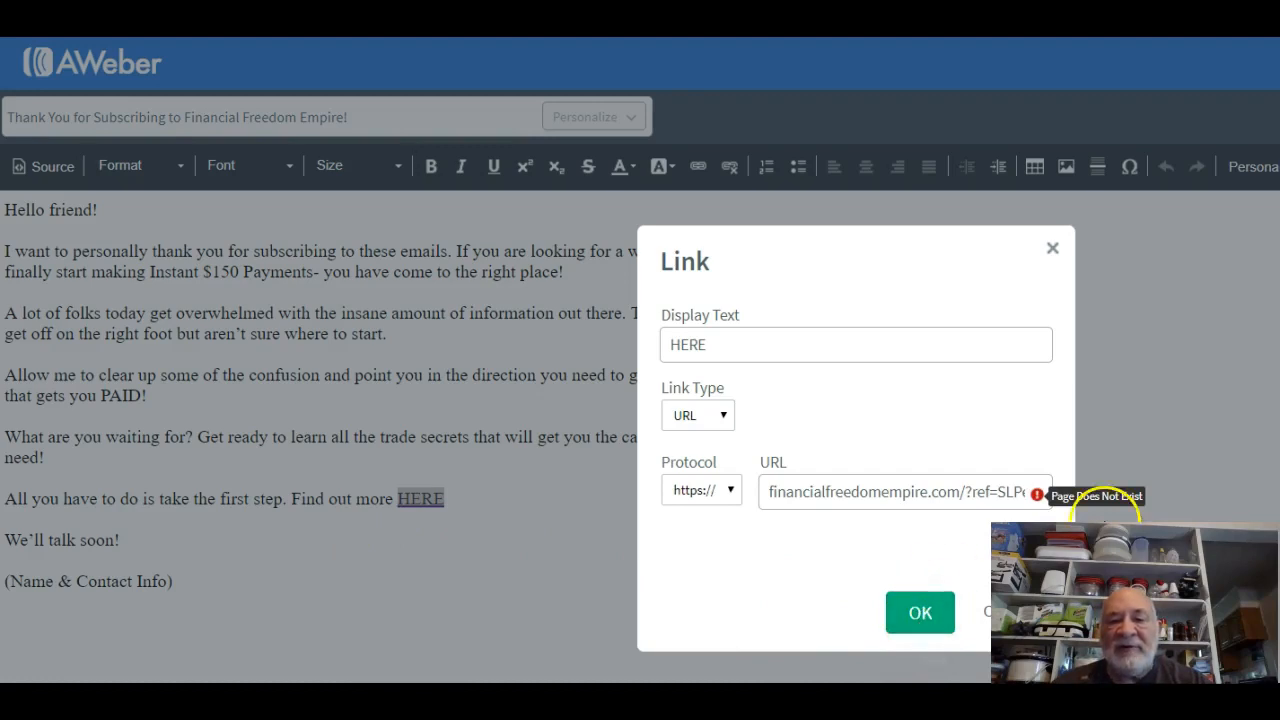
{"action": "left_click", "coordinate": [923, 619]}
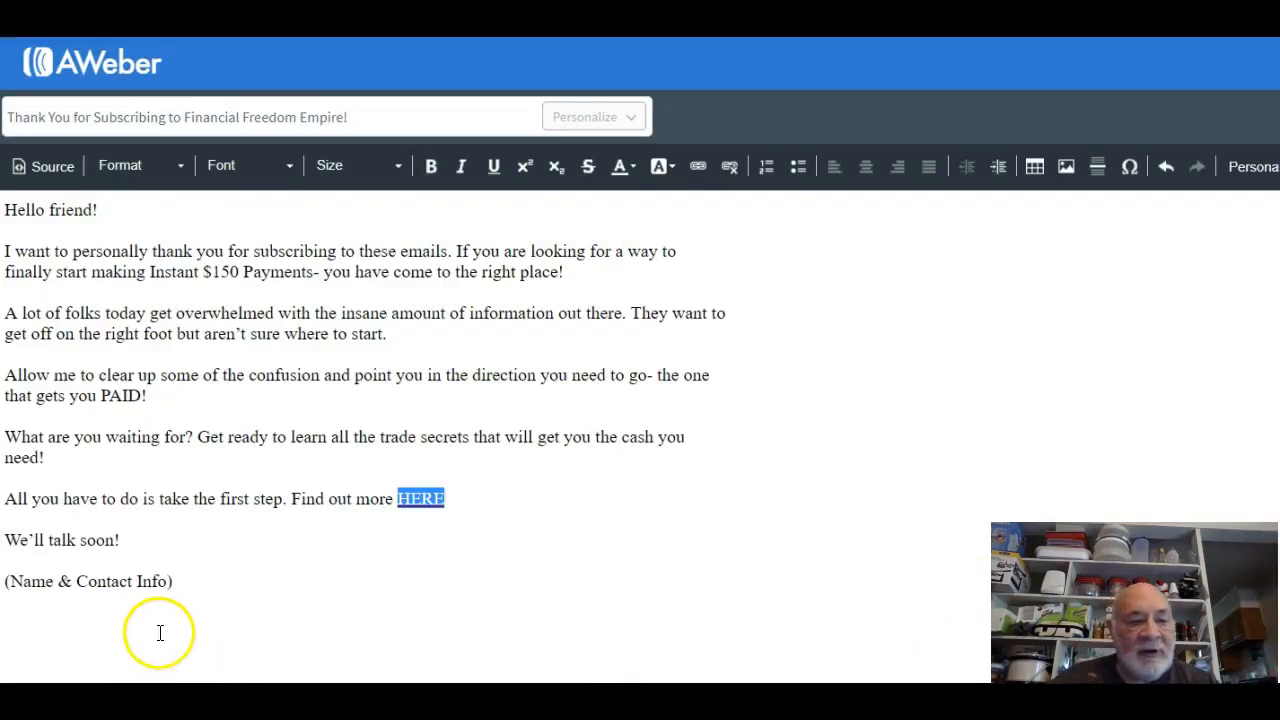
Delete the (Name & Contact Info) line at the end of the email.
{"action": "left_click", "coordinate": [170, 582]}
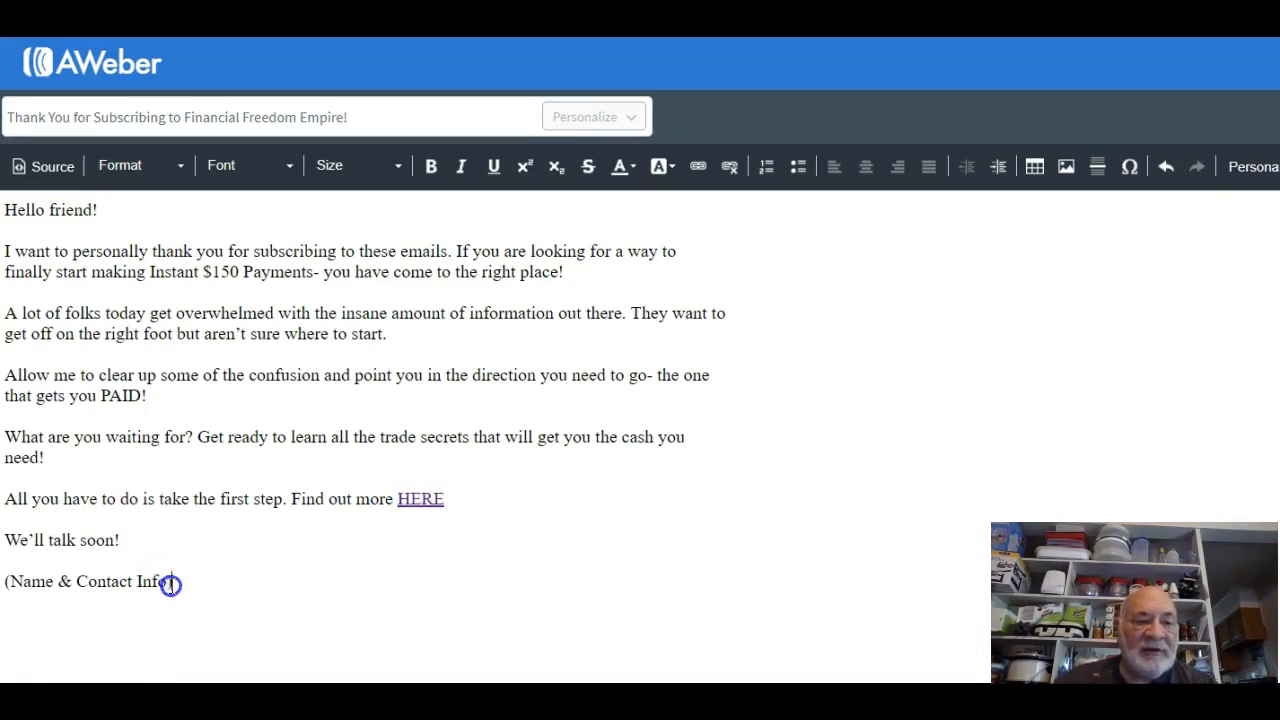
{"action": "left_click", "coordinate": [17, 588], "text": "shift"}
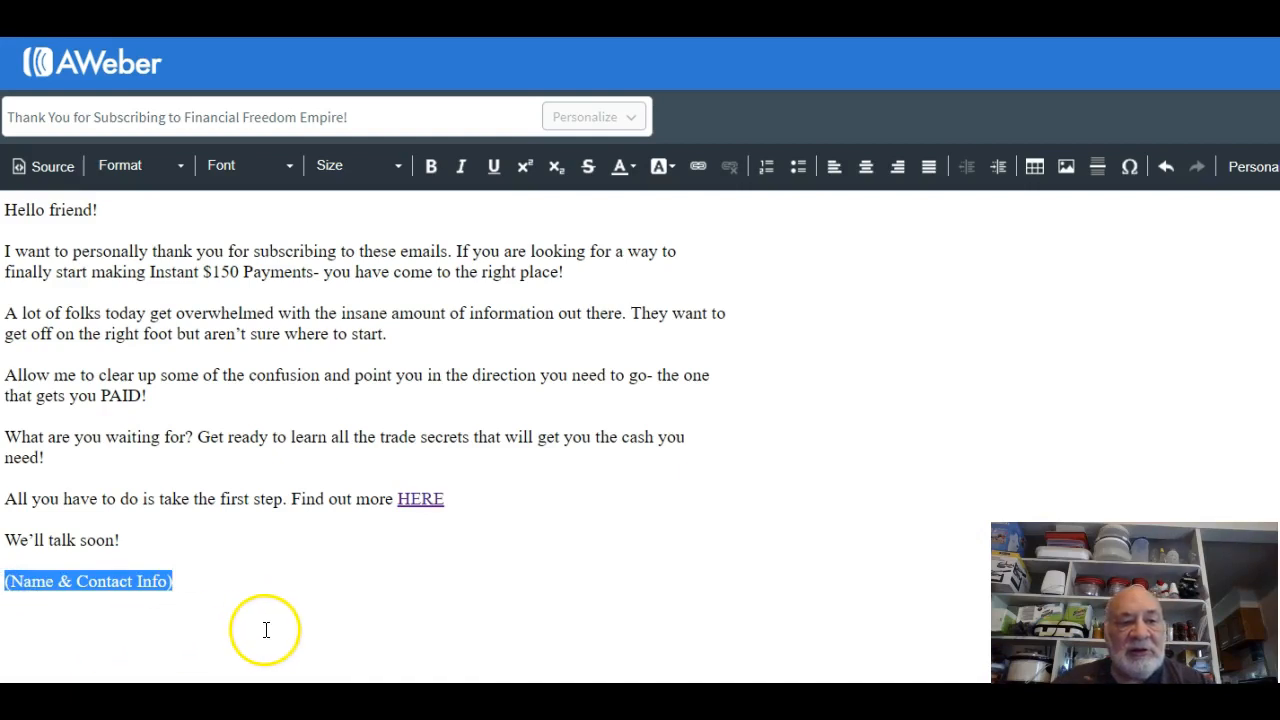
{"action": "key", "text": "BackSpace"}
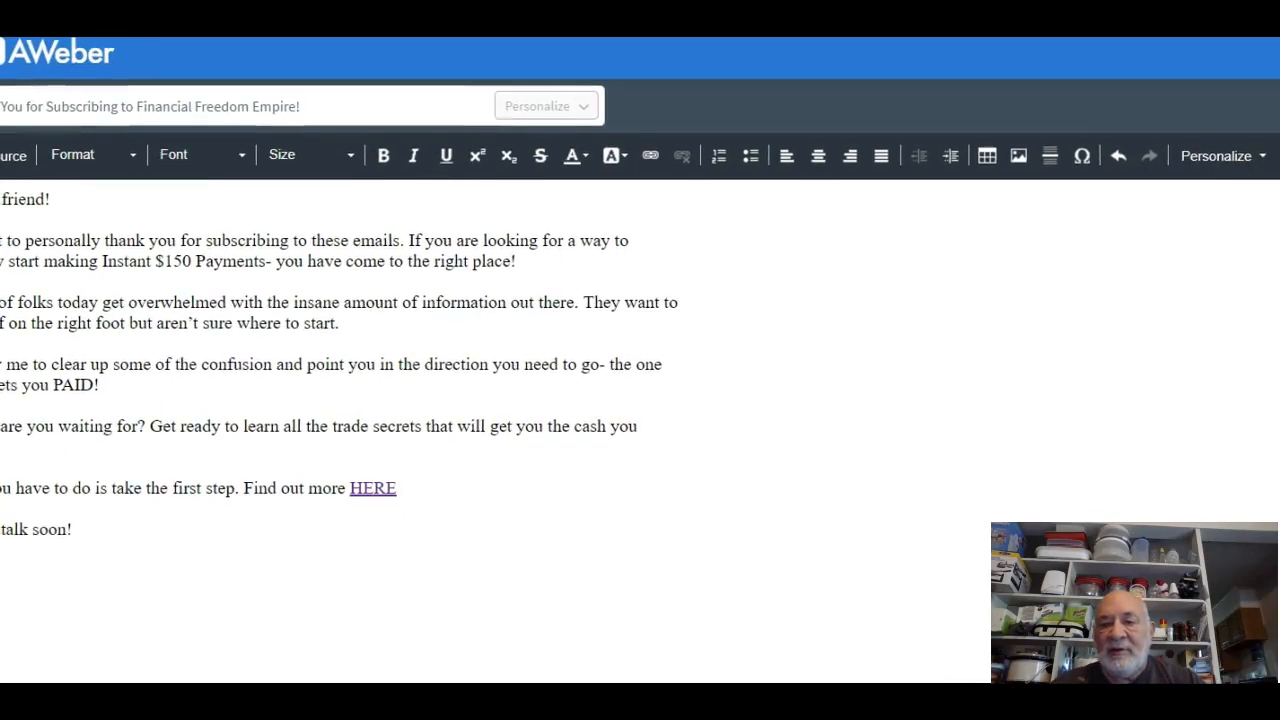
Insert the Signature snippet from Personalize > Your Snippets.
{"action": "left_click", "coordinate": [1237, 160]}
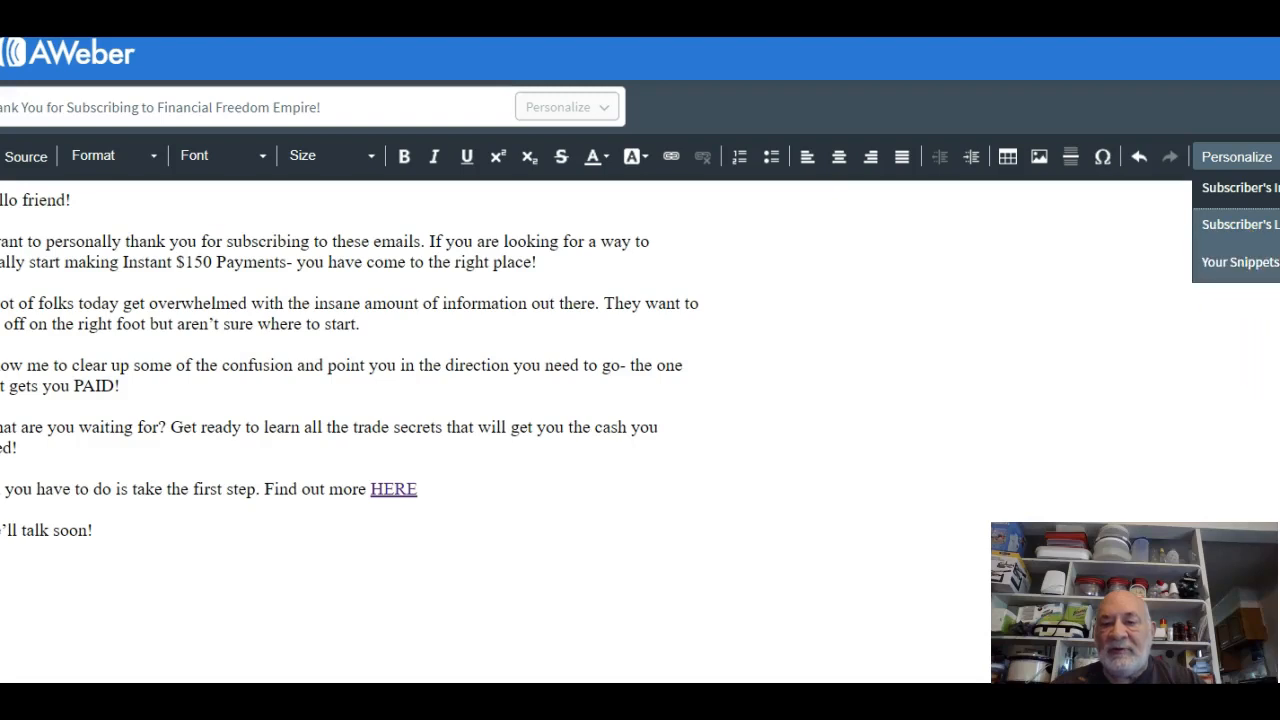
{"action": "left_click", "coordinate": [1238, 262]}
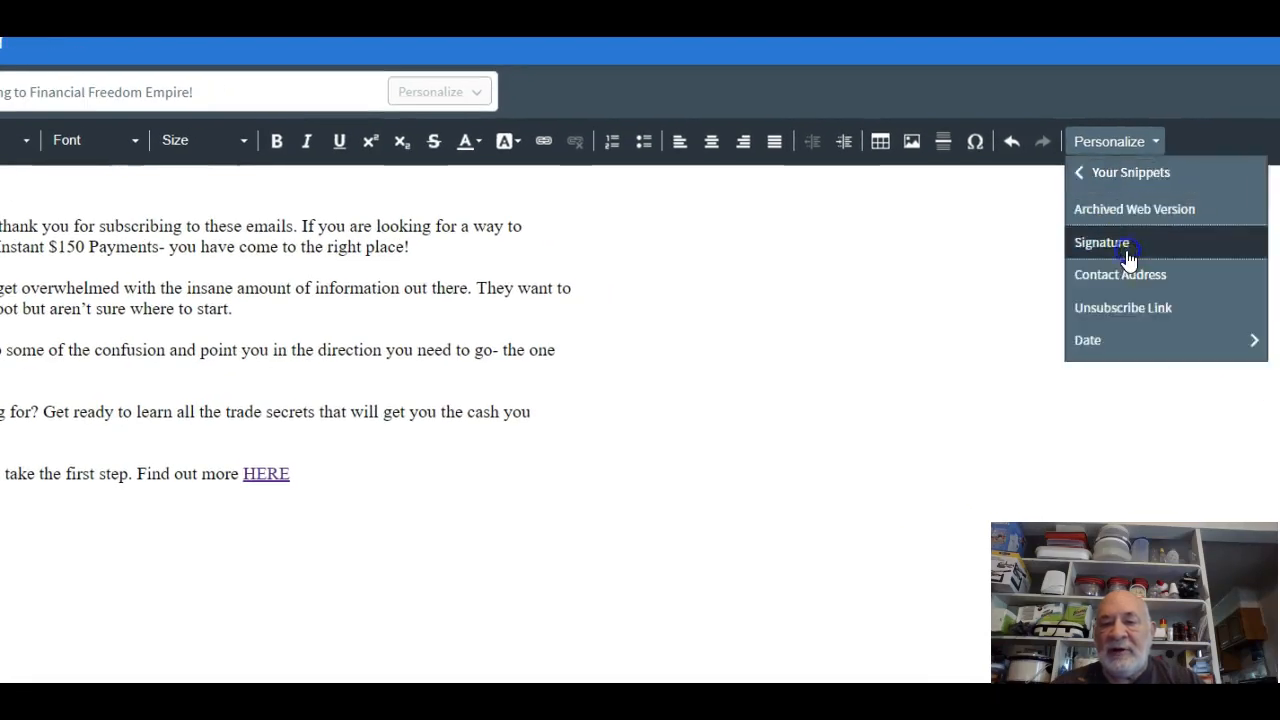
{"action": "left_click", "coordinate": [1128, 250]}
{"action": "left_click", "coordinate": [1114, 152]}
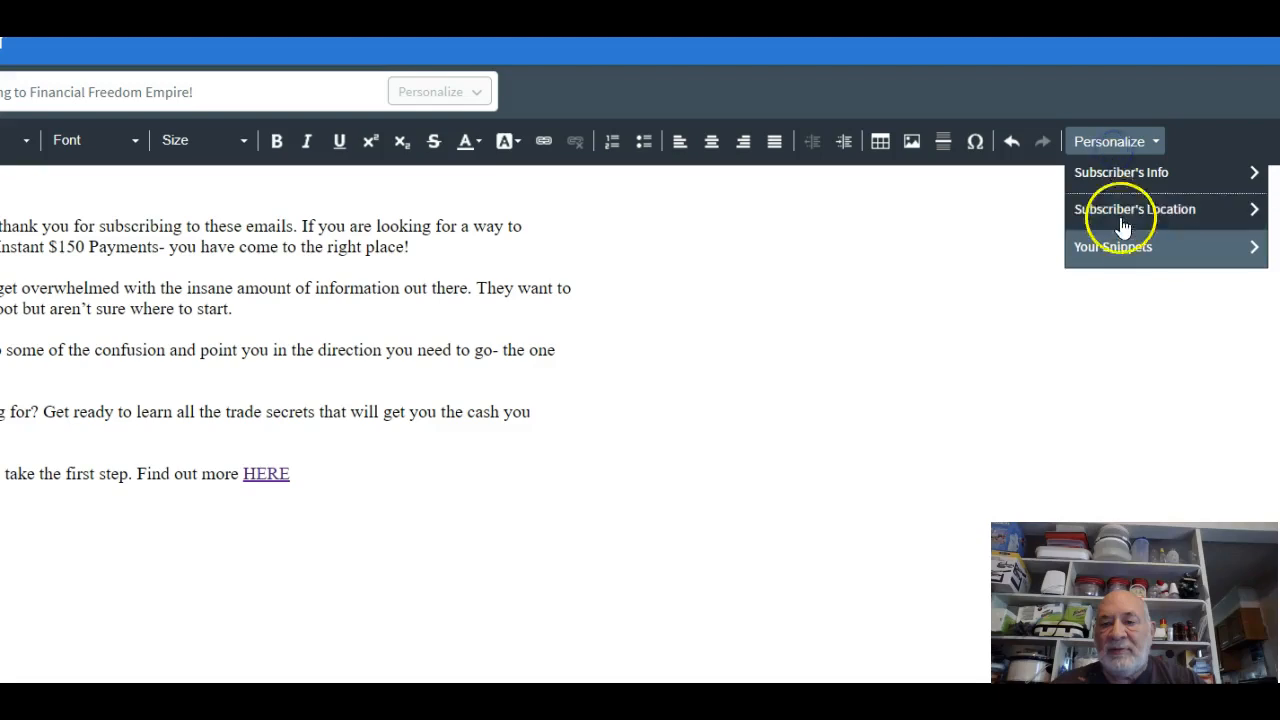
{"action": "left_click", "coordinate": [1123, 249]}
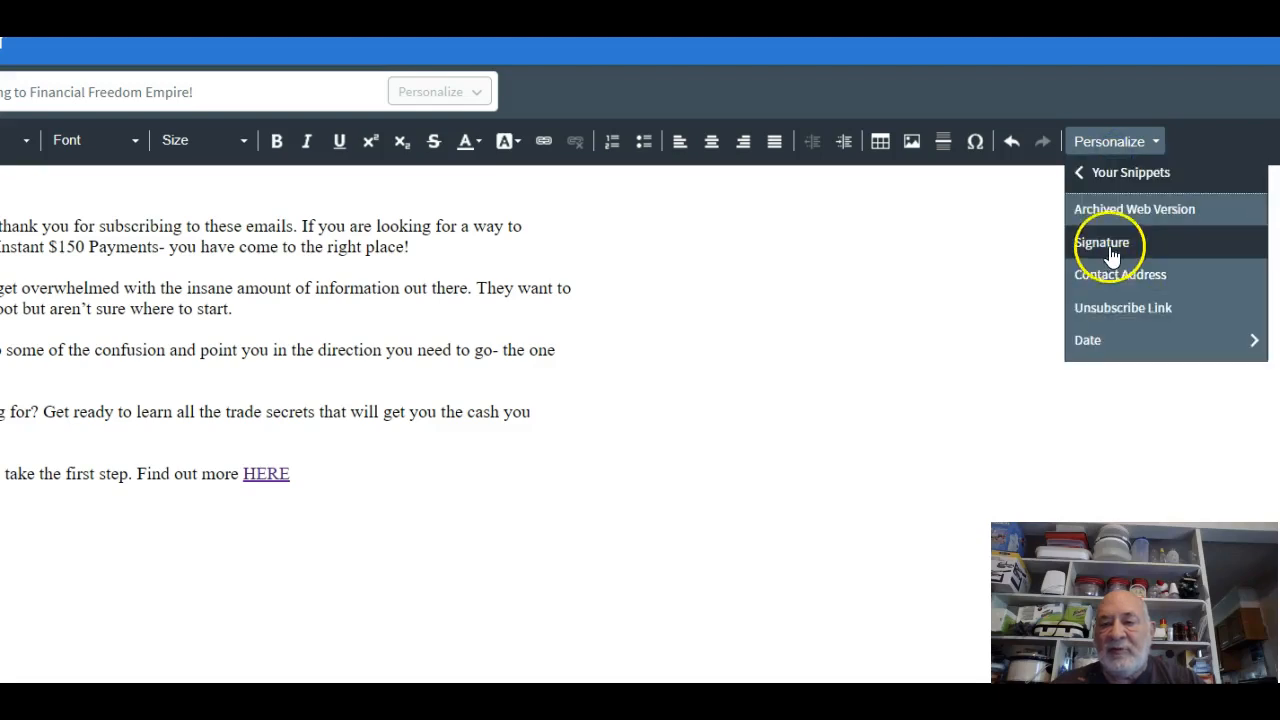
{"action": "left_click", "coordinate": [1110, 244]}
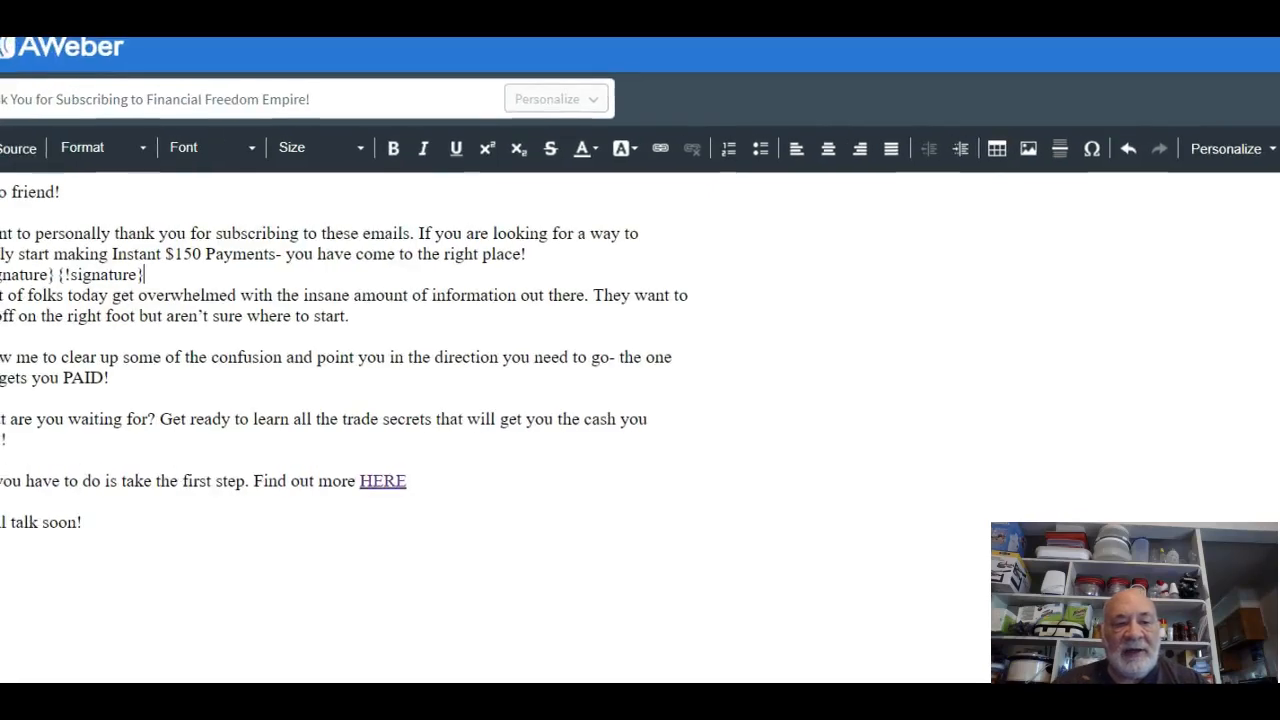
Remove the stray pasted address and add {!signature} below 'We'll talk soon!'.
{"action": "right_click", "coordinate": [30, 553]}
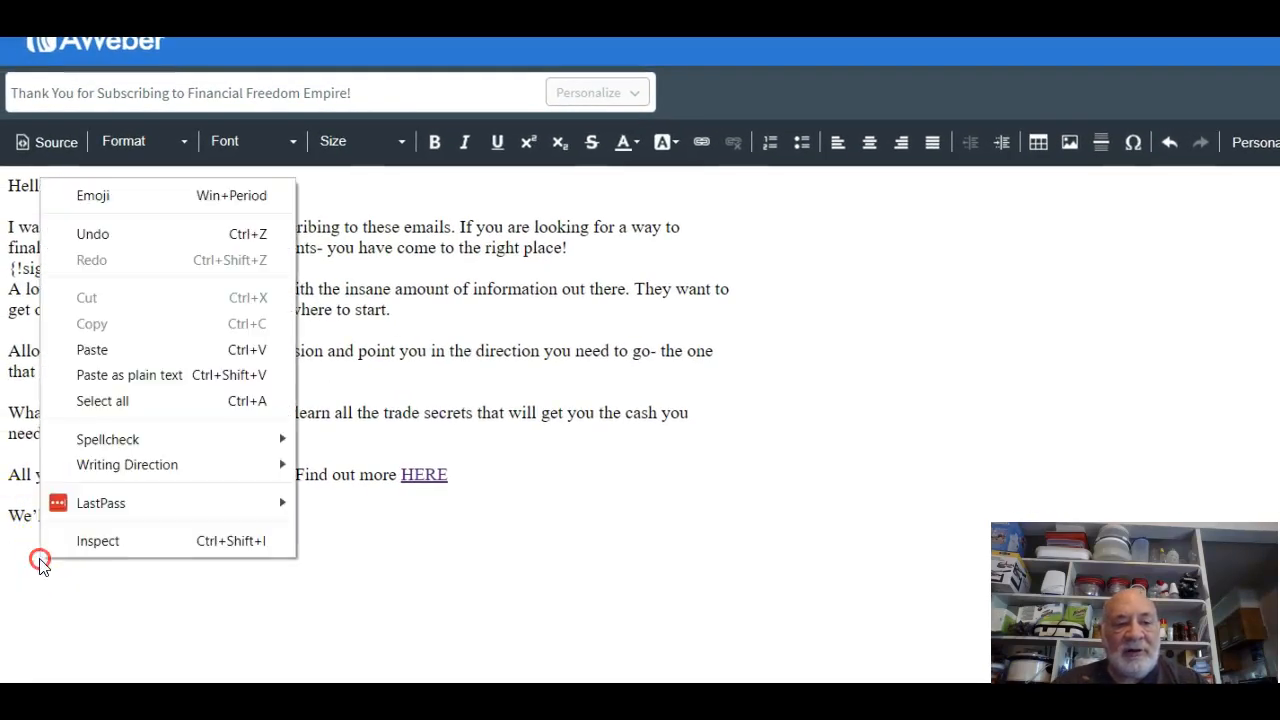
{"action": "left_click", "coordinate": [96, 349]}
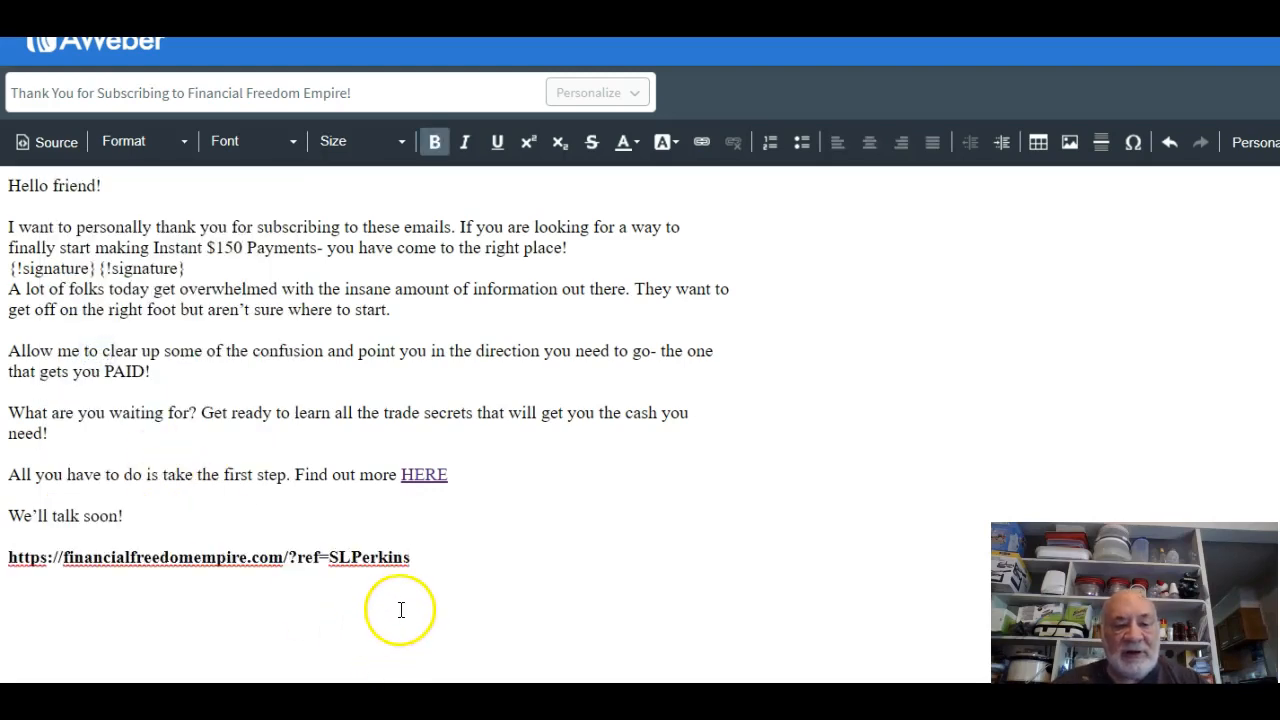
{"action": "key", "text": "BackSpace"}
{"action": "key", "text": "BackSpace"}
{"action": "key", "text": "BackSpace"}
{"action": "key", "text": "BackSpace"}
{"action": "key", "text": "BackSpace"}
{"action": "key", "text": "BackSpace"}
{"action": "key", "text": "BackSpace"}
{"action": "key", "text": "BackSpace"}
{"action": "key", "text": "BackSpace"}
{"action": "key", "text": "BackSpace"}
{"action": "key", "text": "BackSpace"}
{"action": "key", "text": "BackSpace"}
{"action": "key", "text": "BackSpace"}
{"action": "key", "text": "BackSpace"}
{"action": "key", "text": "BackSpace"}
{"action": "key", "text": "BackSpace"}
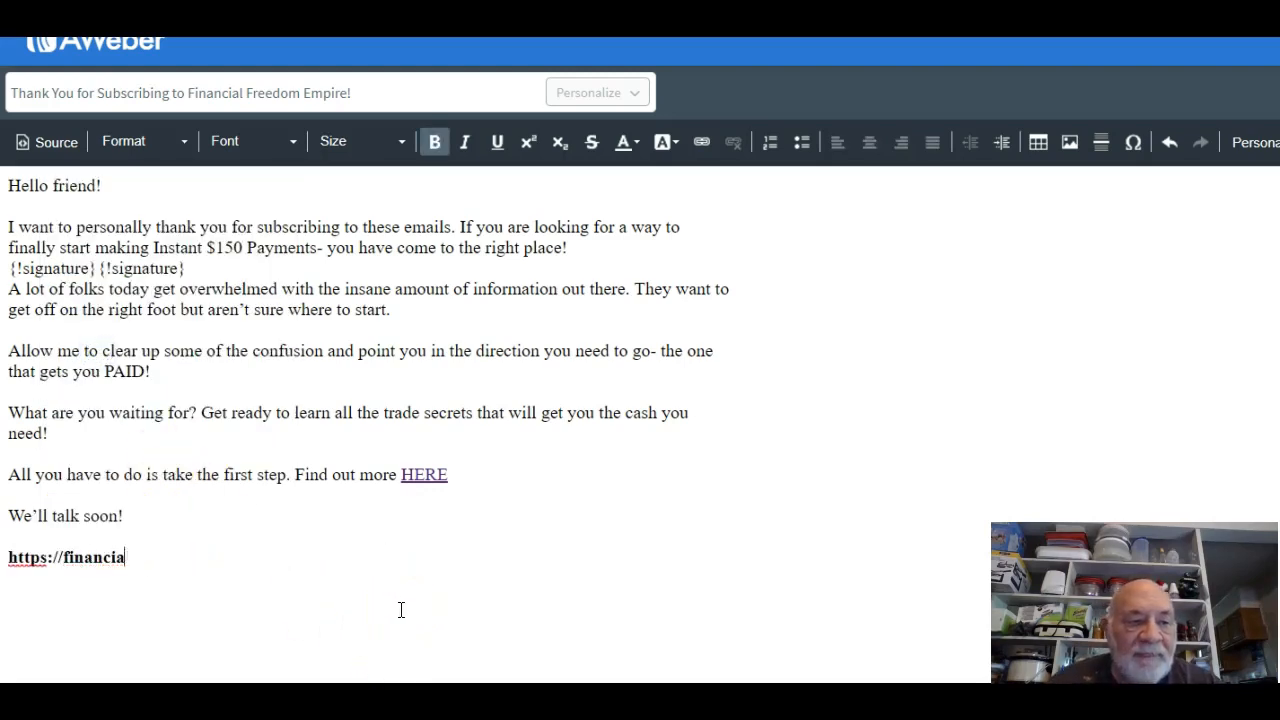
{"action": "key", "text": "BackSpace"}
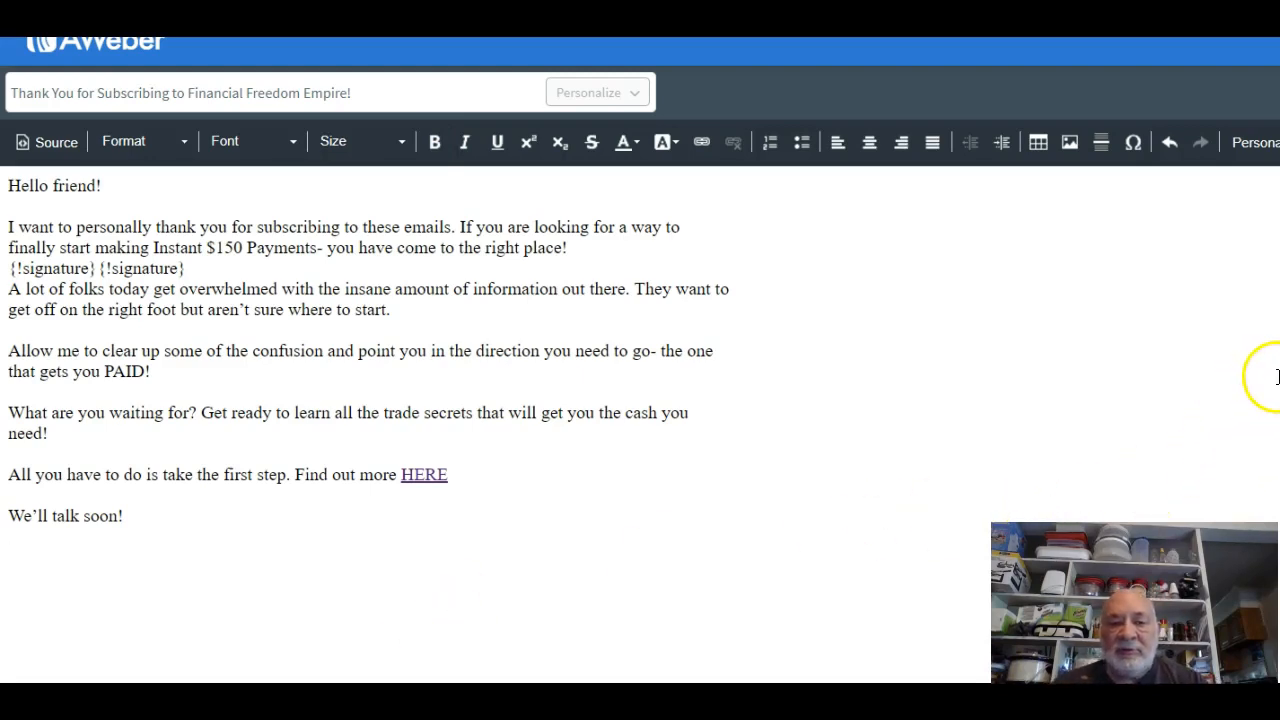
{"action": "left_click", "coordinate": [1270, 137]}
{"action": "left_click", "coordinate": [1262, 248]}
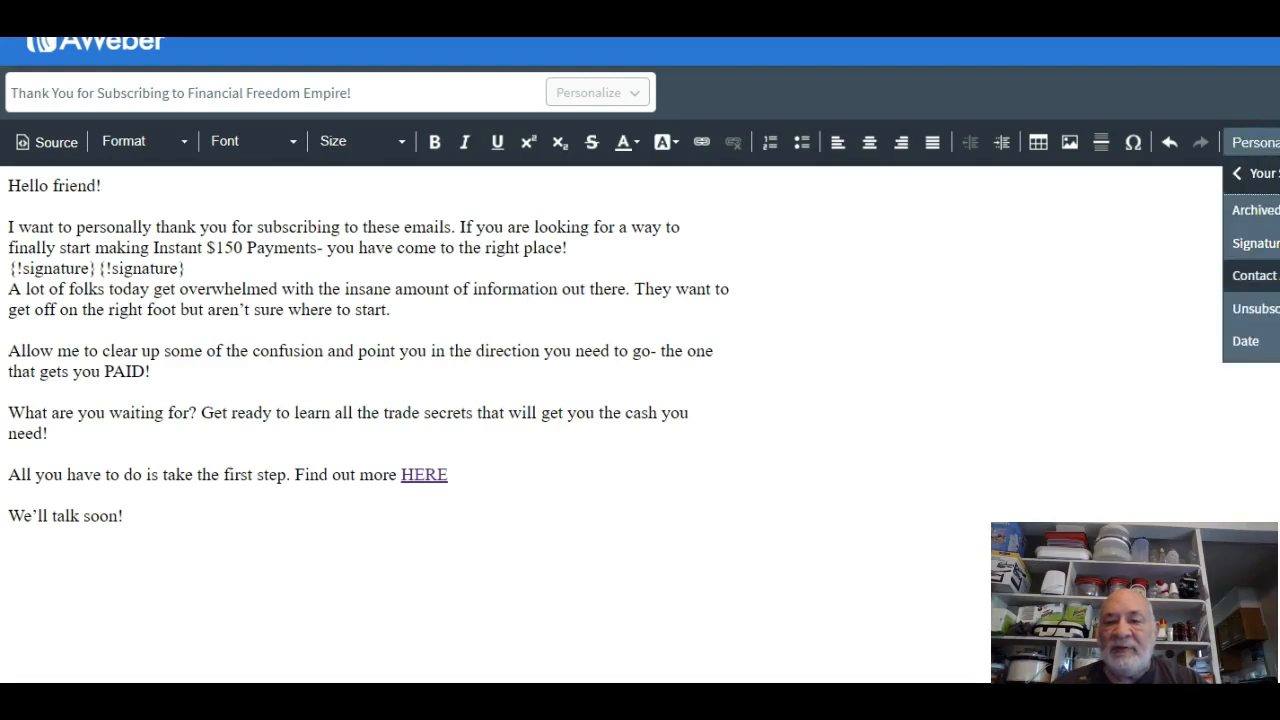
{"action": "left_click", "coordinate": [1248, 245]}
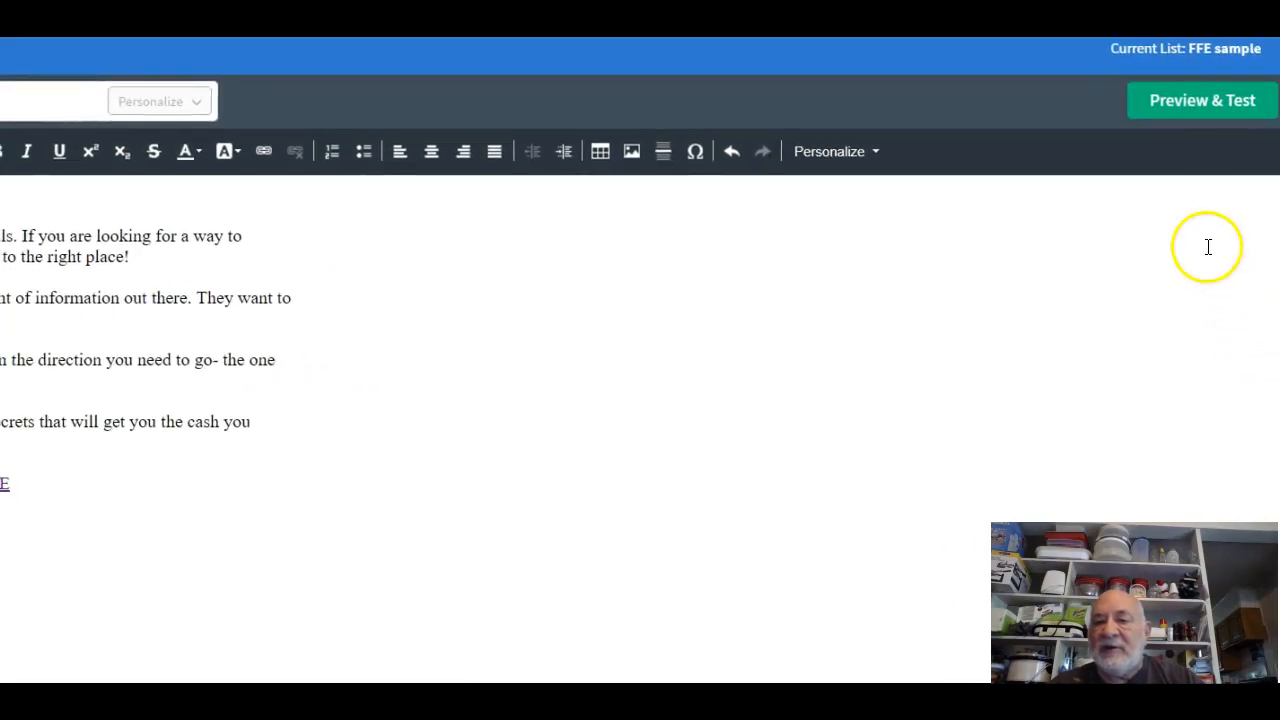
Preview the welcome email and follow its HERE link to the Financial Freedom Empire page.
{"action": "left_click", "coordinate": [1193, 103]}
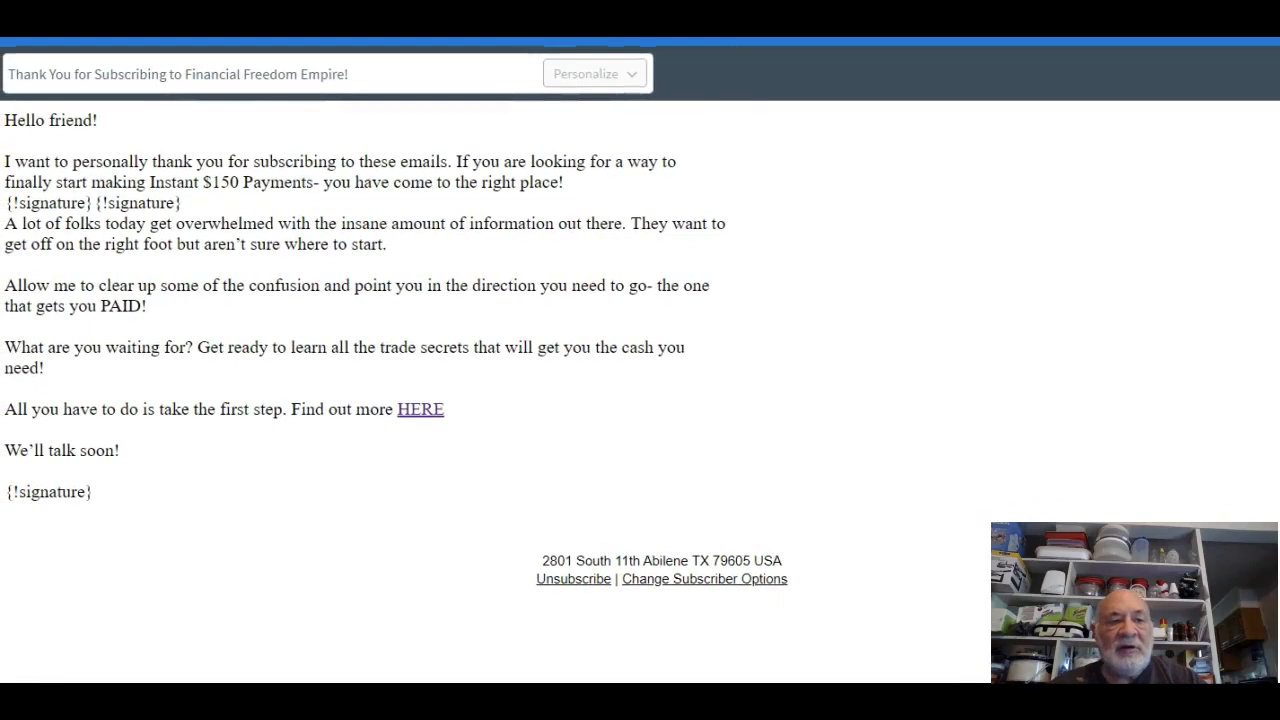
{"action": "scroll", "coordinate": [640, 360], "scroll_direction": "up", "scroll_amount": 1}
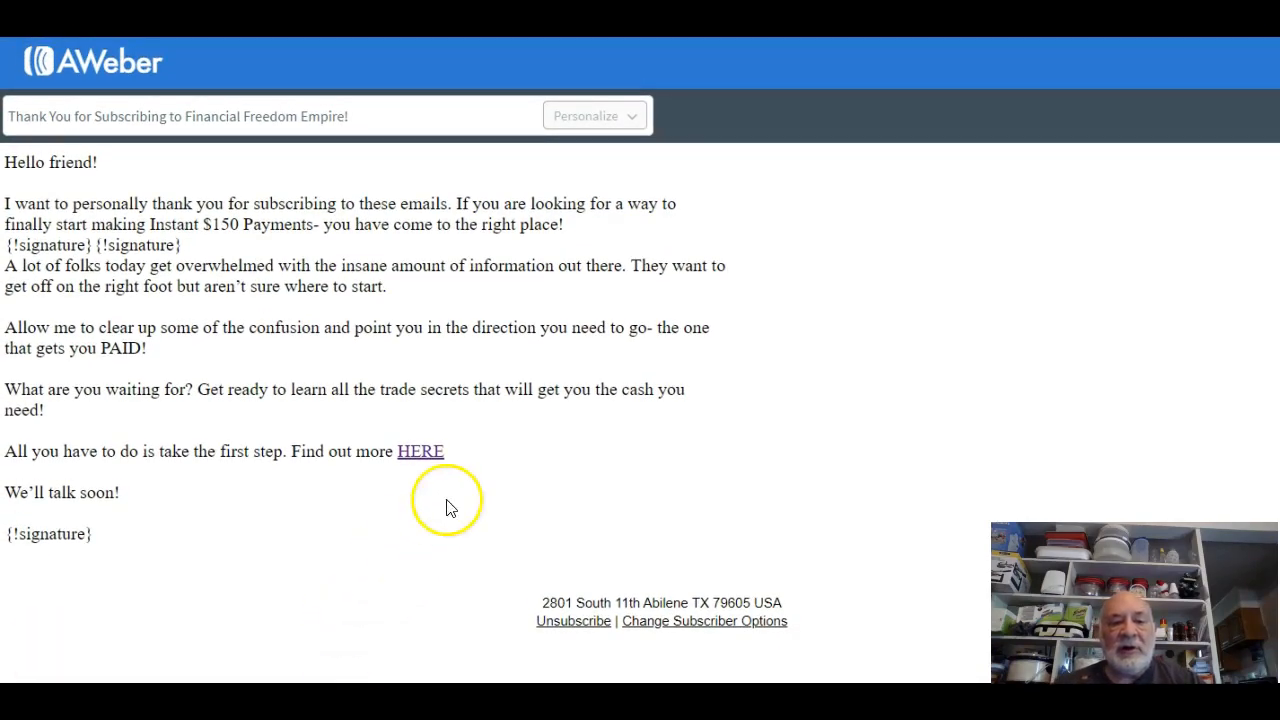
{"action": "left_click", "coordinate": [426, 454]}
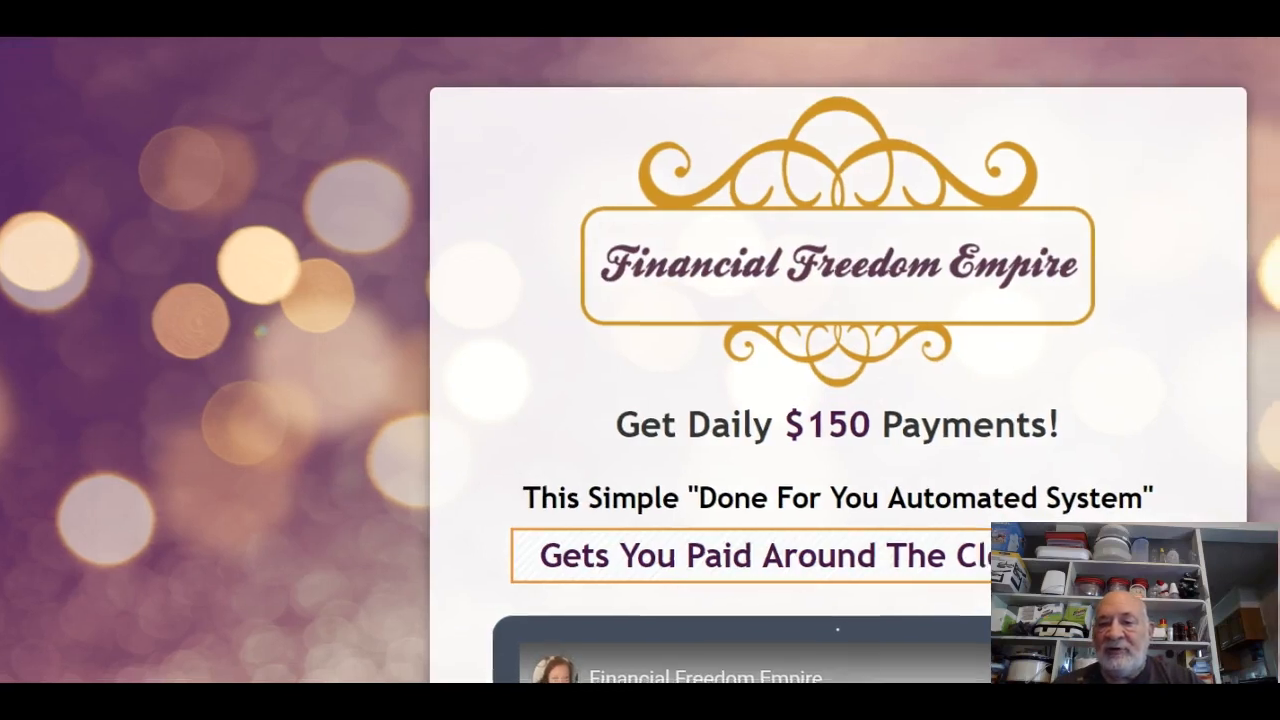
Scroll the Financial Freedom Empire page down to the $150 lifetime membership offer and back up.
{"action": "scroll", "coordinate": [975, 370], "scroll_direction": "down", "scroll_amount": 13}
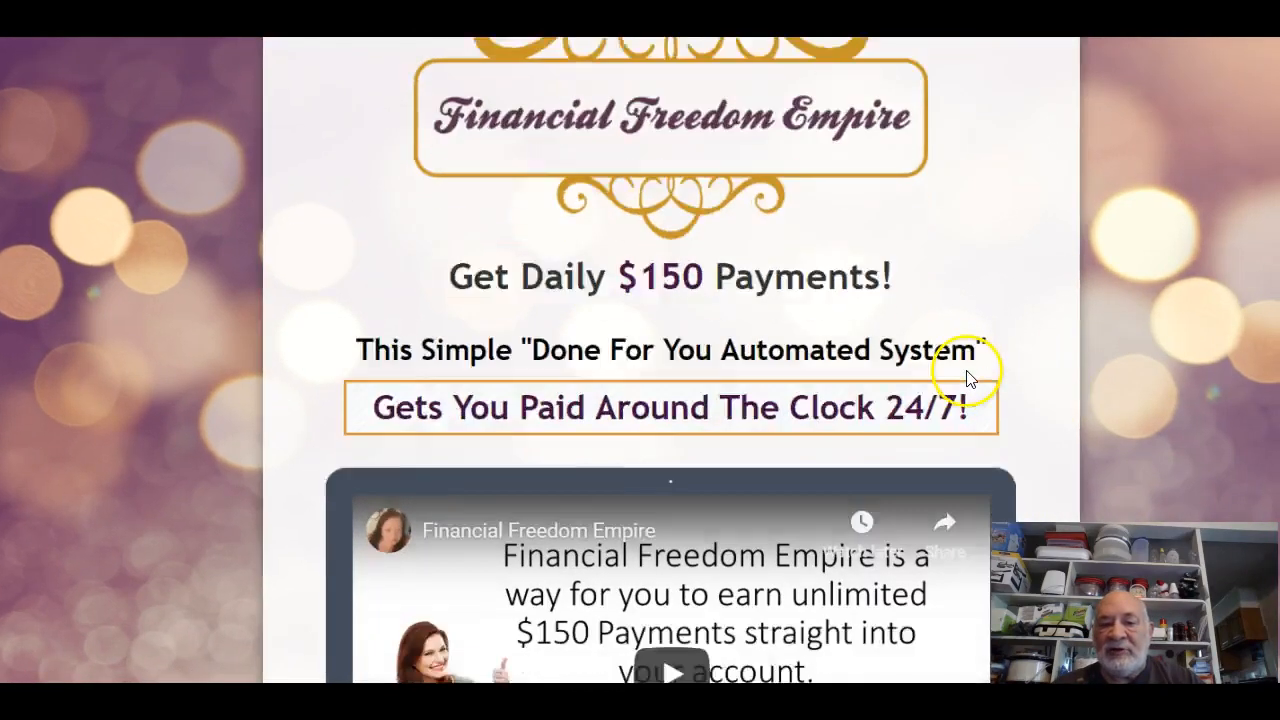
{"action": "scroll", "coordinate": [968, 385], "scroll_direction": "down", "scroll_amount": 5}
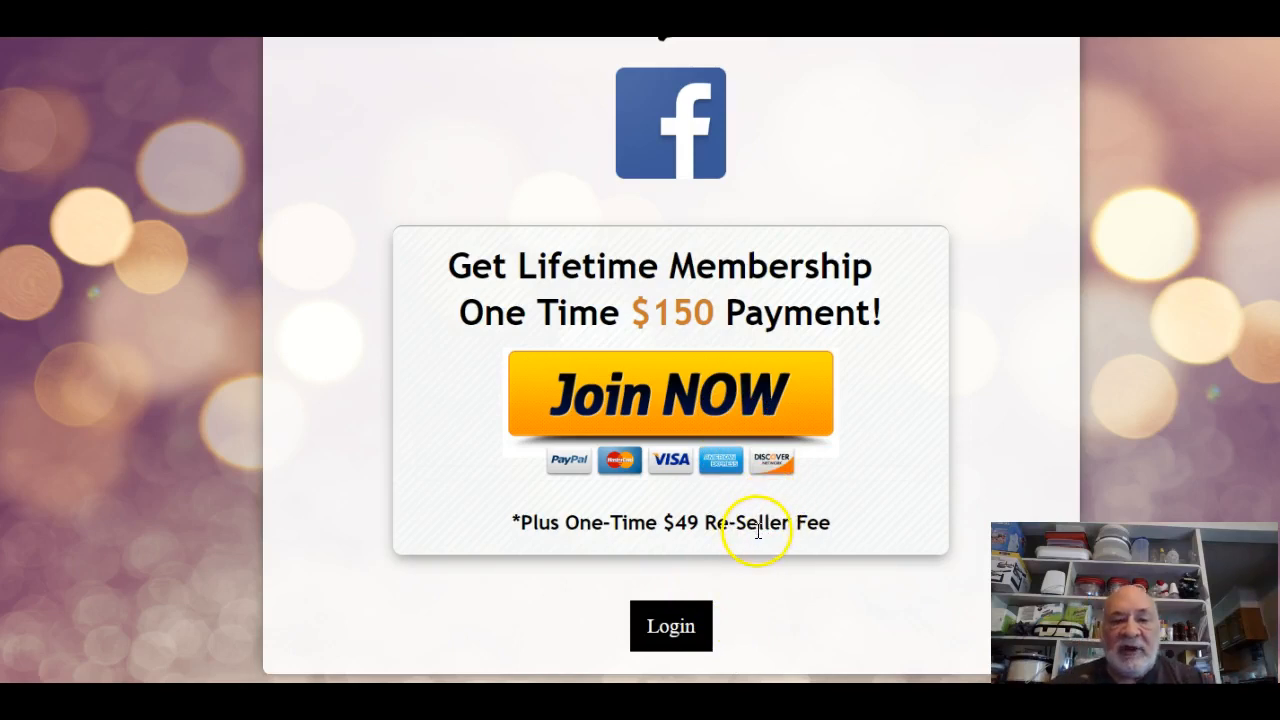
{"action": "scroll", "coordinate": [757, 532], "scroll_direction": "up", "scroll_amount": 15}
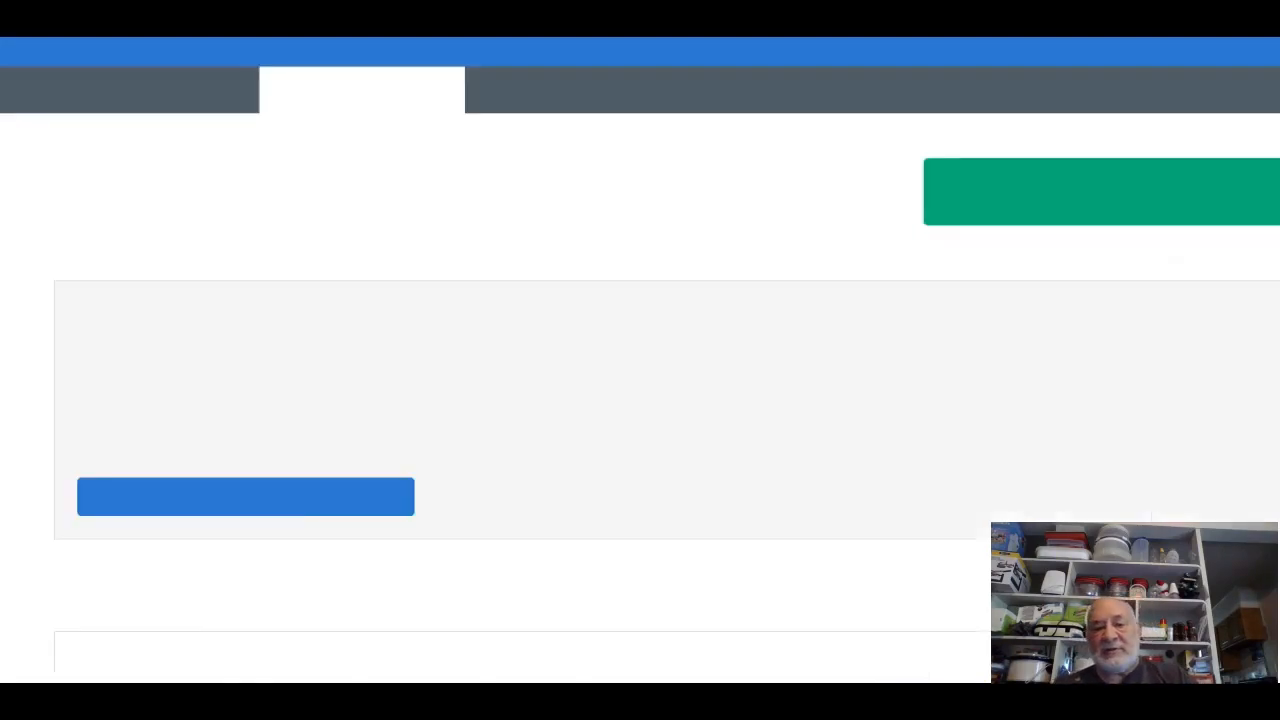
Open the first follow-up message, the thank-you welcome, from the legacy series list.
{"action": "scroll", "coordinate": [532, 497], "scroll_direction": "down", "scroll_amount": 5}
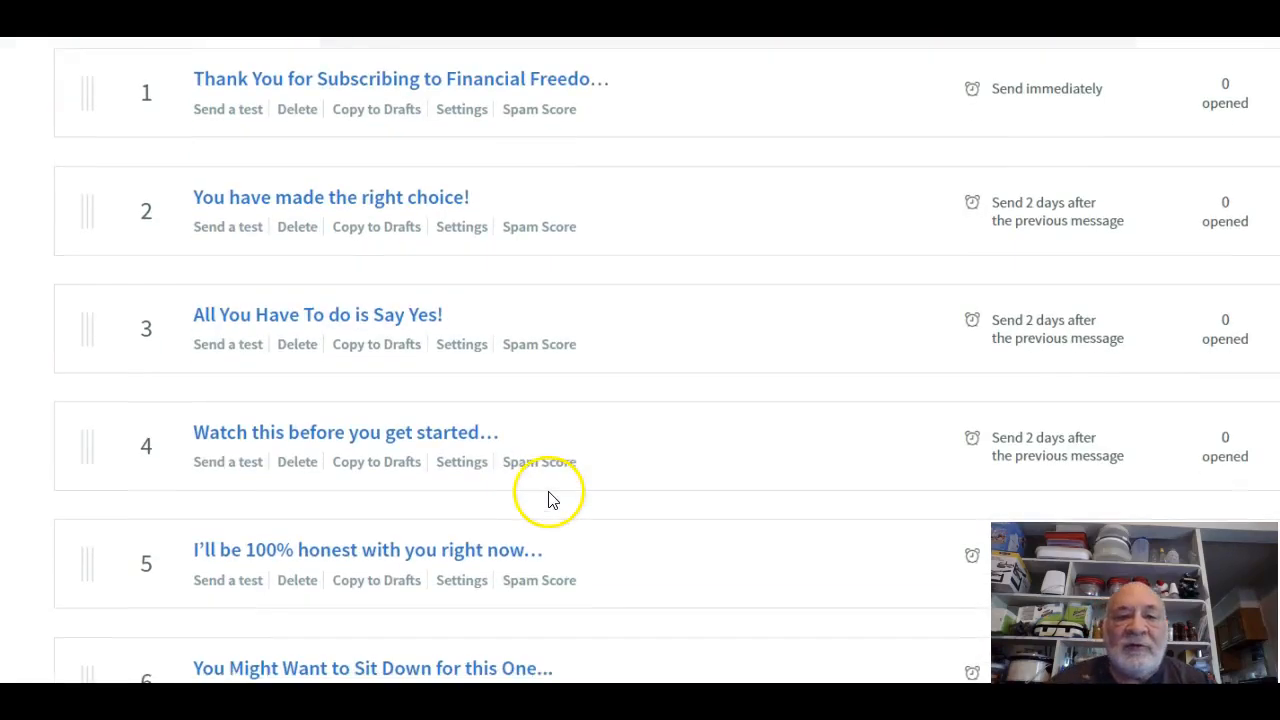
{"action": "scroll", "coordinate": [546, 489], "scroll_direction": "up", "scroll_amount": 1}
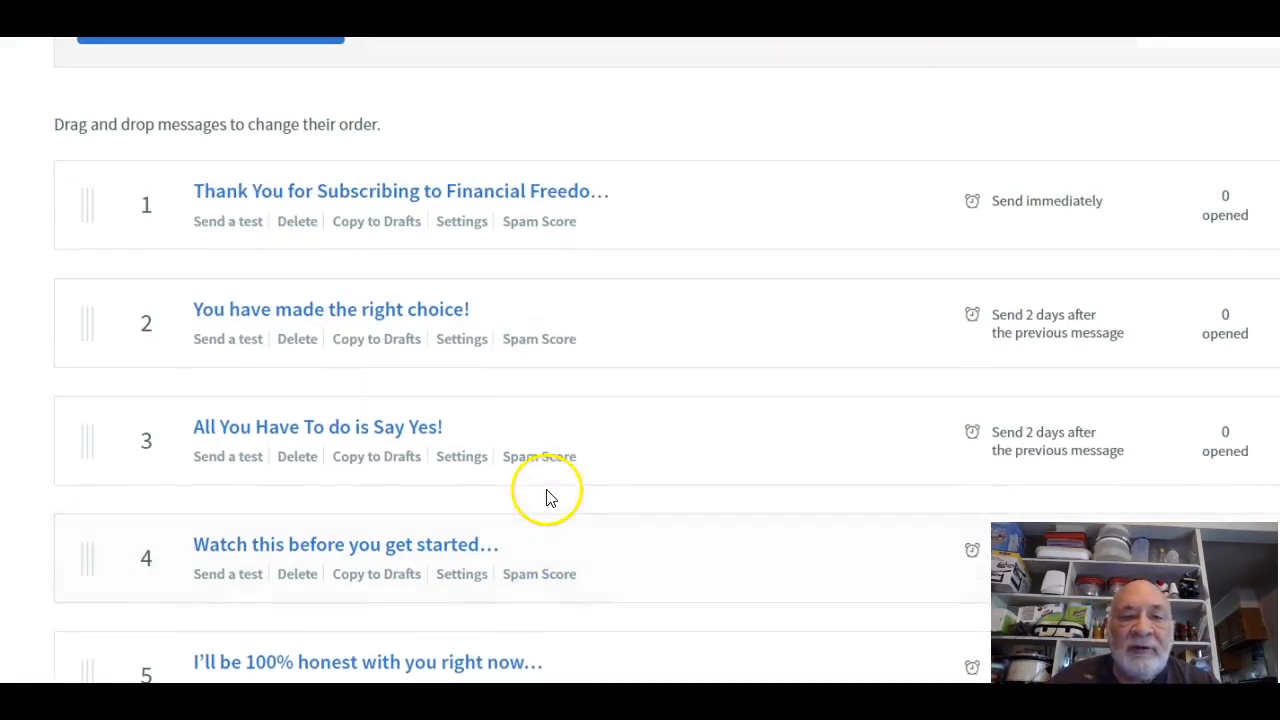
{"action": "left_click", "coordinate": [425, 192]}
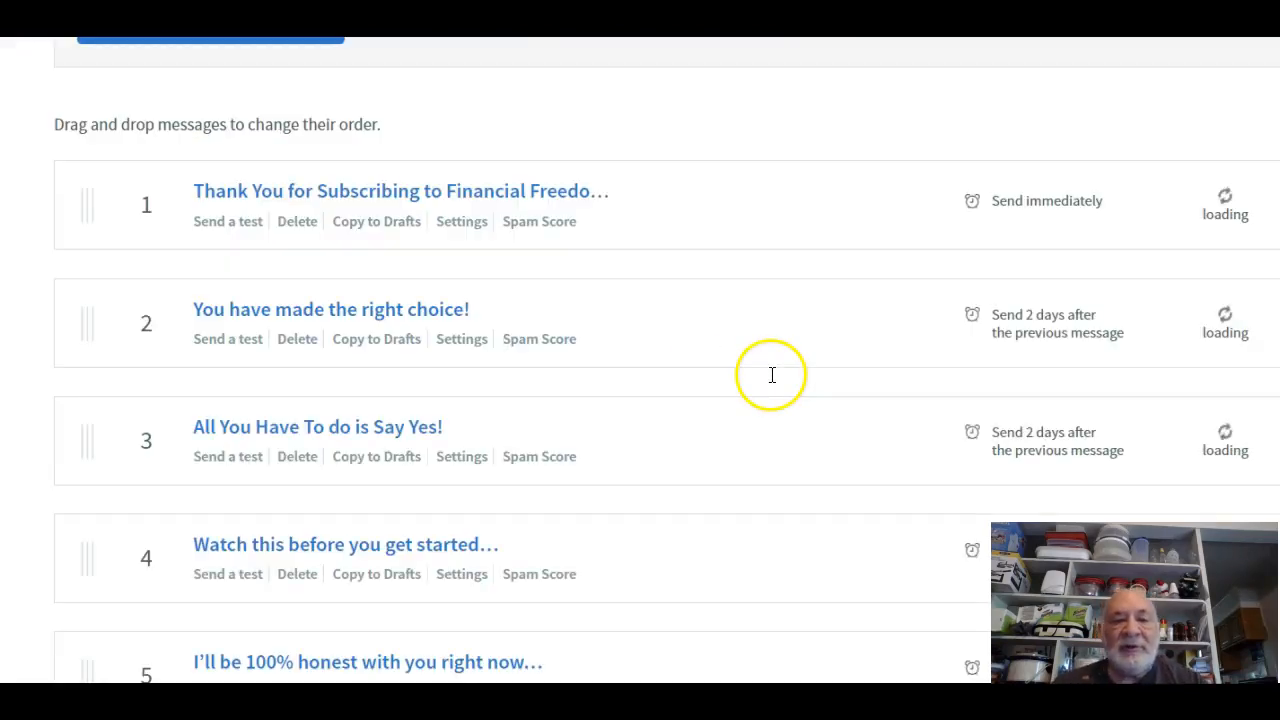
Review all ten legacy messages through Let Me Guess… and open message 1's settings.
{"action": "scroll", "coordinate": [411, 469], "scroll_direction": "down", "scroll_amount": 7}
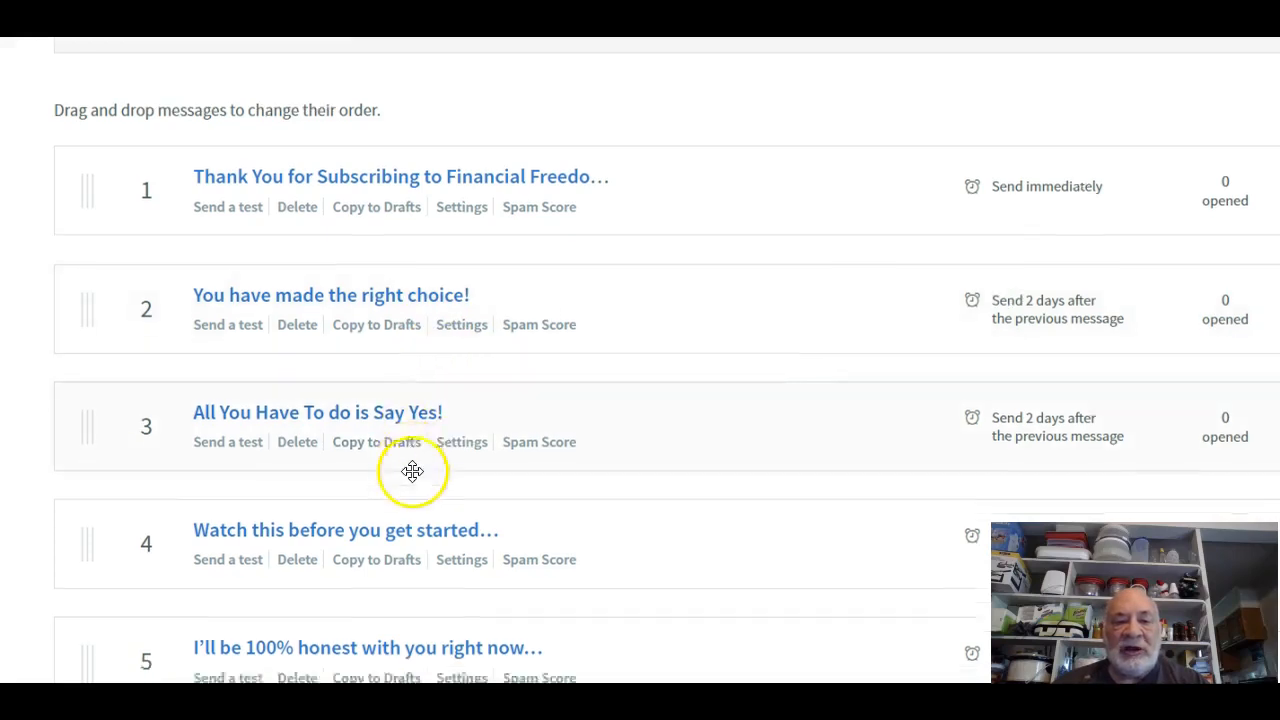
{"action": "scroll", "coordinate": [413, 467], "scroll_direction": "down", "scroll_amount": 1}
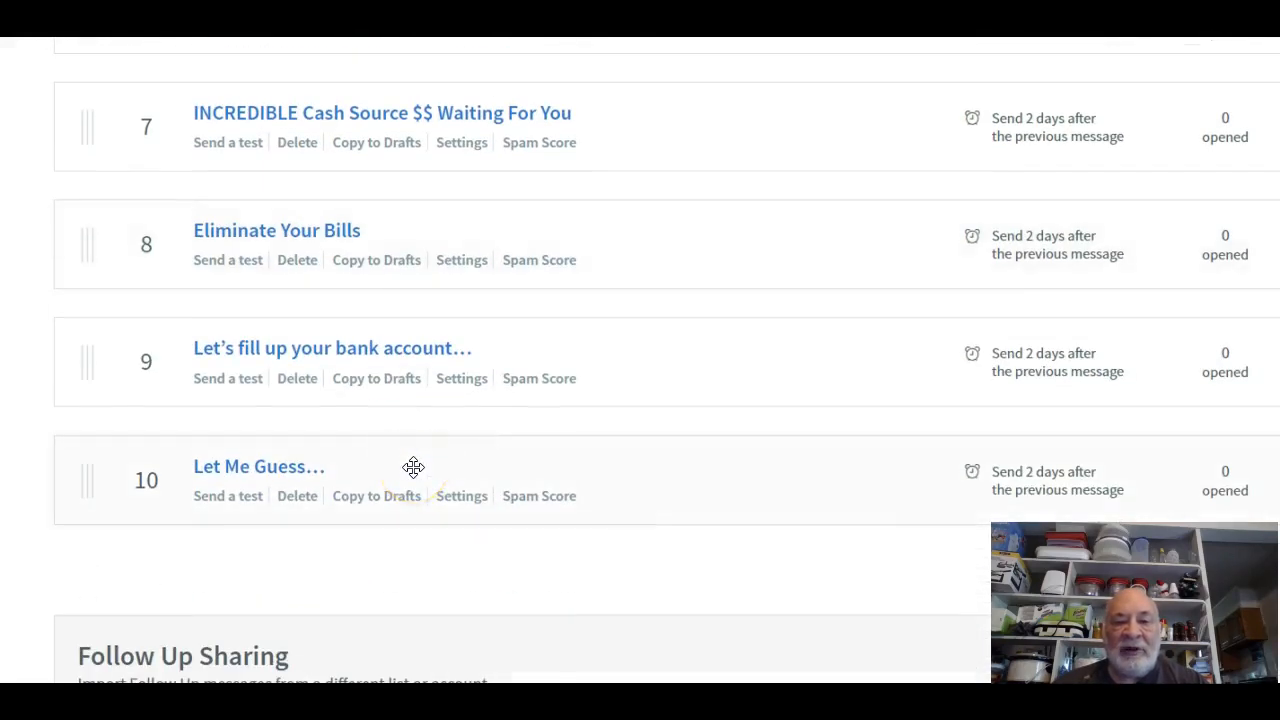
{"action": "scroll", "coordinate": [413, 467], "scroll_direction": "up", "scroll_amount": 10}
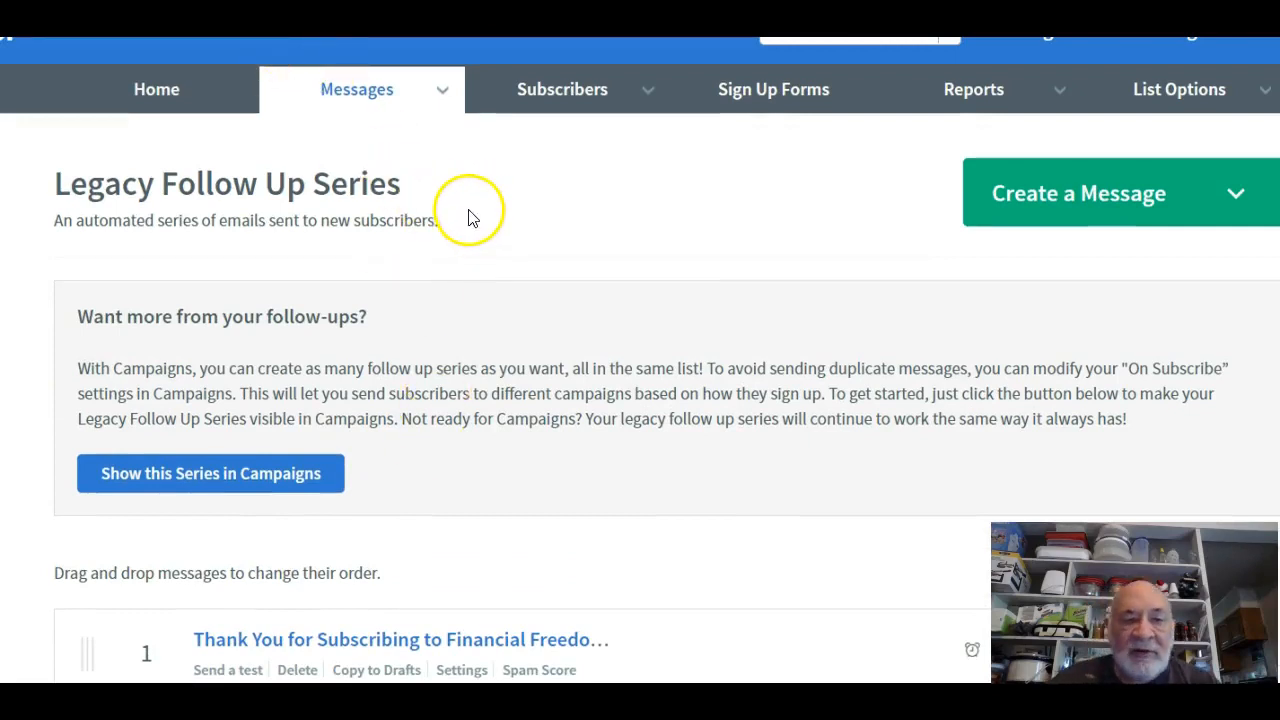
{"action": "mouse_move", "coordinate": [437, 89]}
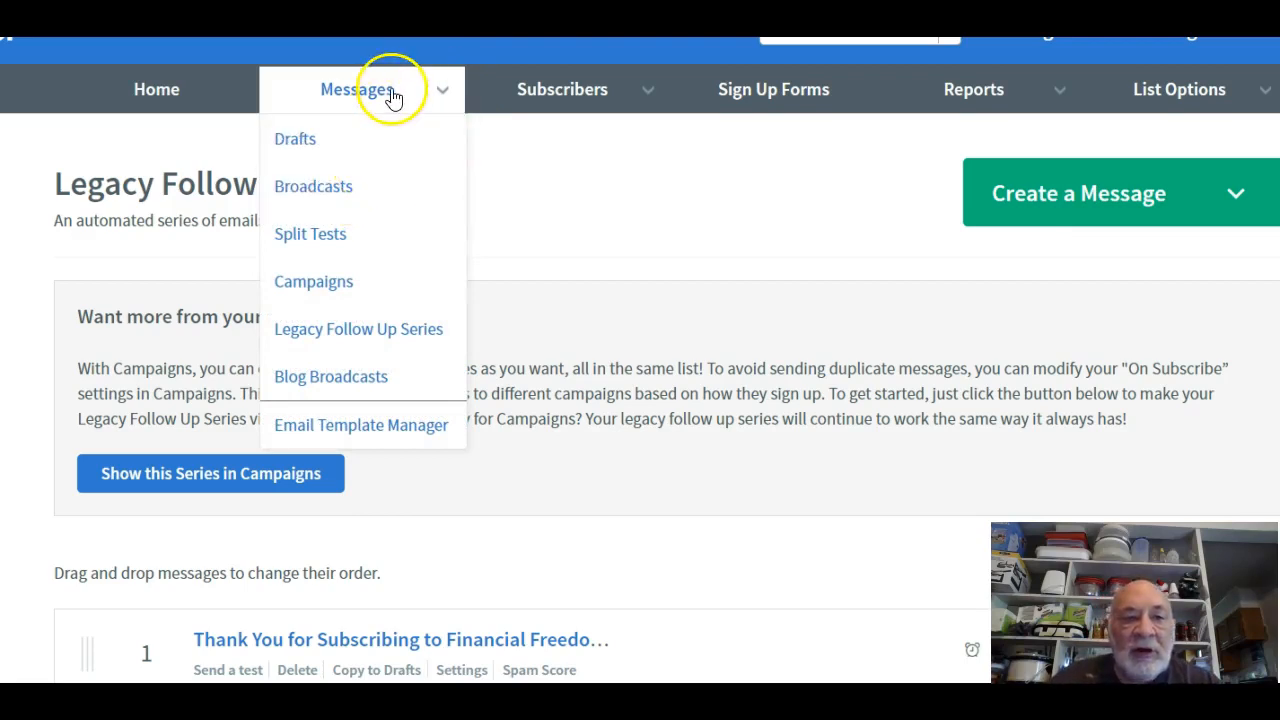
{"action": "scroll", "coordinate": [630, 268], "scroll_direction": "down", "scroll_amount": 3}
{"action": "scroll", "coordinate": [630, 268], "scroll_direction": "down", "scroll_amount": 10}
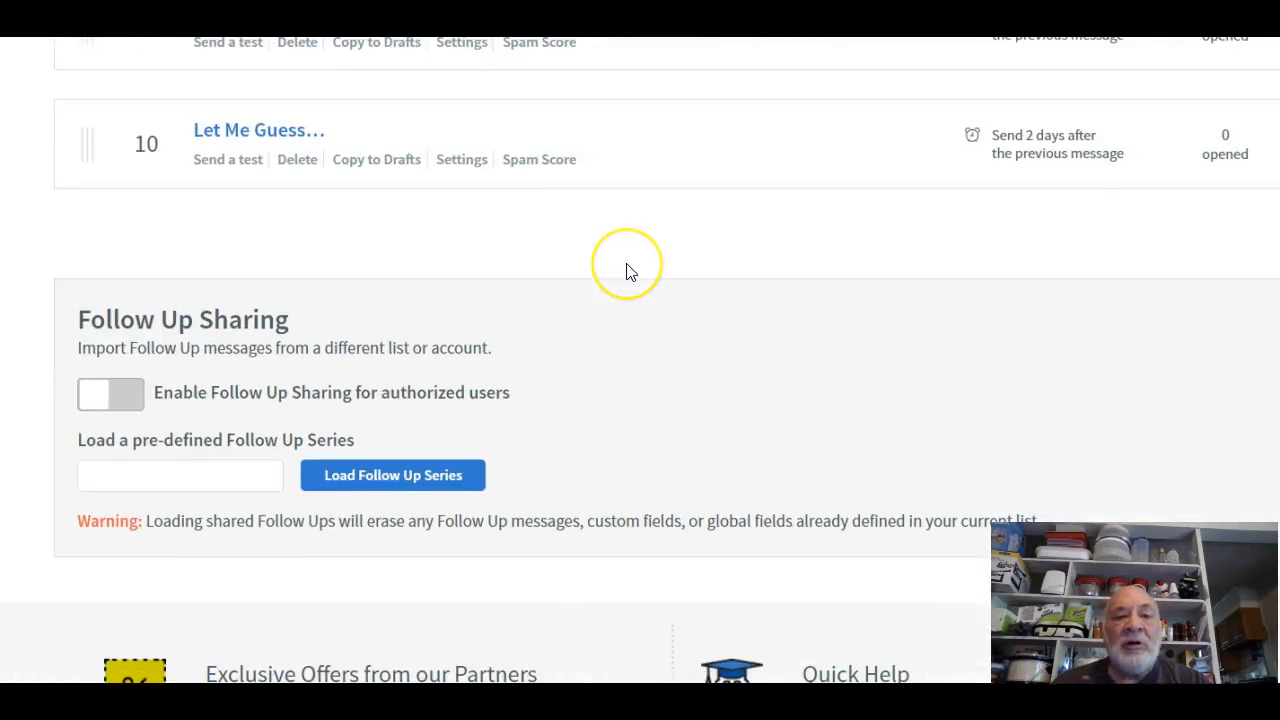
{"action": "scroll", "coordinate": [630, 270], "scroll_direction": "up", "scroll_amount": 13}
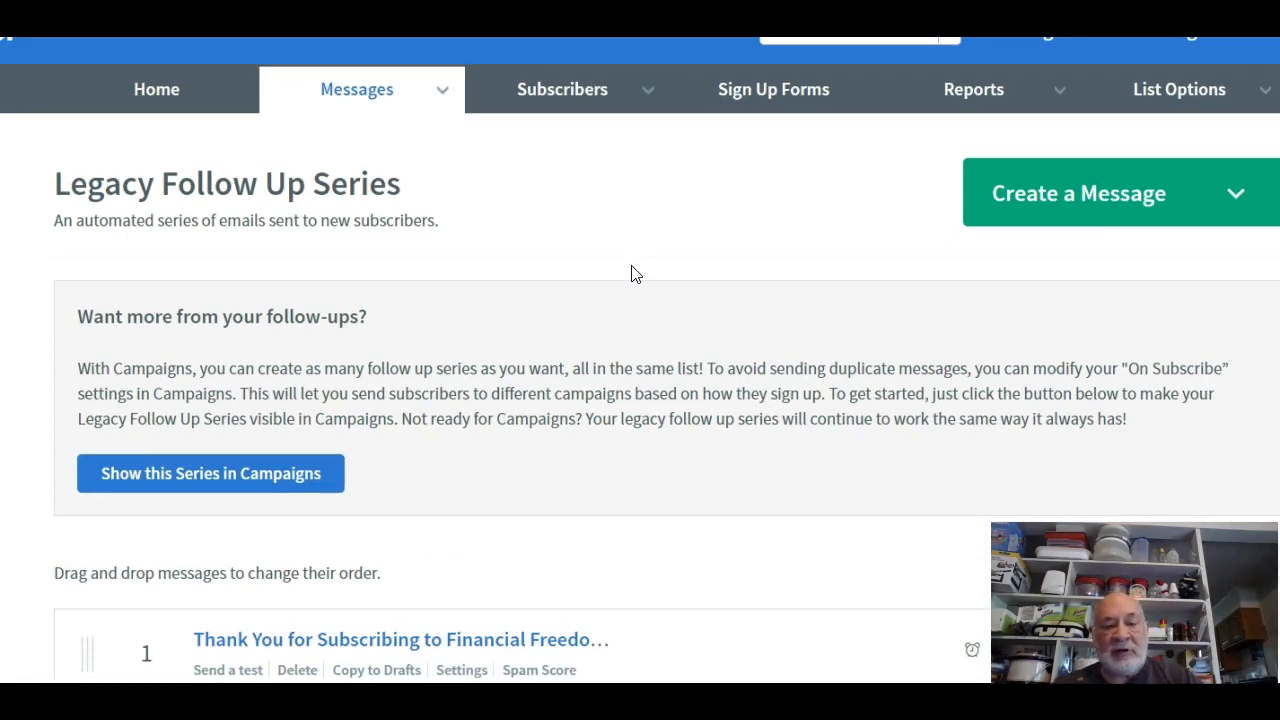
{"action": "scroll", "coordinate": [654, 300], "scroll_direction": "down", "scroll_amount": 5}
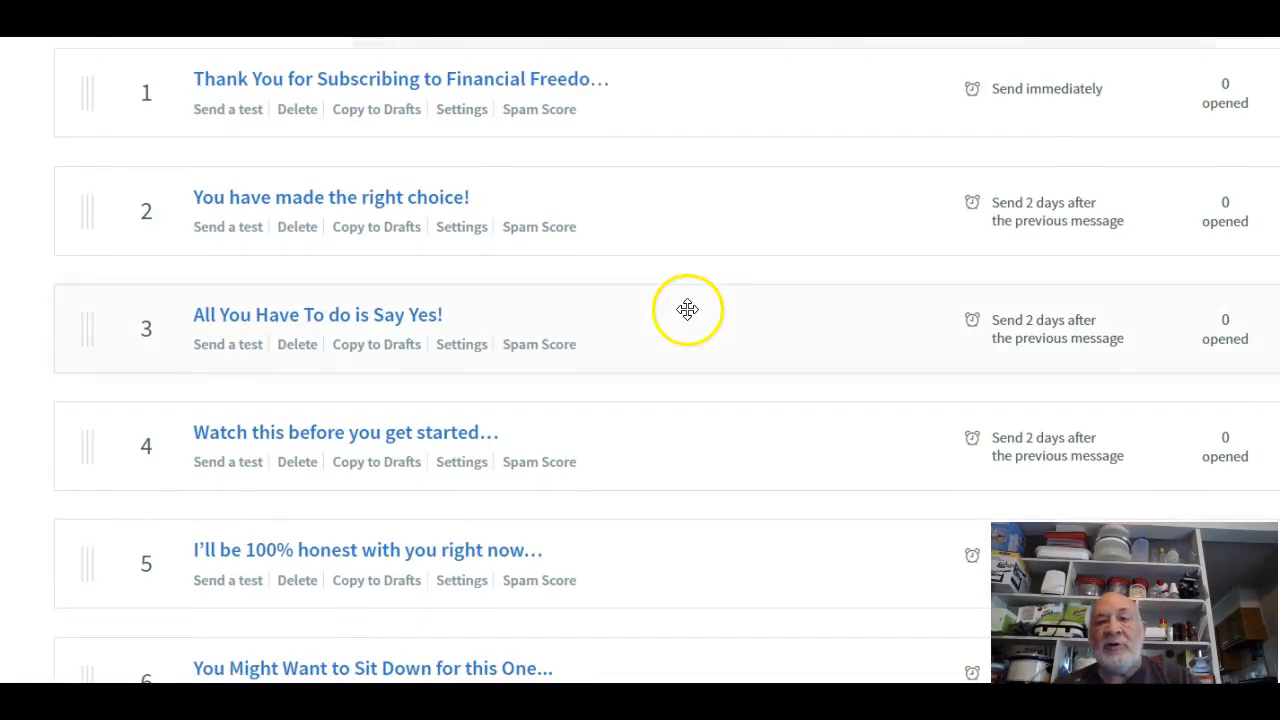
{"action": "scroll", "coordinate": [729, 146], "scroll_direction": "up", "scroll_amount": 5}
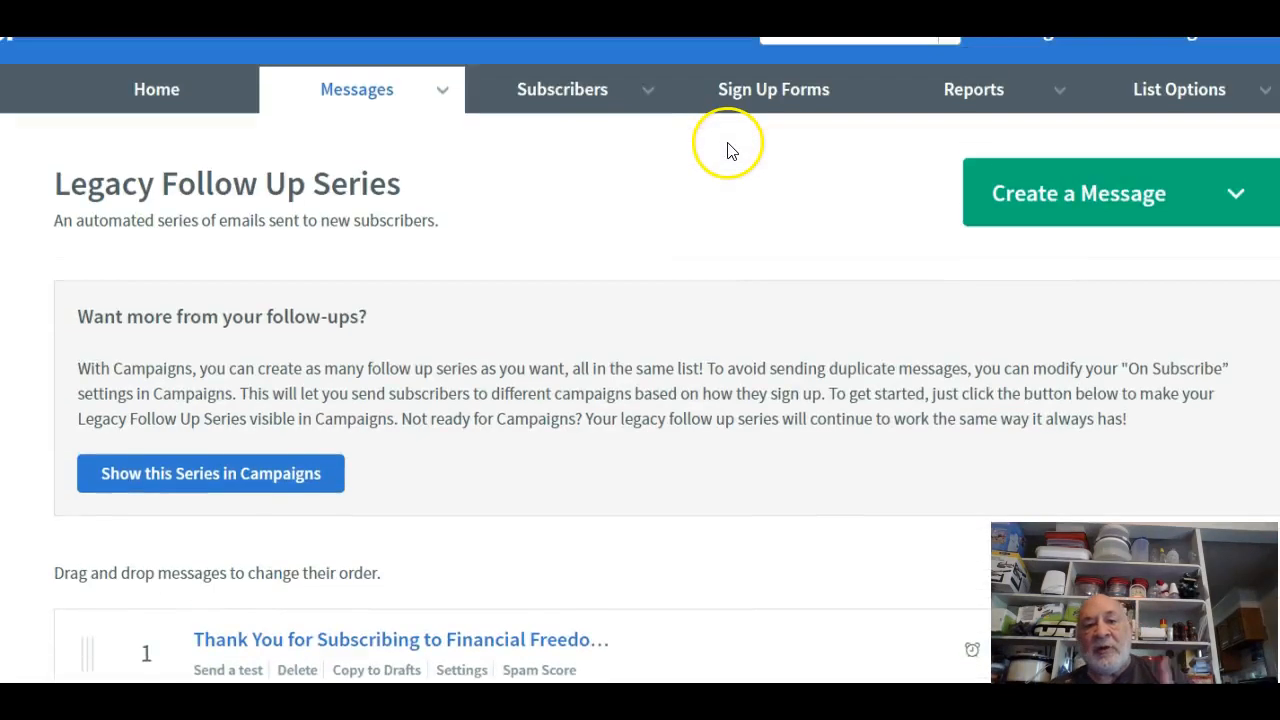
{"action": "scroll", "coordinate": [729, 150], "scroll_direction": "down", "scroll_amount": 4}
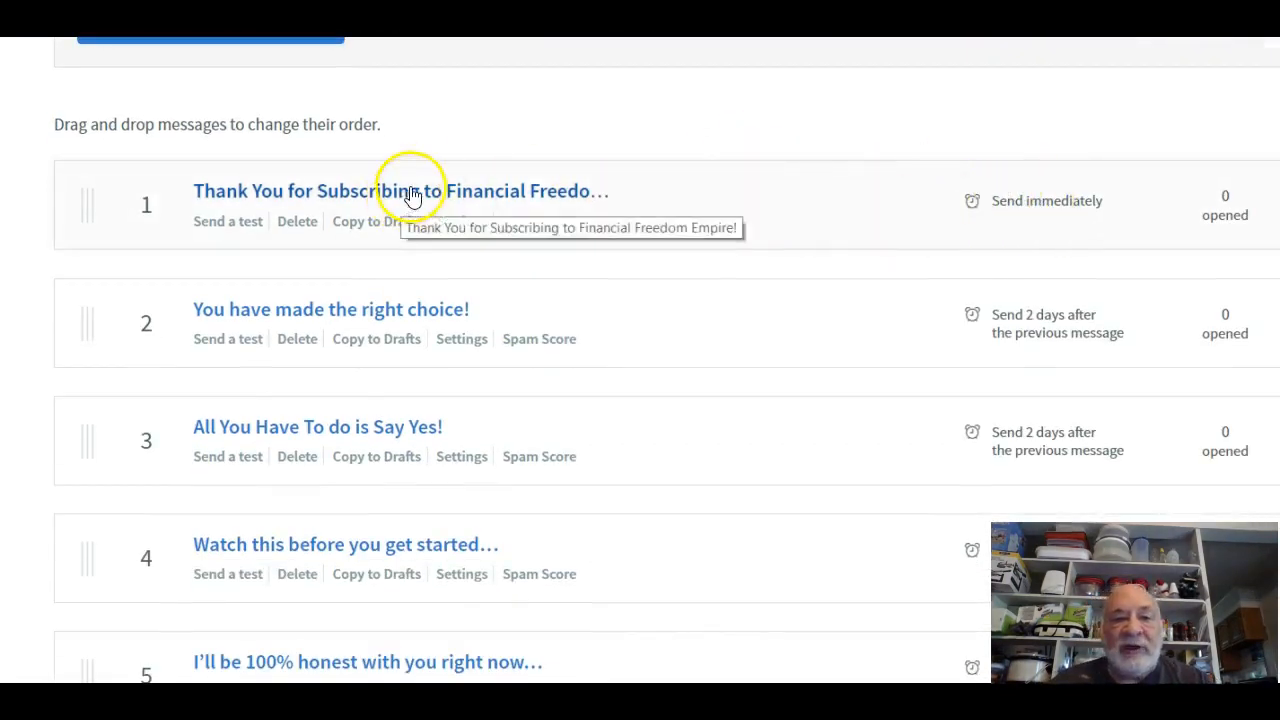
{"action": "left_click", "coordinate": [462, 224]}
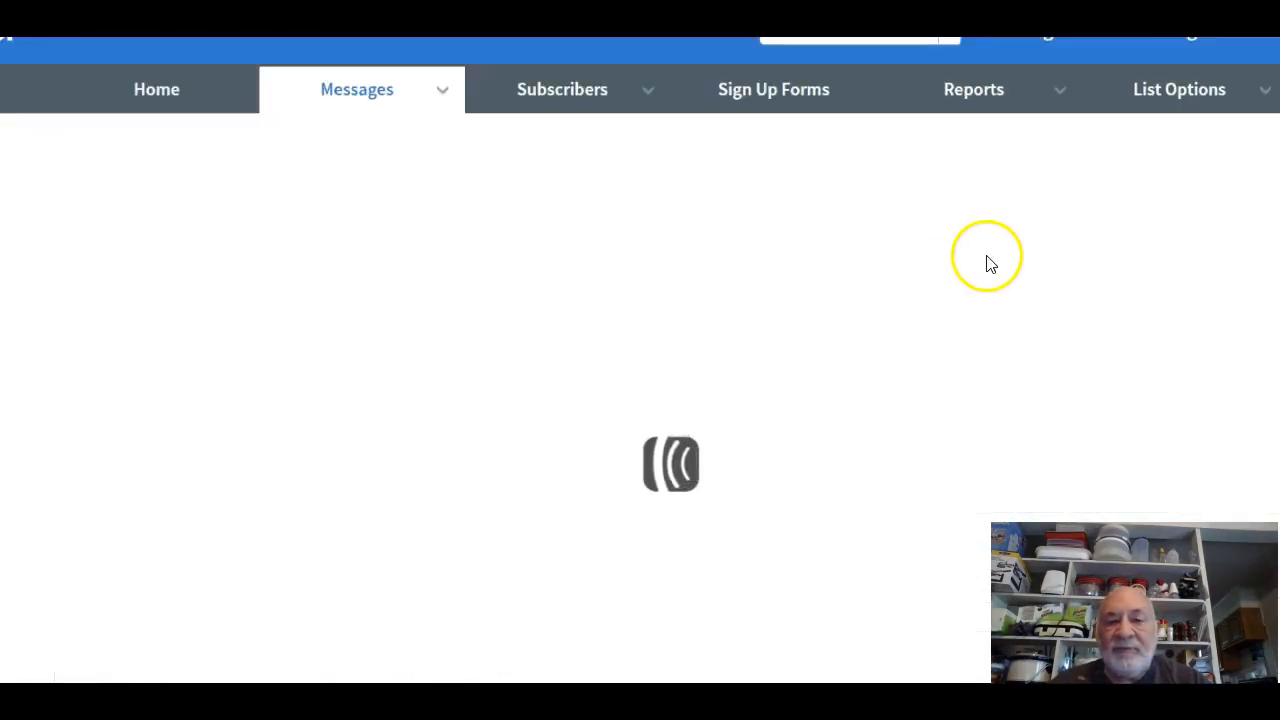
Save the thank-you message's settings, sent immediately with click tracking on, and return to the series list.
{"action": "scroll", "coordinate": [993, 262], "scroll_direction": "down", "scroll_amount": 3}
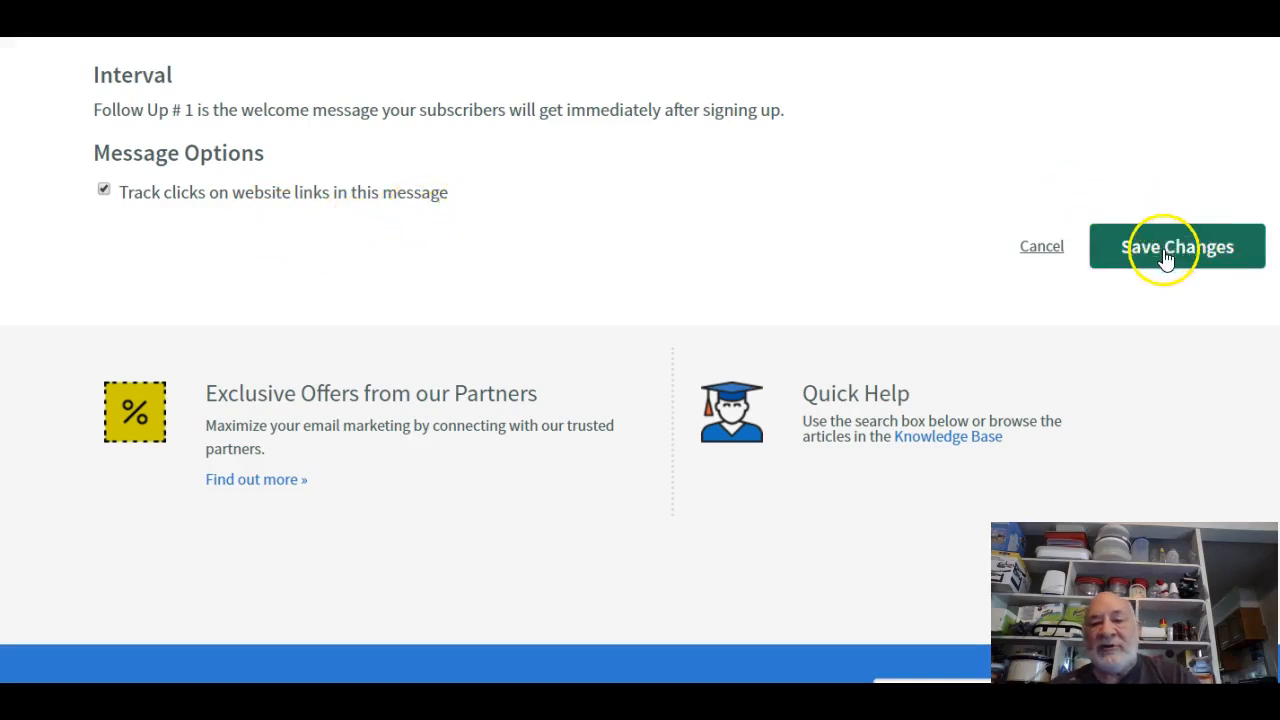
{"action": "left_click", "coordinate": [1117, 250]}
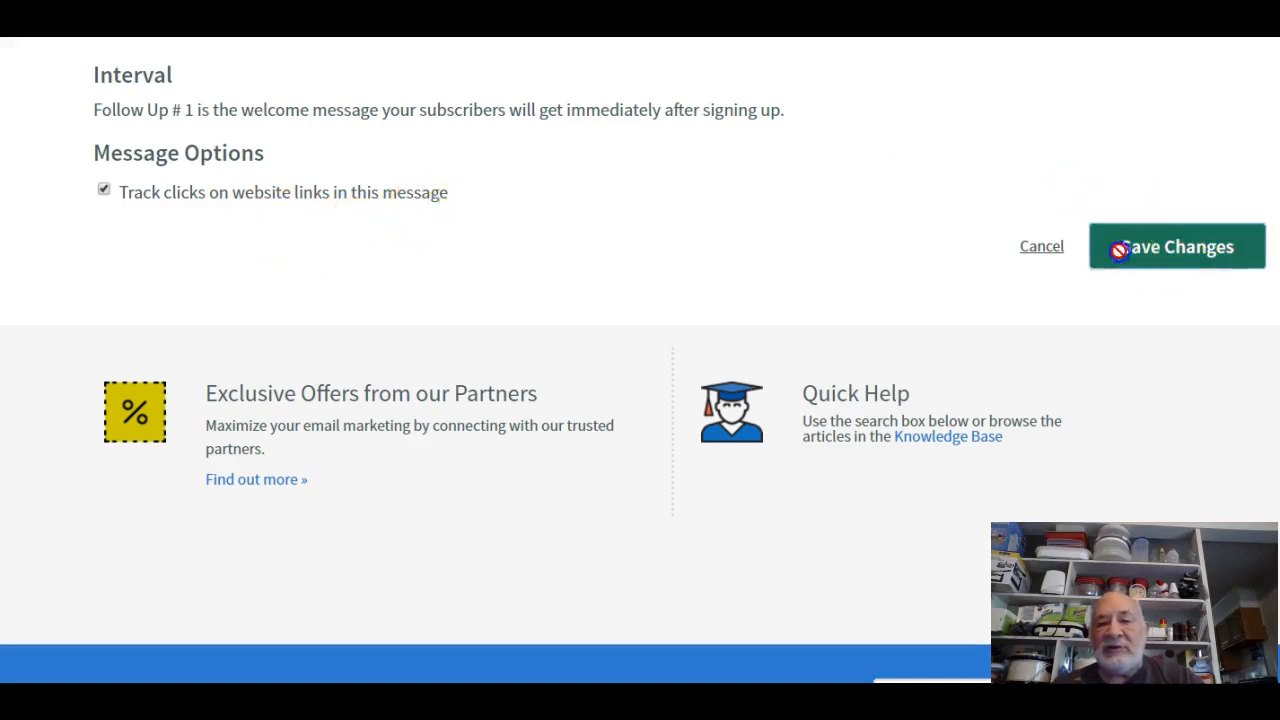
{"action": "scroll", "coordinate": [612, 318], "scroll_direction": "up", "scroll_amount": 3}
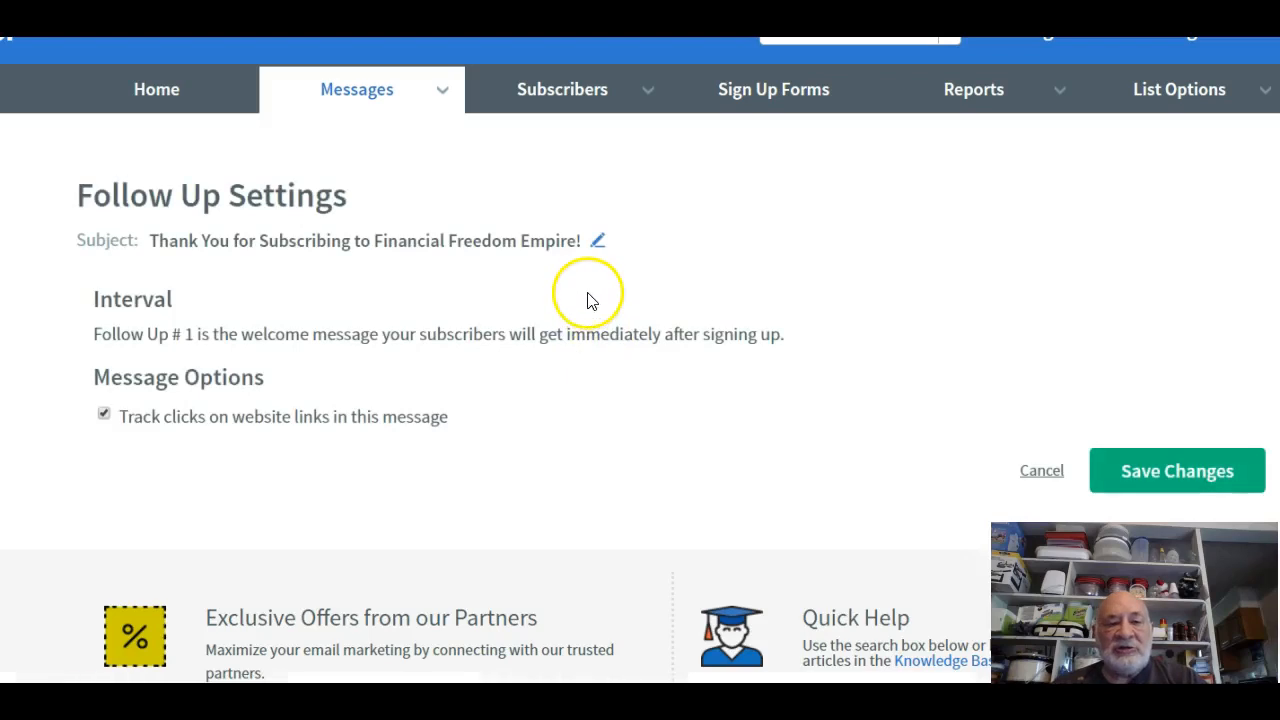
{"action": "scroll", "coordinate": [591, 306], "scroll_direction": "down", "scroll_amount": 2}
{"action": "scroll", "coordinate": [591, 306], "scroll_direction": "up", "scroll_amount": 2}
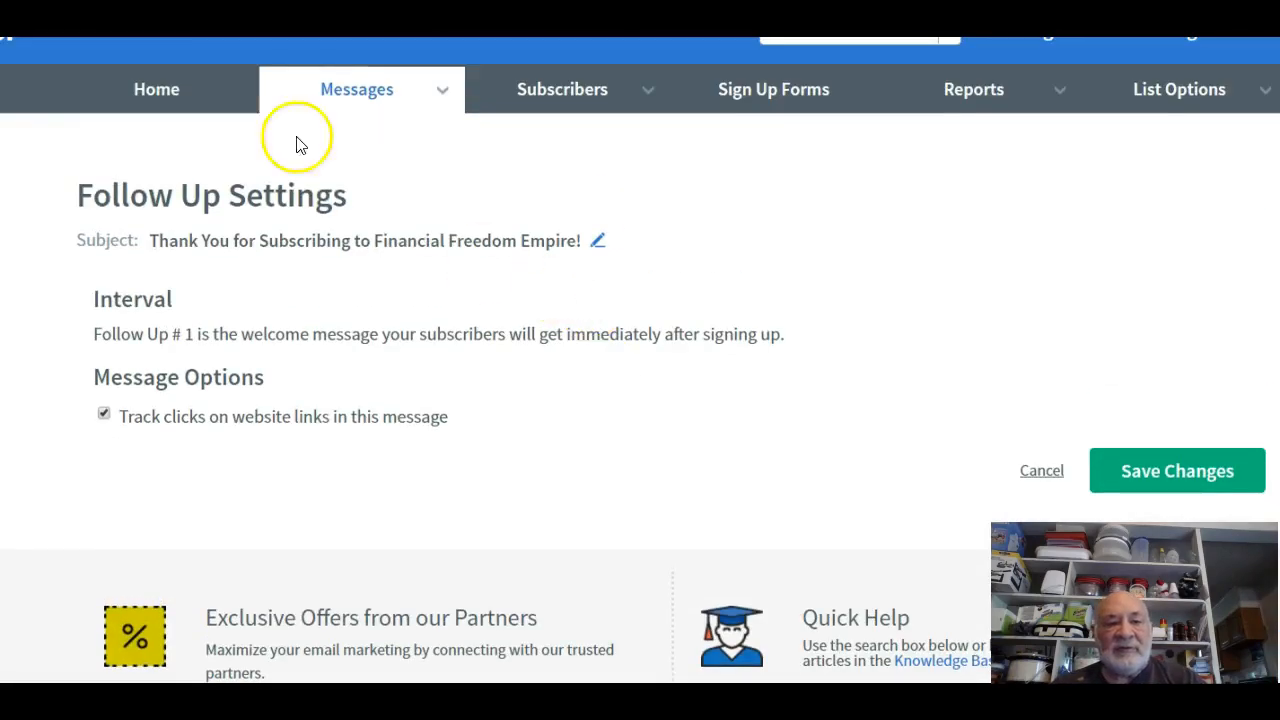
{"action": "mouse_move", "coordinate": [409, 72]}
{"action": "left_click", "coordinate": [375, 320]}
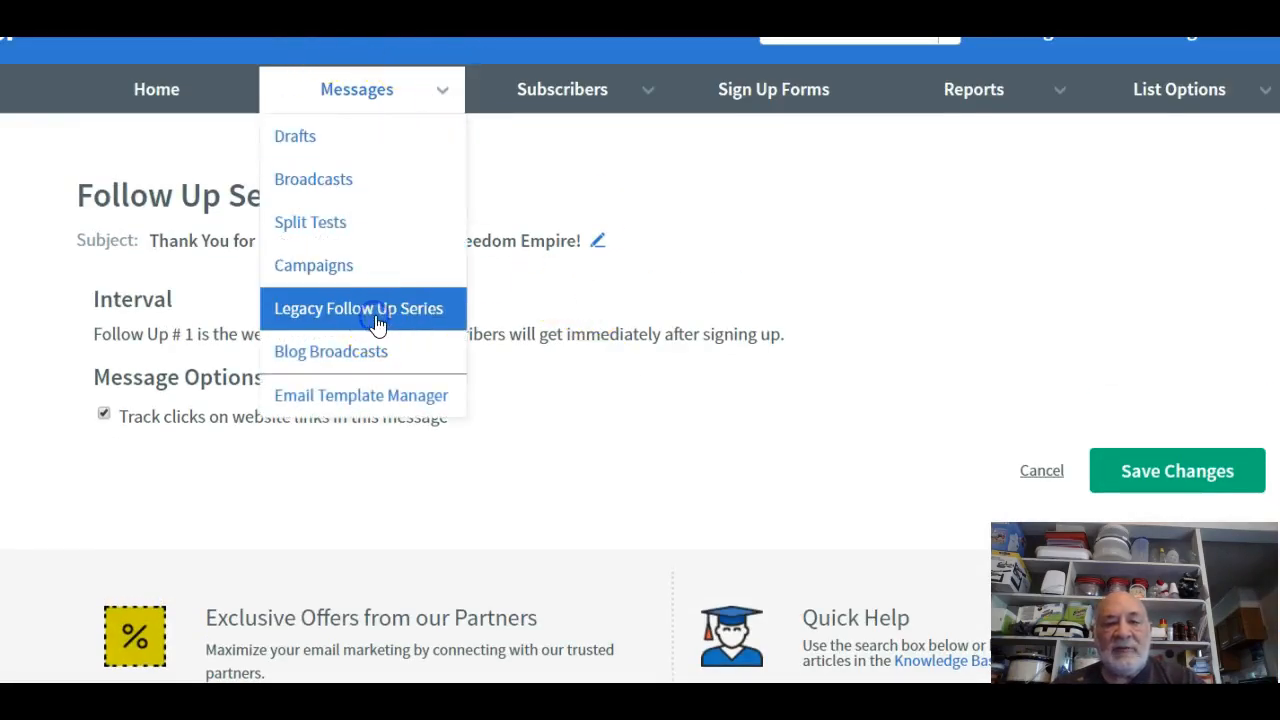
Scroll down to message 10, 'Let Me Guess…', and open its Follow Up Settings.
{"action": "scroll", "coordinate": [555, 310], "scroll_direction": "down", "scroll_amount": 5}
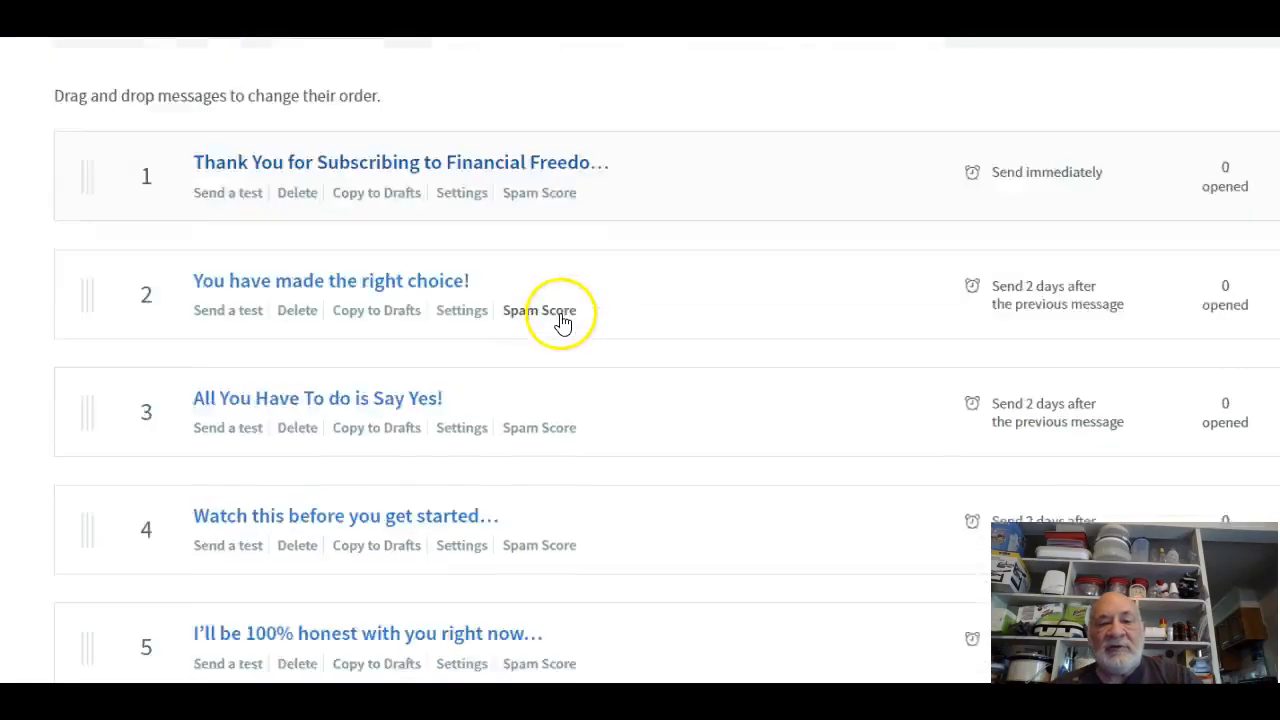
{"action": "scroll", "coordinate": [563, 320], "scroll_direction": "down", "scroll_amount": 2}
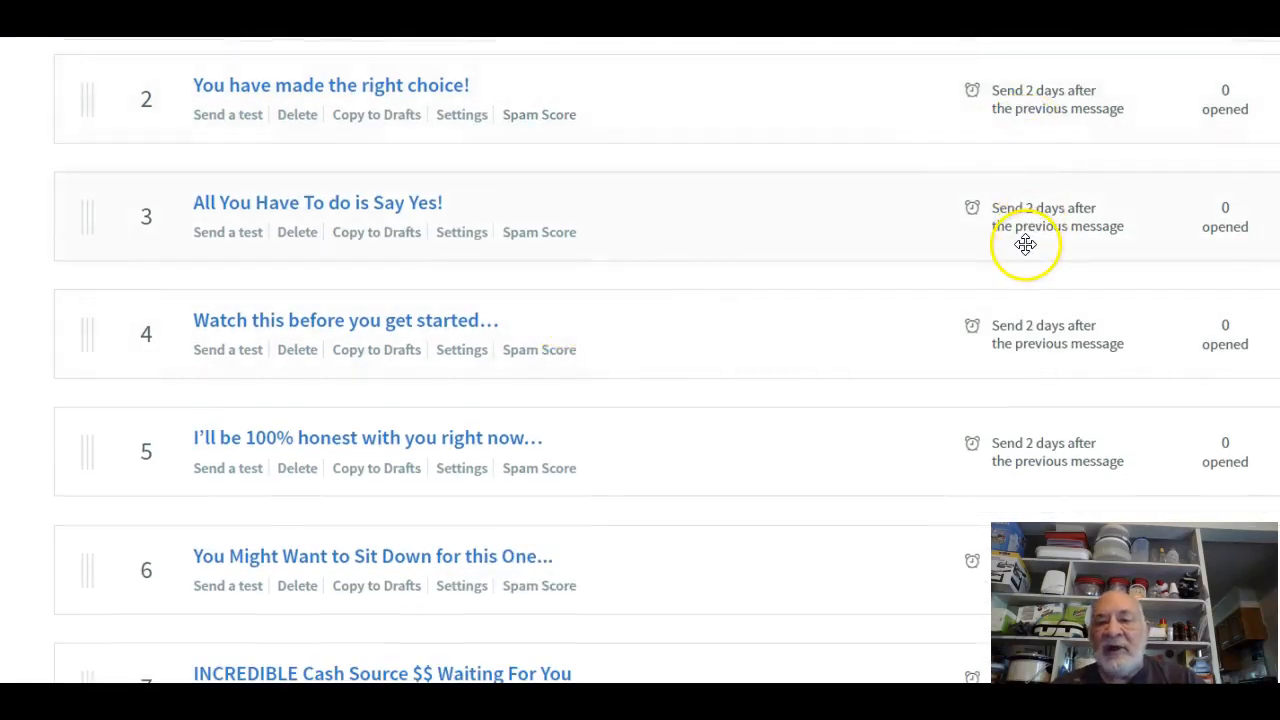
{"action": "scroll", "coordinate": [963, 386], "scroll_direction": "down", "scroll_amount": 4}
{"action": "scroll", "coordinate": [963, 386], "scroll_direction": "down", "scroll_amount": 3}
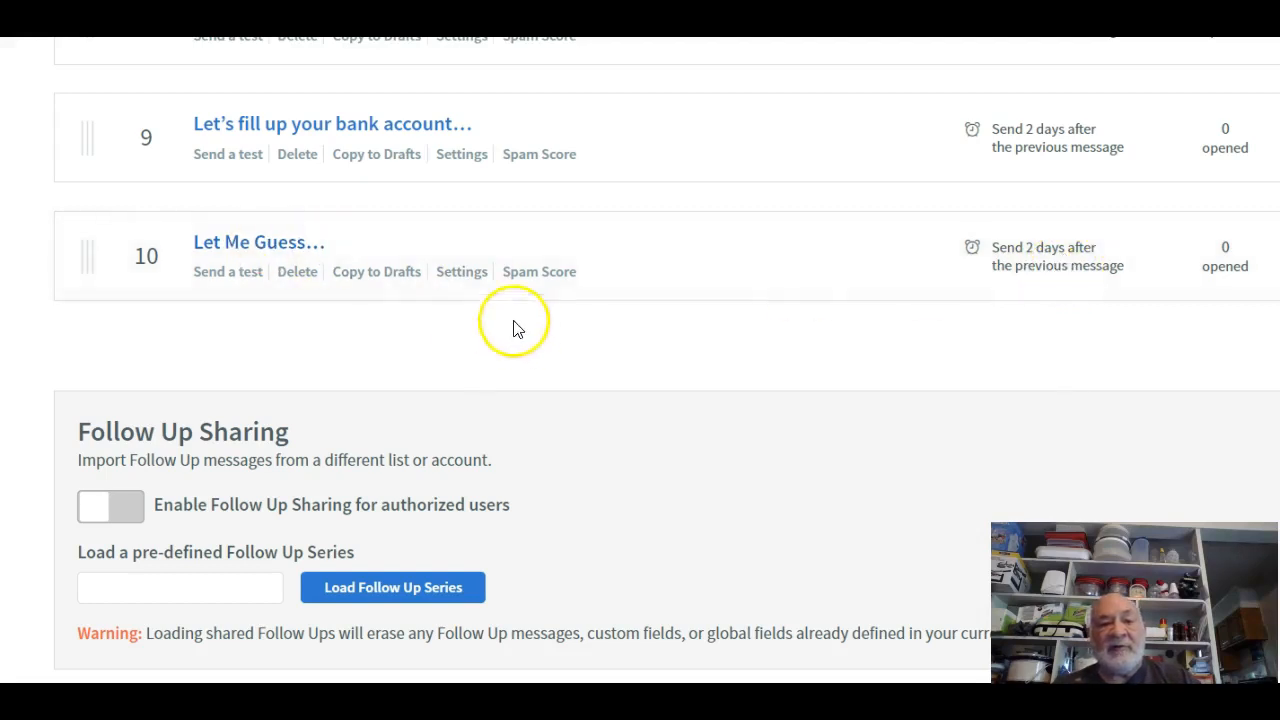
{"action": "left_click", "coordinate": [452, 273]}
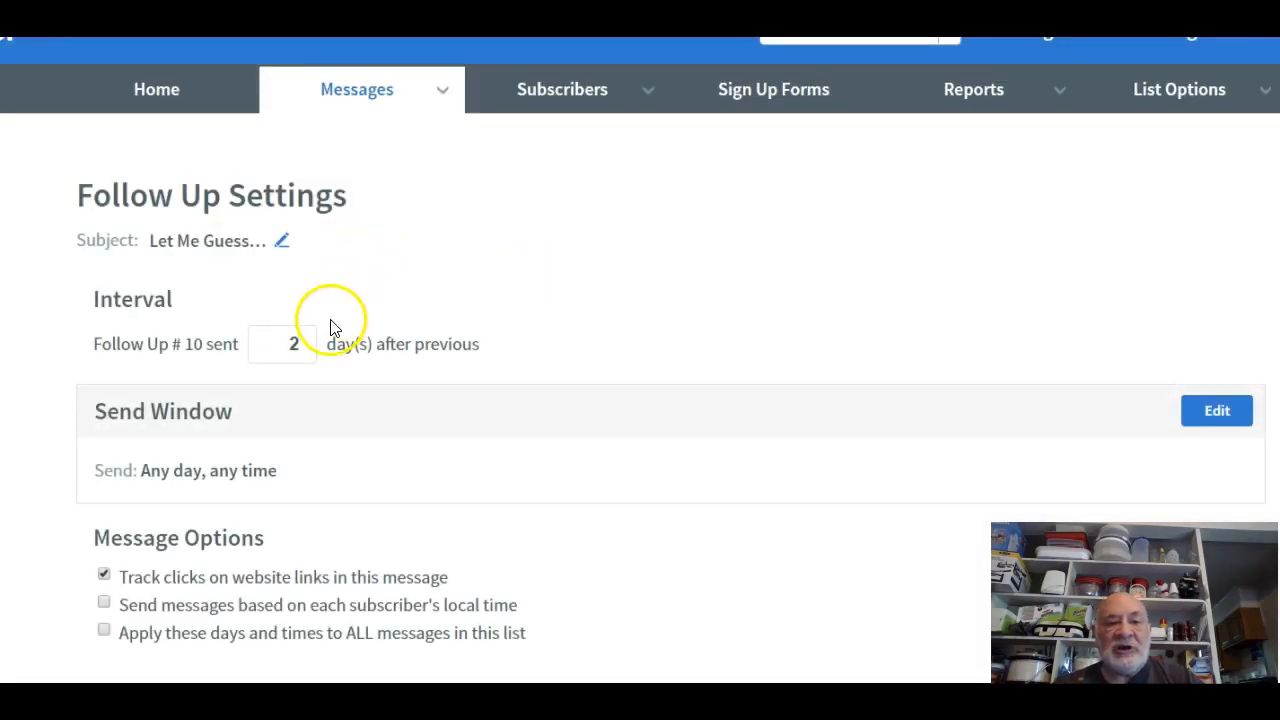
Set Let Me Guess… to send 1 day after the previous message.
{"action": "left_click", "coordinate": [309, 348]}
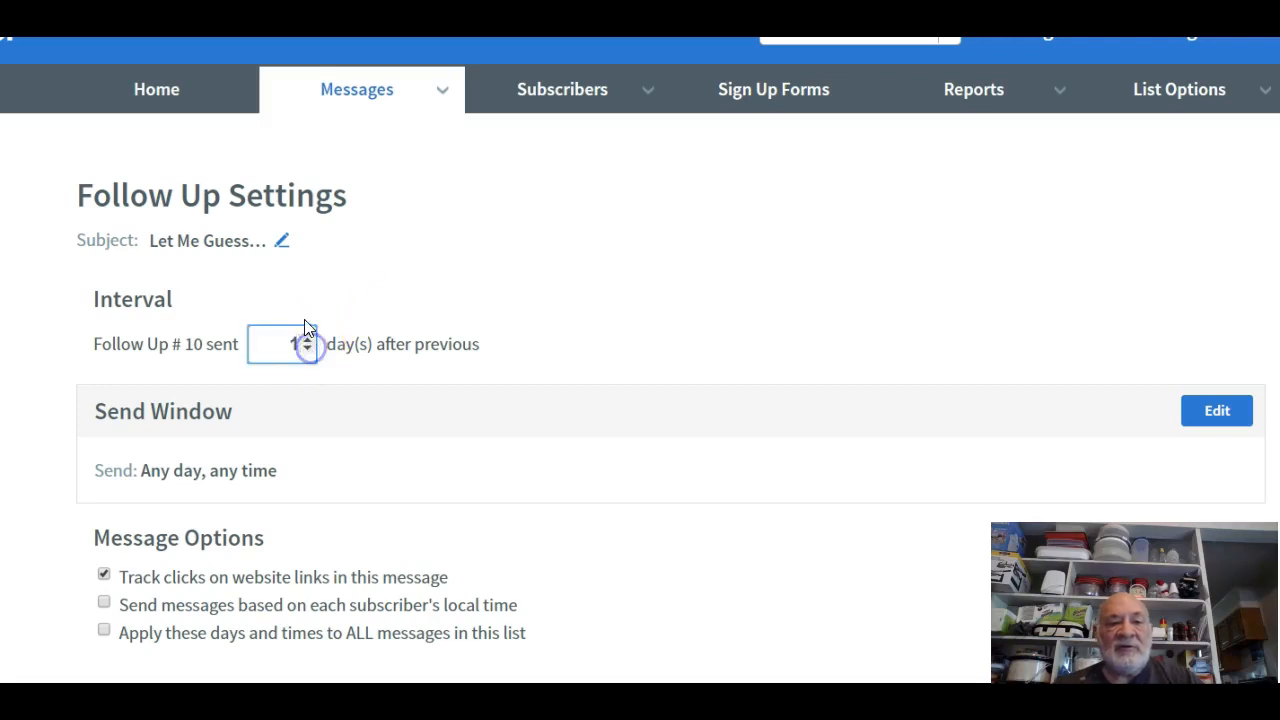
{"action": "left_click", "coordinate": [309, 339]}
{"action": "left_click", "coordinate": [308, 350]}
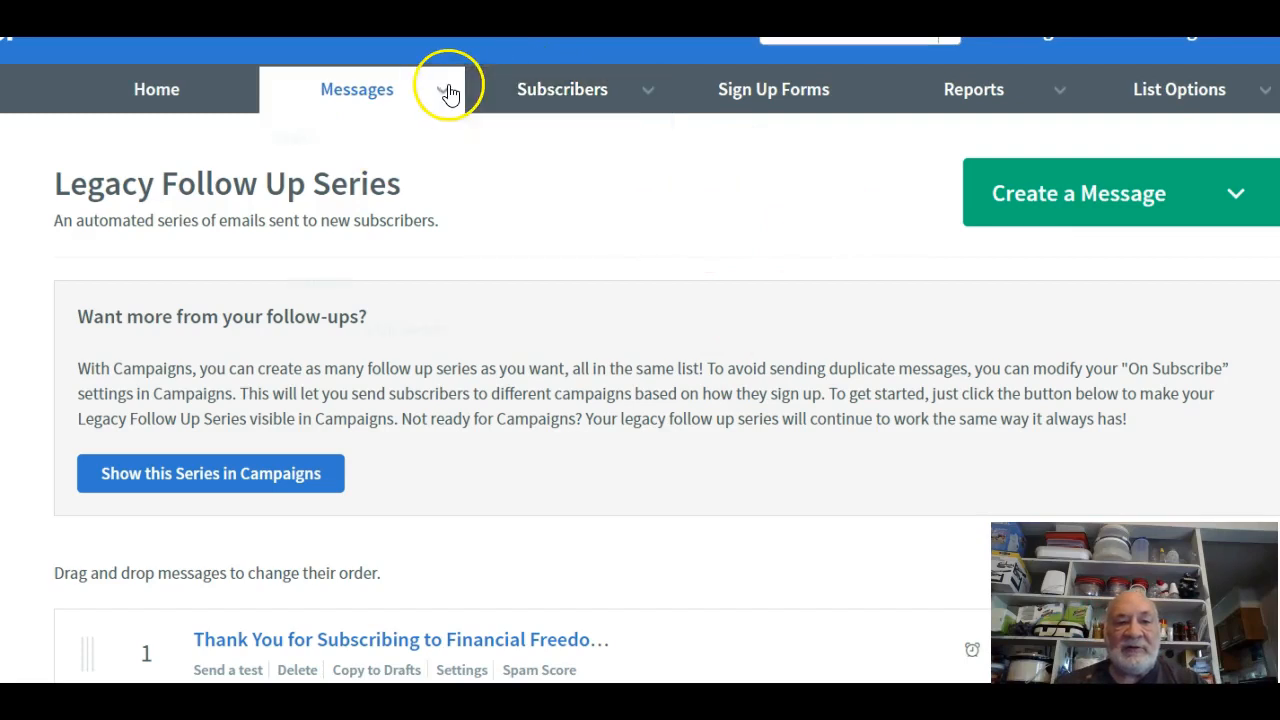
Open the Drafts page from the Messages menu.
{"action": "mouse_move", "coordinate": [450, 98]}
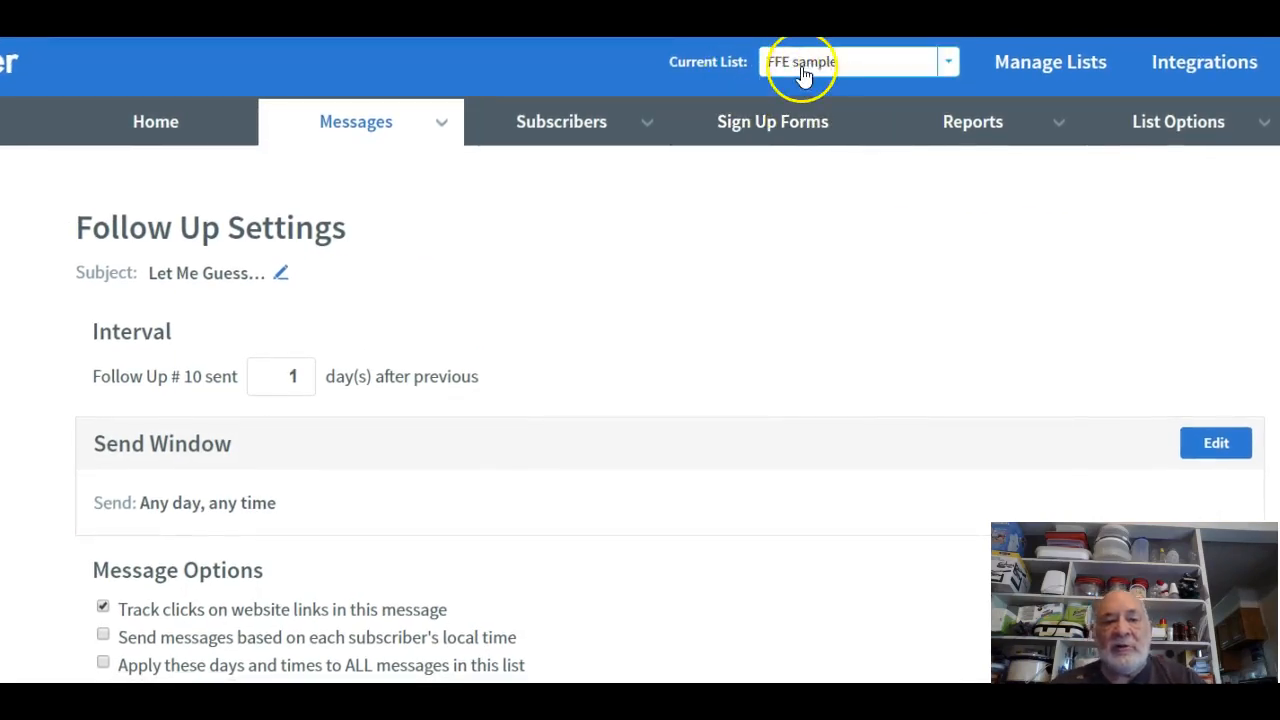
{"action": "scroll", "coordinate": [335, 440], "scroll_direction": "down", "scroll_amount": 3}
{"action": "scroll", "coordinate": [335, 440], "scroll_direction": "down", "scroll_amount": 1}
{"action": "scroll", "coordinate": [334, 432], "scroll_direction": "up", "scroll_amount": 5}
{"action": "left_click", "coordinate": [453, 128]}
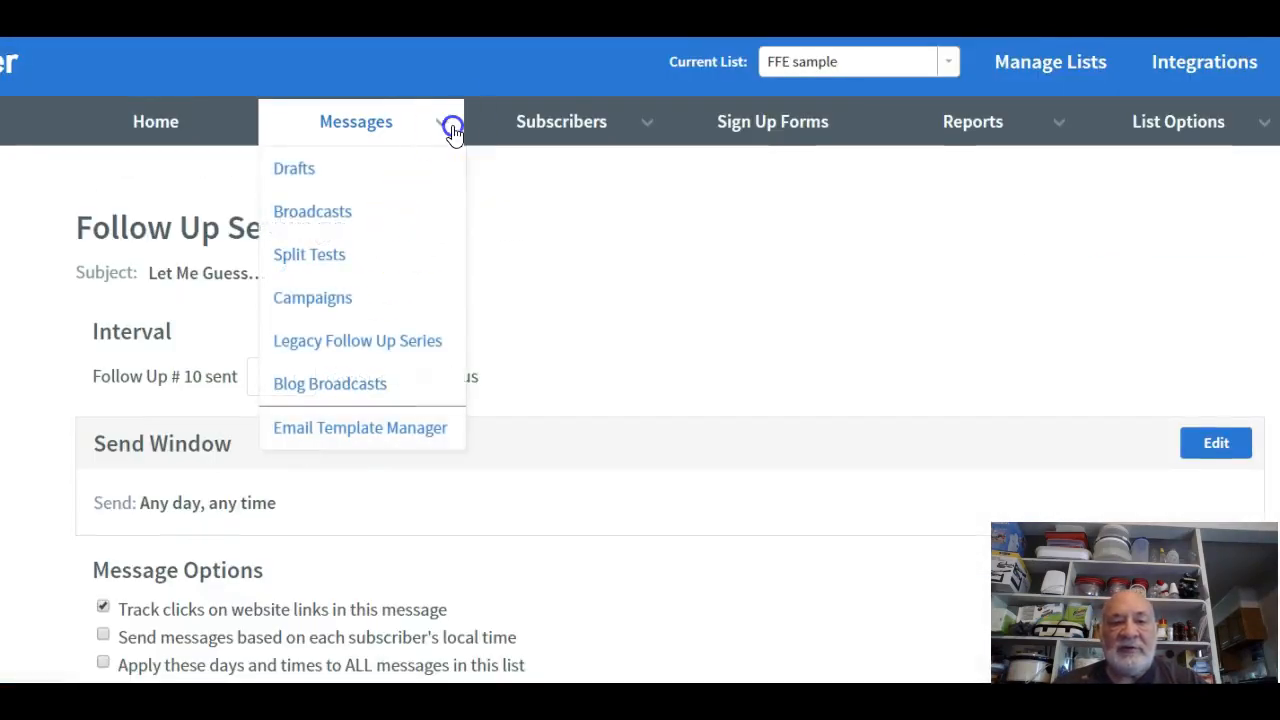
{"action": "left_click", "coordinate": [446, 162]}
Reopen the Legacy Follow Up Series page and bring up the Current List choices.
{"action": "mouse_move", "coordinate": [437, 180]}
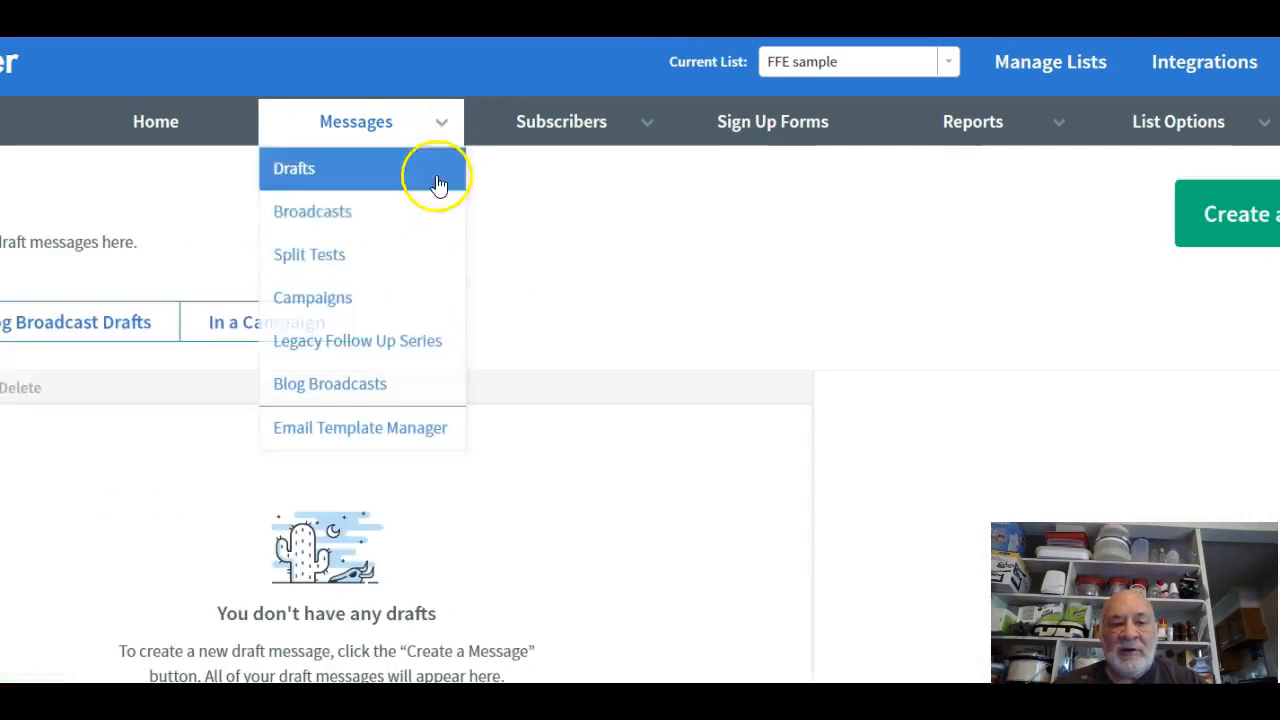
{"action": "left_click", "coordinate": [384, 342]}
{"action": "scroll", "coordinate": [494, 391], "scroll_direction": "down", "scroll_amount": 10}
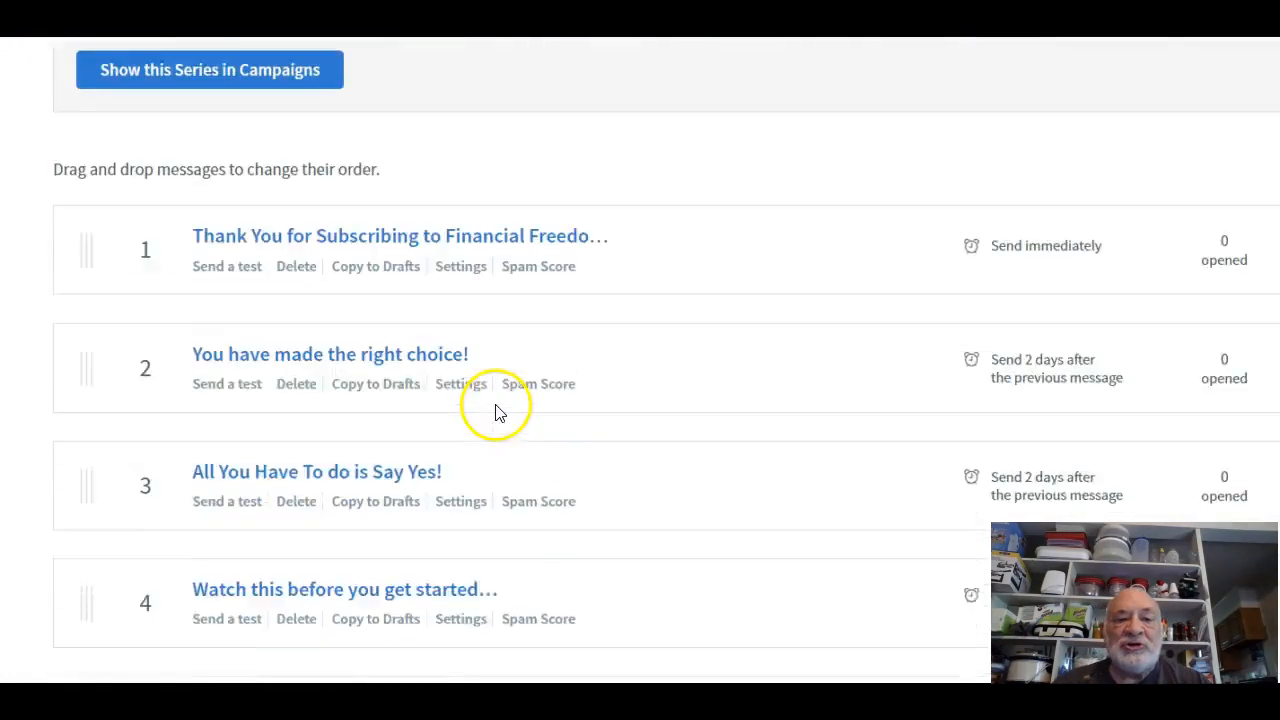
{"action": "scroll", "coordinate": [492, 402], "scroll_direction": "down", "scroll_amount": 10}
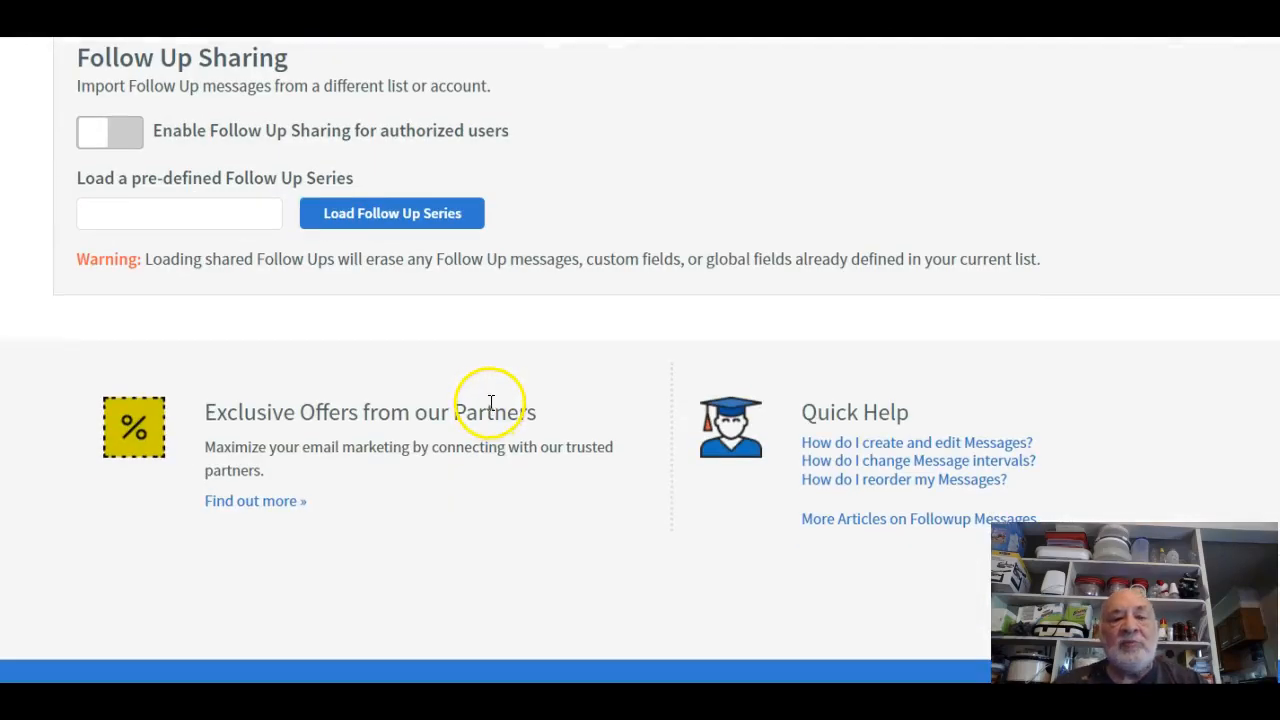
{"action": "scroll", "coordinate": [491, 402], "scroll_direction": "up", "scroll_amount": 20}
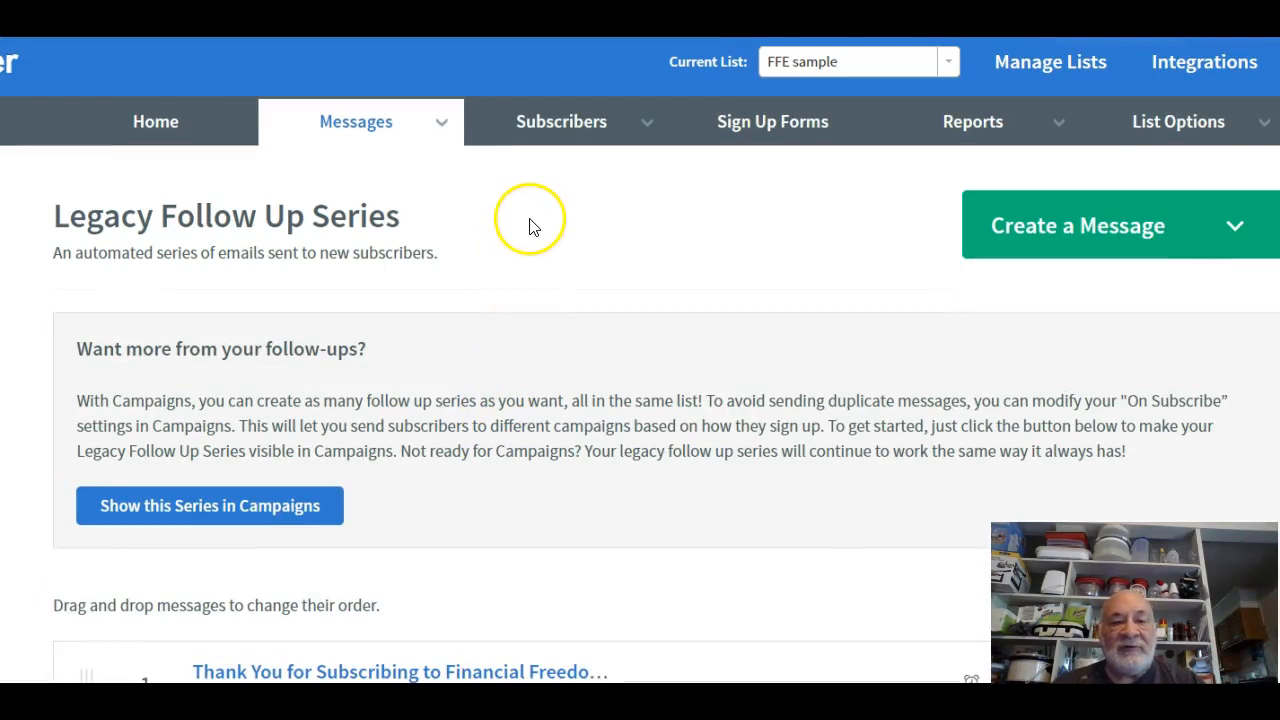
{"action": "left_click", "coordinate": [948, 66]}
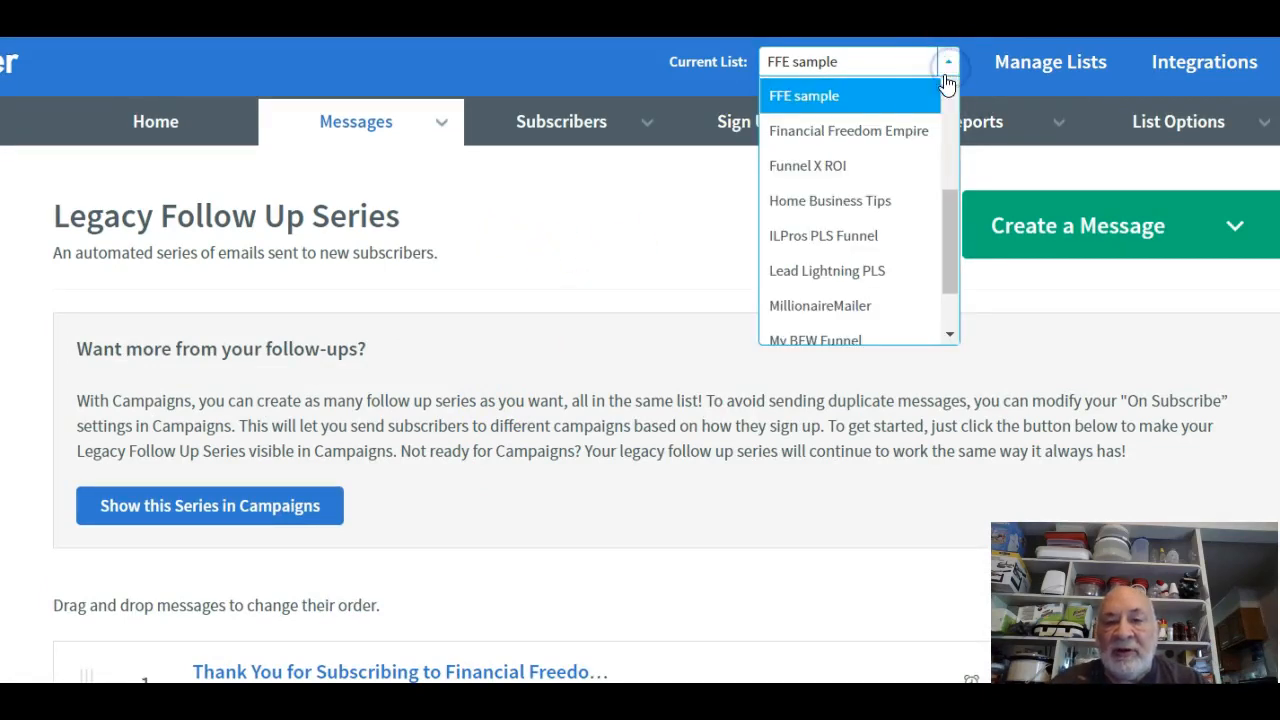
Switch the current list to Financial Freedom Empire and scroll down its legacy series.
{"action": "left_click", "coordinate": [908, 131]}
{"action": "mouse_move", "coordinate": [901, 146]}
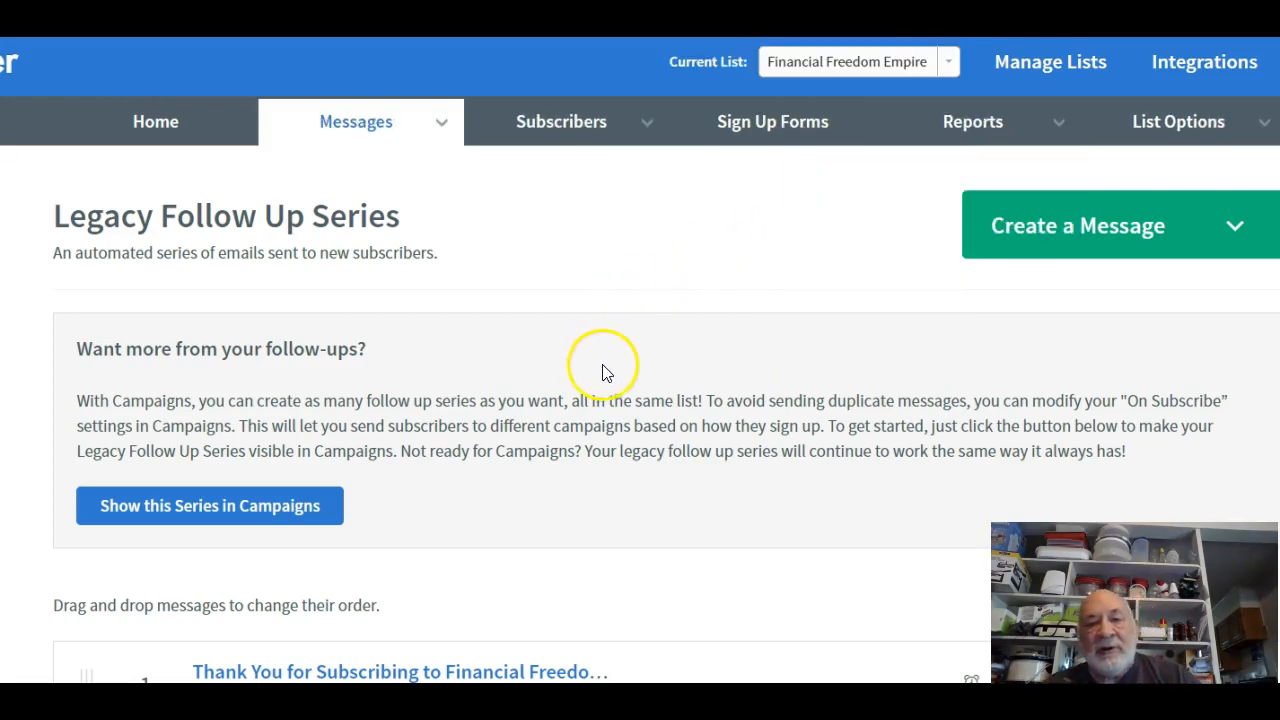
{"action": "scroll", "coordinate": [592, 400], "scroll_direction": "down", "scroll_amount": 6}
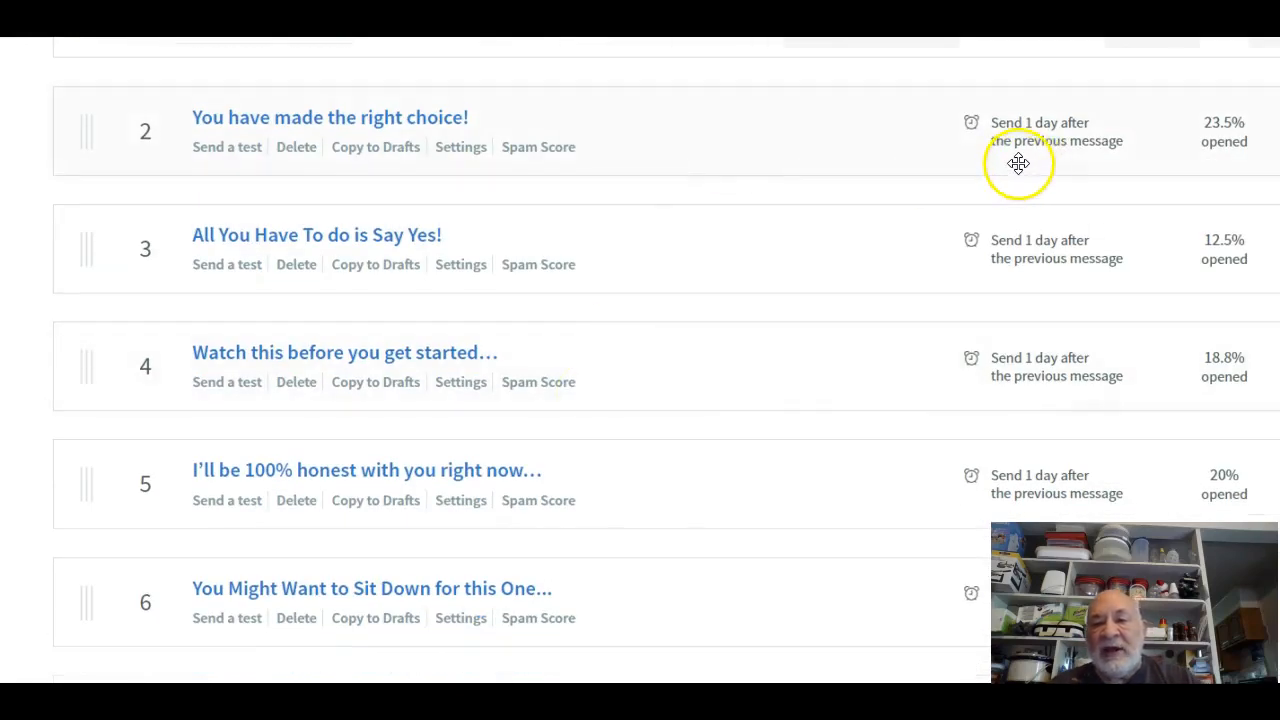
{"action": "scroll", "coordinate": [1155, 155], "scroll_direction": "down", "scroll_amount": 2}
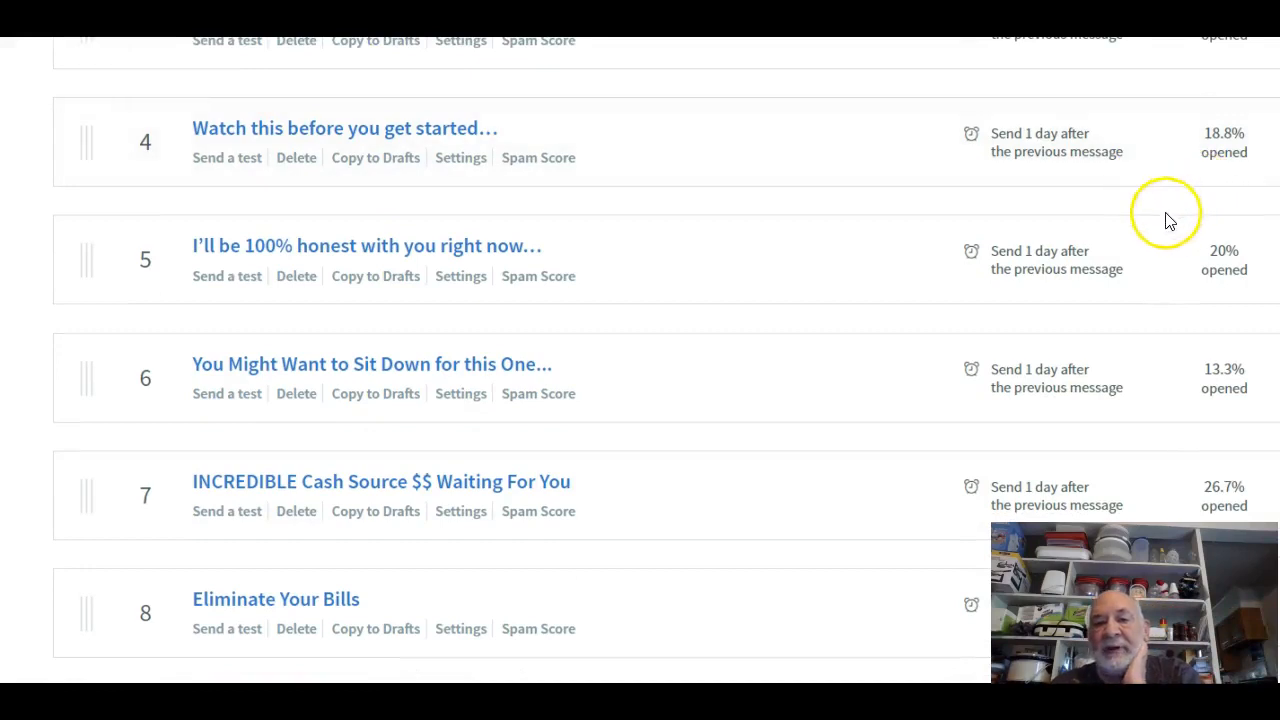
{"action": "scroll", "coordinate": [1143, 251], "scroll_direction": "down", "scroll_amount": 5}
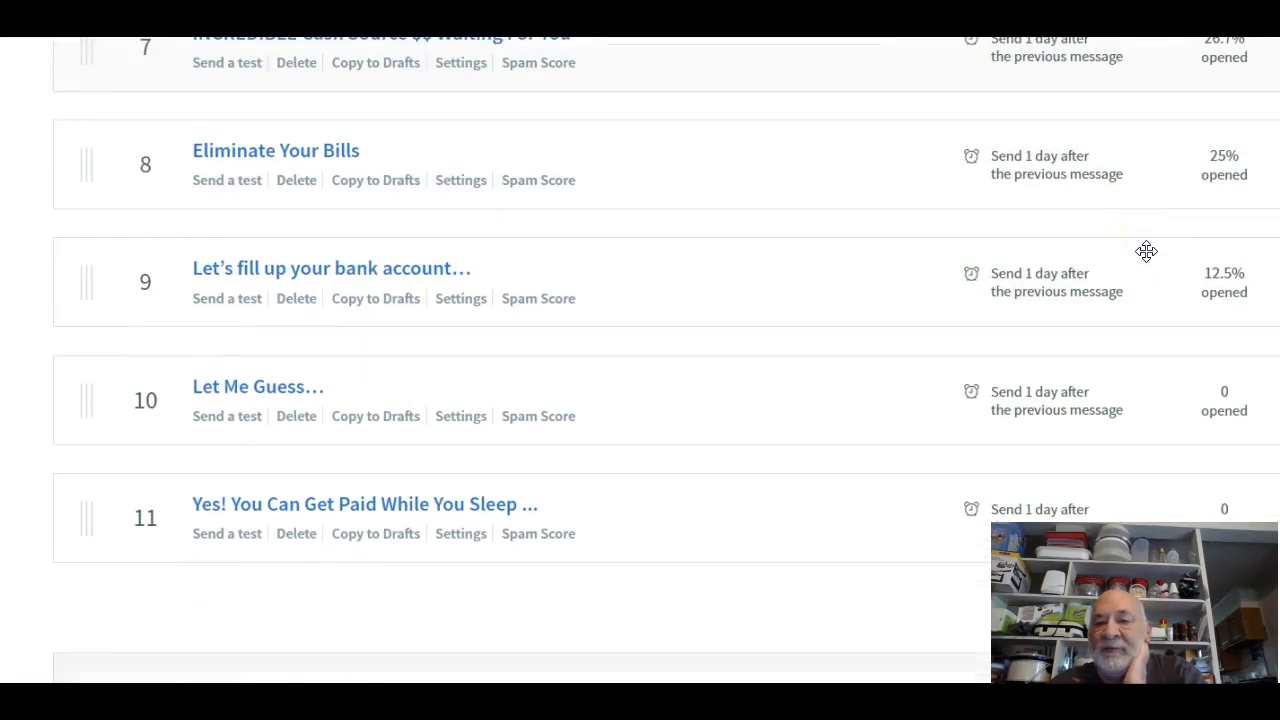
{"action": "scroll", "coordinate": [1146, 251], "scroll_direction": "down", "scroll_amount": 3}
Scroll back through the eleven messages and open the Drafts page.
{"action": "scroll", "coordinate": [1150, 260], "scroll_direction": "up", "scroll_amount": 7}
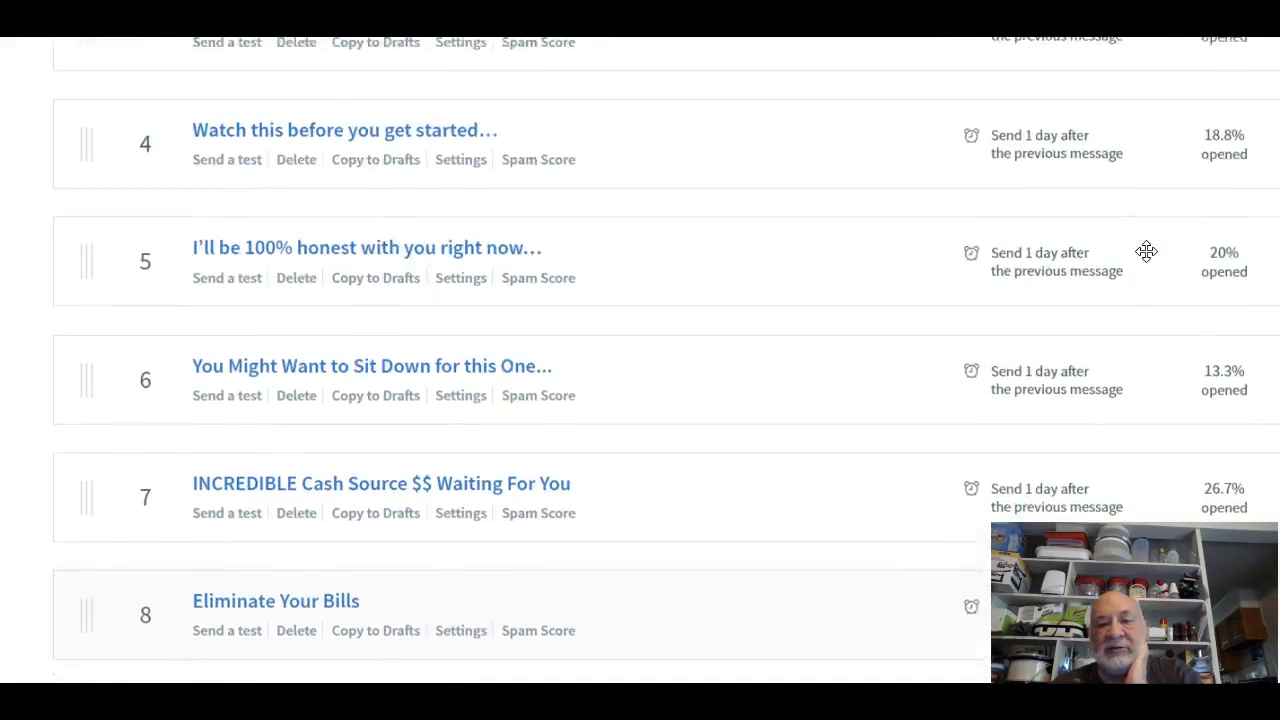
{"action": "scroll", "coordinate": [1146, 251], "scroll_direction": "up", "scroll_amount": 4}
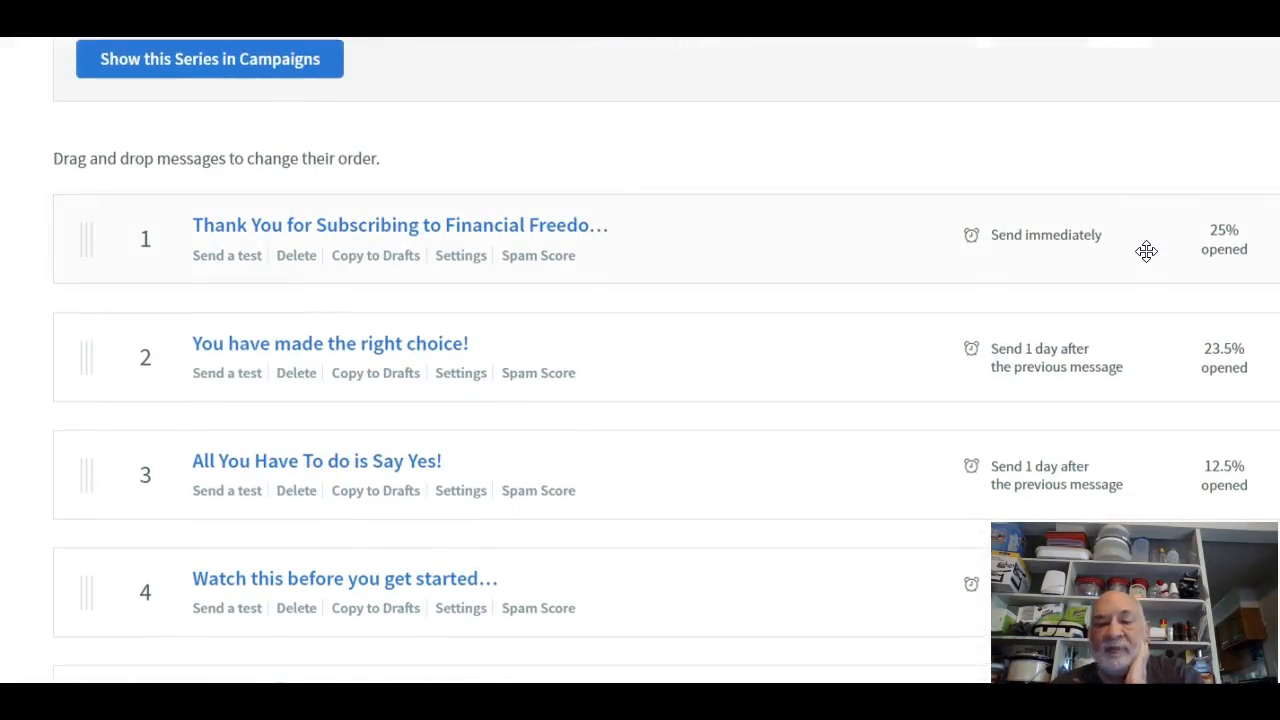
{"action": "scroll", "coordinate": [1146, 251], "scroll_direction": "up", "scroll_amount": 2}
{"action": "scroll", "coordinate": [1146, 251], "scroll_direction": "down", "scroll_amount": 10}
{"action": "scroll", "coordinate": [1146, 251], "scroll_direction": "down", "scroll_amount": 5}
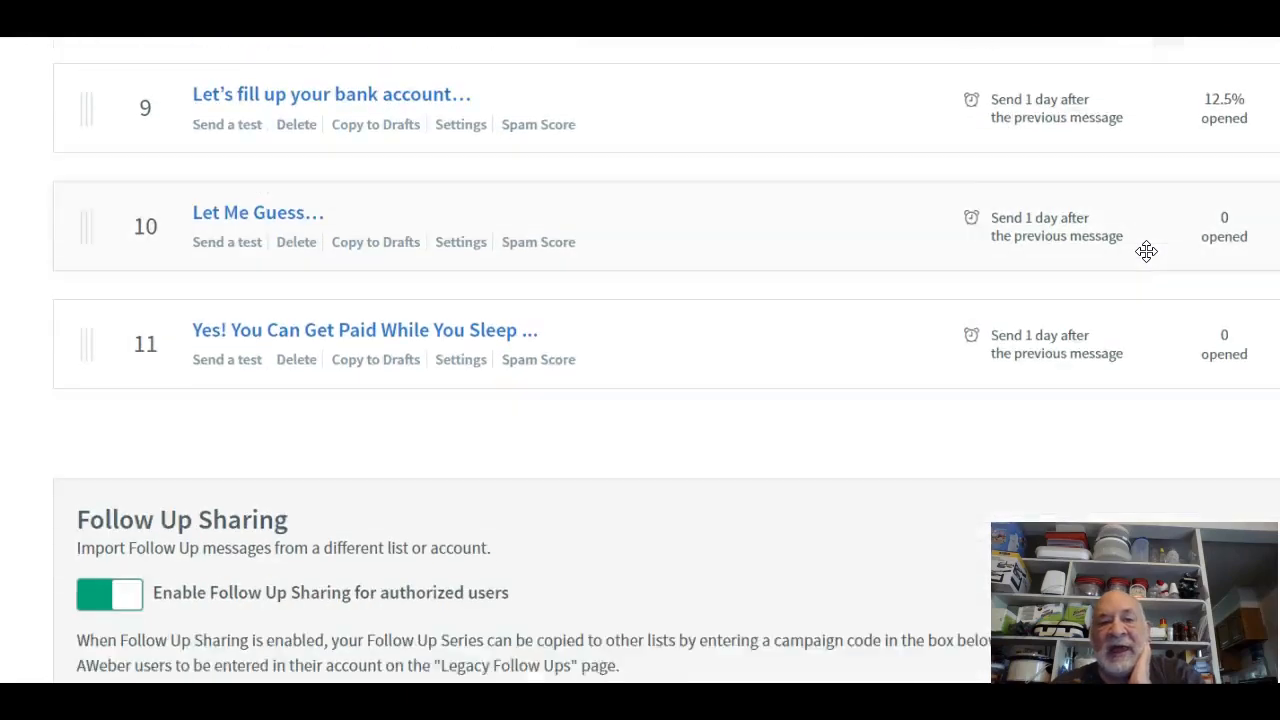
{"action": "scroll", "coordinate": [1146, 251], "scroll_direction": "up", "scroll_amount": 15}
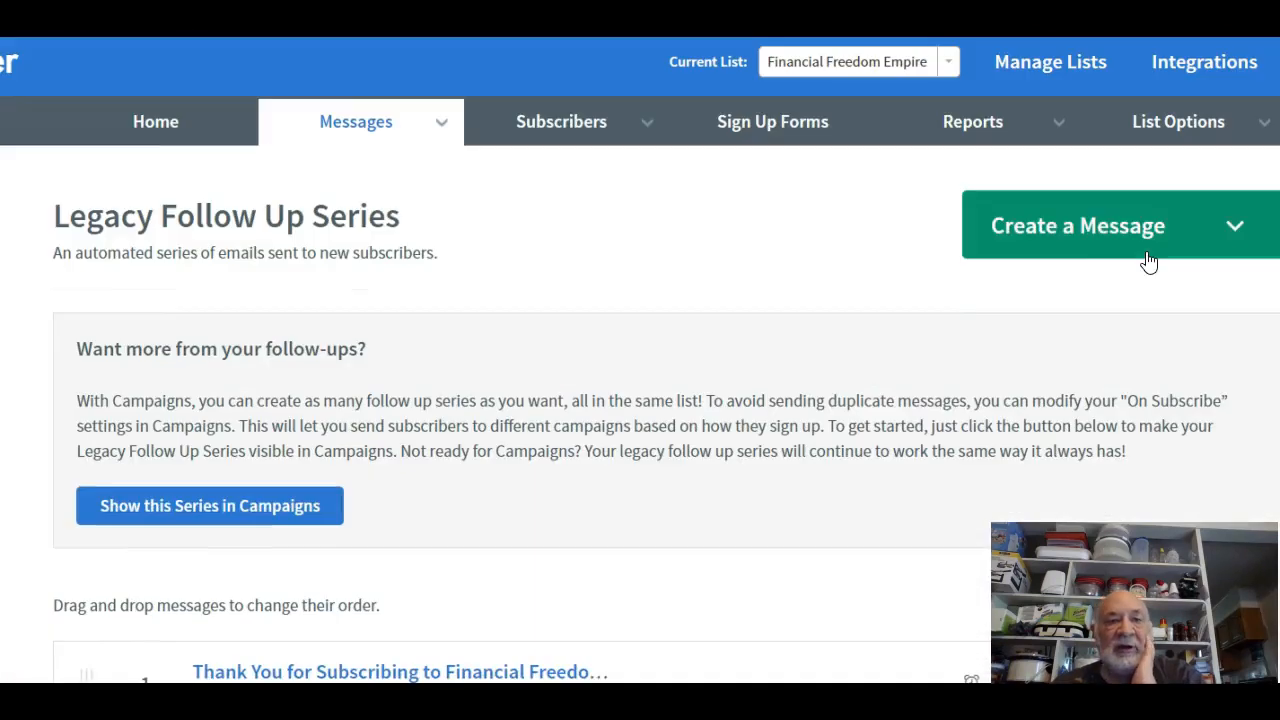
{"action": "mouse_move", "coordinate": [412, 133]}
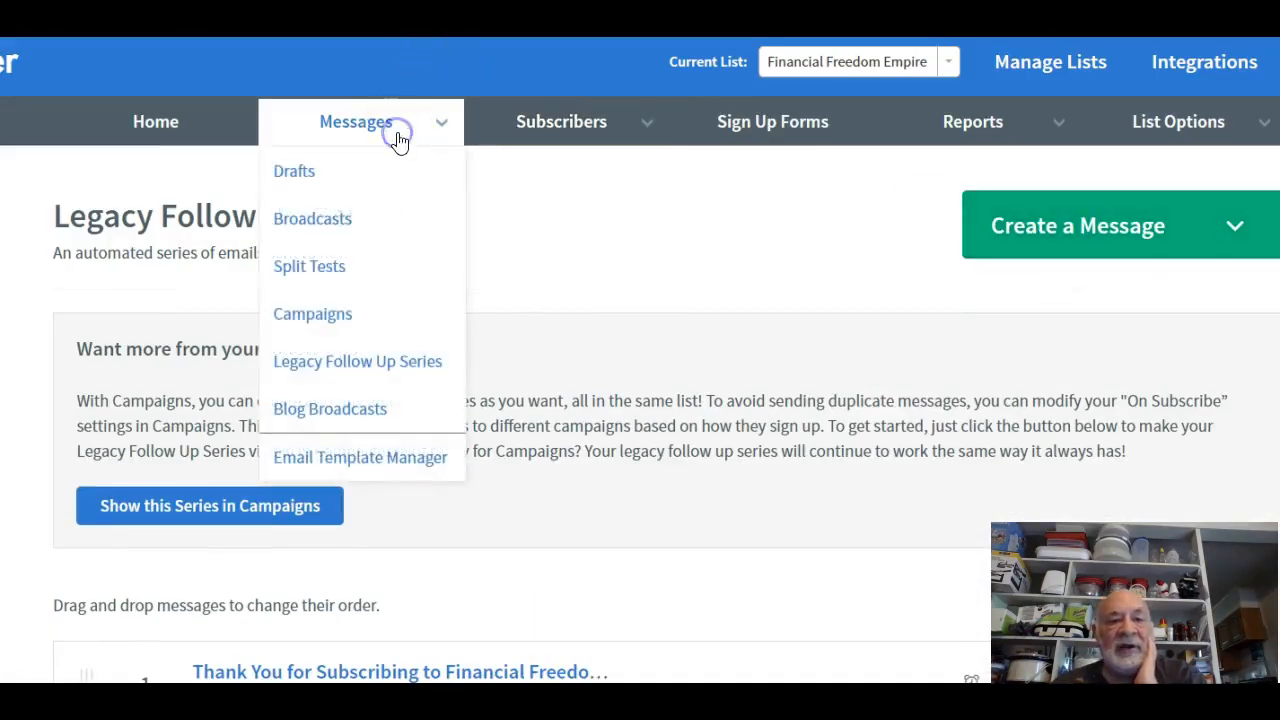
{"action": "left_click", "coordinate": [318, 180]}
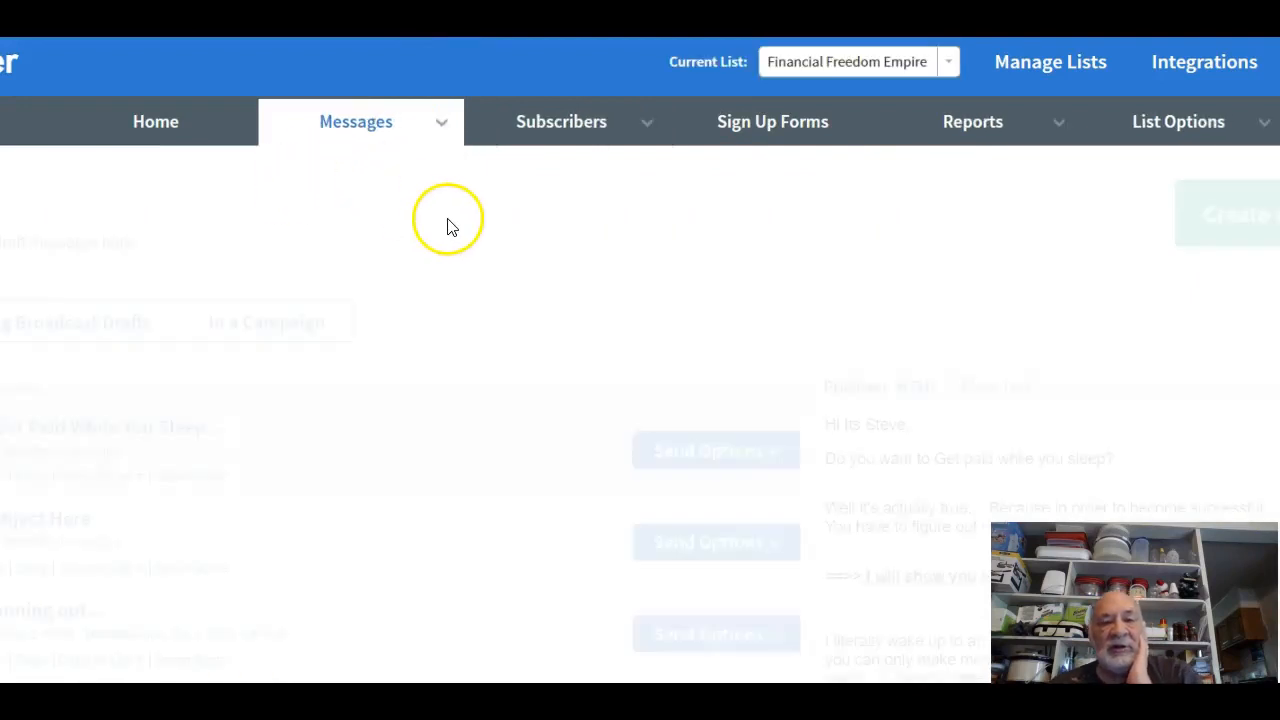
Open Drafts again and switch the current list back to FFE sample, which has no drafts.
{"action": "mouse_move", "coordinate": [394, 140]}
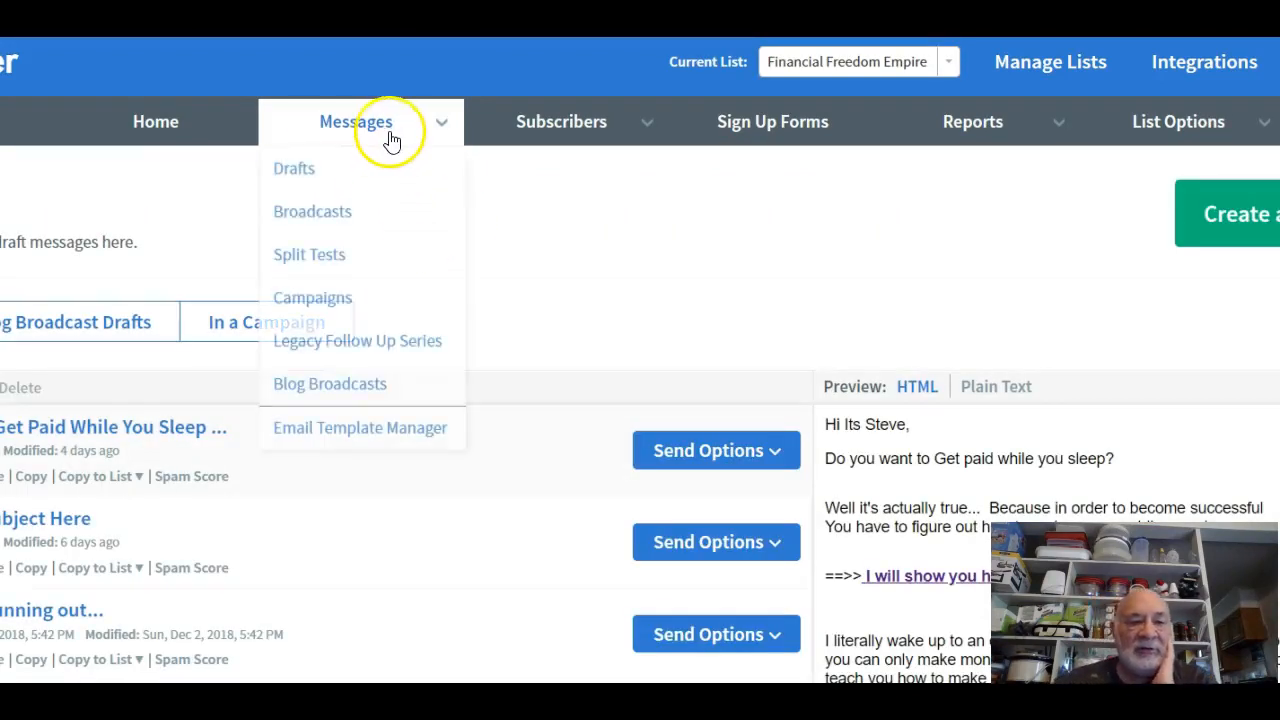
{"action": "left_click", "coordinate": [313, 184]}
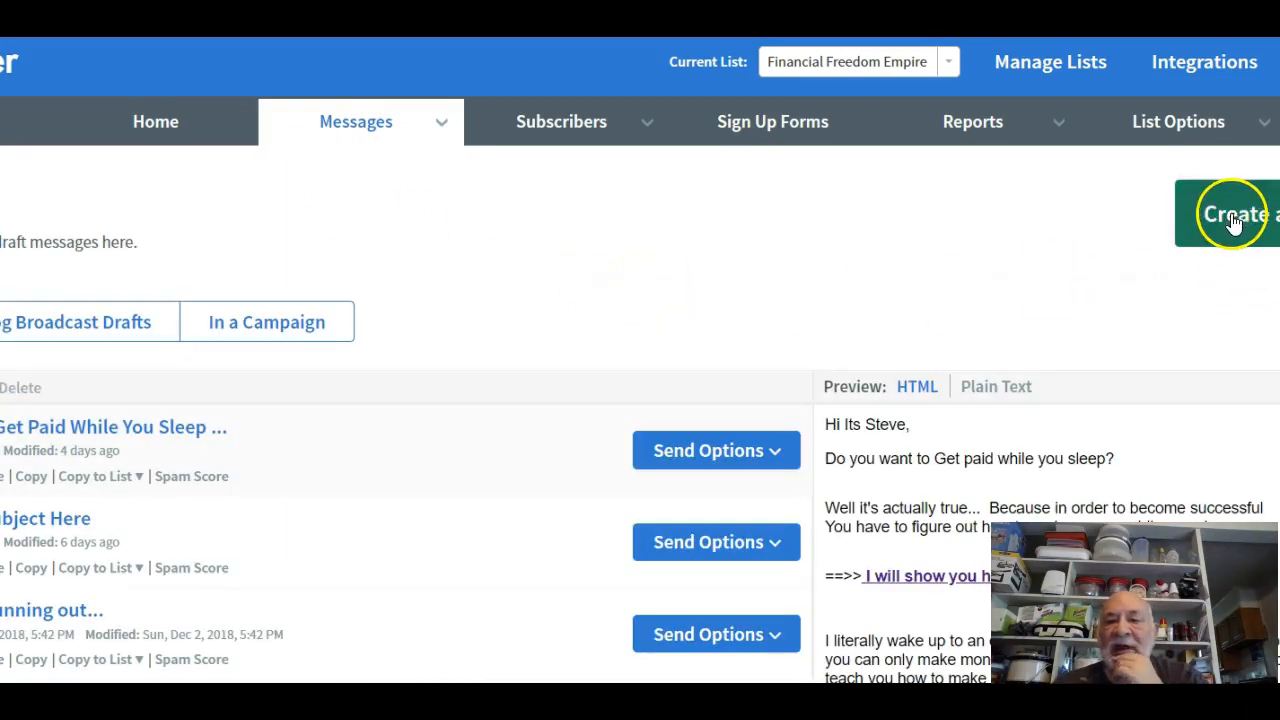
{"action": "left_click", "coordinate": [946, 62]}
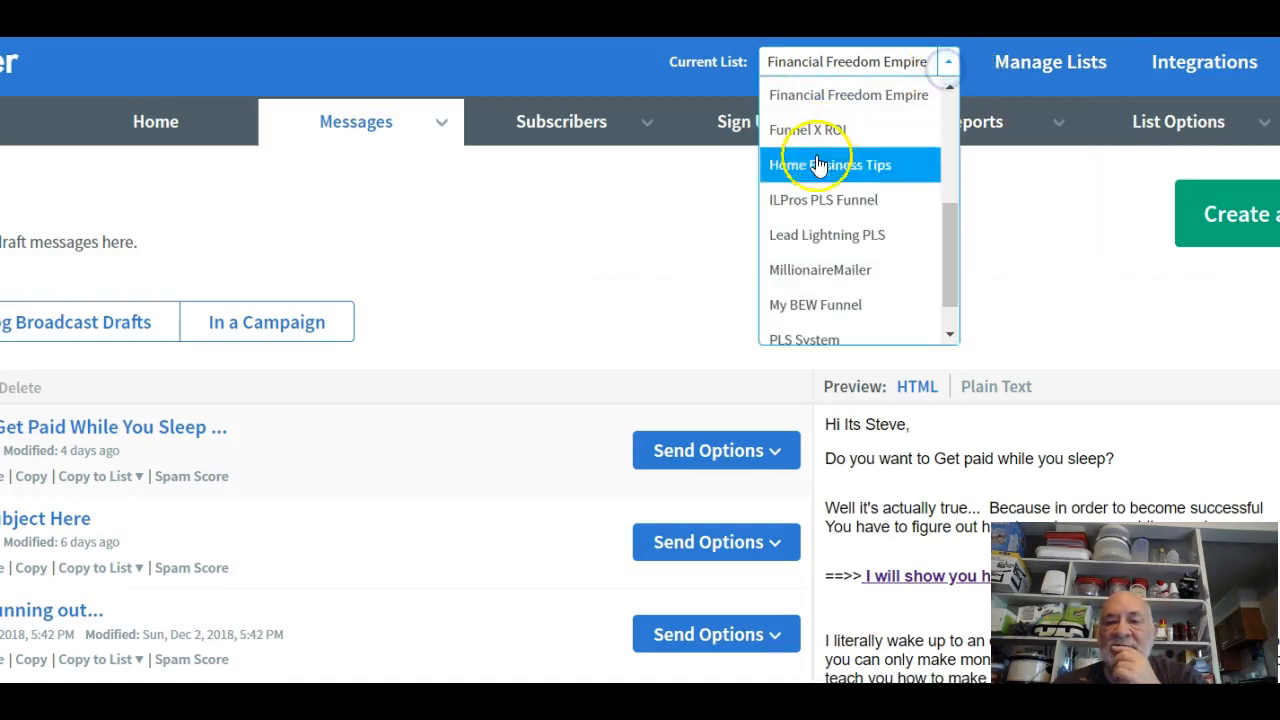
{"action": "scroll", "coordinate": [826, 233], "scroll_direction": "down", "scroll_amount": 1}
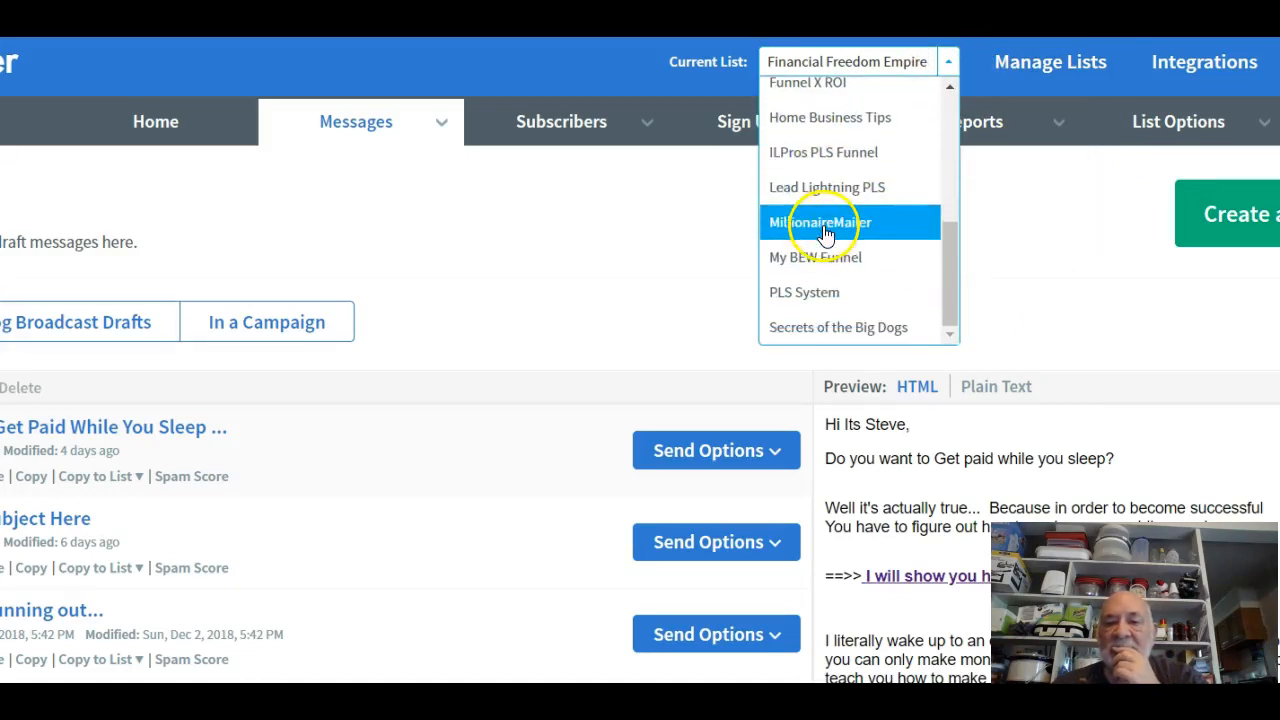
{"action": "scroll", "coordinate": [840, 300], "scroll_direction": "up", "scroll_amount": 3}
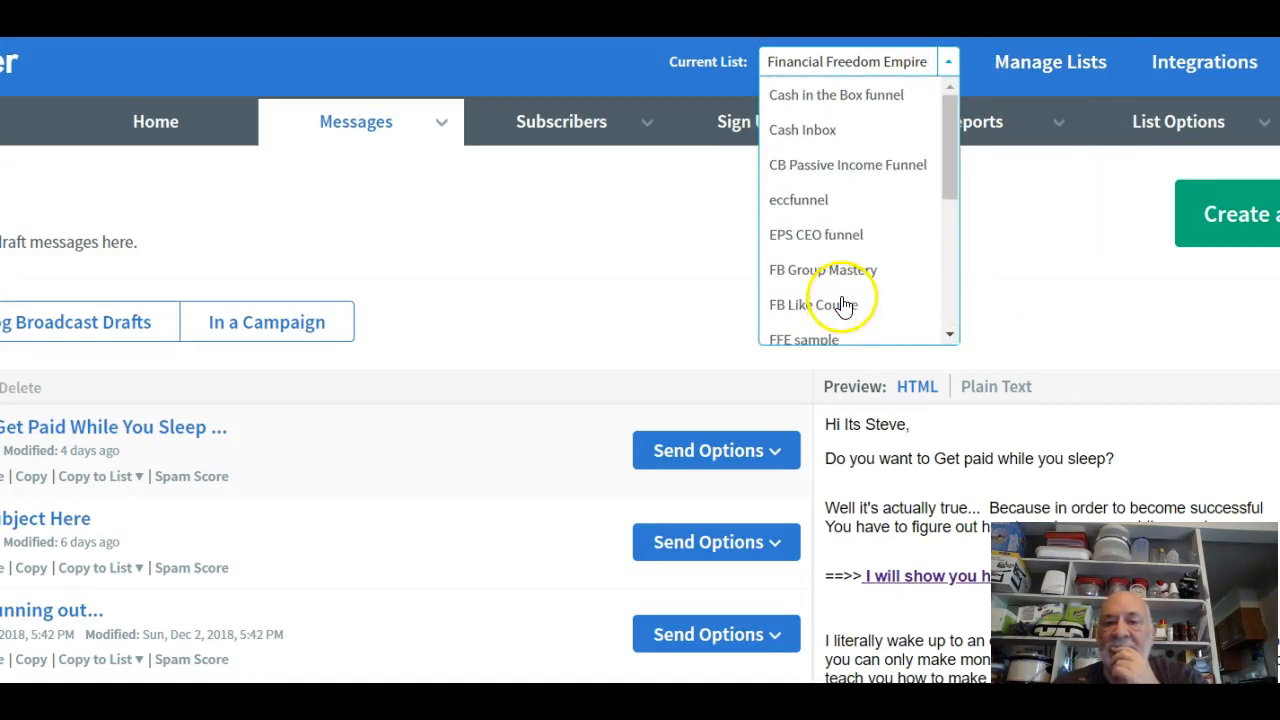
{"action": "scroll", "coordinate": [822, 222], "scroll_direction": "down", "scroll_amount": 1}
{"action": "left_click", "coordinate": [816, 226]}
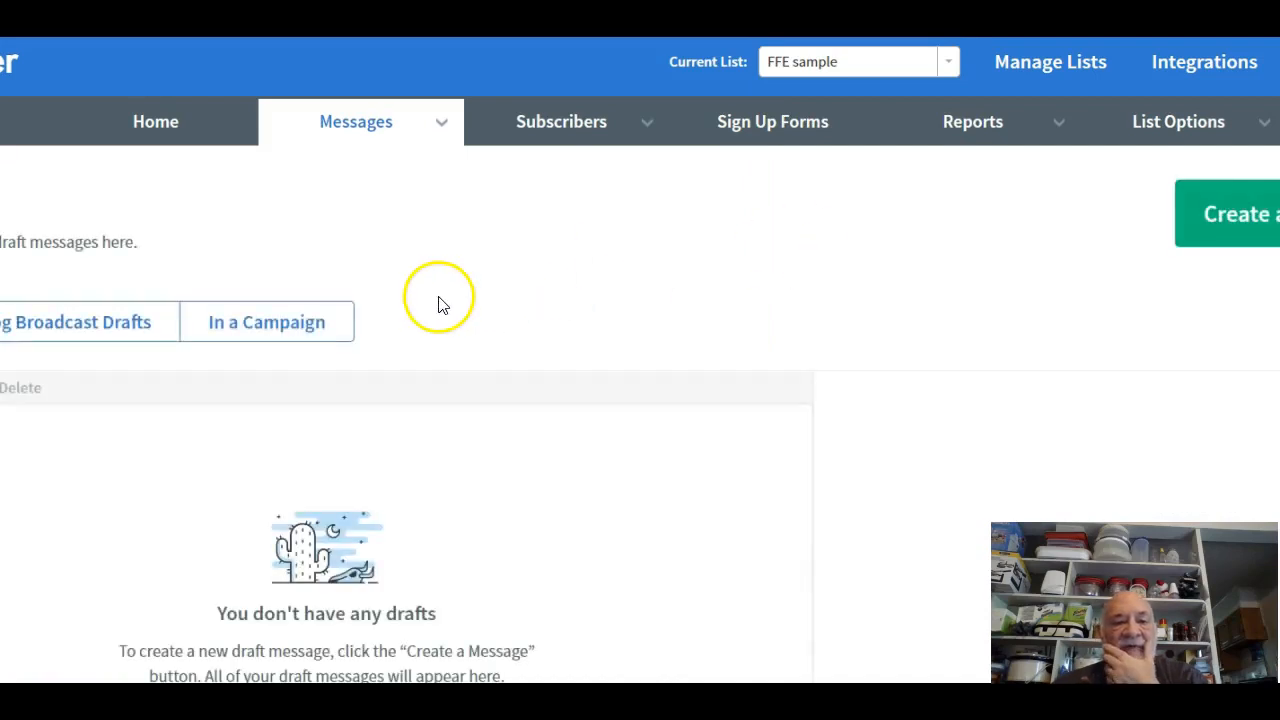
Load FFE sample's Legacy Follow Up Series, then return to the Home overview showing 2,083 subscribers.
{"action": "left_click", "coordinate": [337, 140]}
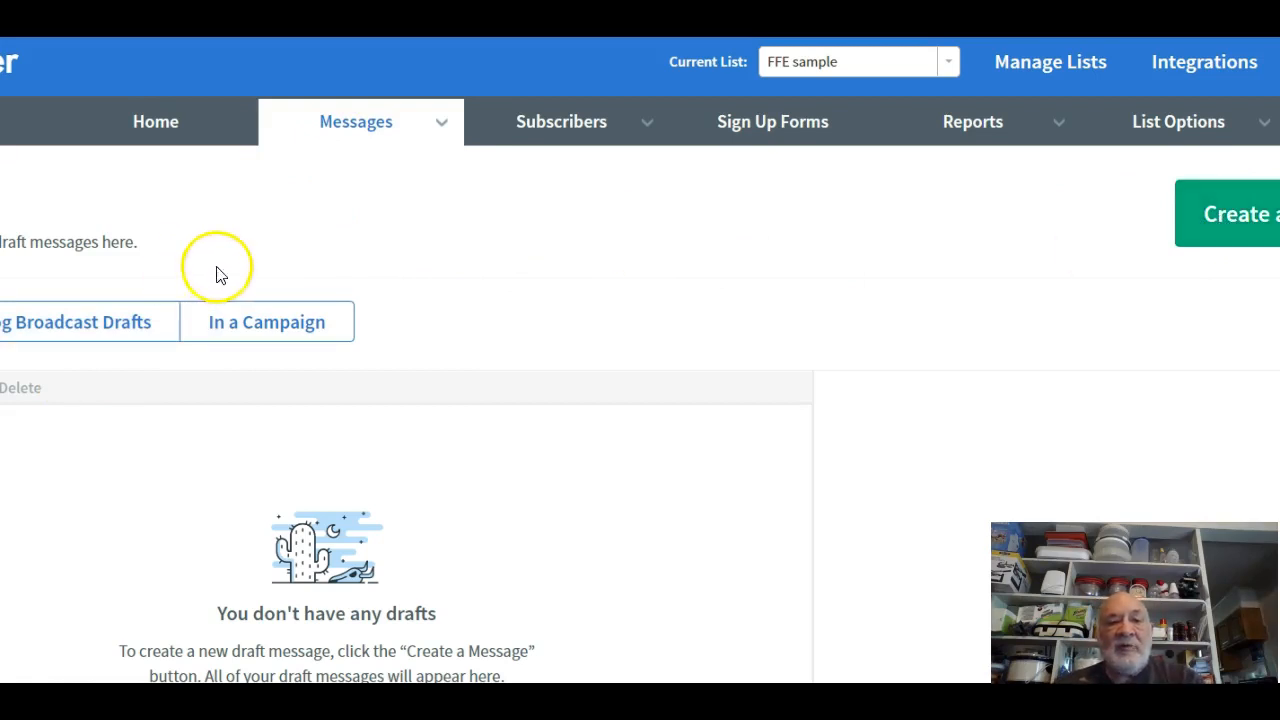
{"action": "mouse_move", "coordinate": [446, 145]}
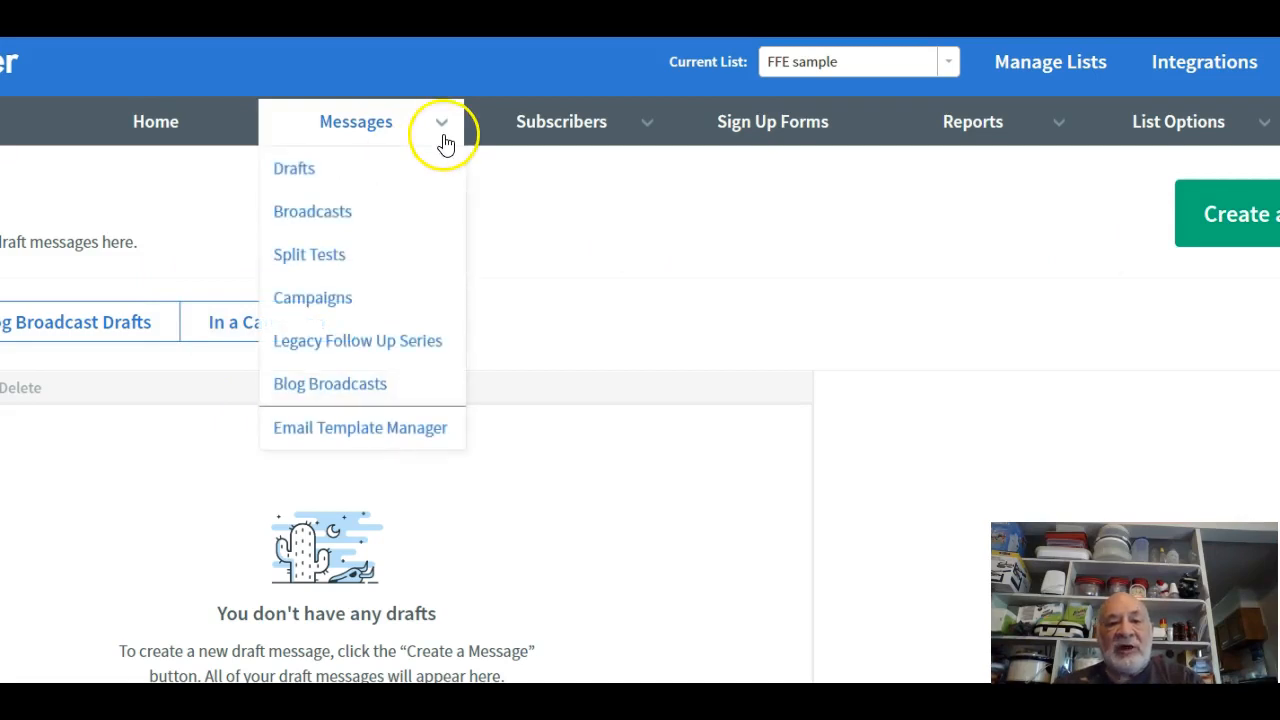
{"action": "left_click", "coordinate": [419, 337]}
{"action": "mouse_move", "coordinate": [408, 134]}
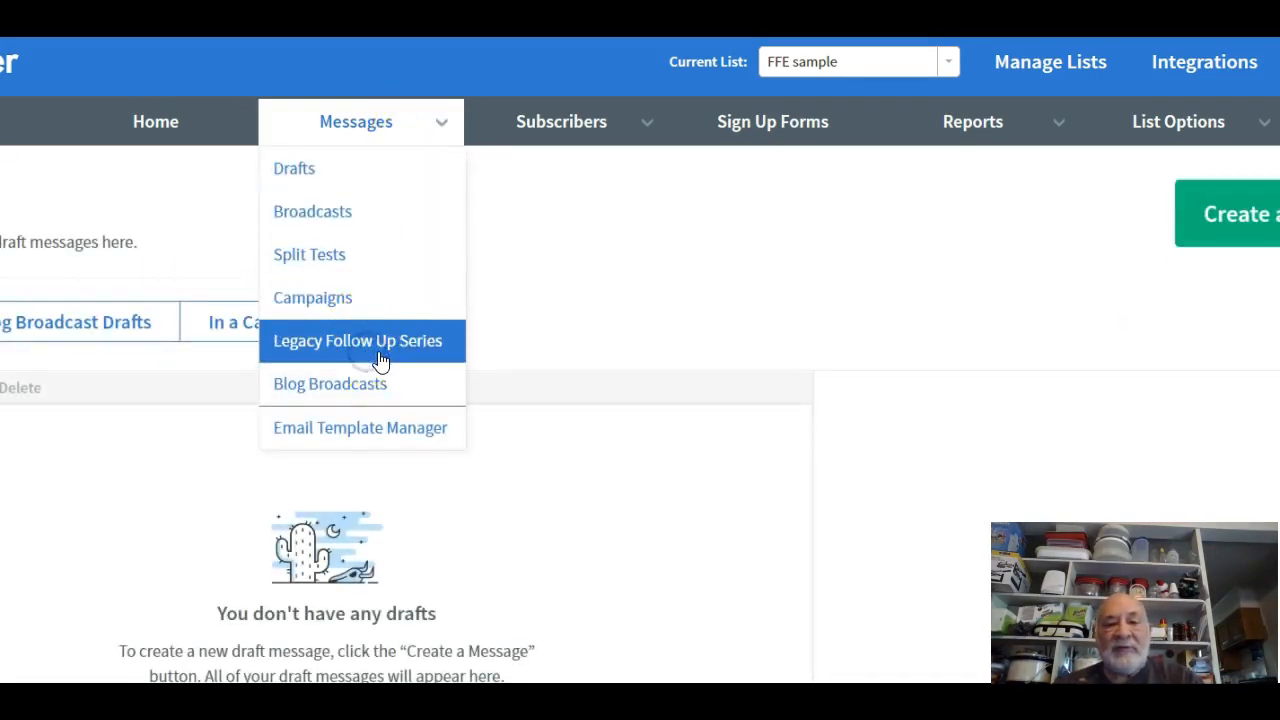
{"action": "left_click", "coordinate": [380, 360]}
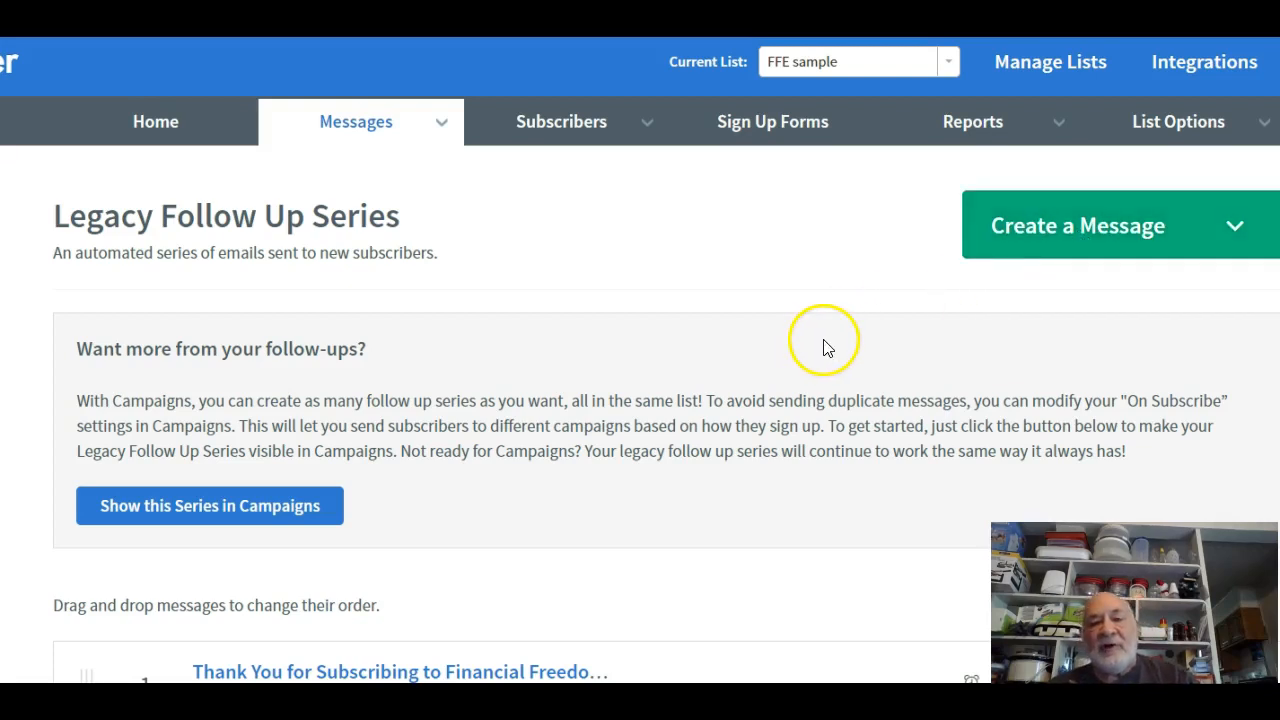
{"action": "left_click", "coordinate": [150, 124]}
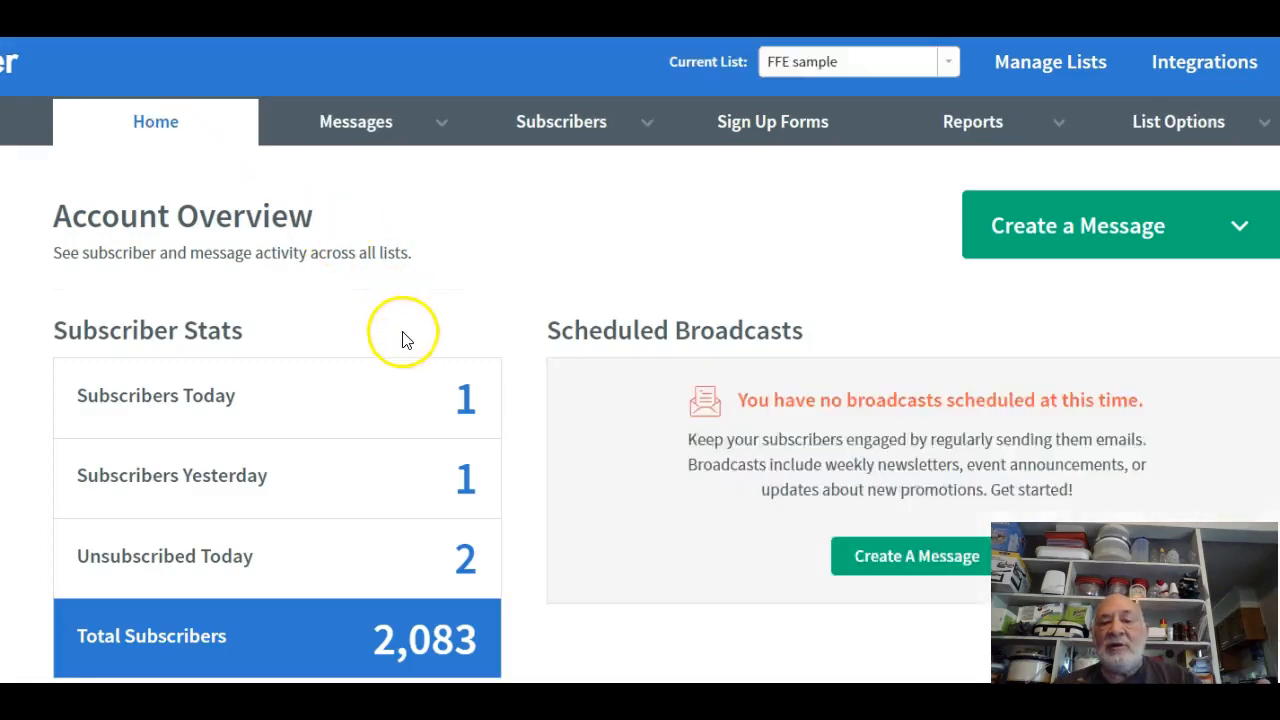
{"action": "scroll", "coordinate": [403, 337], "scroll_direction": "down", "scroll_amount": 10}
{"action": "scroll", "coordinate": [406, 345], "scroll_direction": "down", "scroll_amount": 5}
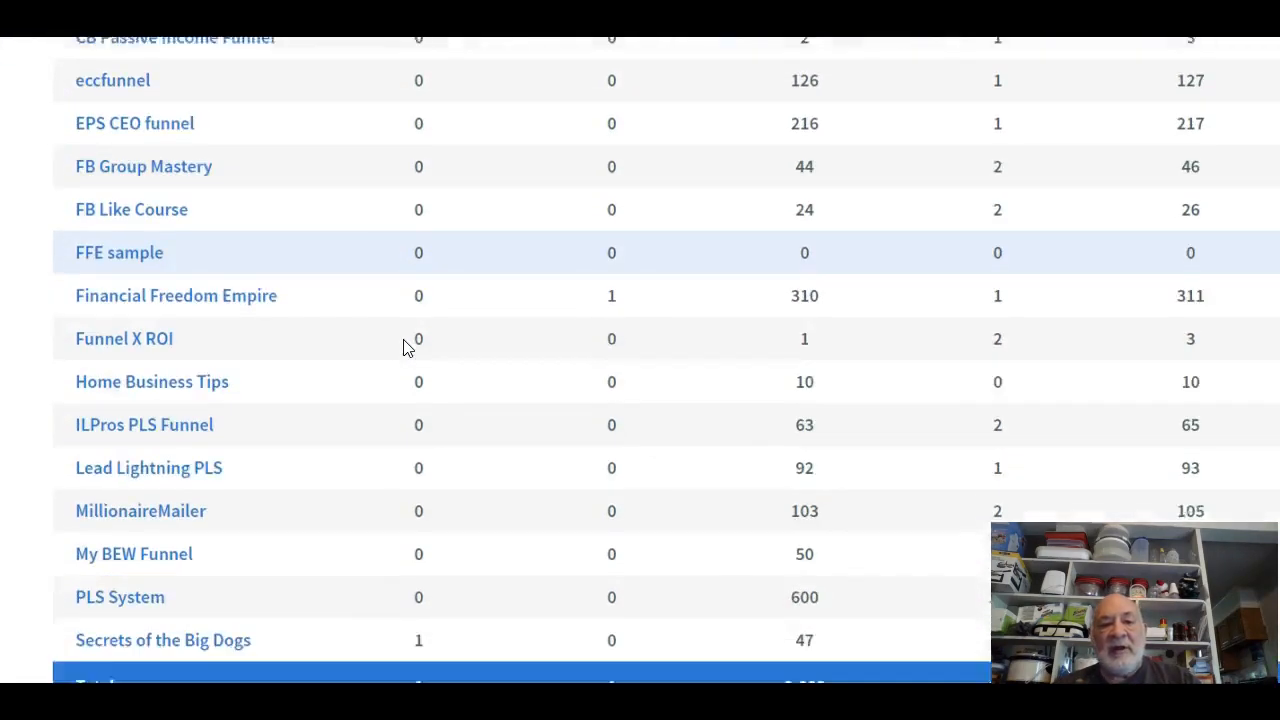
{"action": "scroll", "coordinate": [563, 440], "scroll_direction": "up", "scroll_amount": 5}
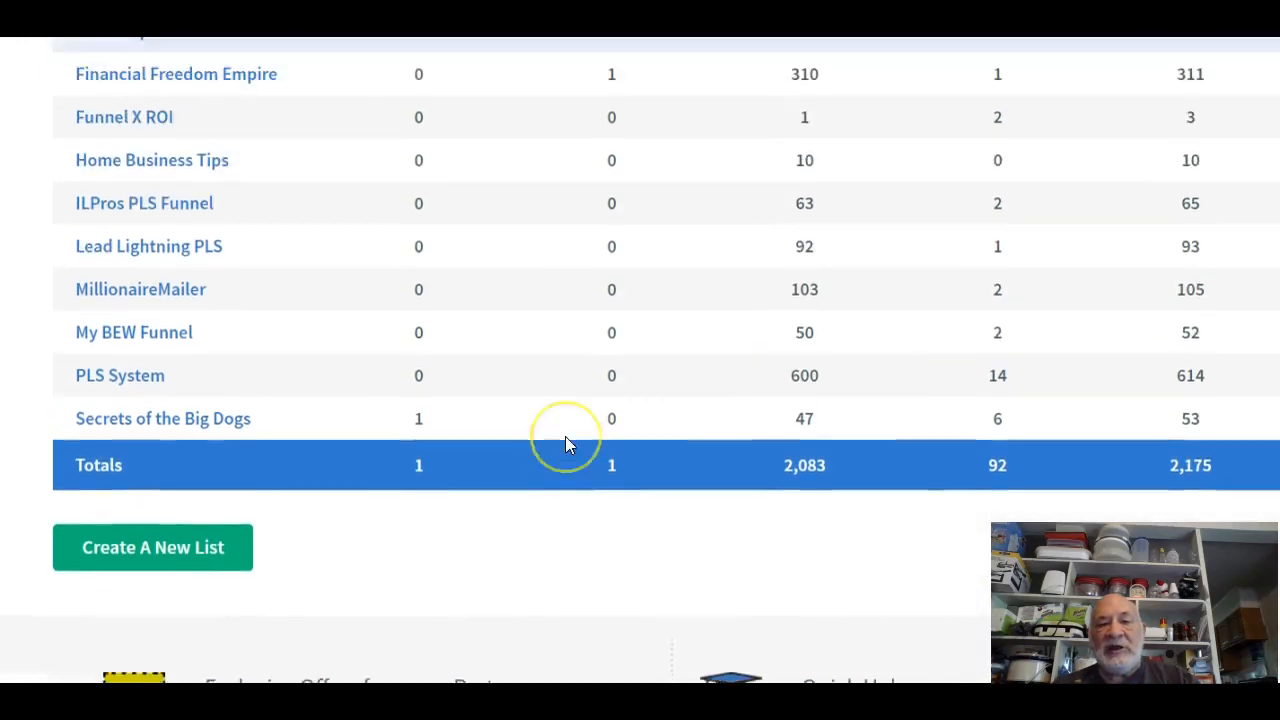
{"action": "scroll", "coordinate": [590, 418], "scroll_direction": "up", "scroll_amount": 5}
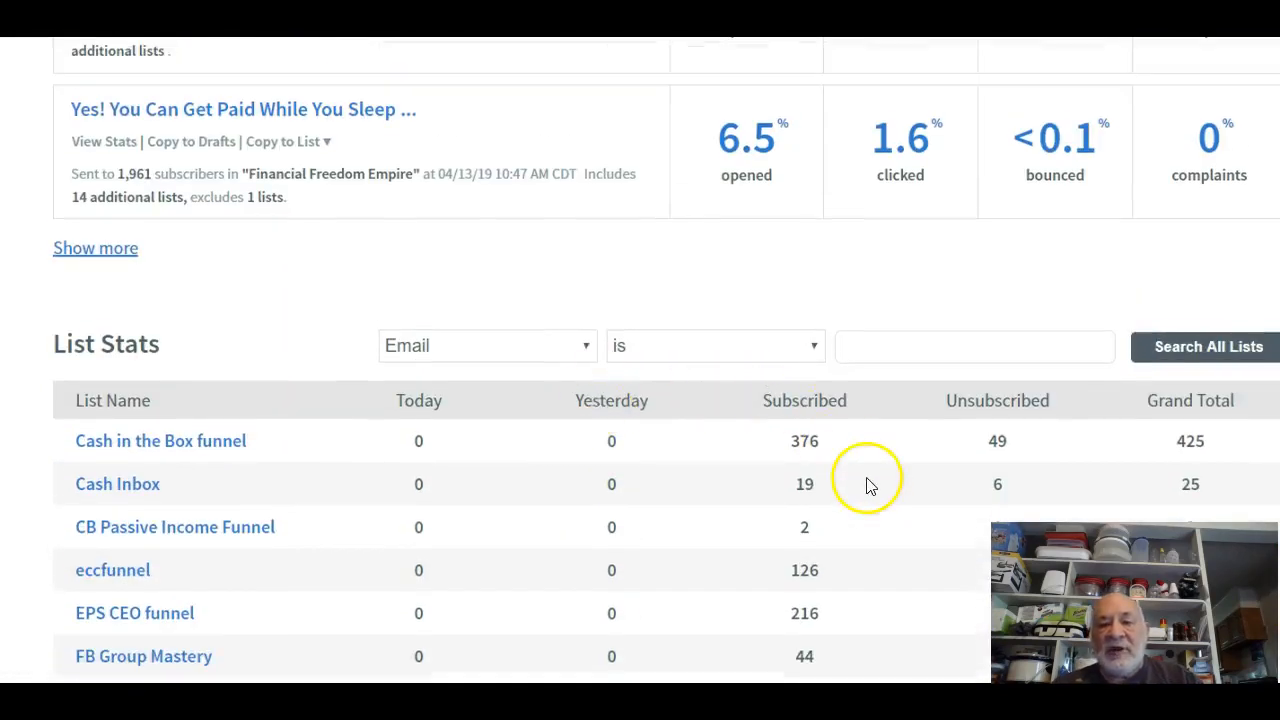
{"action": "scroll", "coordinate": [867, 485], "scroll_direction": "down", "scroll_amount": 8}
{"action": "scroll", "coordinate": [1084, 362], "scroll_direction": "up", "scroll_amount": 4}
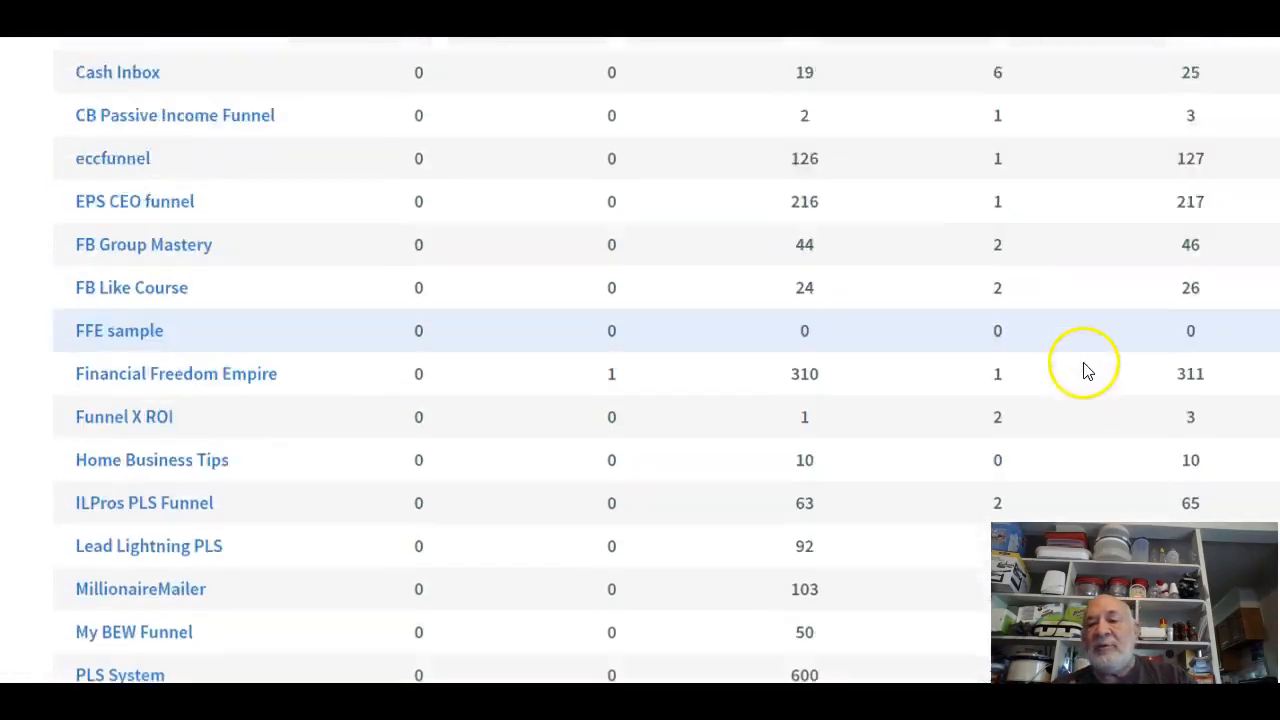
{"action": "scroll", "coordinate": [1084, 365], "scroll_direction": "up", "scroll_amount": 6}
{"action": "scroll", "coordinate": [1086, 363], "scroll_direction": "down", "scroll_amount": 11}
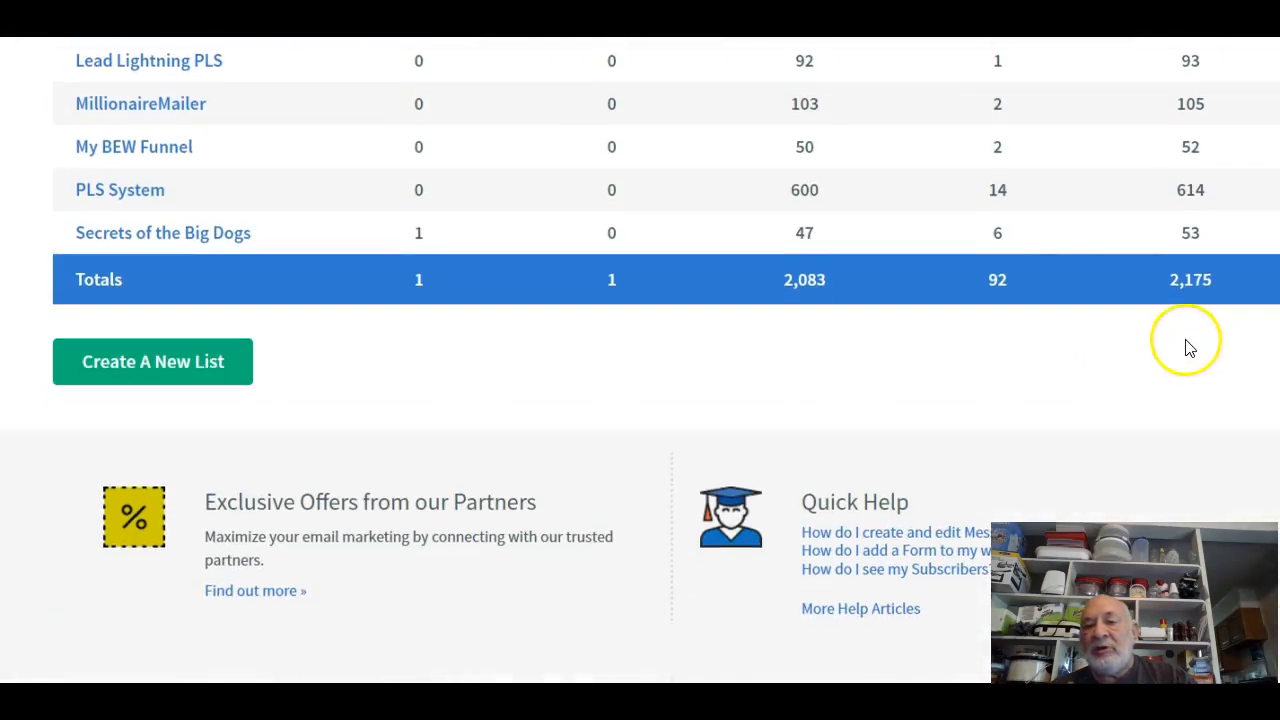
{"action": "scroll", "coordinate": [904, 360], "scroll_direction": "up", "scroll_amount": 5}
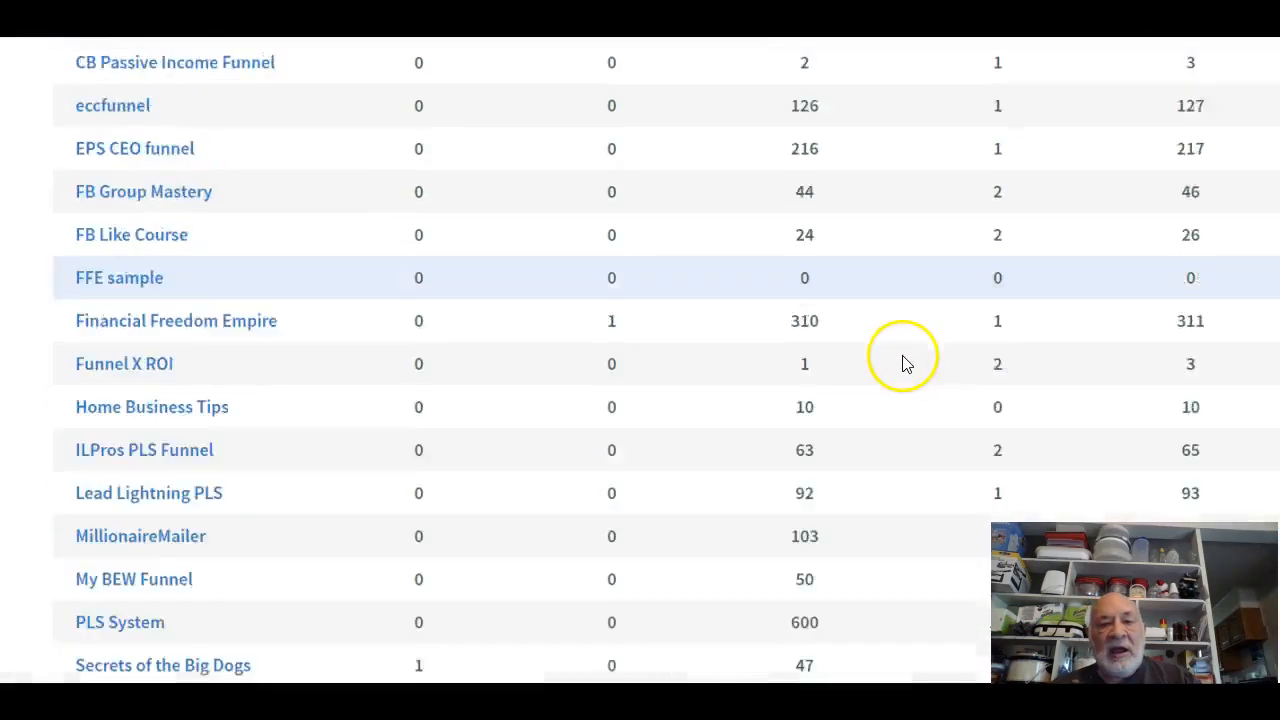
{"action": "scroll", "coordinate": [904, 362], "scroll_direction": "up", "scroll_amount": 12}
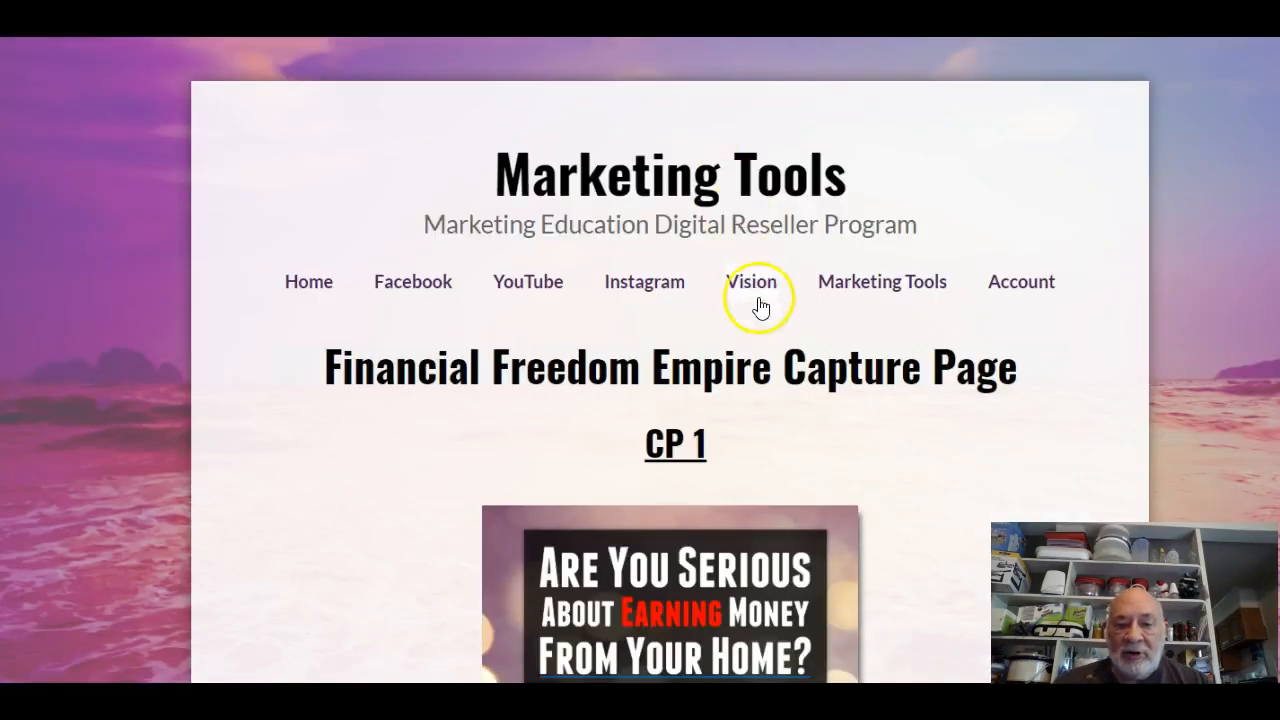
Scroll the Marketing Tools page to the Email Series PDF and Aweber Legacy Series boxes.
{"action": "scroll", "coordinate": [778, 348], "scroll_direction": "down", "scroll_amount": 12}
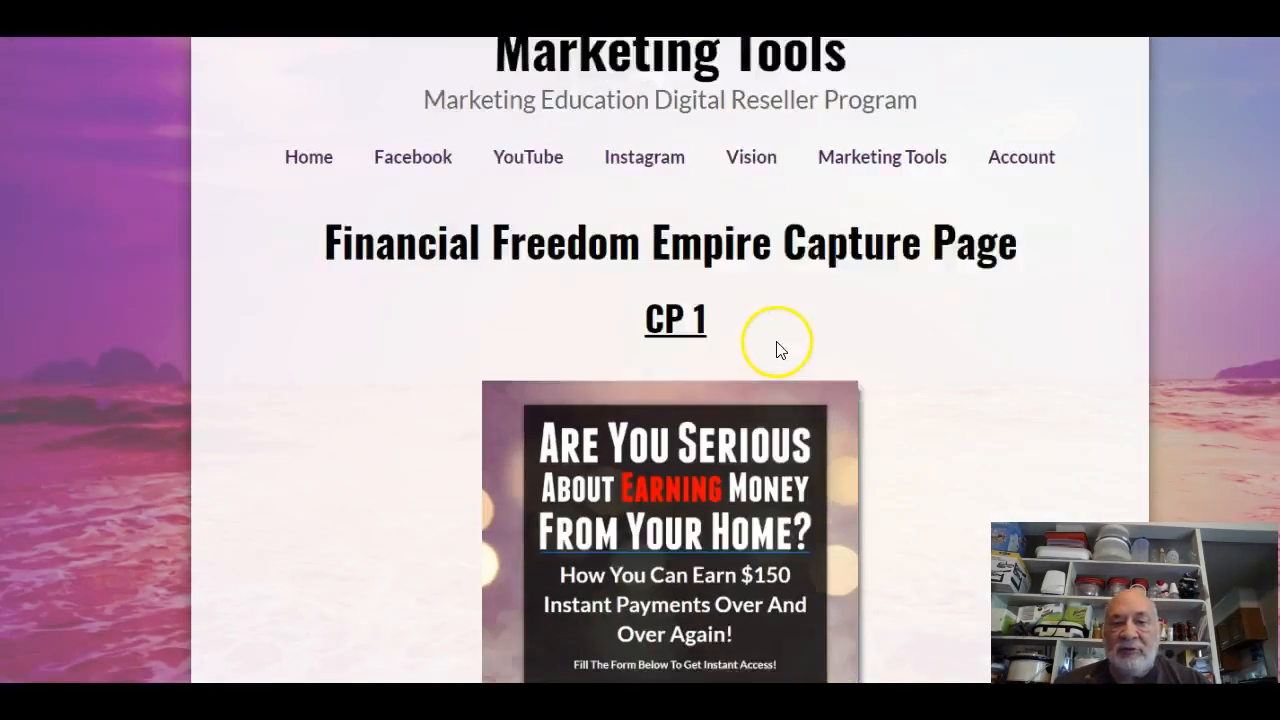
{"action": "scroll", "coordinate": [778, 360], "scroll_direction": "down", "scroll_amount": 8}
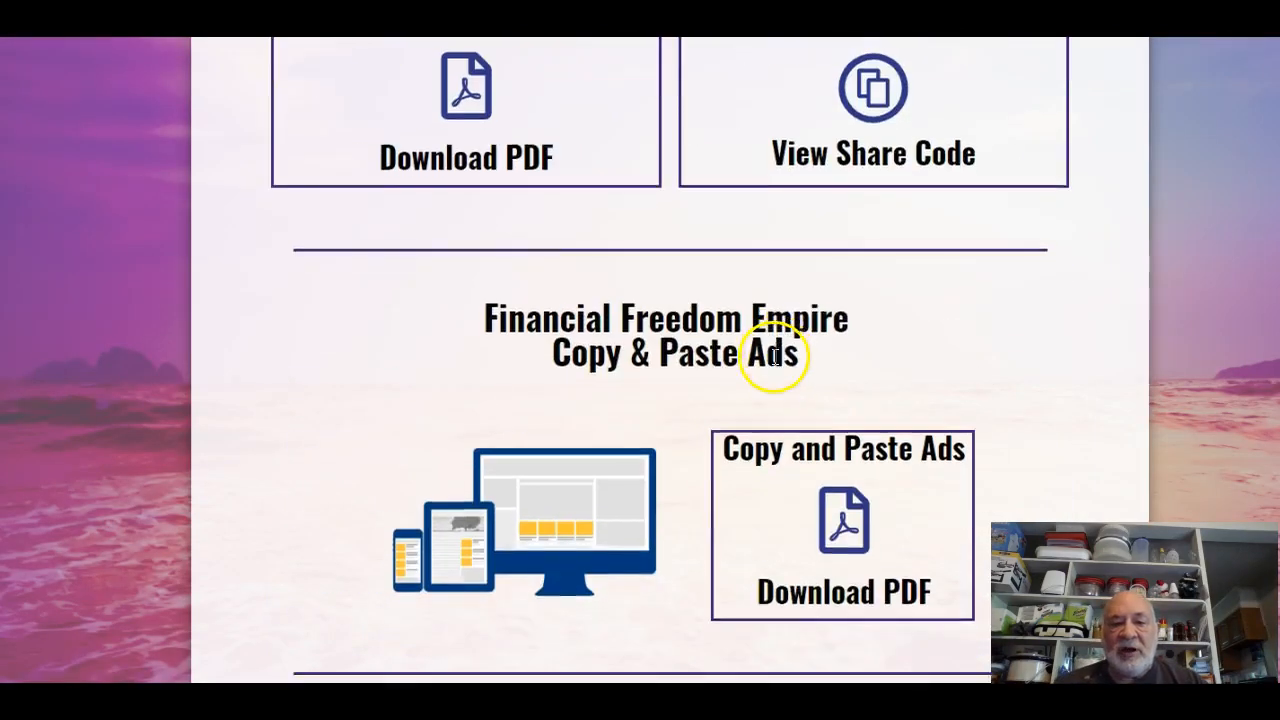
{"action": "scroll", "coordinate": [775, 360], "scroll_direction": "up", "scroll_amount": 6}
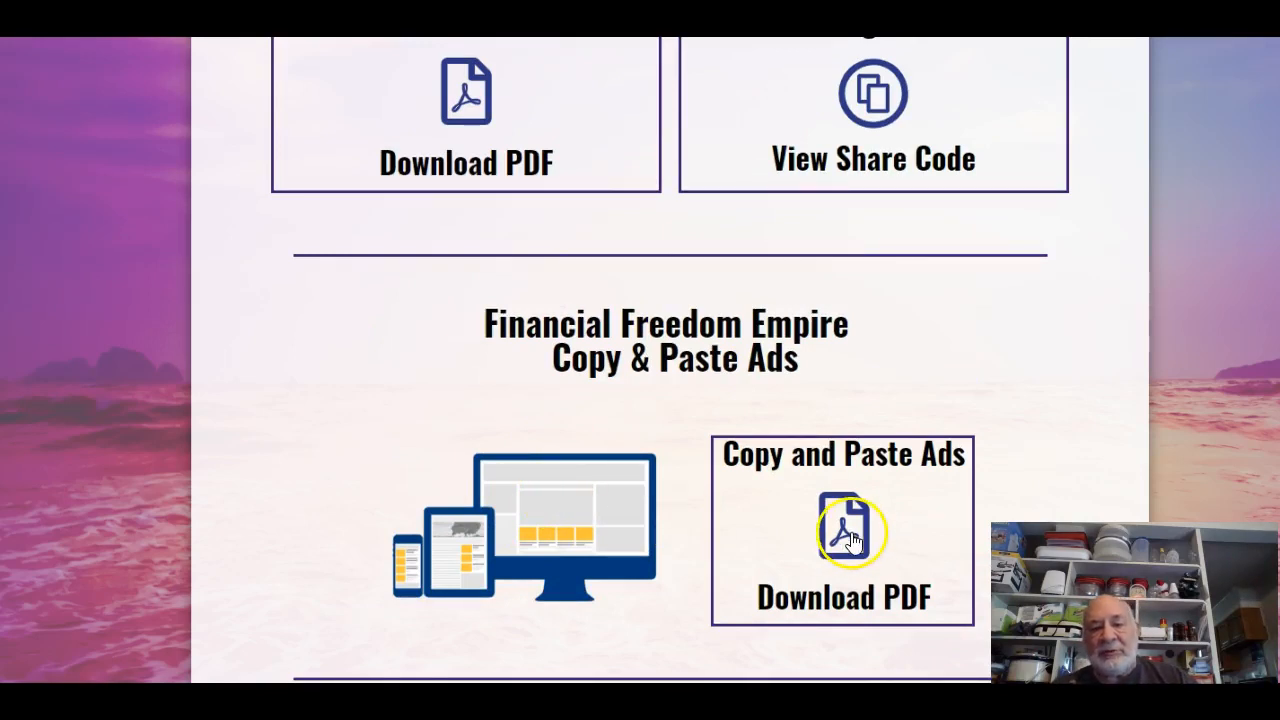
{"action": "scroll", "coordinate": [430, 368], "scroll_direction": "up", "scroll_amount": 2}
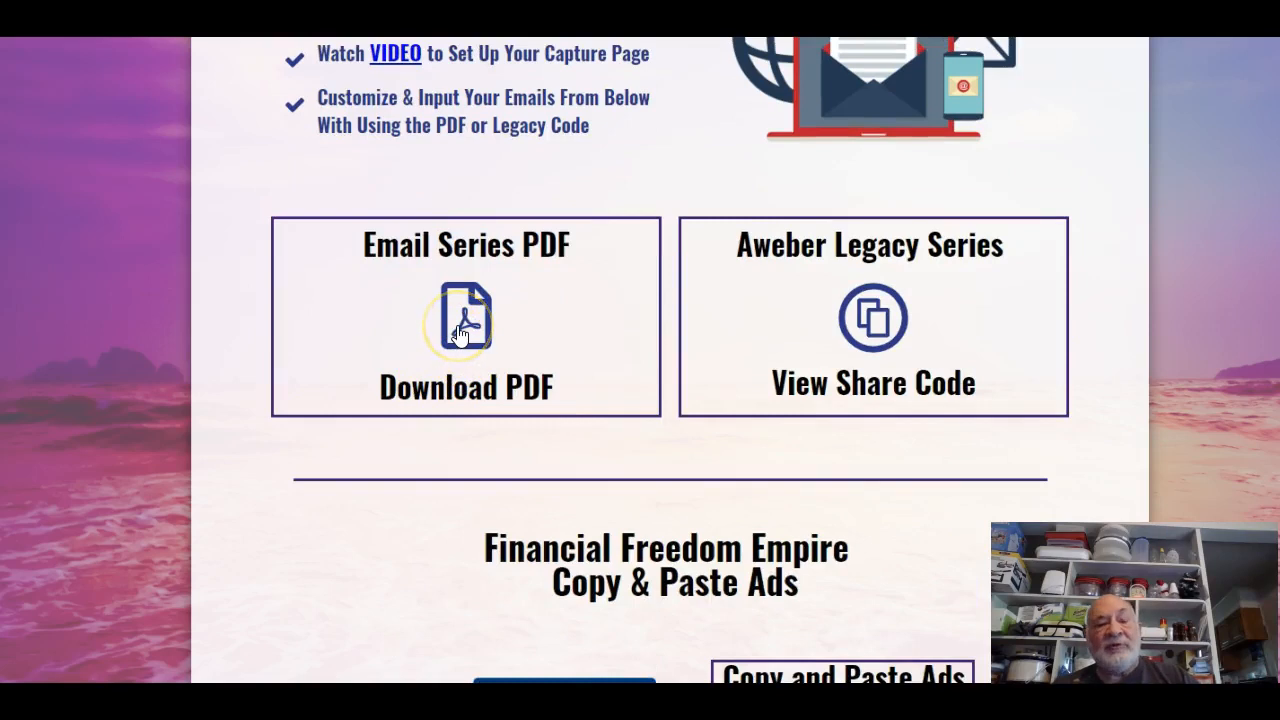
Read through the 7-page Copy & Paste 10-Day Follow Up Email Series PDF, then close it.
{"action": "left_click", "coordinate": [458, 336]}
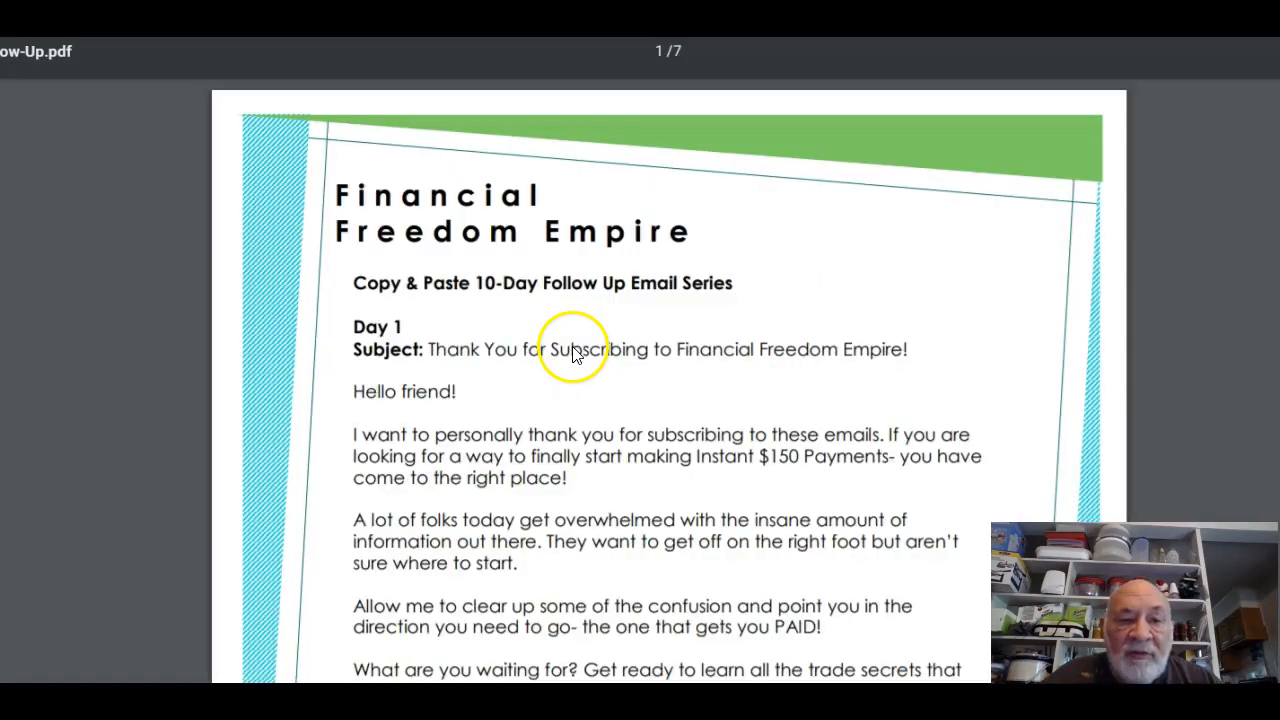
{"action": "scroll", "coordinate": [575, 347], "scroll_direction": "down", "scroll_amount": 20}
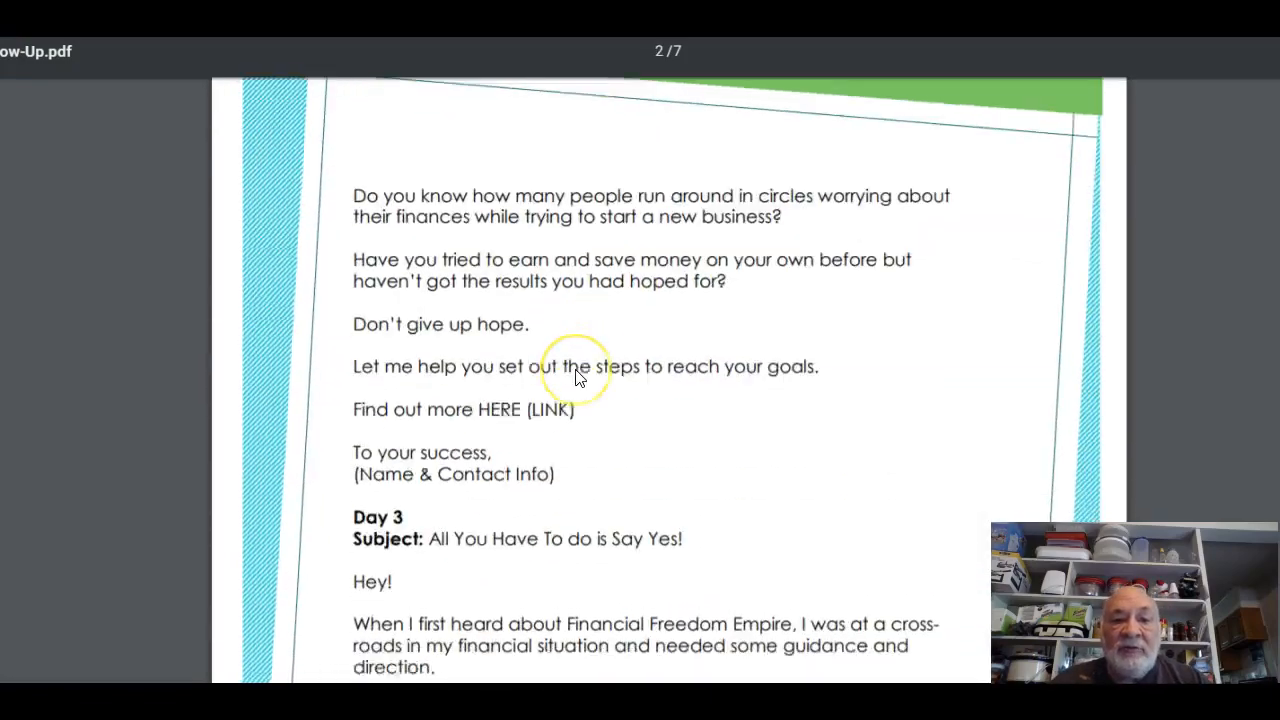
{"action": "scroll", "coordinate": [575, 378], "scroll_direction": "down", "scroll_amount": 20}
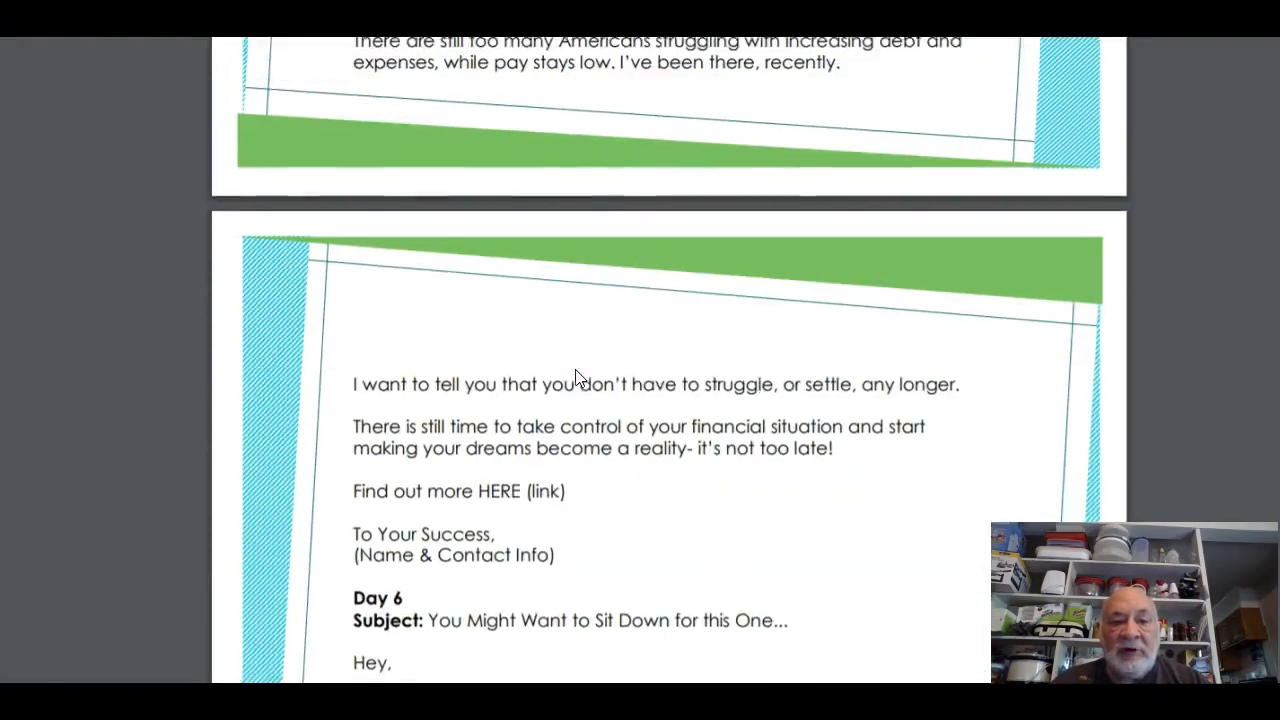
{"action": "scroll", "coordinate": [575, 378], "scroll_direction": "down", "scroll_amount": 20}
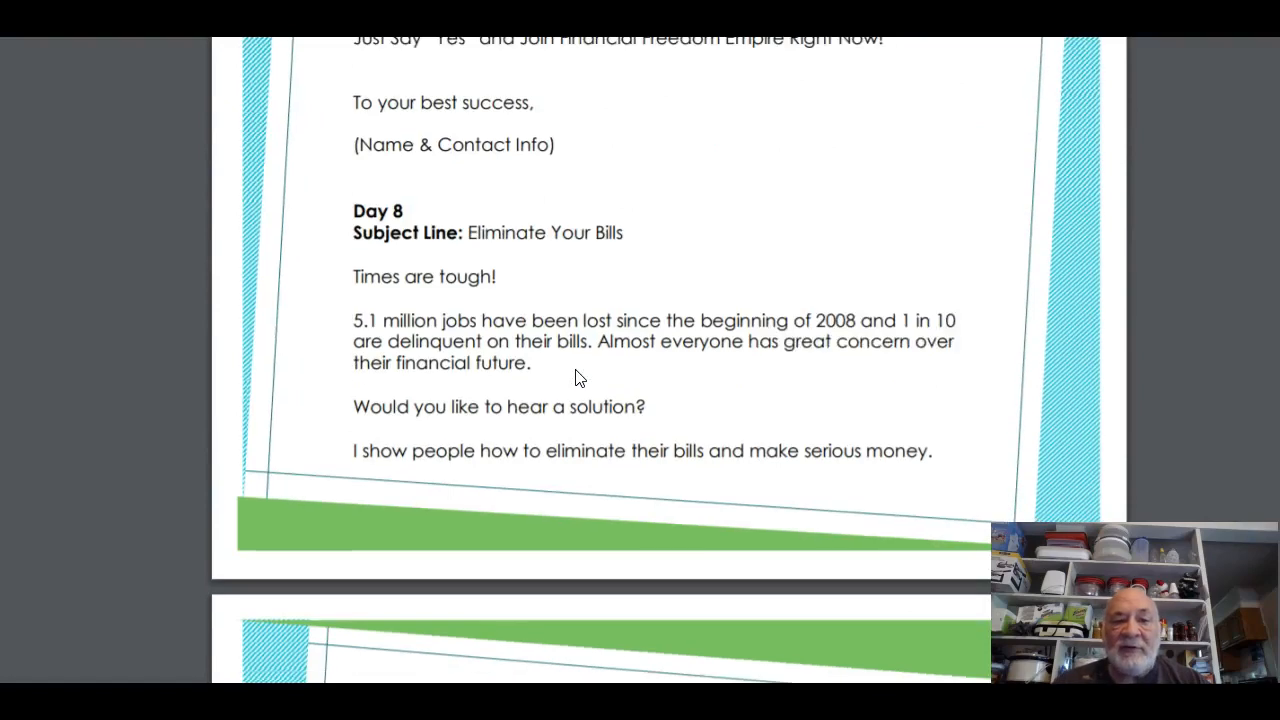
{"action": "scroll", "coordinate": [575, 378], "scroll_direction": "down", "scroll_amount": 20}
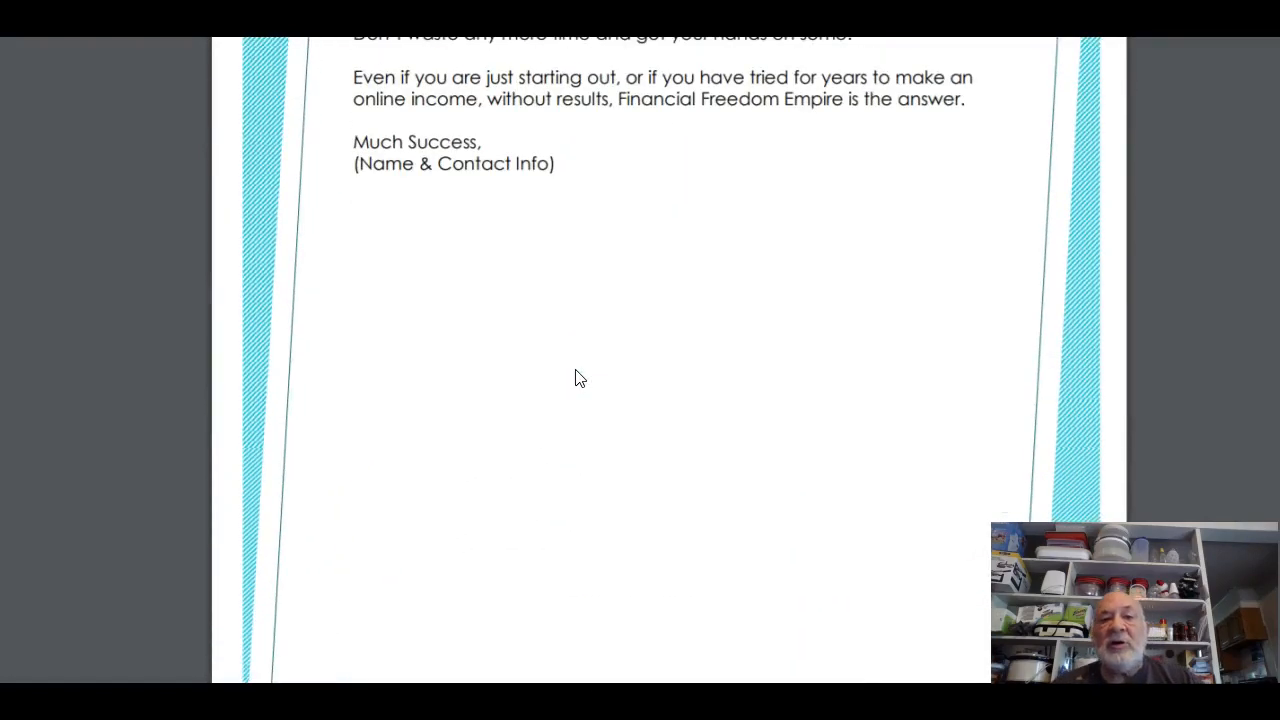
{"action": "scroll", "coordinate": [575, 378], "scroll_direction": "up", "scroll_amount": 20}
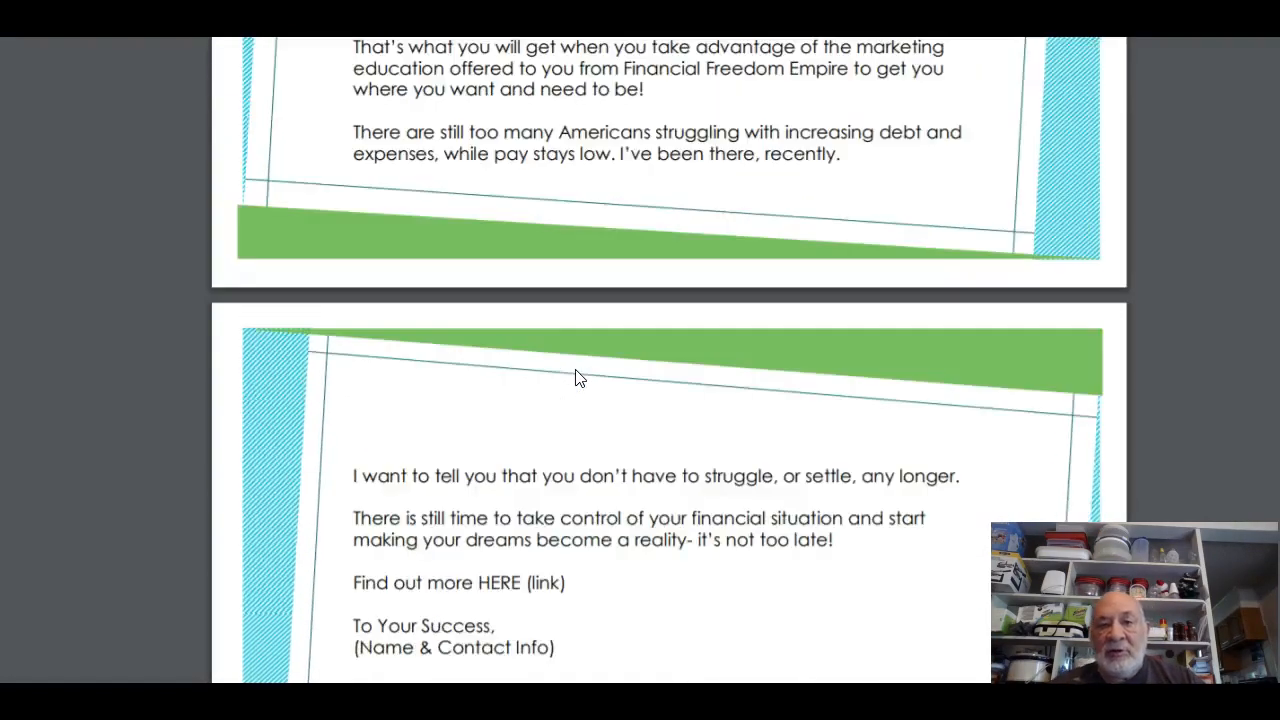
{"action": "scroll", "coordinate": [575, 378], "scroll_direction": "up", "scroll_amount": 15}
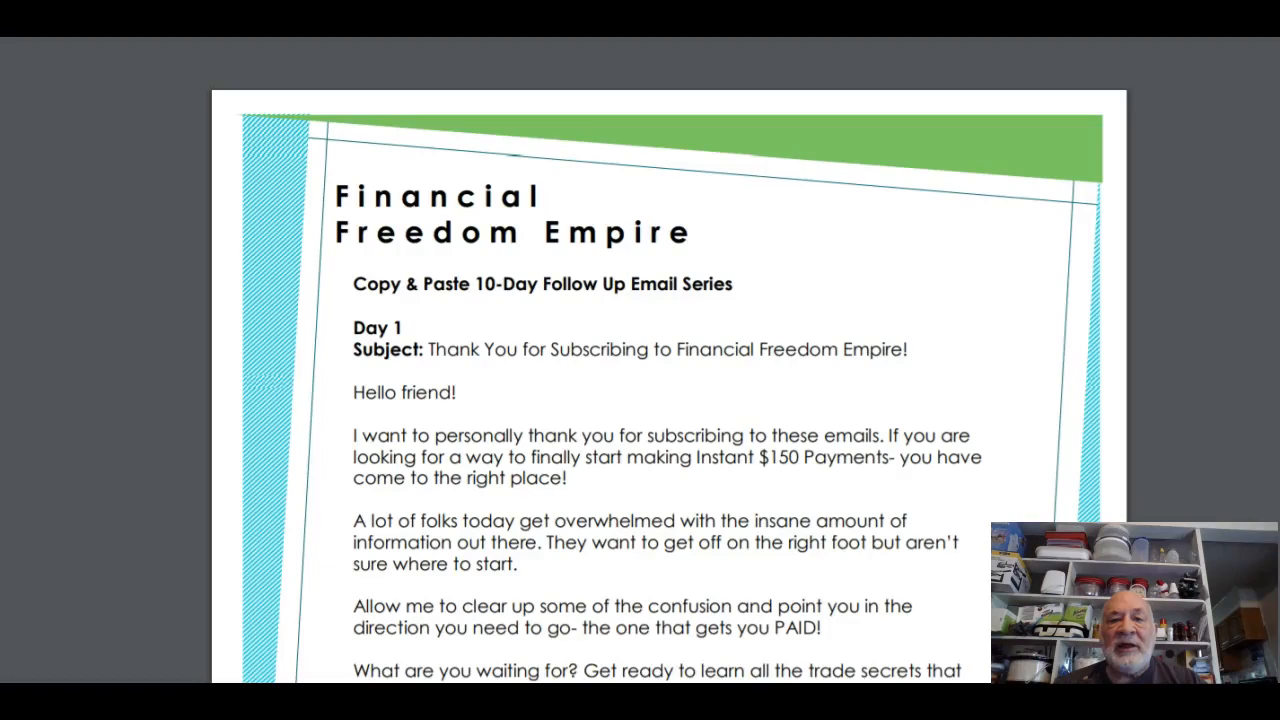
{"action": "key", "text": "ctrl+w"}
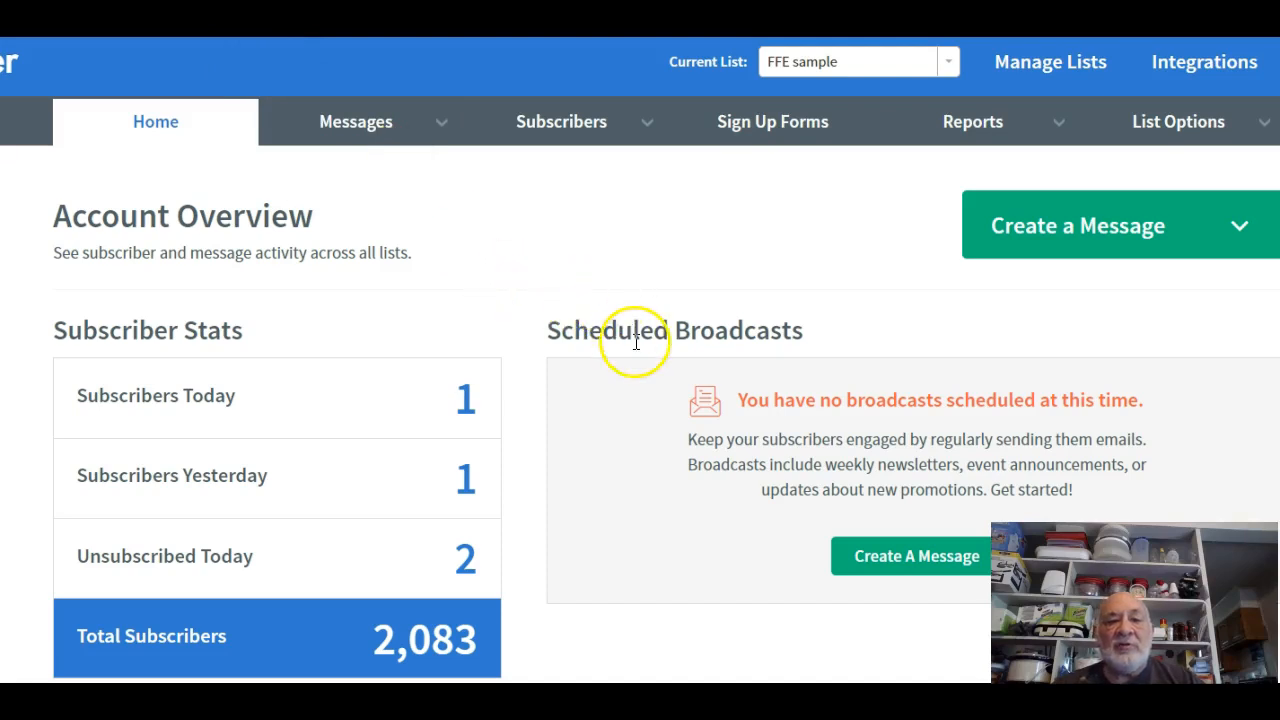
Go to the FFE sample list's Drafts page through the Messages menu.
{"action": "left_click", "coordinate": [360, 122]}
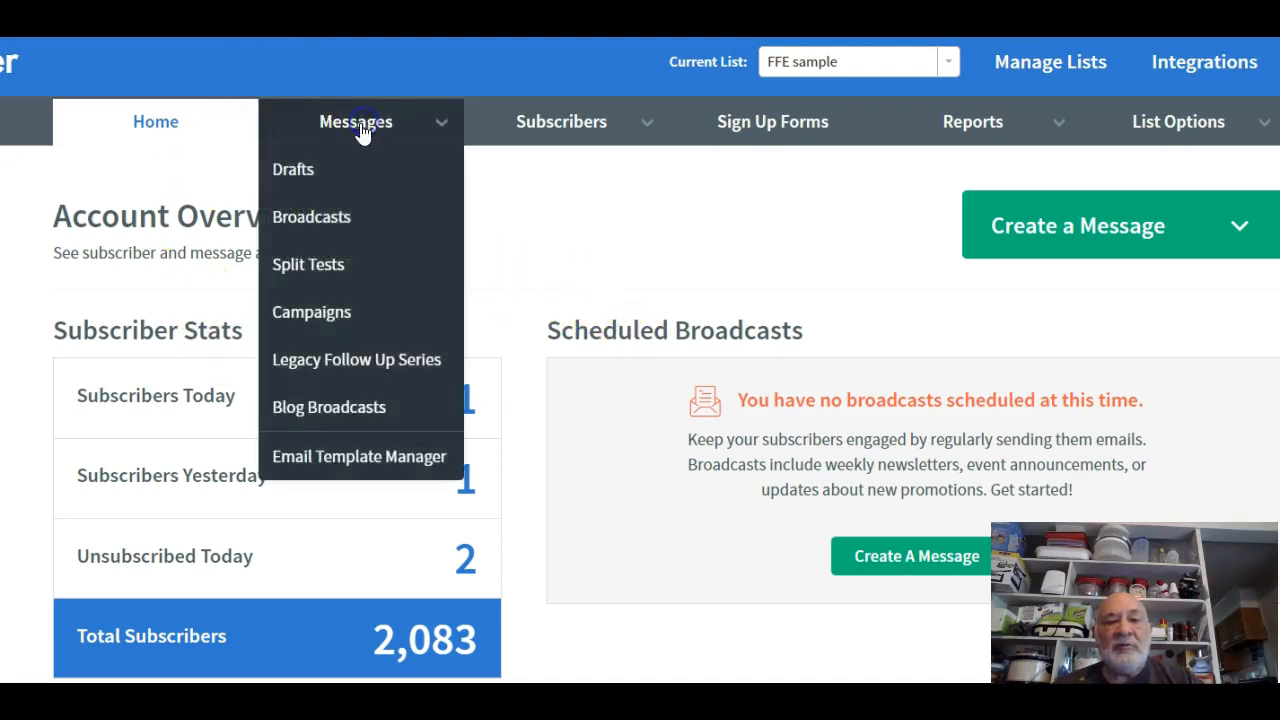
{"action": "left_click", "coordinate": [350, 222]}
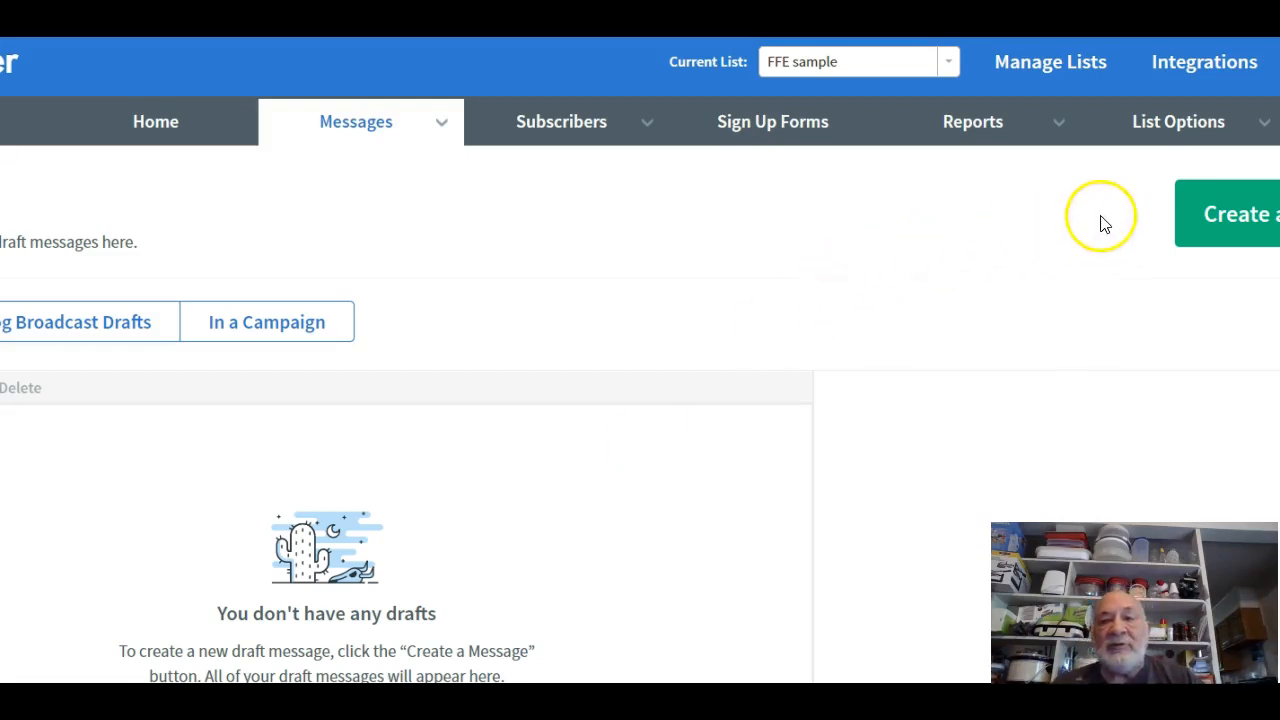
{"action": "mouse_move", "coordinate": [588, 122]}
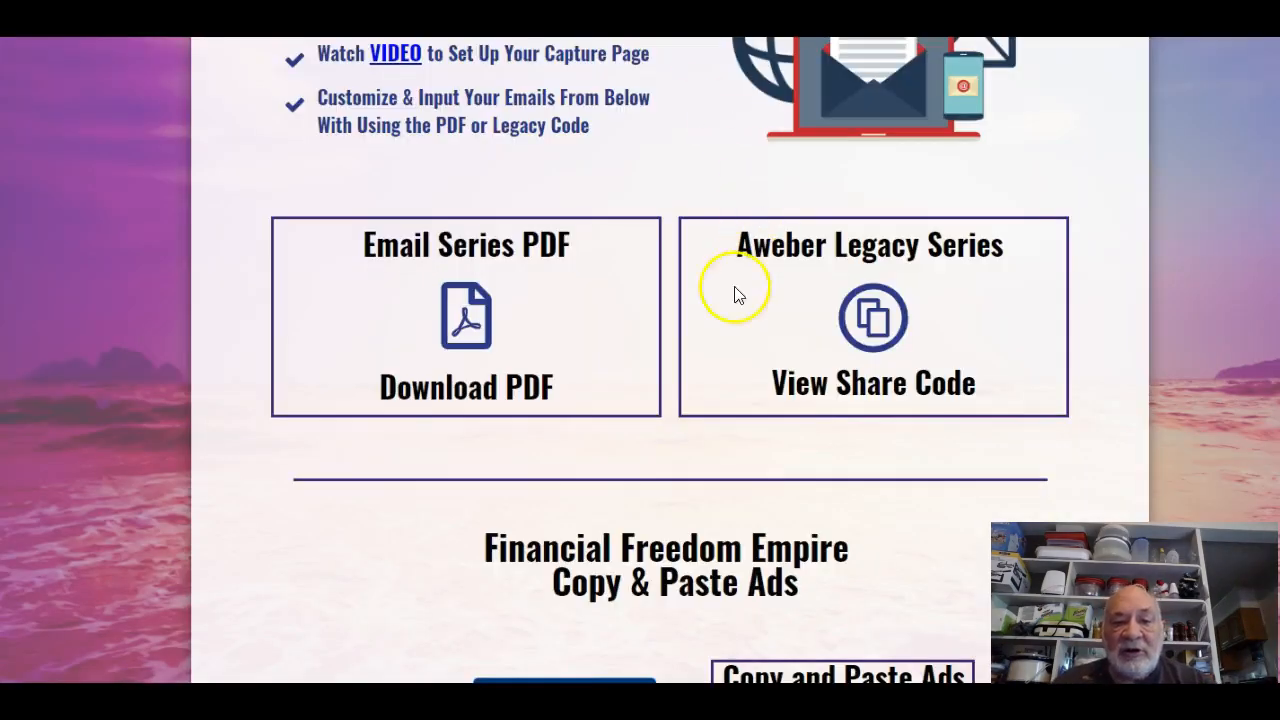
Skim the 15-ad Copy & Paste Ads PDF, close it, and return to the page top.
{"action": "scroll", "coordinate": [703, 363], "scroll_direction": "down", "scroll_amount": 3}
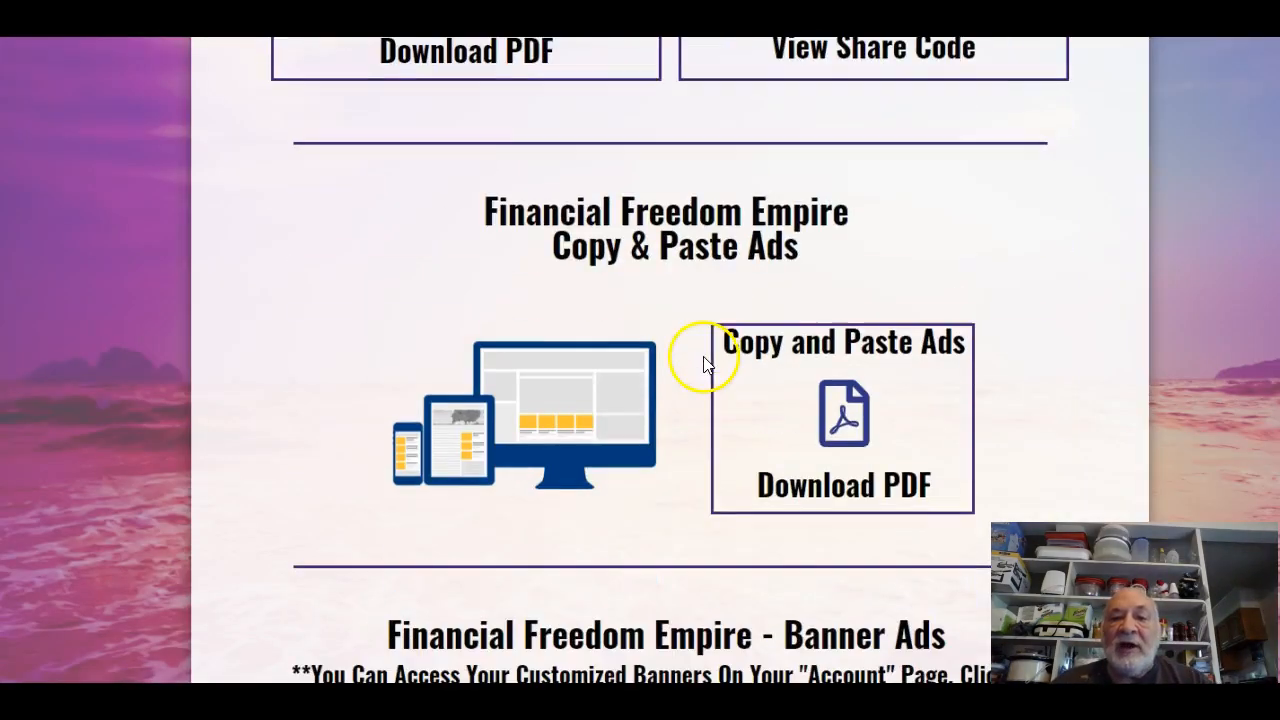
{"action": "left_click", "coordinate": [835, 440]}
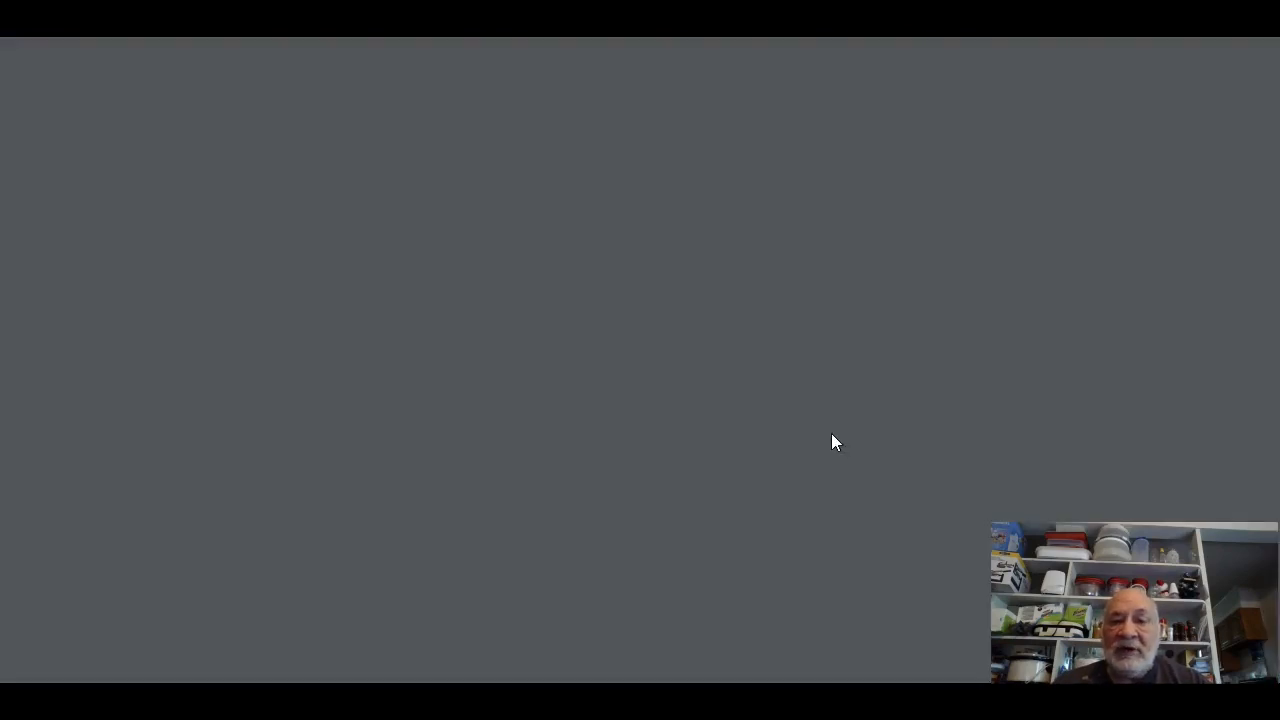
{"action": "scroll", "coordinate": [645, 400], "scroll_direction": "down", "scroll_amount": 6}
{"action": "scroll", "coordinate": [647, 400], "scroll_direction": "down", "scroll_amount": 10}
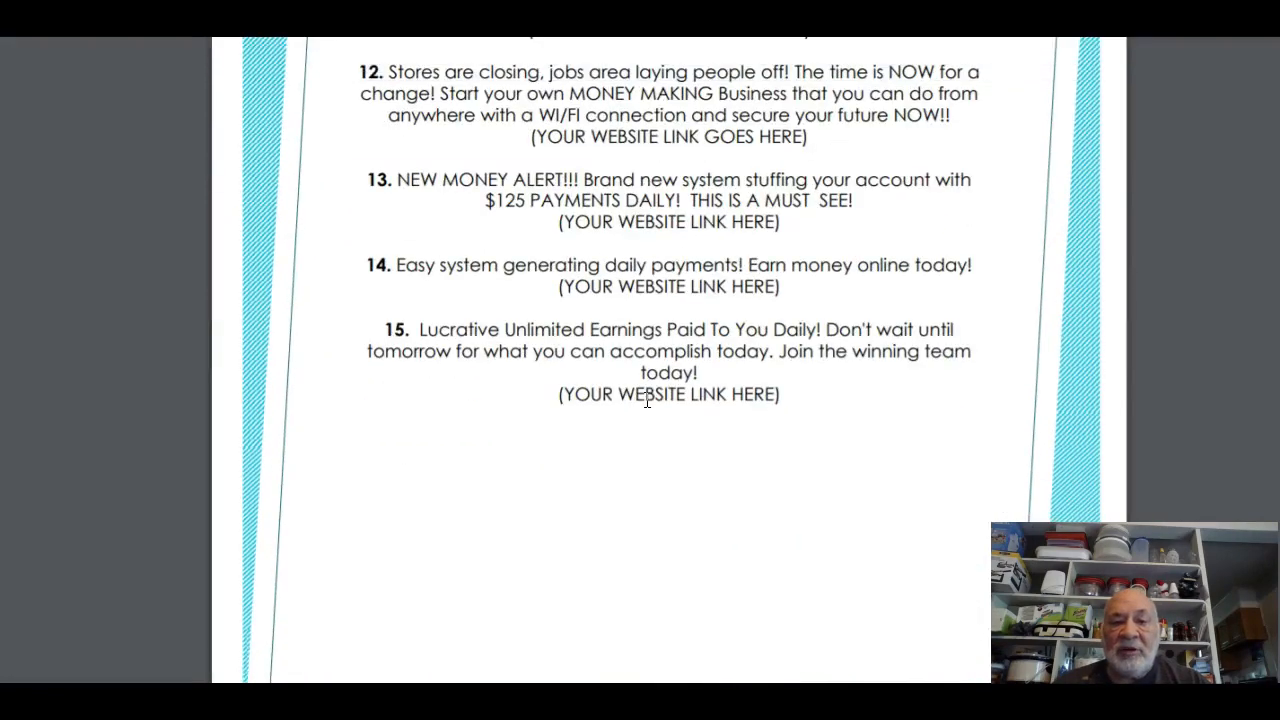
{"action": "scroll", "coordinate": [647, 400], "scroll_direction": "up", "scroll_amount": 15}
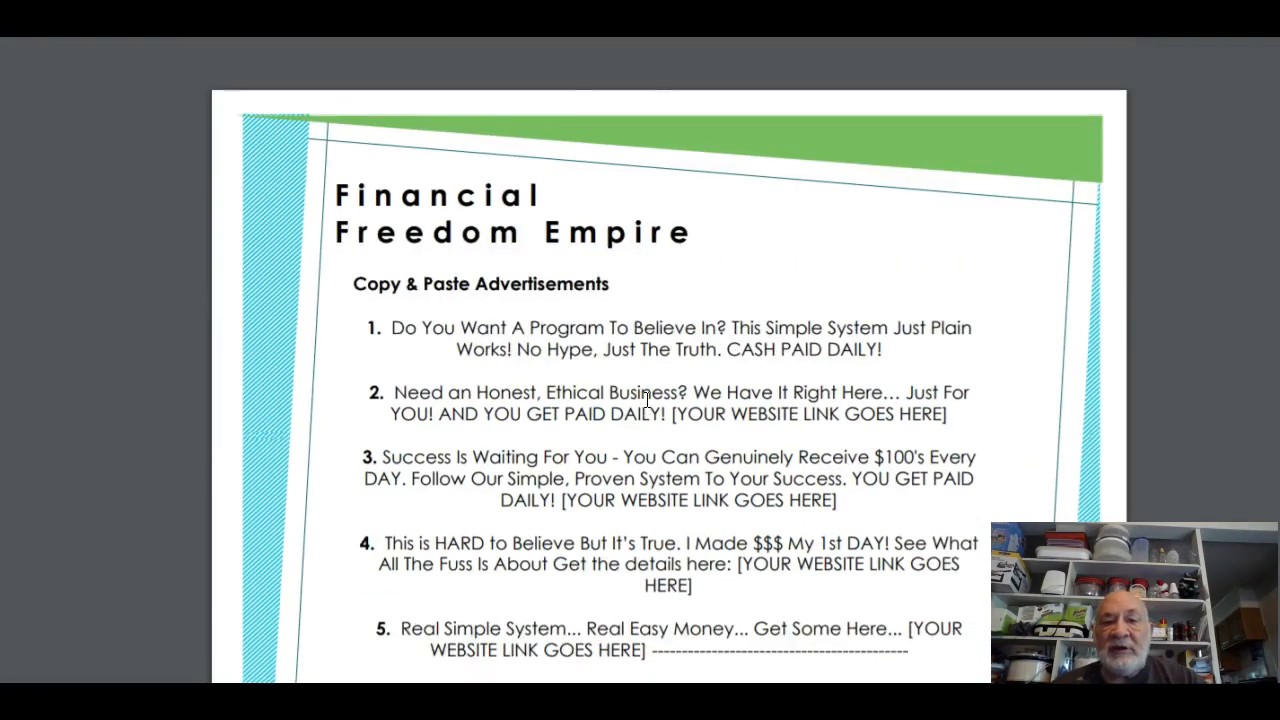
{"action": "key", "text": "ctrl+w"}
{"action": "scroll", "coordinate": [734, 442], "scroll_direction": "up", "scroll_amount": 11}
{"action": "scroll", "coordinate": [732, 442], "scroll_direction": "up", "scroll_amount": 10}
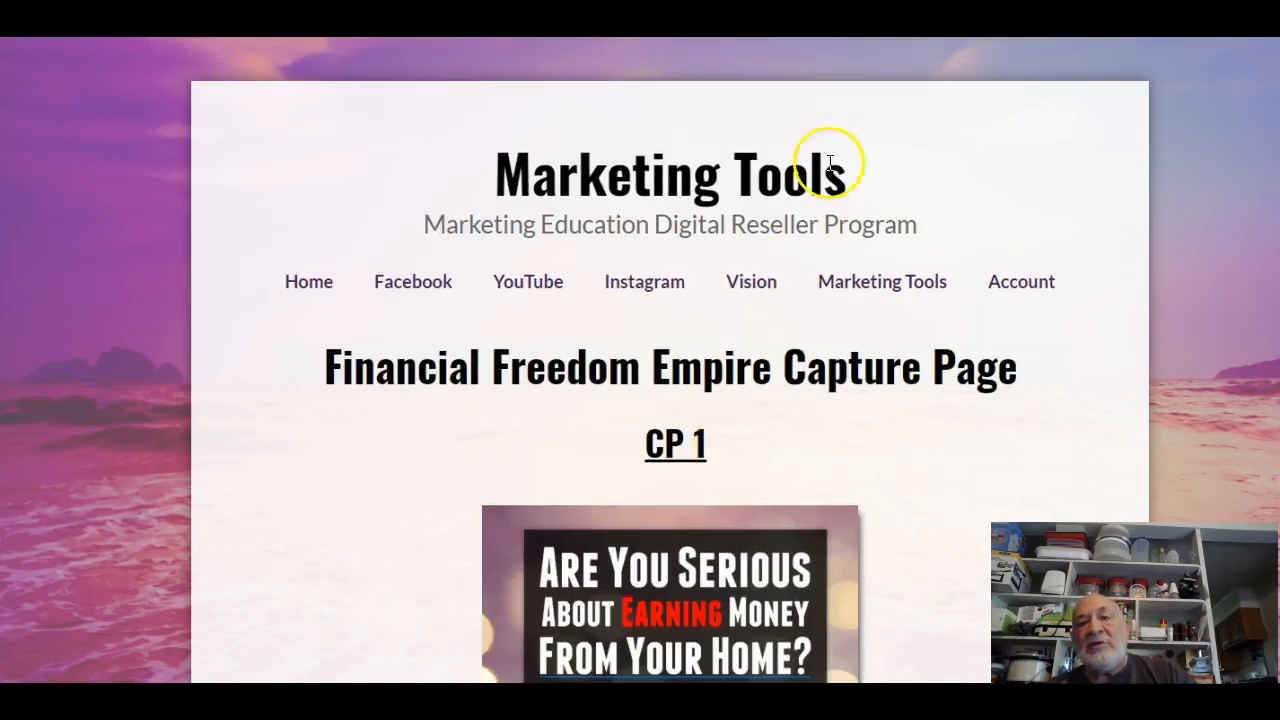
{"action": "key", "text": "ctrl+Tab"}
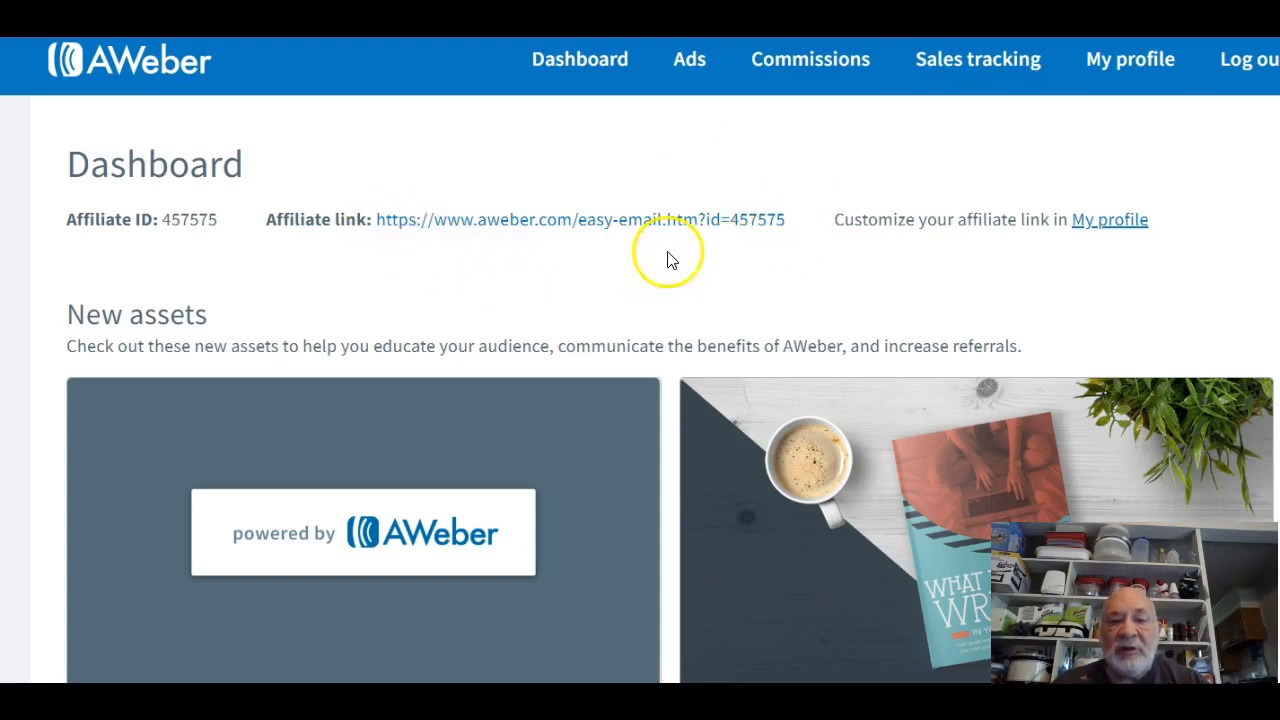
{"action": "left_click", "coordinate": [814, 72]}
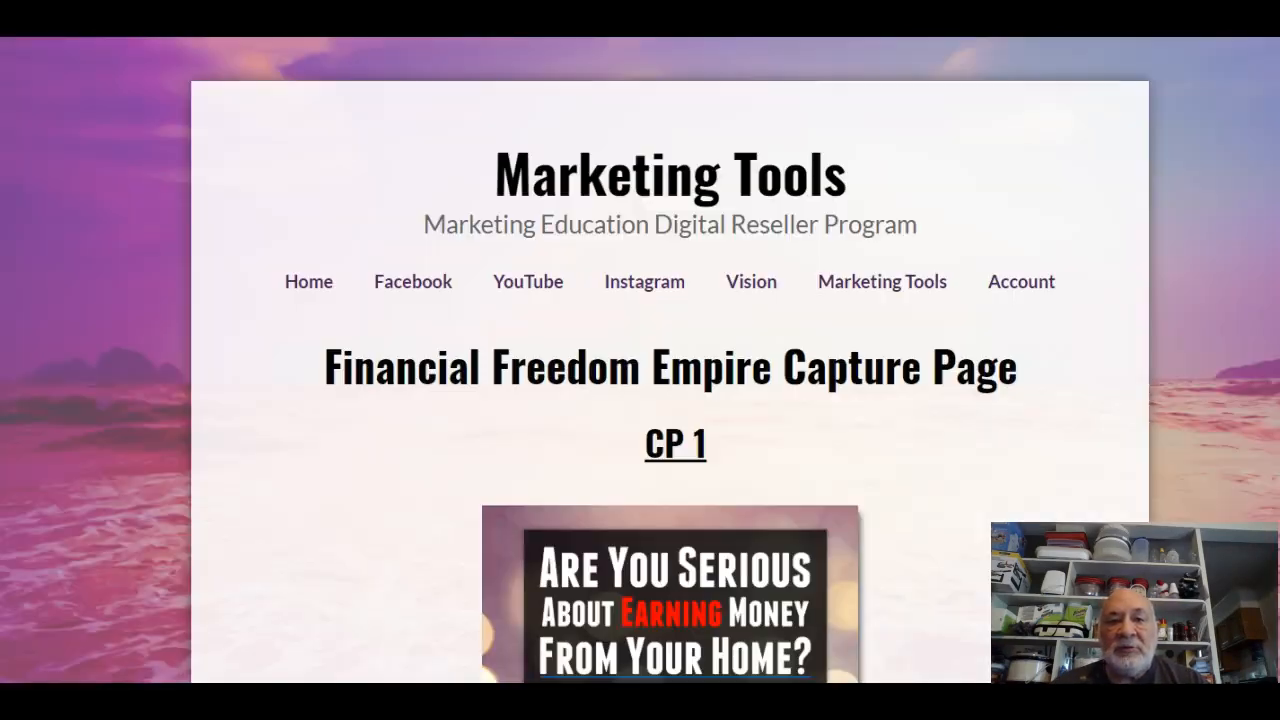
Open the member Account page and look over its layout.
{"action": "left_click", "coordinate": [1033, 284]}
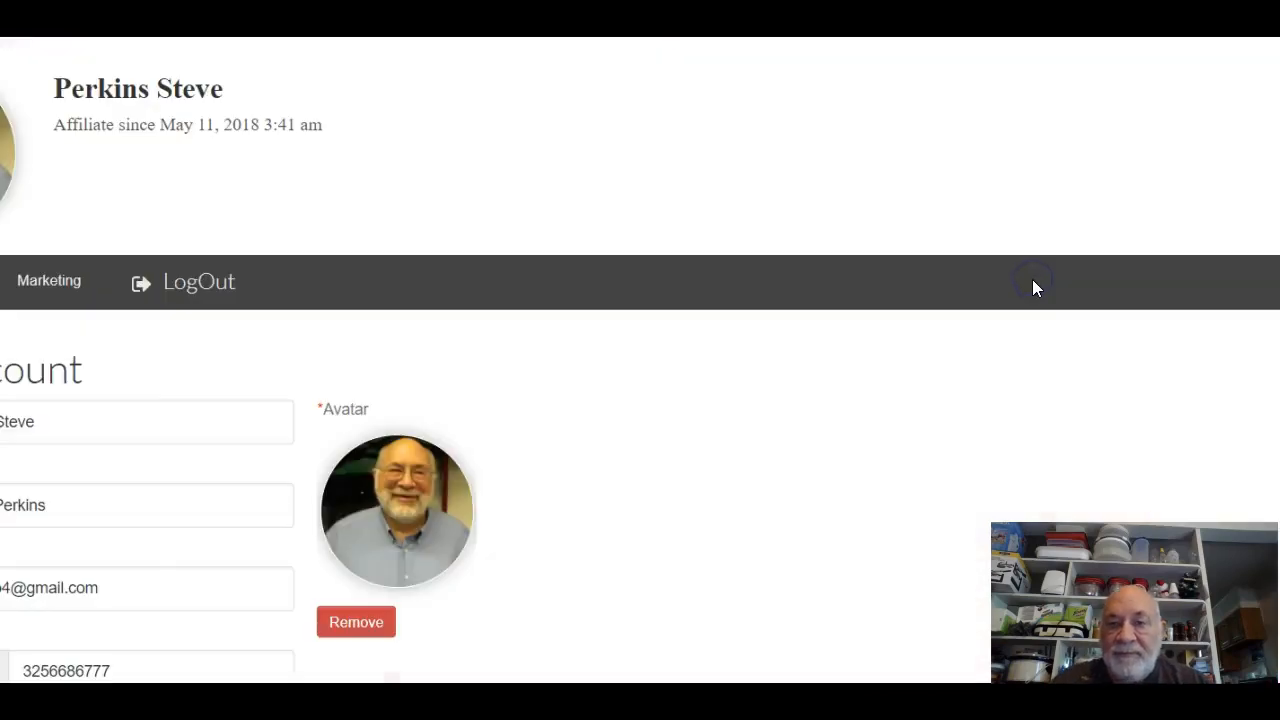
{"action": "left_click", "coordinate": [686, 339]}
{"action": "scroll", "coordinate": [677, 357], "scroll_direction": "down", "scroll_amount": 2}
{"action": "scroll", "coordinate": [680, 355], "scroll_direction": "down", "scroll_amount": 3}
{"action": "scroll", "coordinate": [680, 355], "scroll_direction": "up", "scroll_amount": 4}
Check the profile fields: first name, last name, e-mail, phone, Facebook link and short website link.
{"action": "left_click", "coordinate": [77, 297]}
{"action": "left_click", "coordinate": [80, 376]}
{"action": "left_click", "coordinate": [139, 486]}
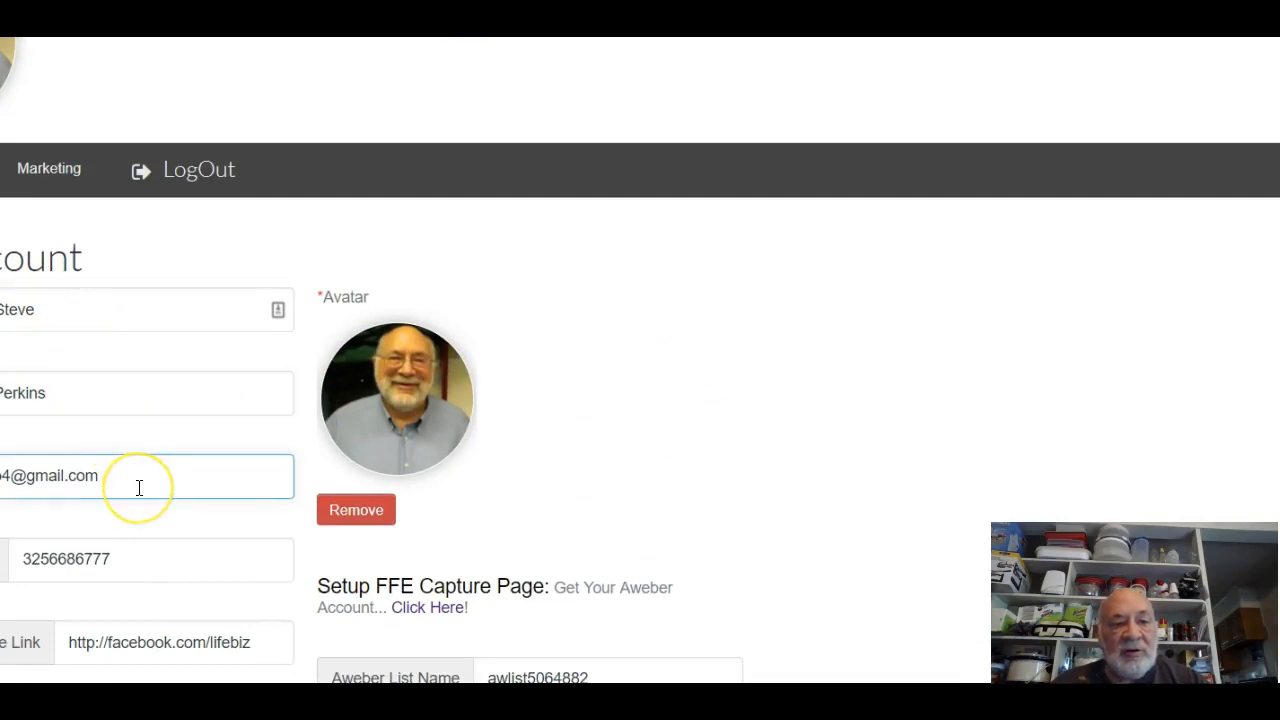
{"action": "left_click", "coordinate": [160, 560]}
{"action": "left_click", "coordinate": [155, 635]}
{"action": "left_click", "coordinate": [212, 574]}
{"action": "scroll", "coordinate": [210, 588], "scroll_direction": "down", "scroll_amount": 3}
{"action": "left_click", "coordinate": [209, 389]}
{"action": "left_click", "coordinate": [116, 426]}
{"action": "left_click", "coordinate": [41, 394]}
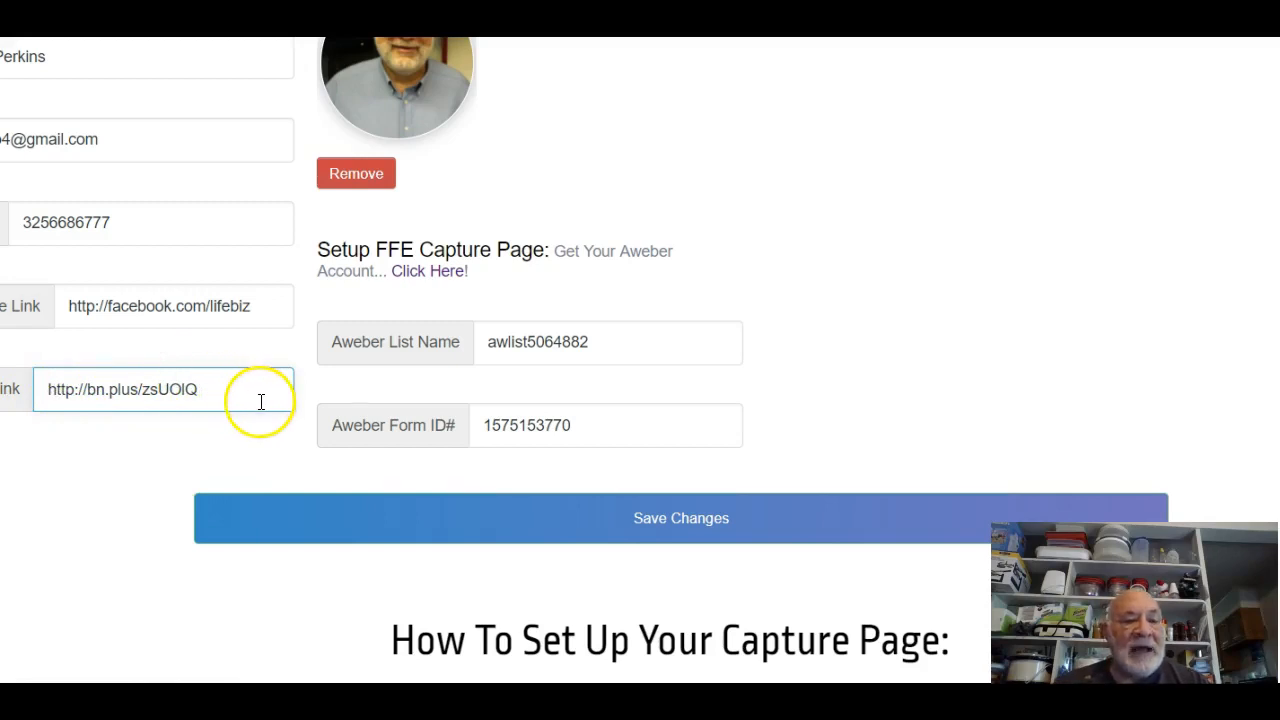
{"action": "left_click", "coordinate": [5, 407]}
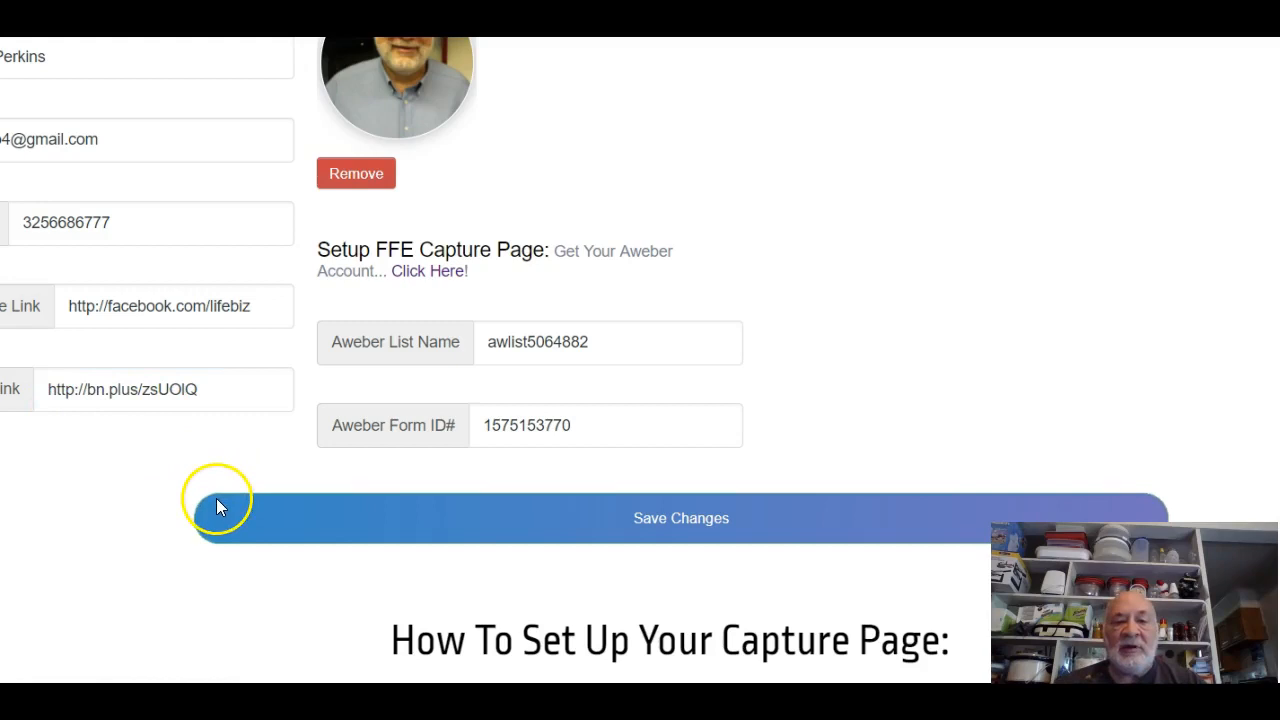
Move down to the capture settings and select the Aweber List Name field.
{"action": "scroll", "coordinate": [216, 498], "scroll_direction": "down", "scroll_amount": 4}
{"action": "scroll", "coordinate": [222, 505], "scroll_direction": "up", "scroll_amount": 1}
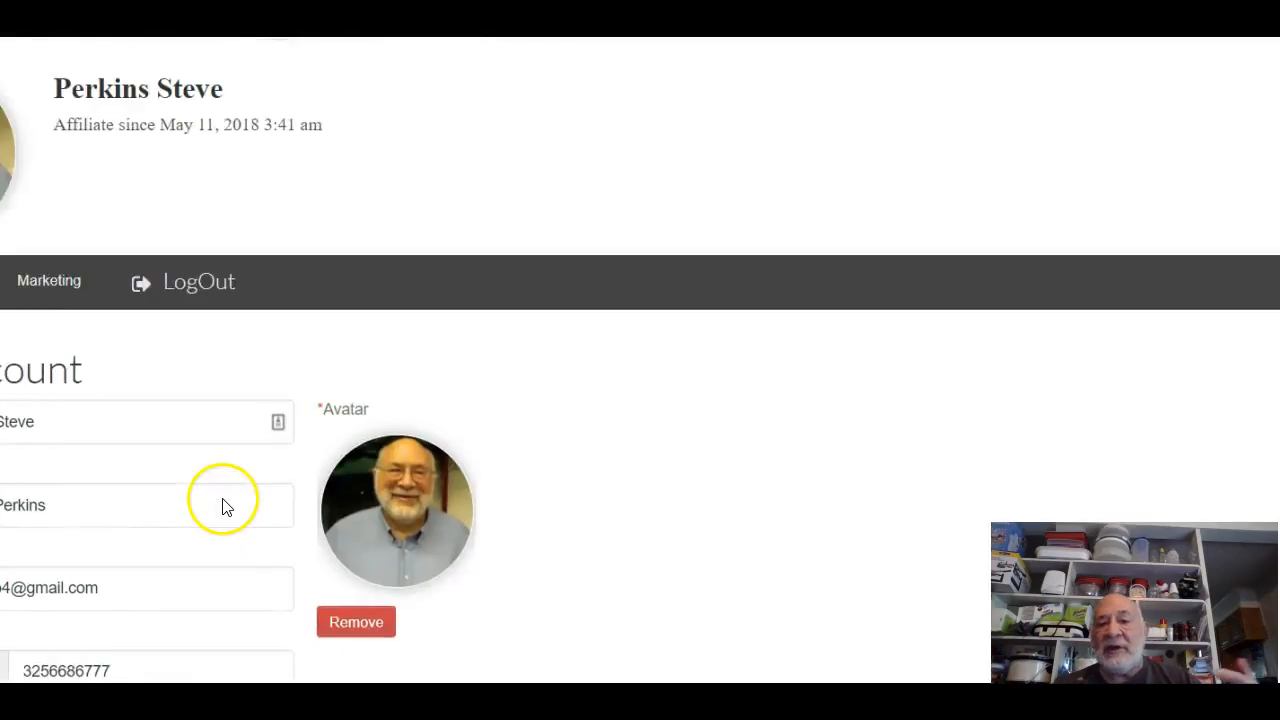
{"action": "left_click", "coordinate": [226, 500]}
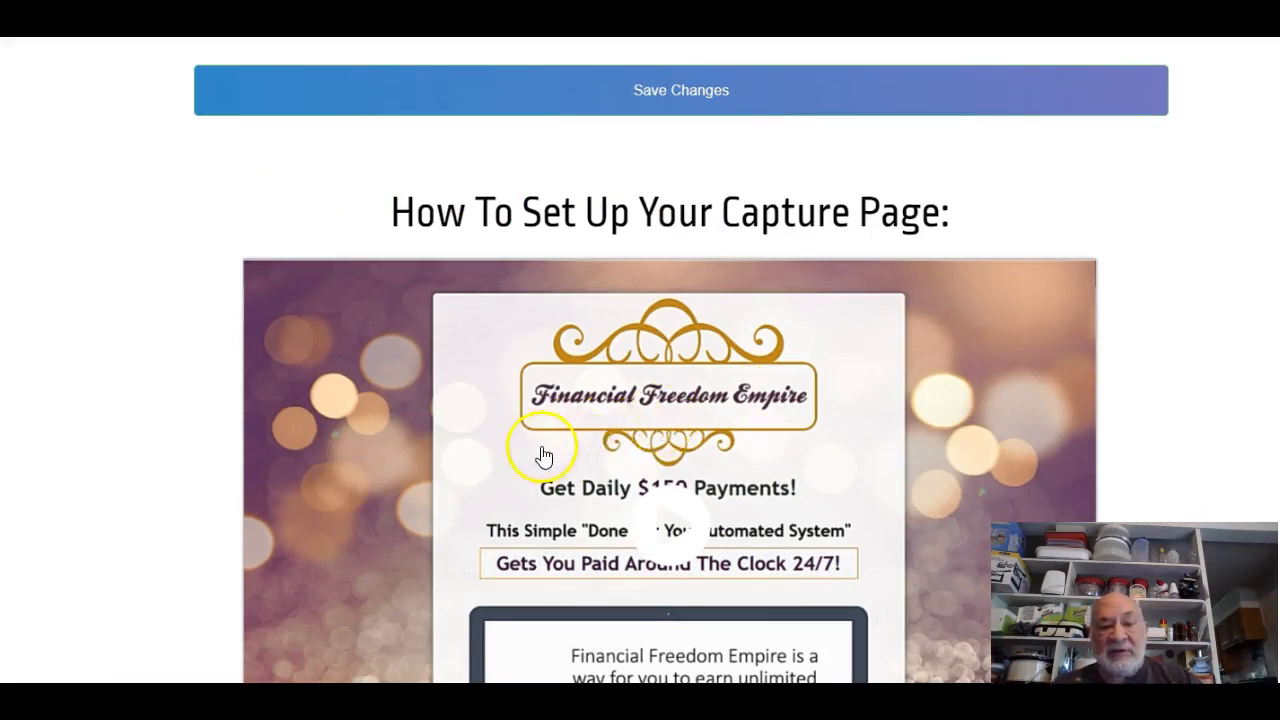
{"action": "scroll", "coordinate": [614, 371], "scroll_direction": "up", "scroll_amount": 5}
{"action": "left_click", "coordinate": [558, 365]}
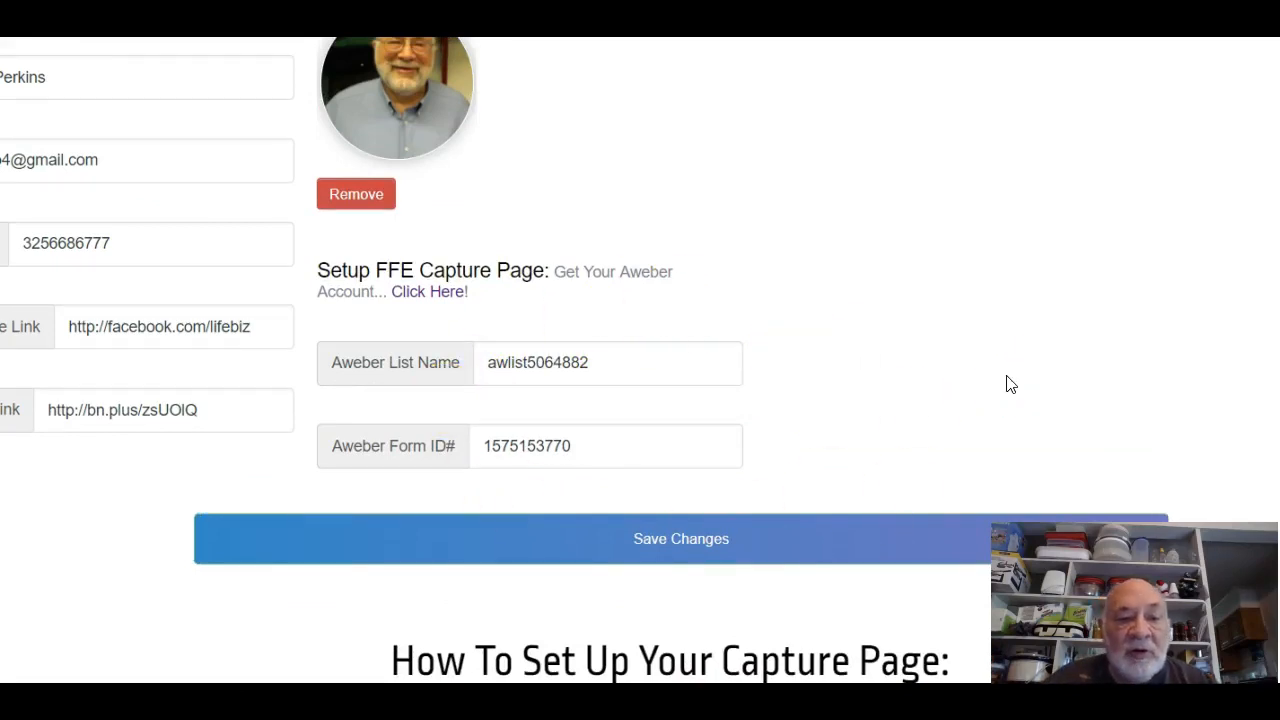
{"action": "scroll", "coordinate": [1008, 383], "scroll_direction": "up", "scroll_amount": 5}
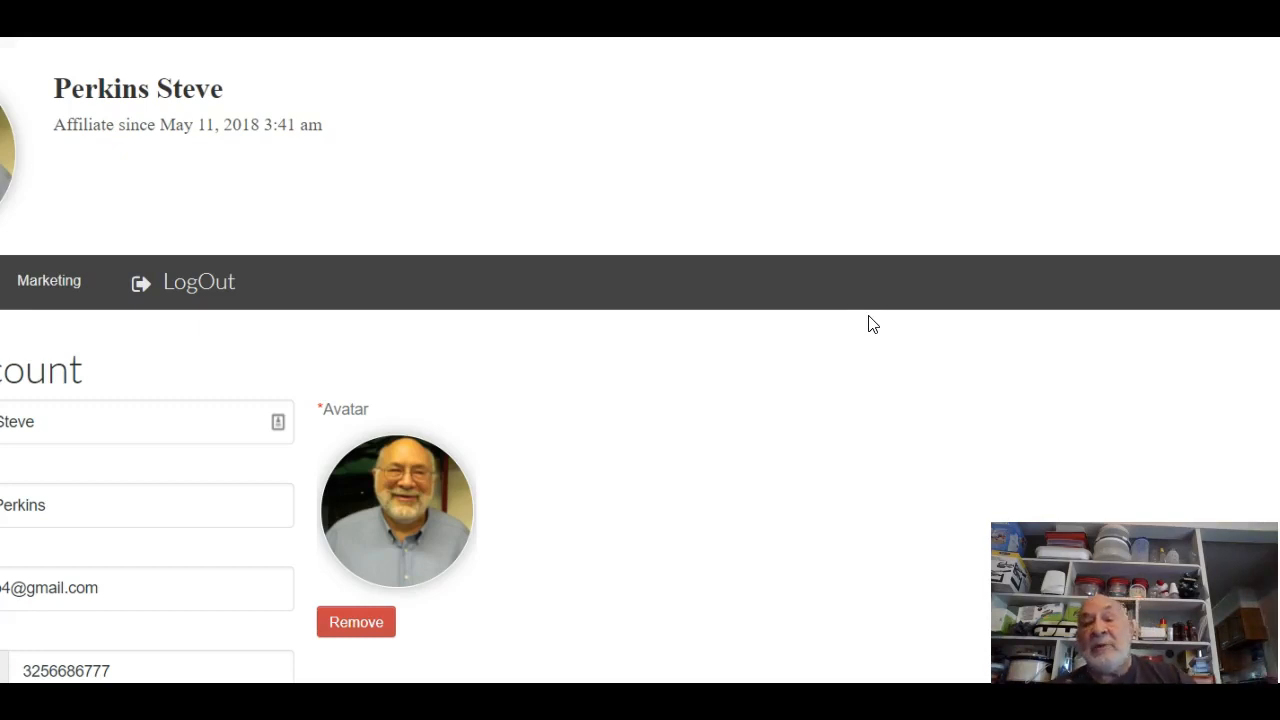
{"action": "scroll", "coordinate": [770, 400], "scroll_direction": "down", "scroll_amount": 3}
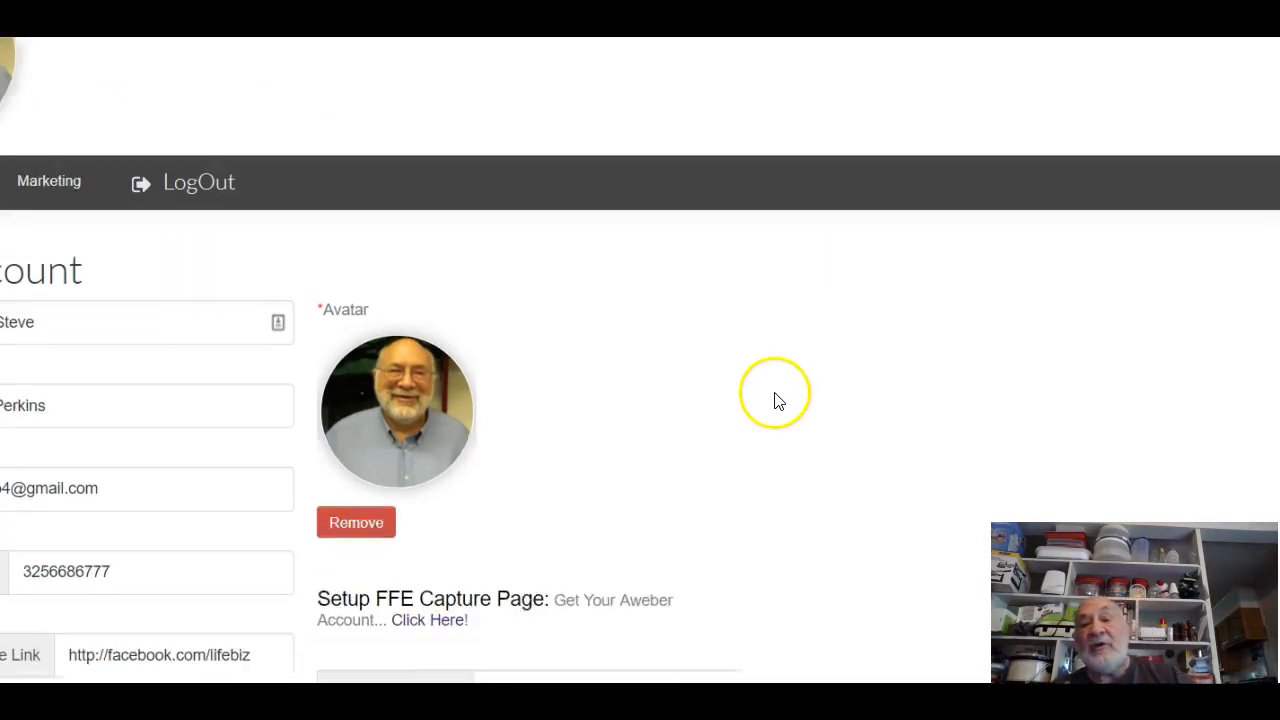
{"action": "scroll", "coordinate": [776, 400], "scroll_direction": "down", "scroll_amount": 5}
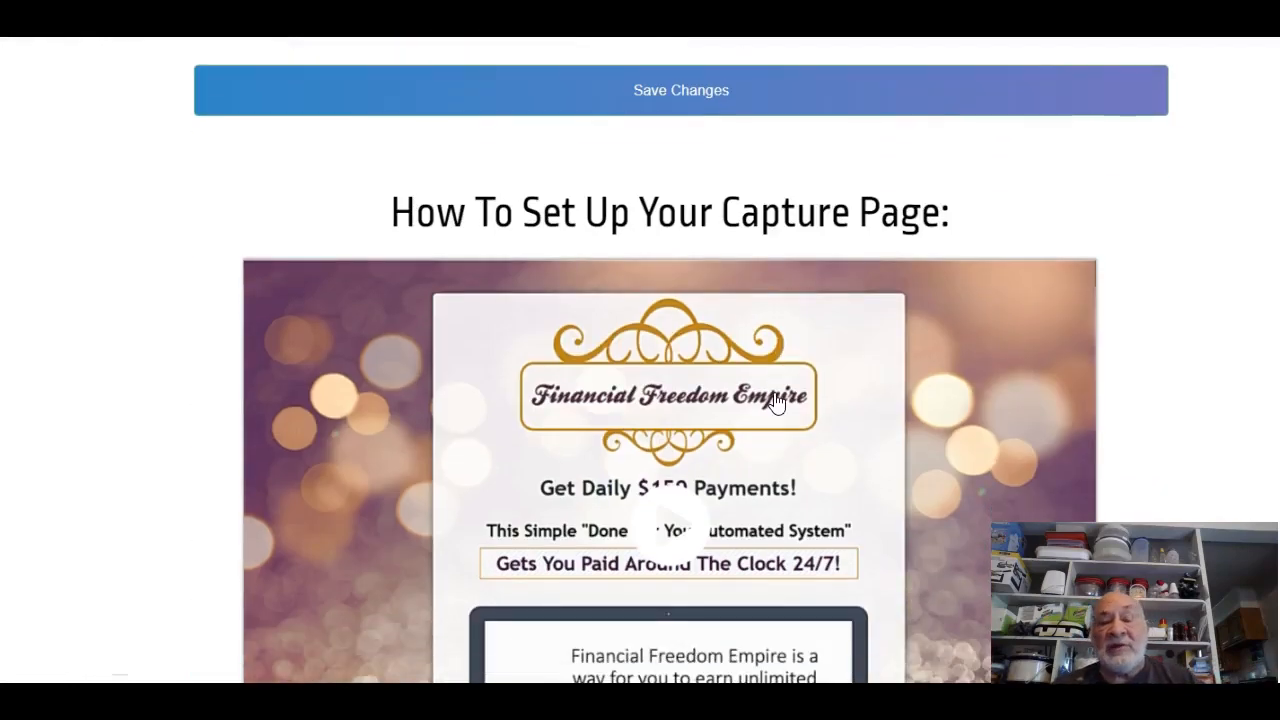
{"action": "scroll", "coordinate": [777, 403], "scroll_direction": "up", "scroll_amount": 8}
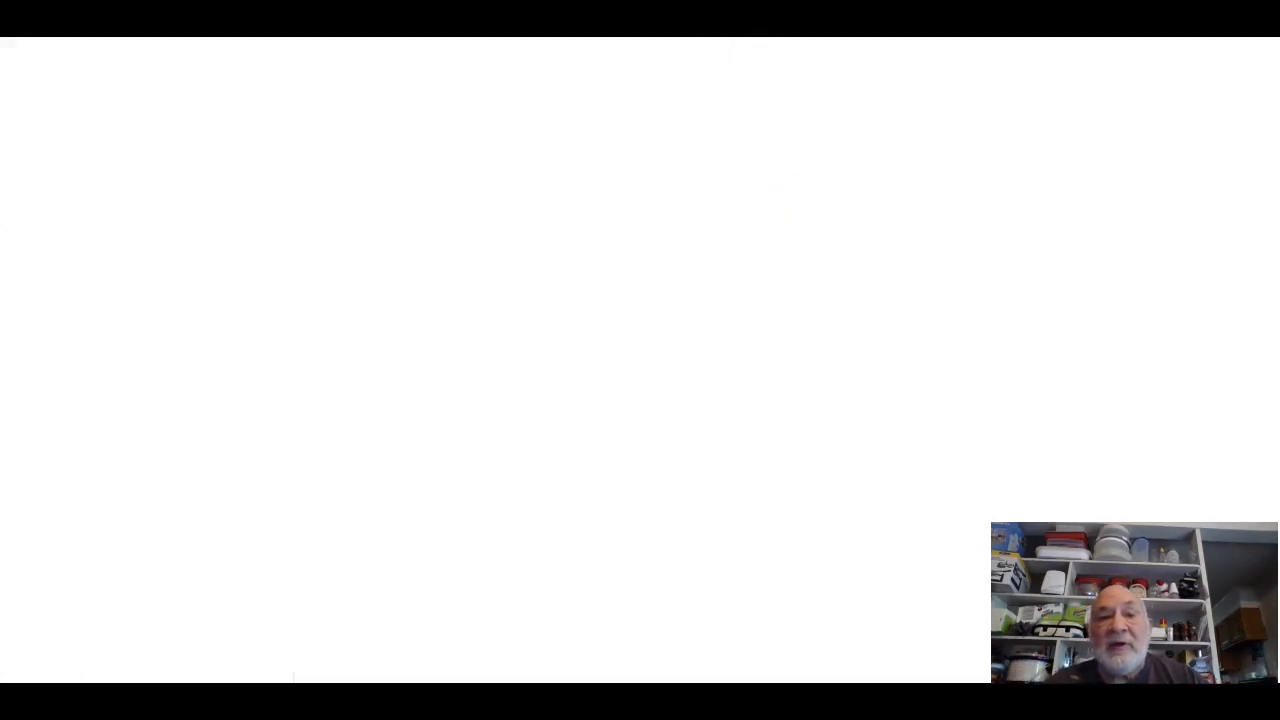
Scroll the 'Get Daily $150 Payments!' capture page back to its top.
{"action": "scroll", "coordinate": [679, 245], "scroll_direction": "up", "scroll_amount": 5}
{"action": "scroll", "coordinate": [681, 250], "scroll_direction": "up", "scroll_amount": 5}
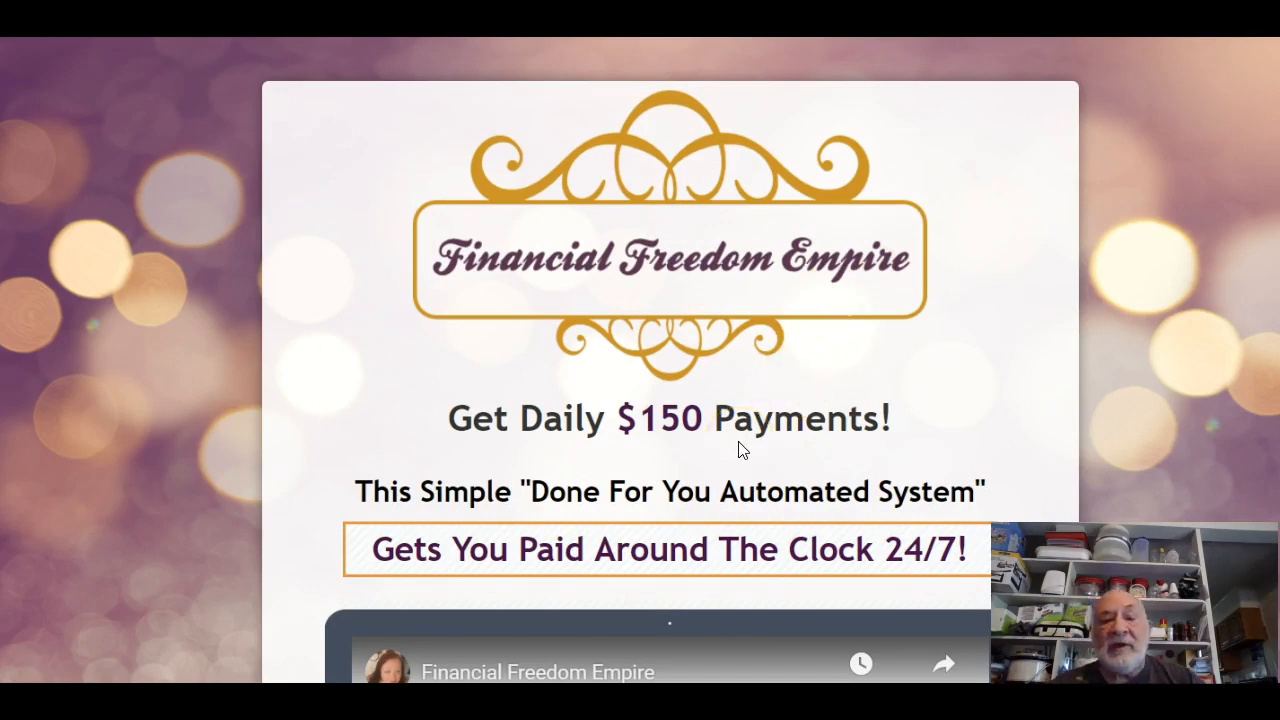
{"action": "scroll", "coordinate": [742, 450], "scroll_direction": "down", "scroll_amount": 1}
{"action": "scroll", "coordinate": [740, 443], "scroll_direction": "up", "scroll_amount": 1}
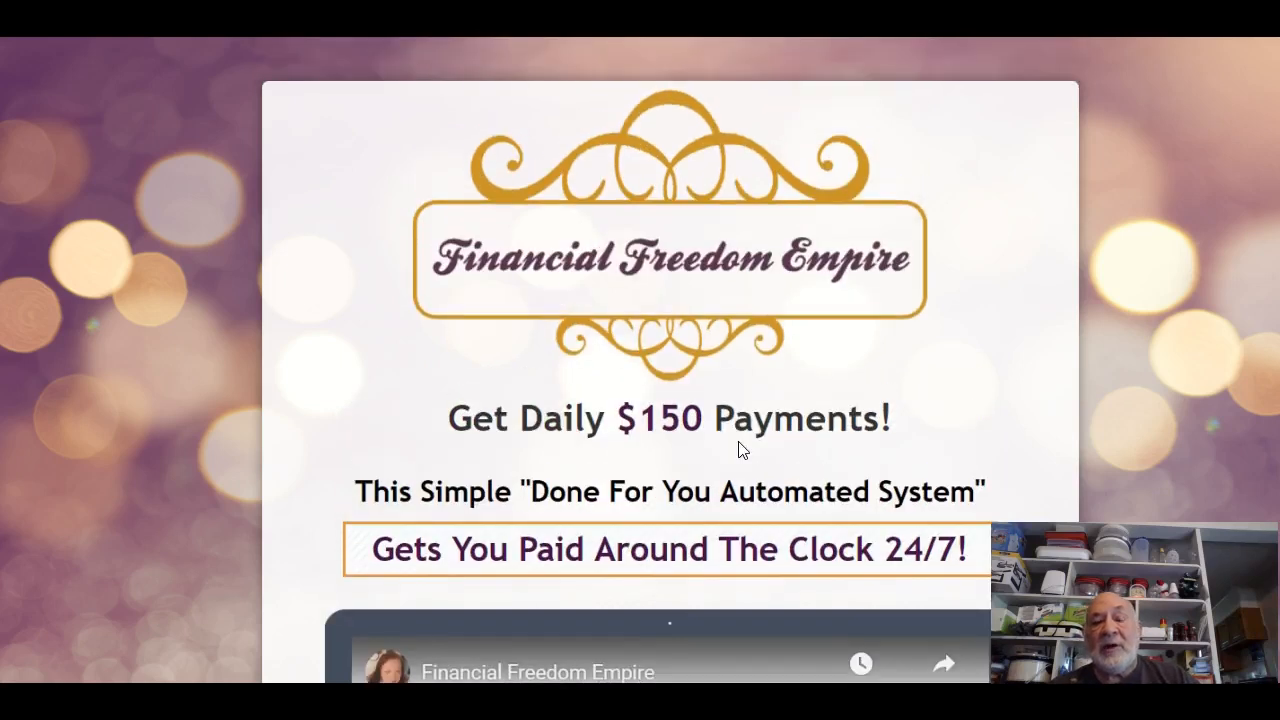